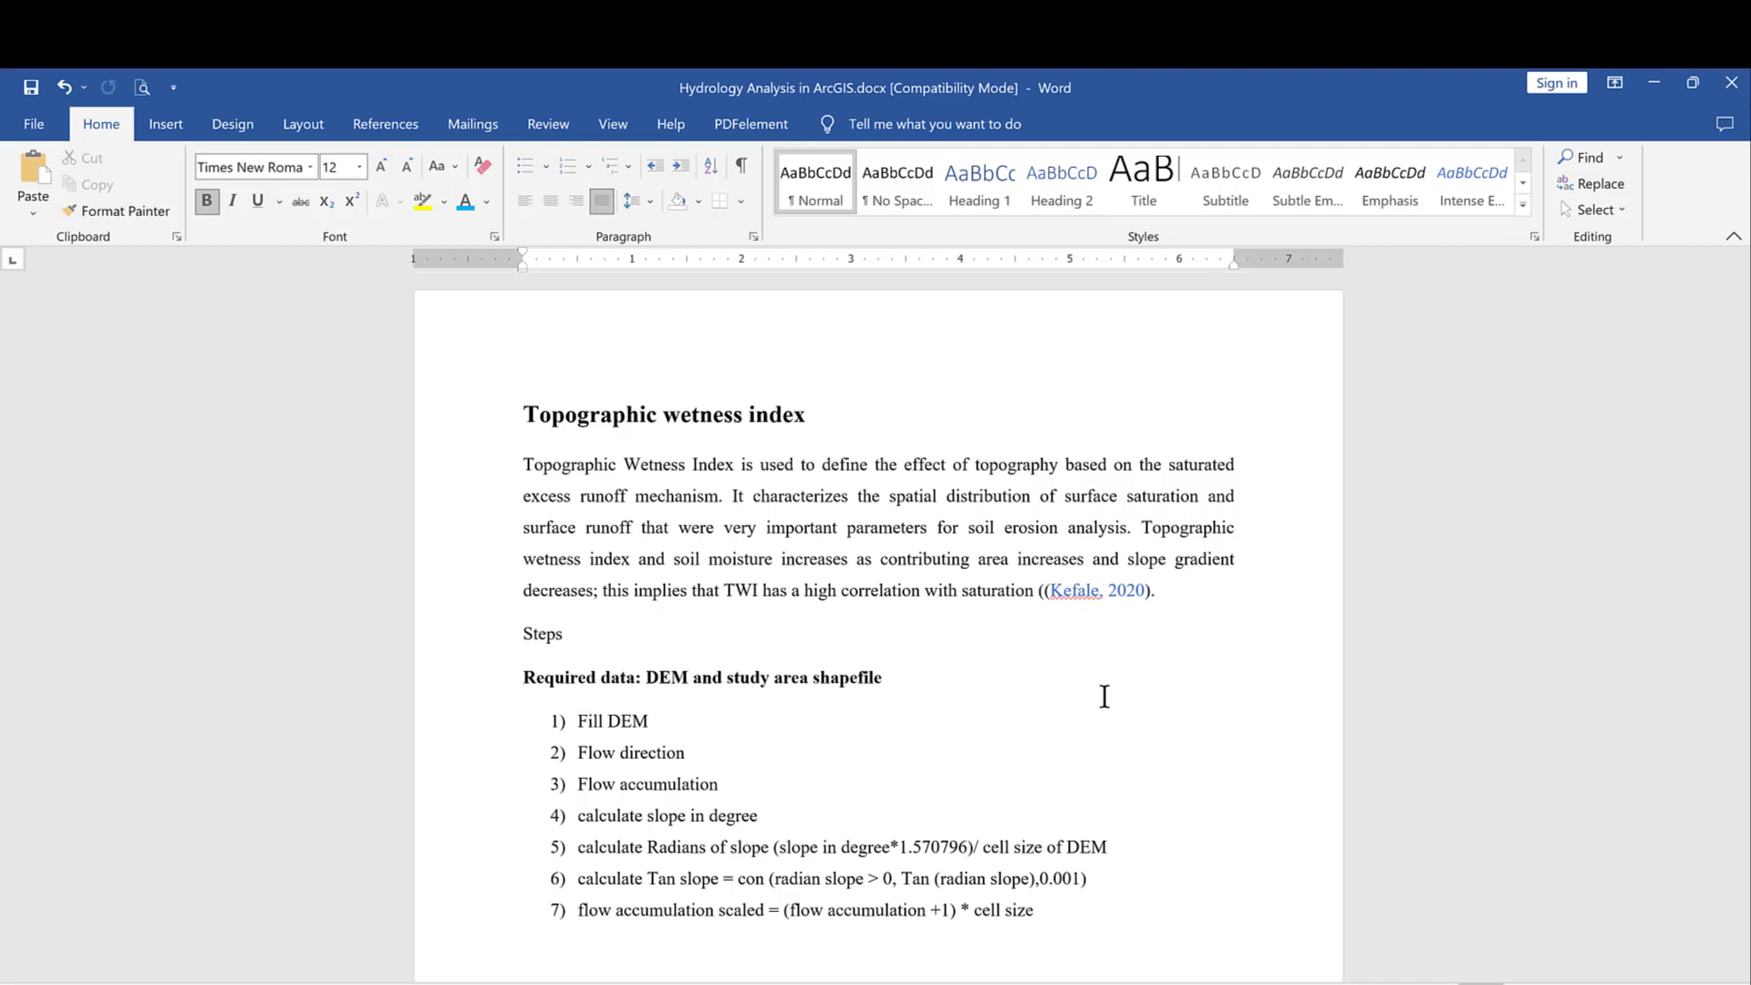
Step: Review the topographic wetness index procedure in the document, from the required data and seven steps to the TWI formula
left_click(1103, 696)
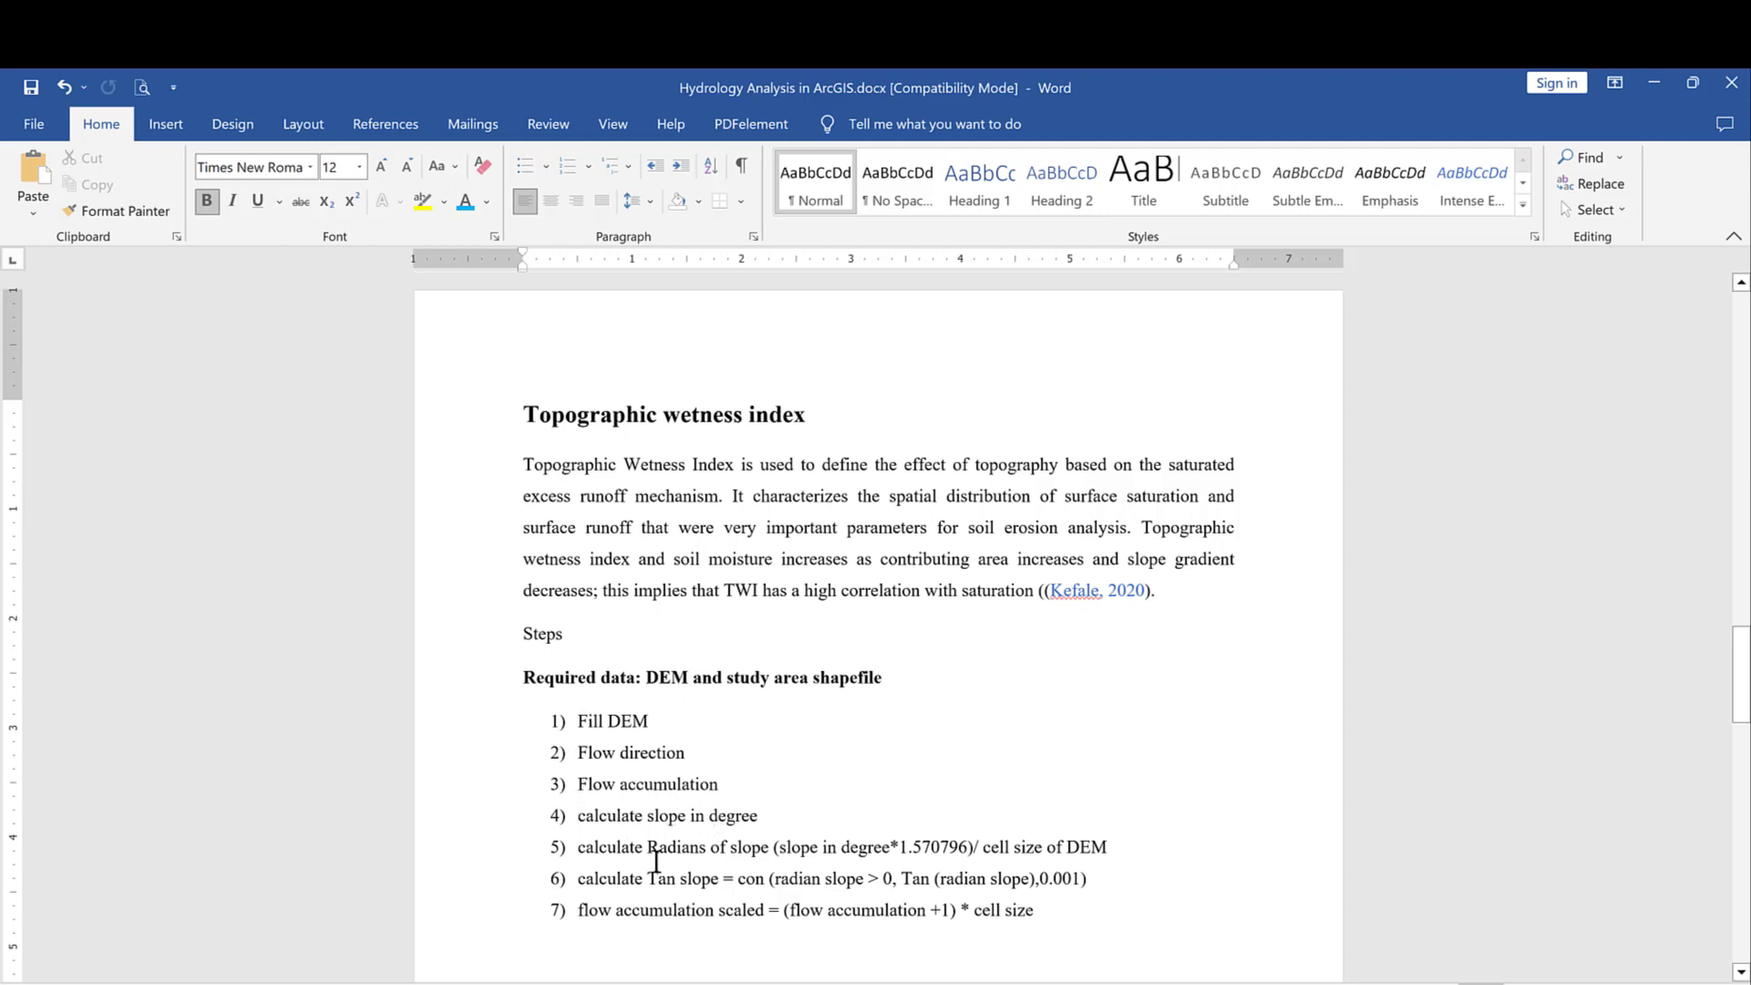
left_click(710, 816)
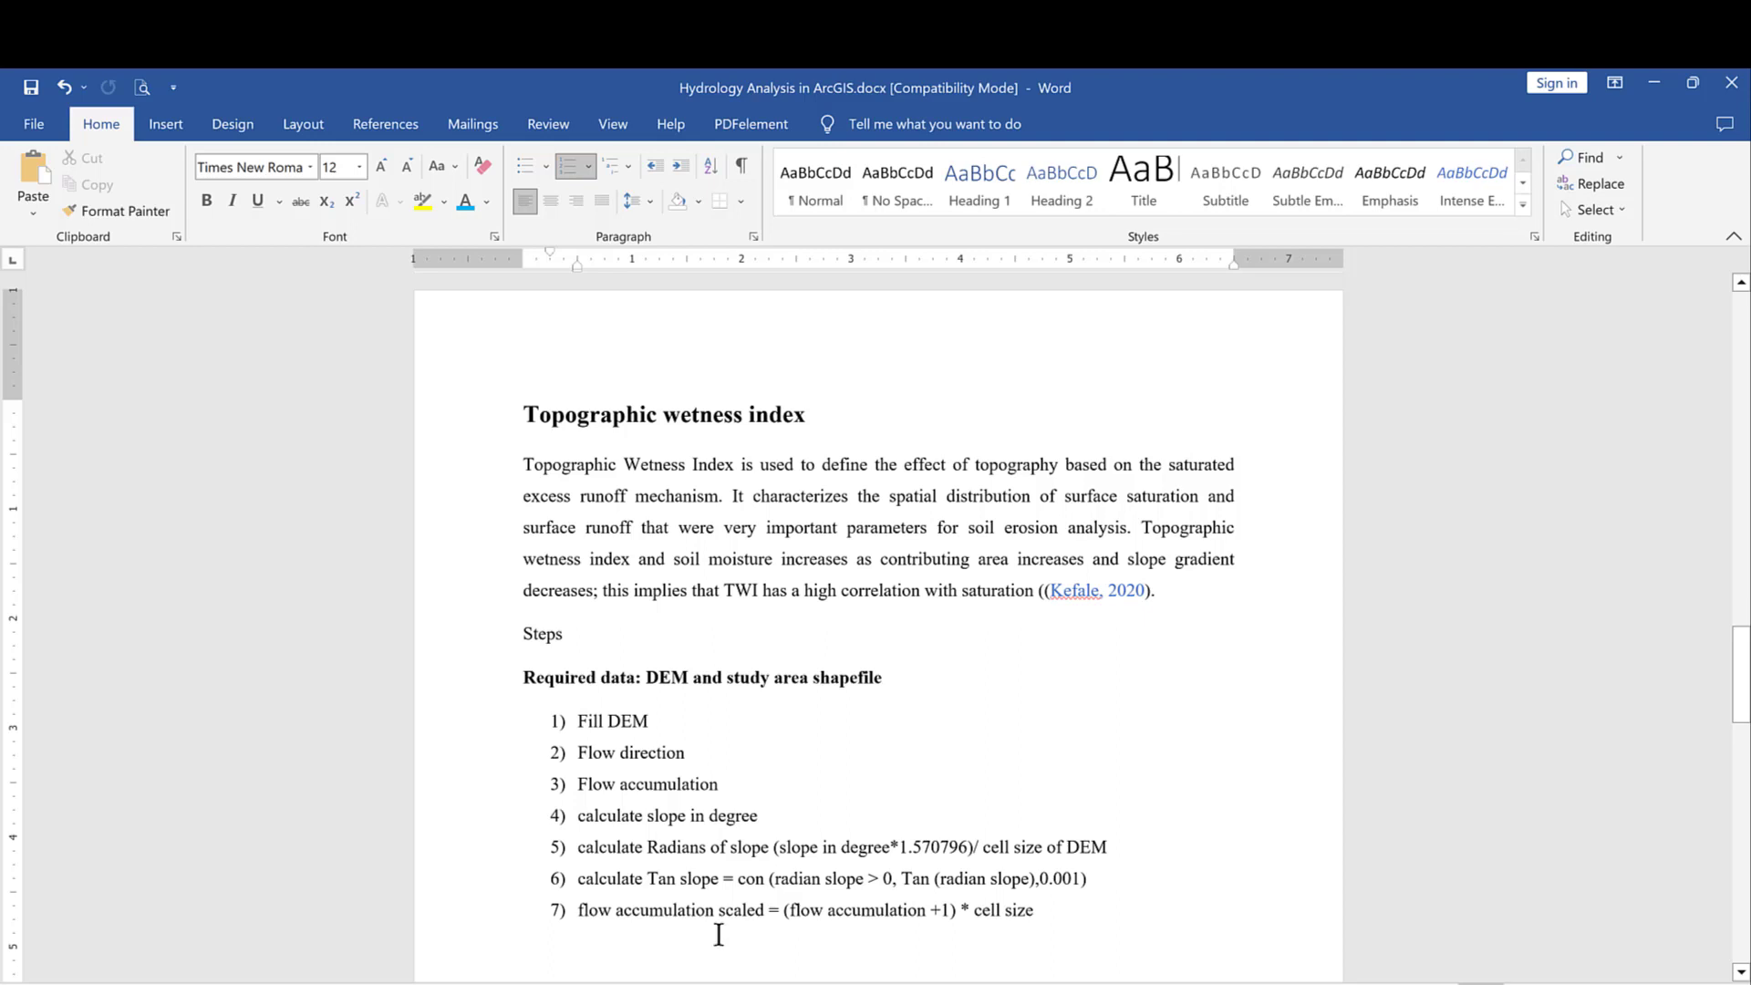
scroll(1021, 900, "down", 1)
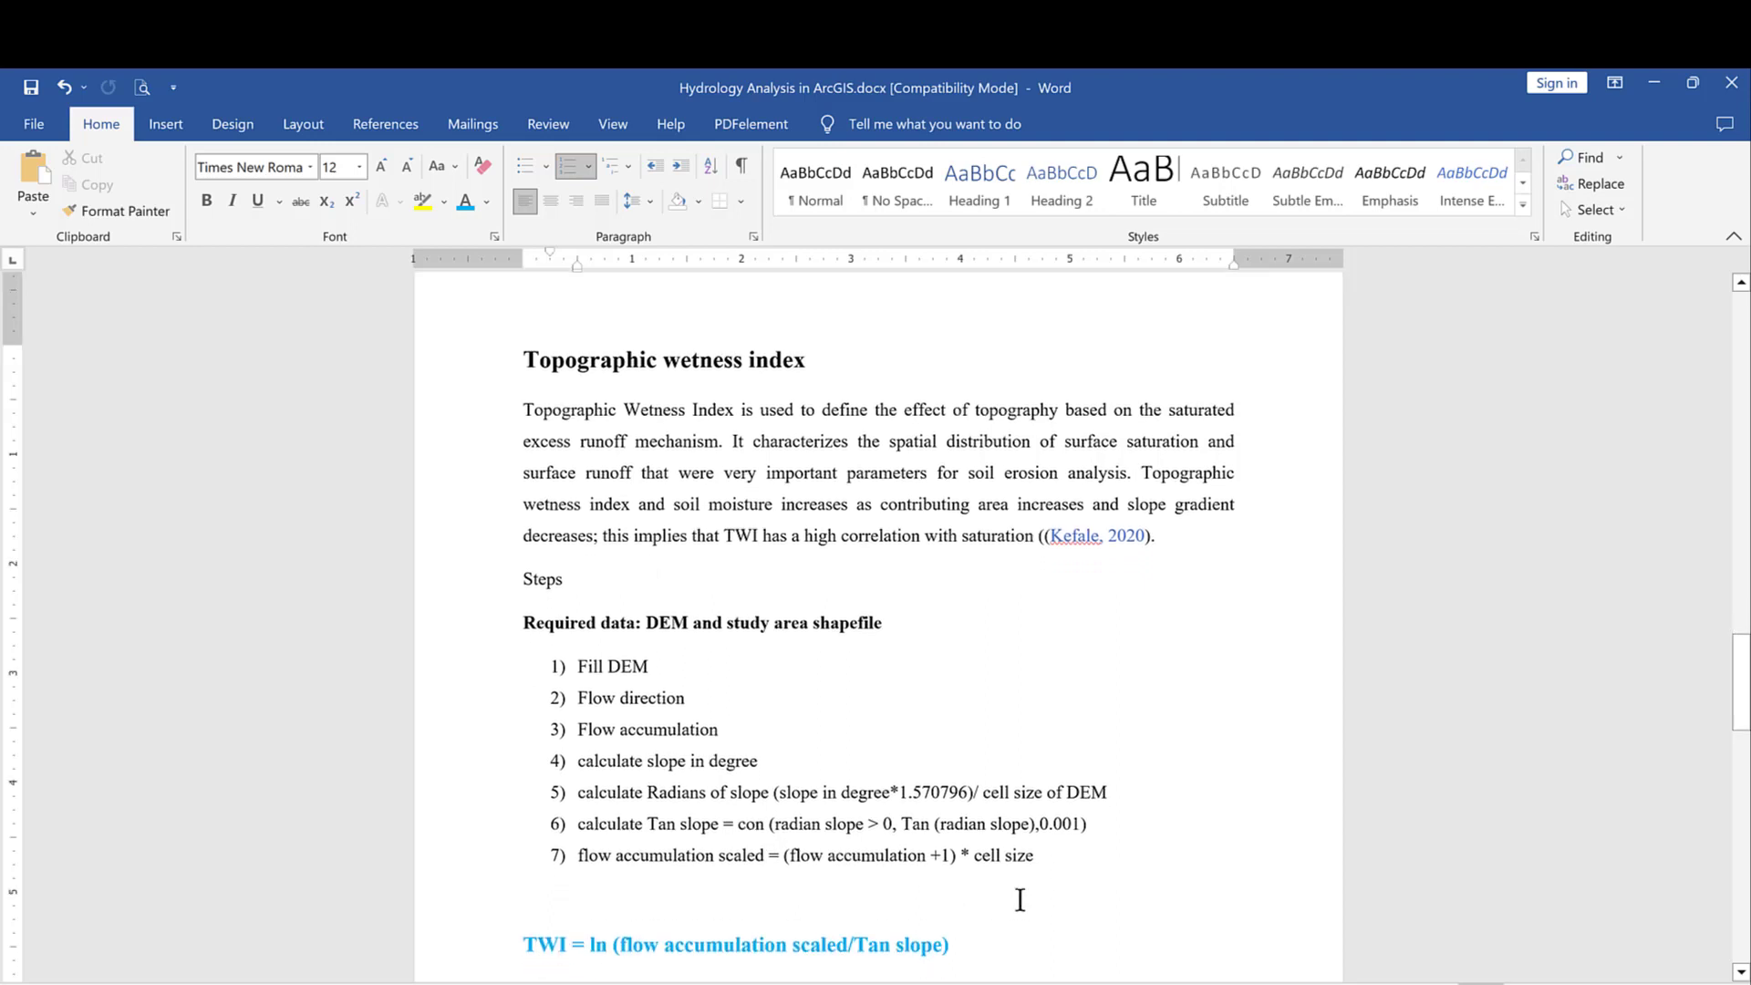
scroll(1020, 901, "down", 3)
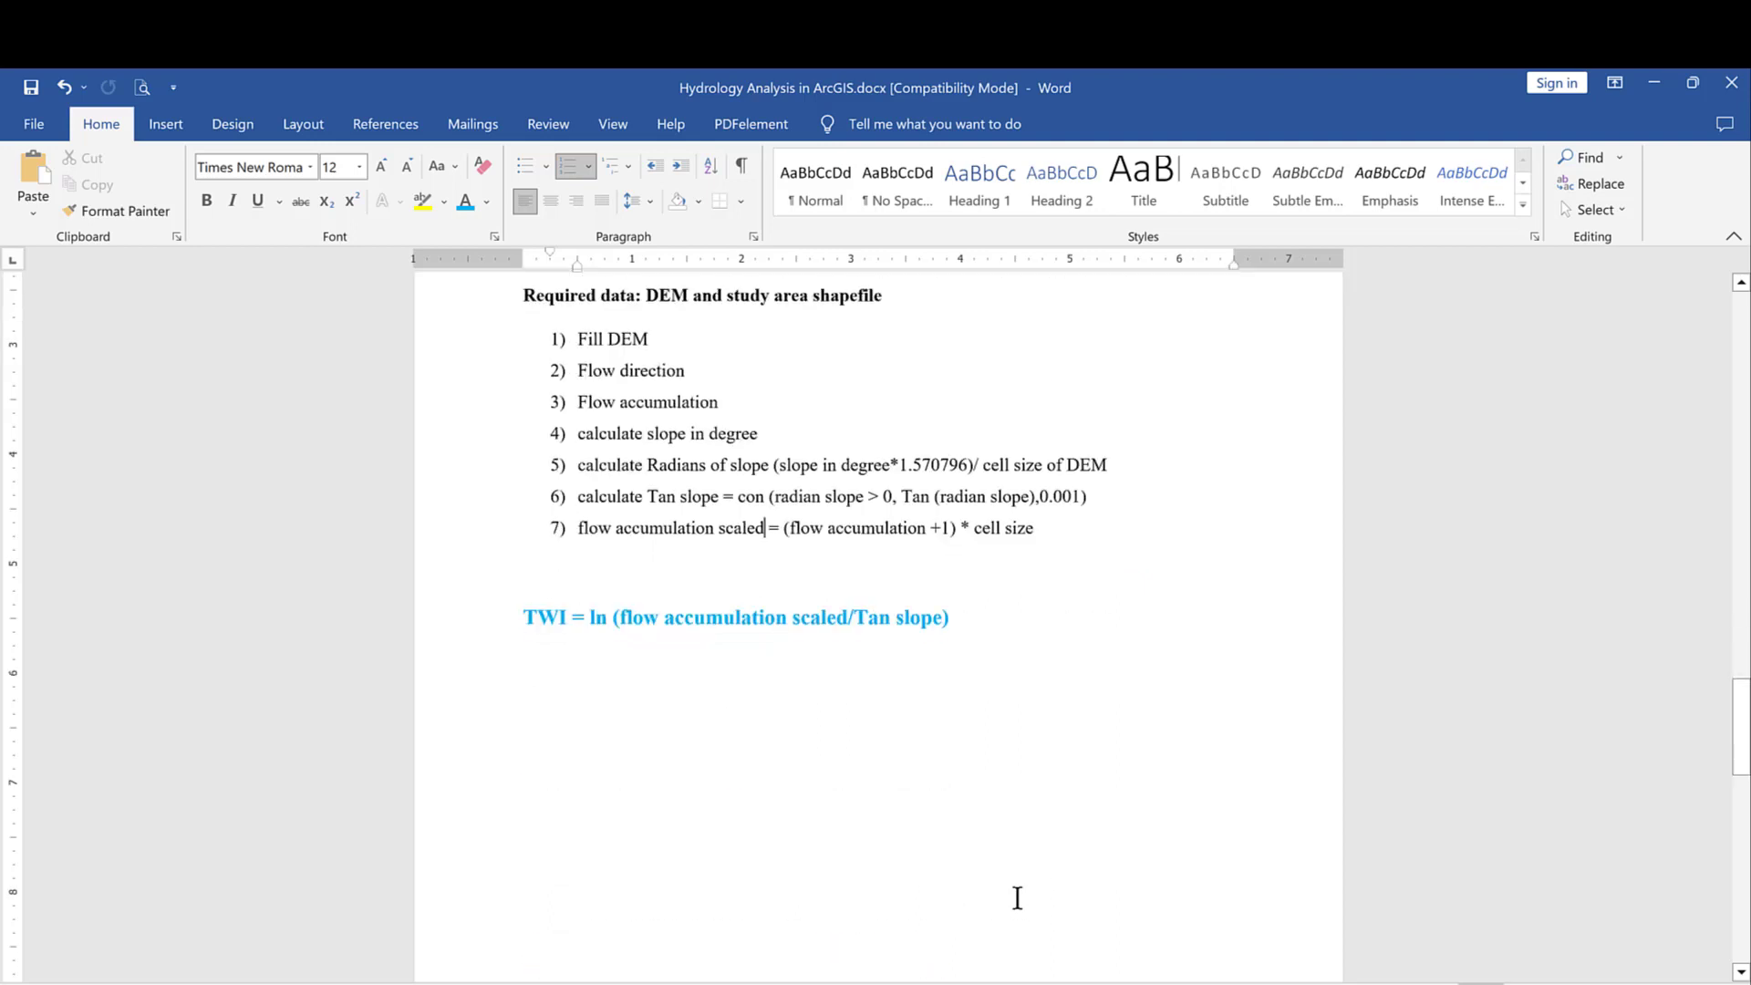
left_click(493, 627)
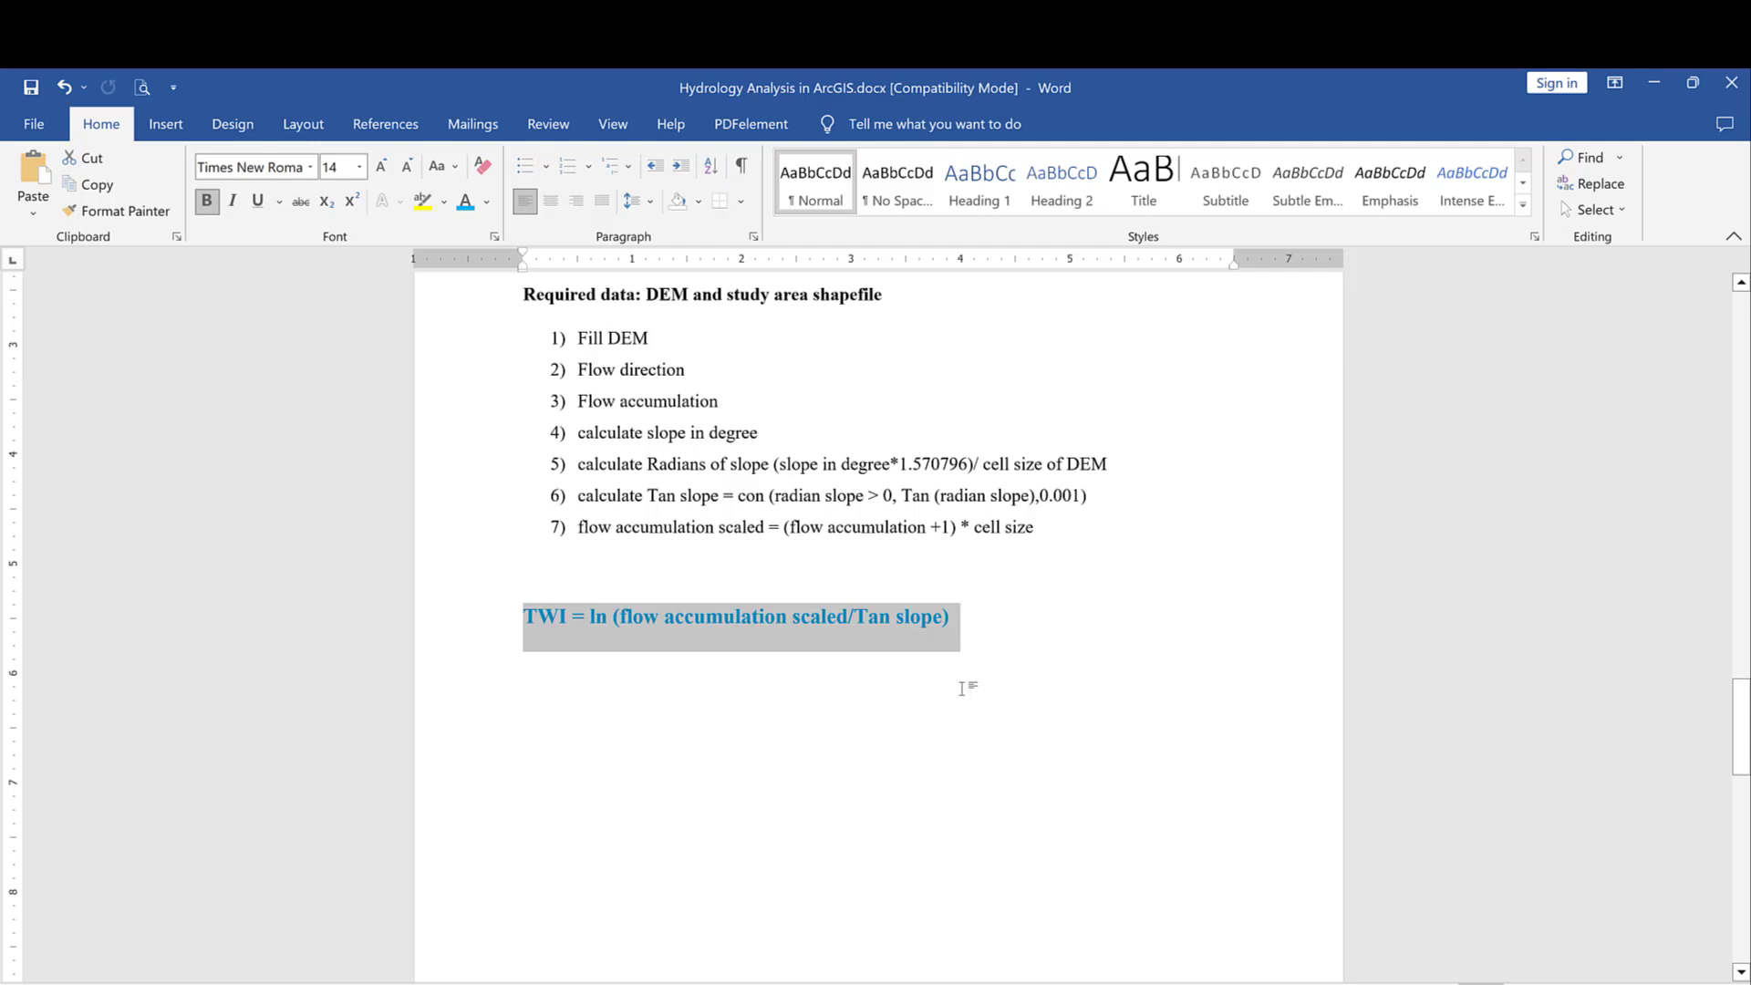
key("Down")
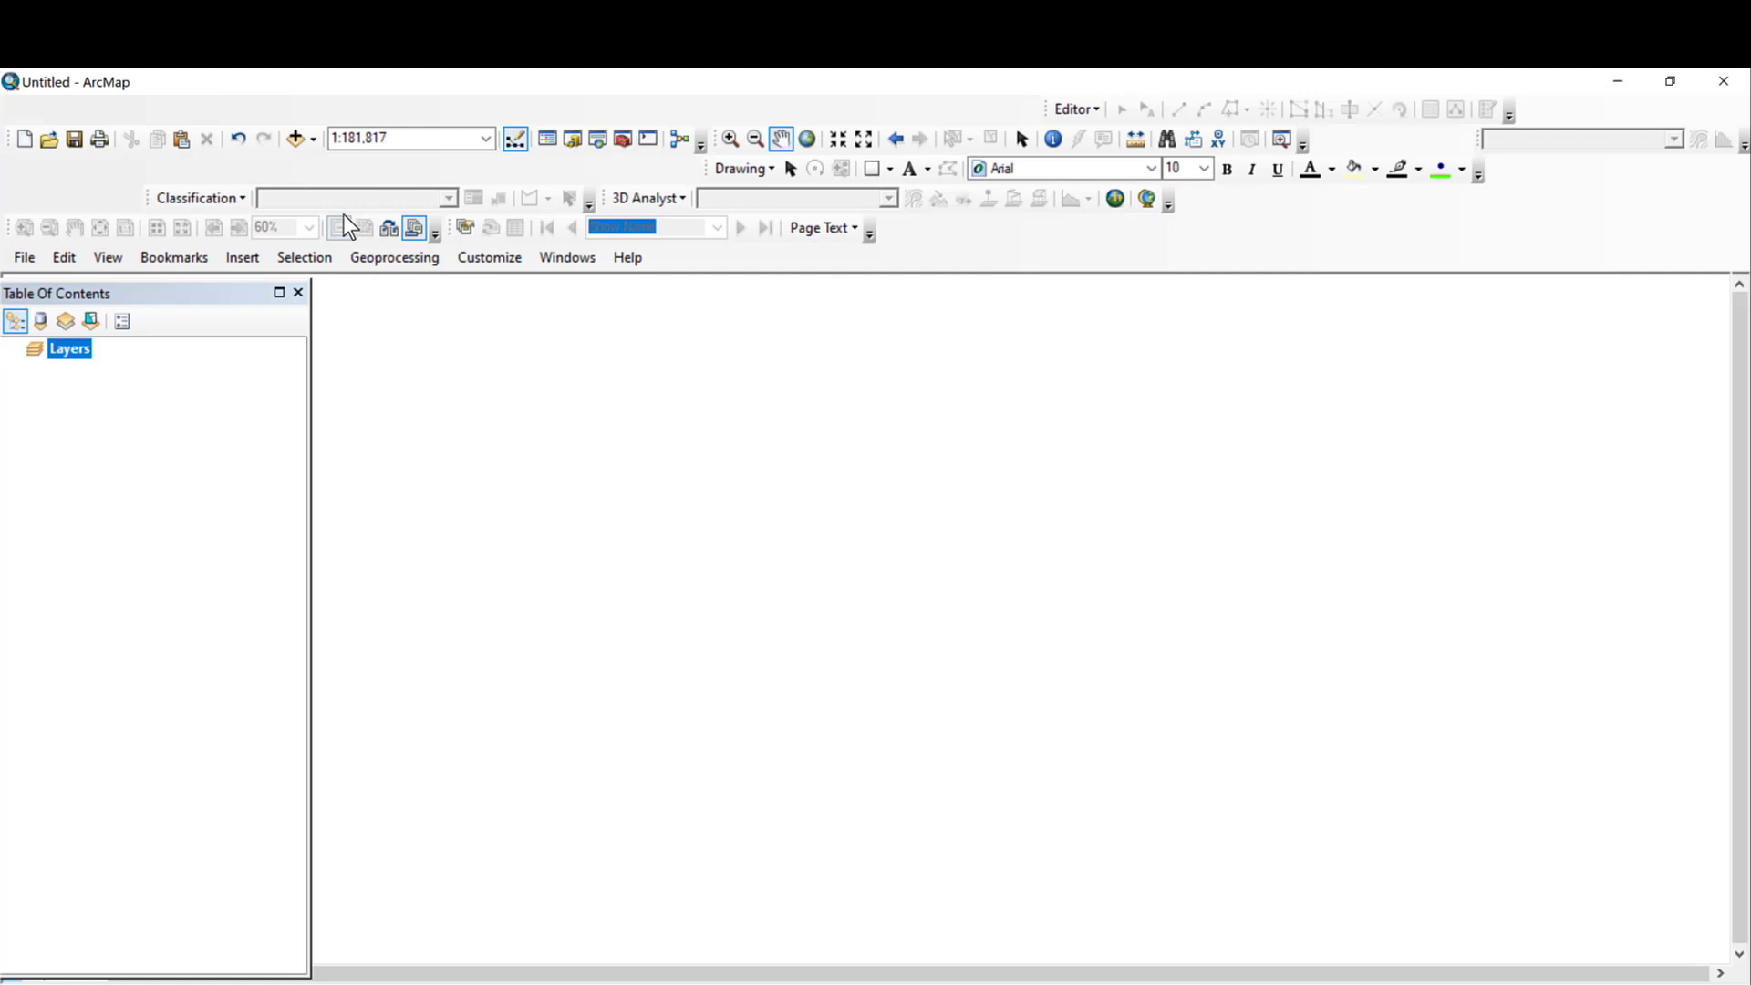
Step: In ArcMap, add DEM_Watershed.tif and the Watershed_boundary shapefile to the map, and display the boundary as a hollow outline
left_click(294, 140)
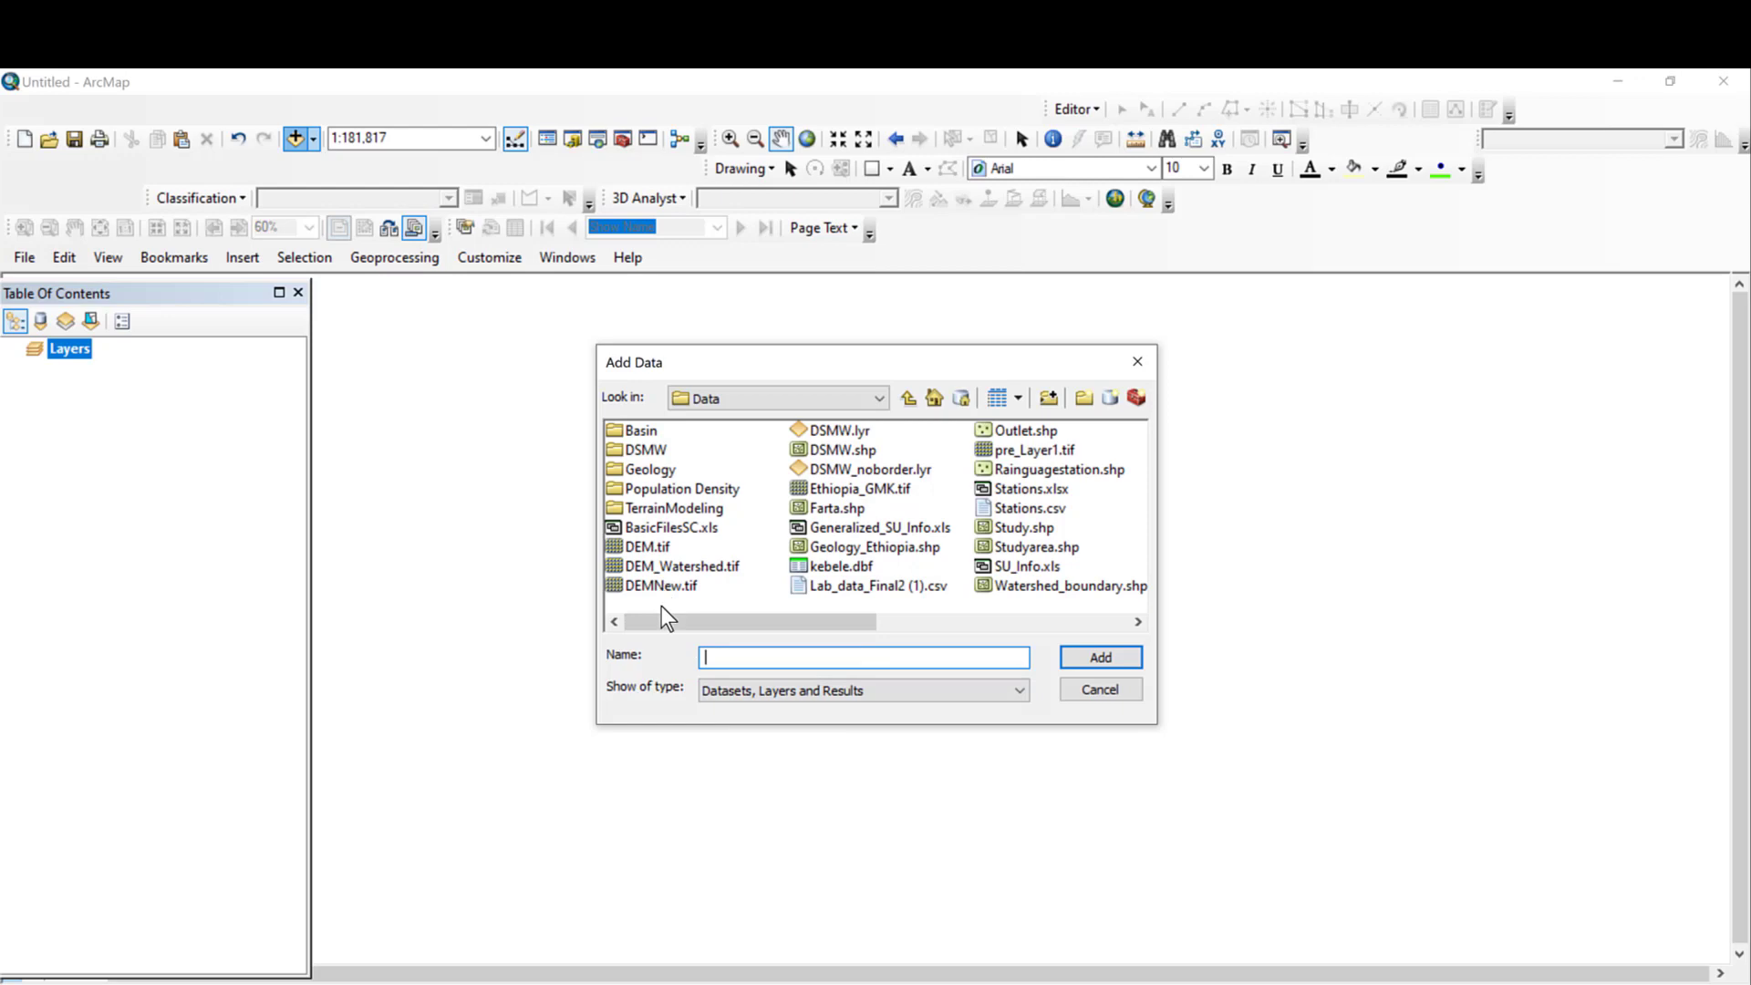
double_click(680, 568)
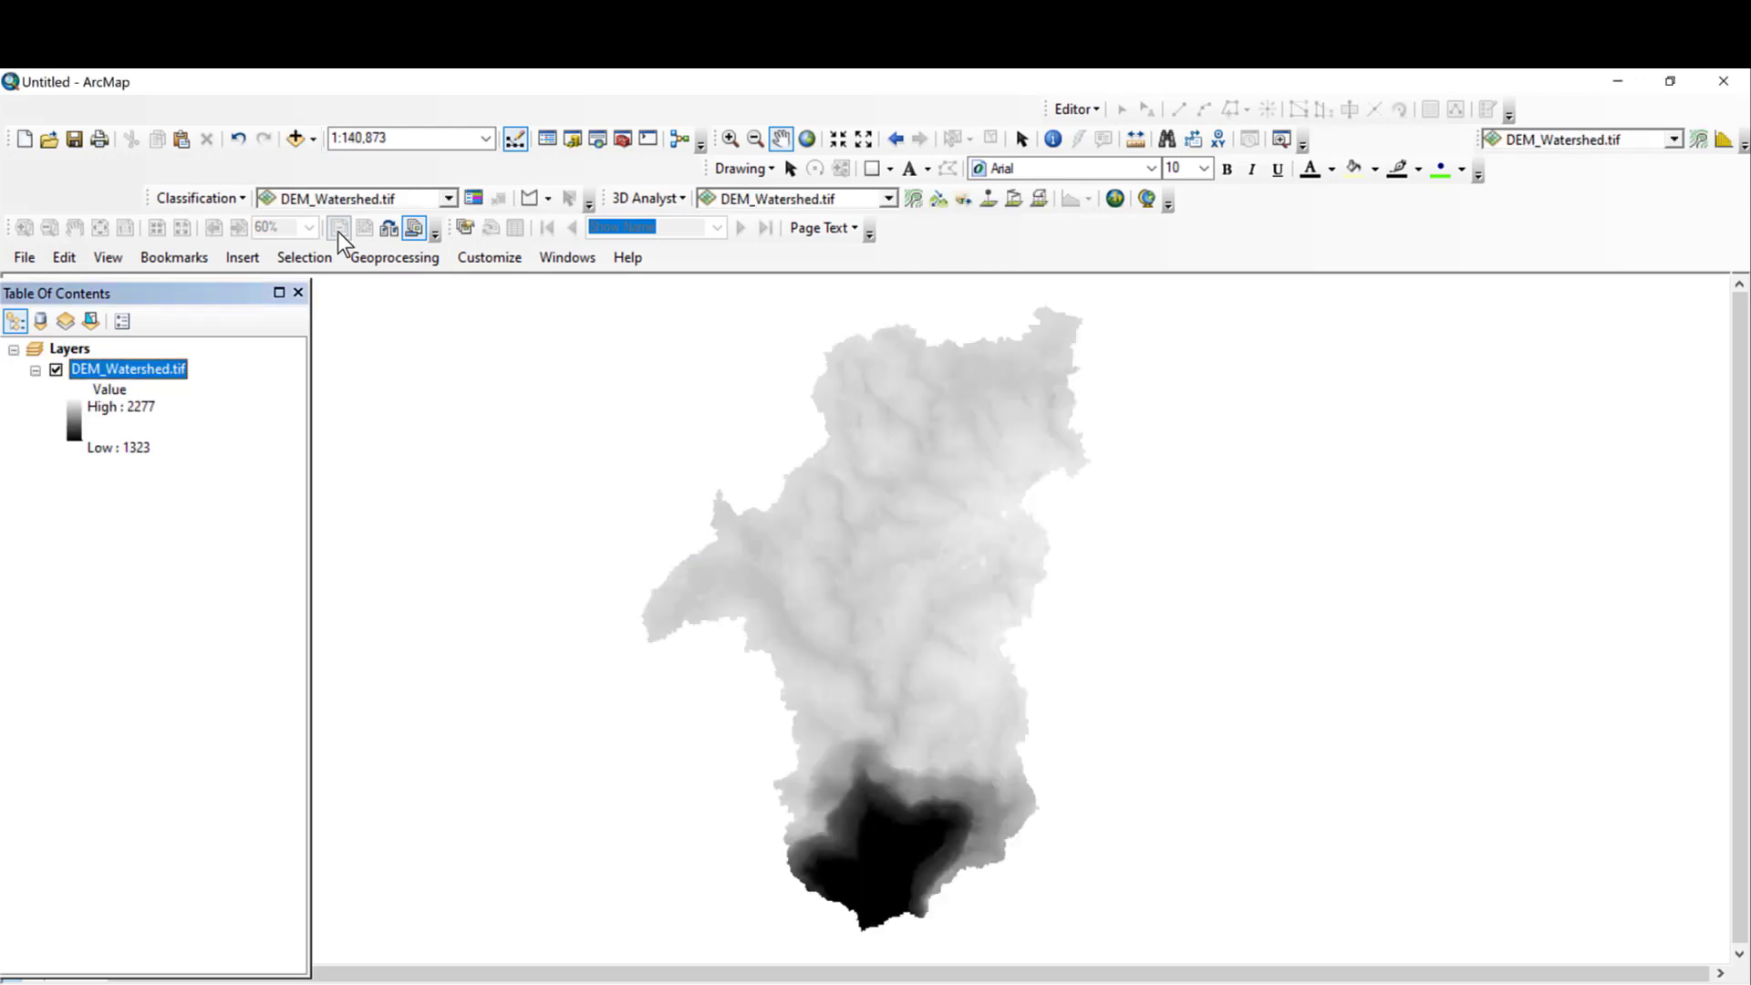
left_click(294, 138)
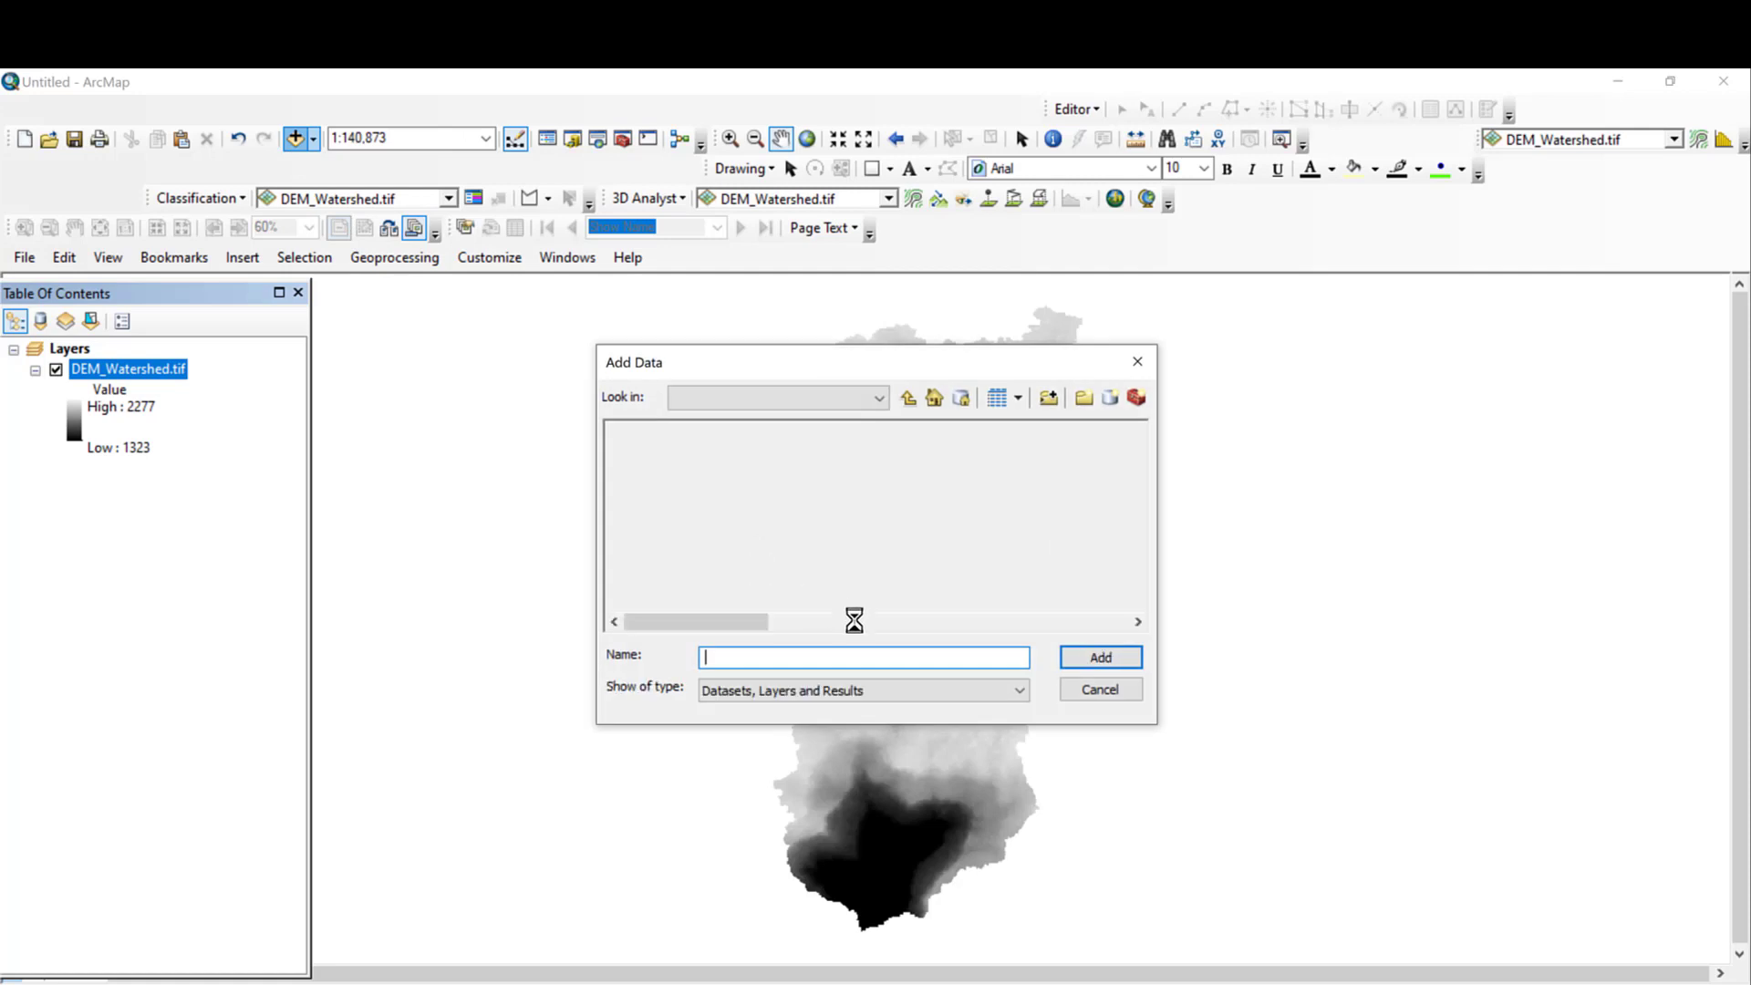
double_click(1036, 588)
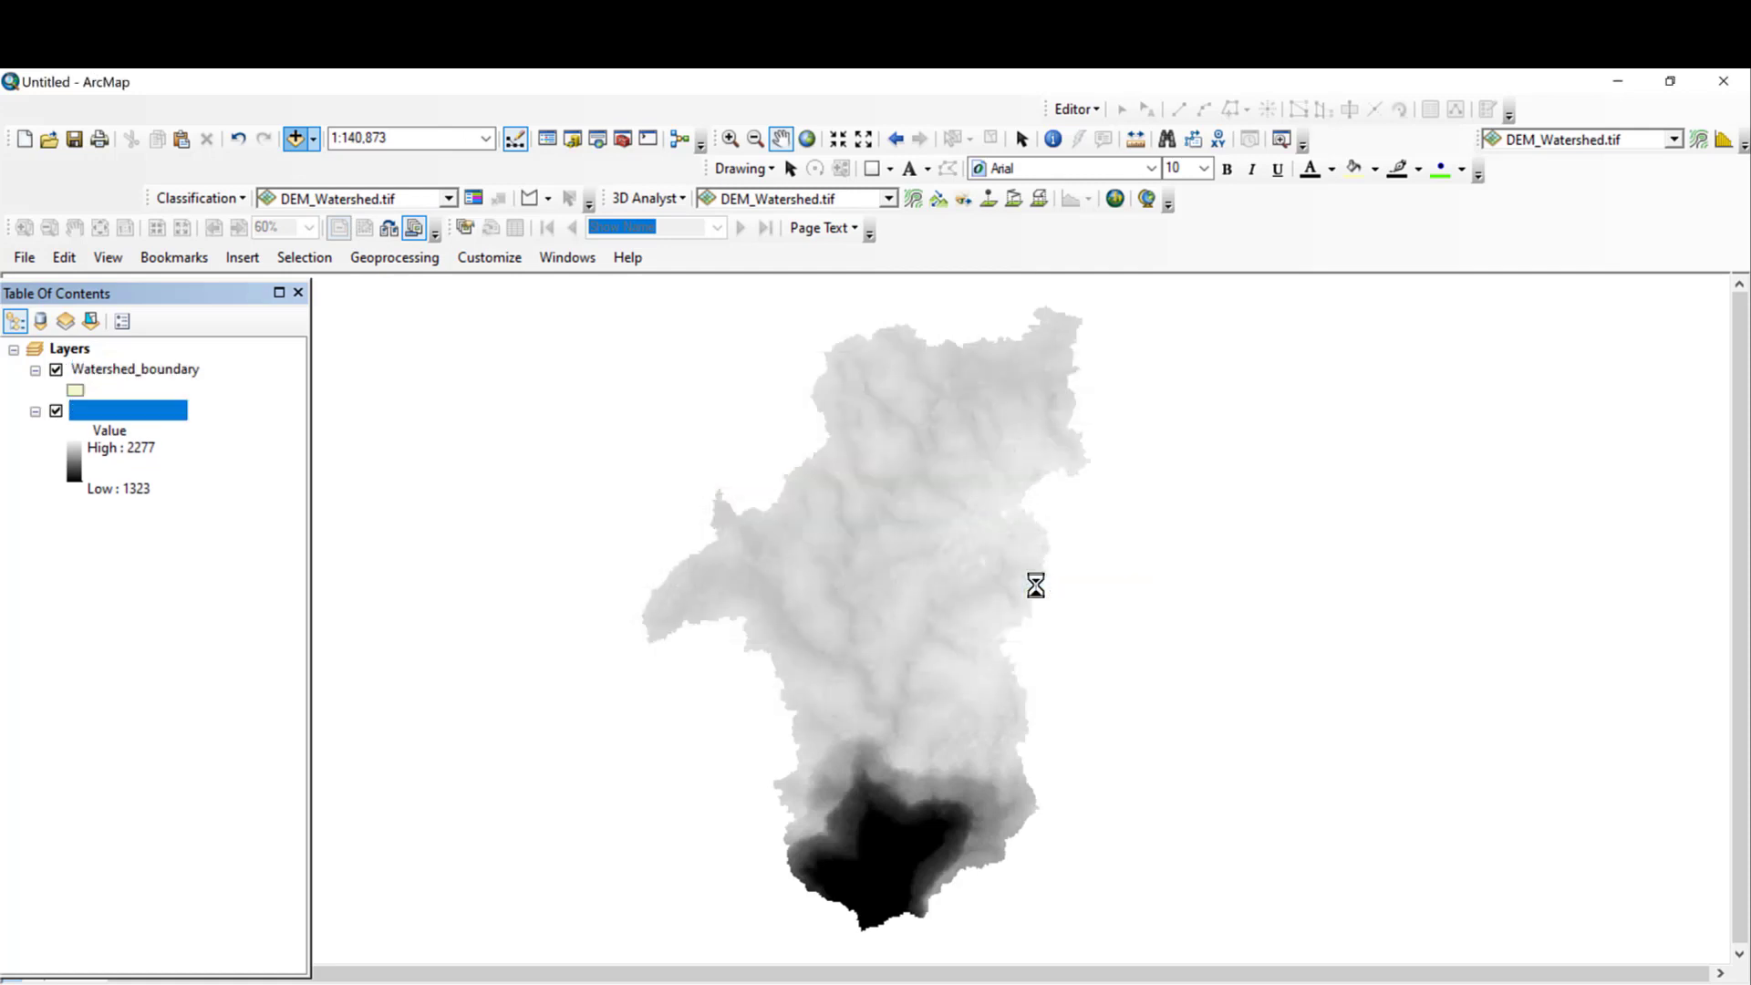
left_click(74, 390)
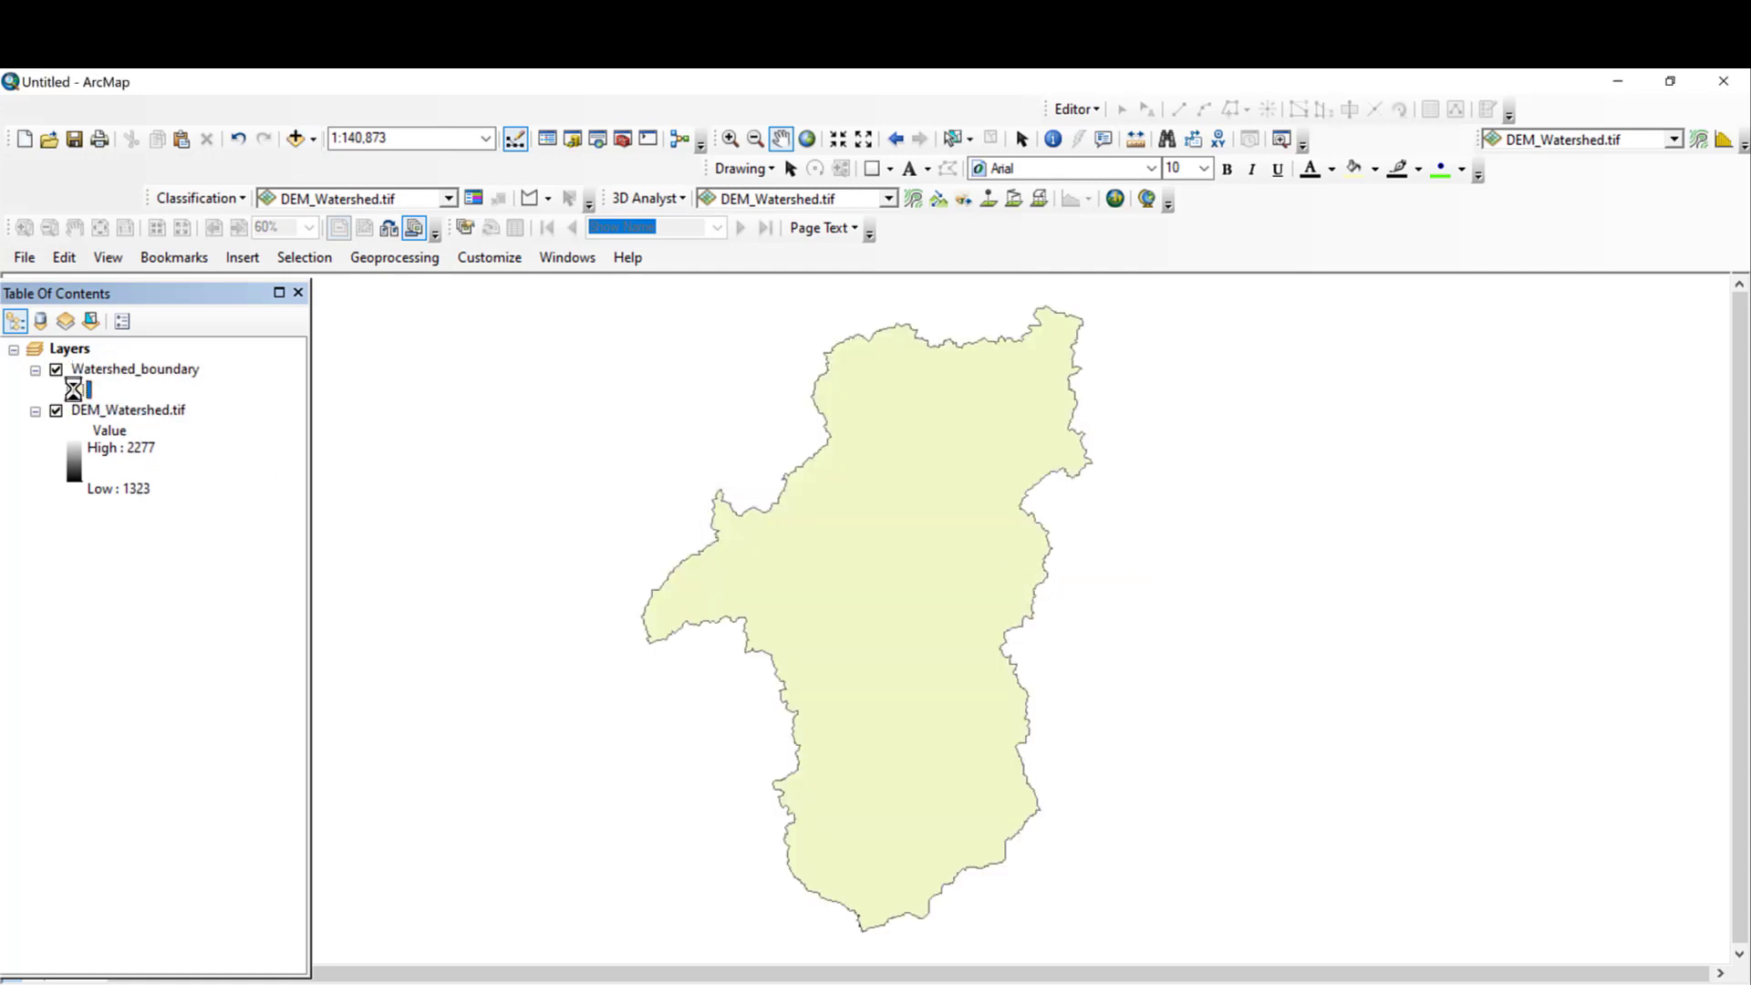
double_click(1069, 492)
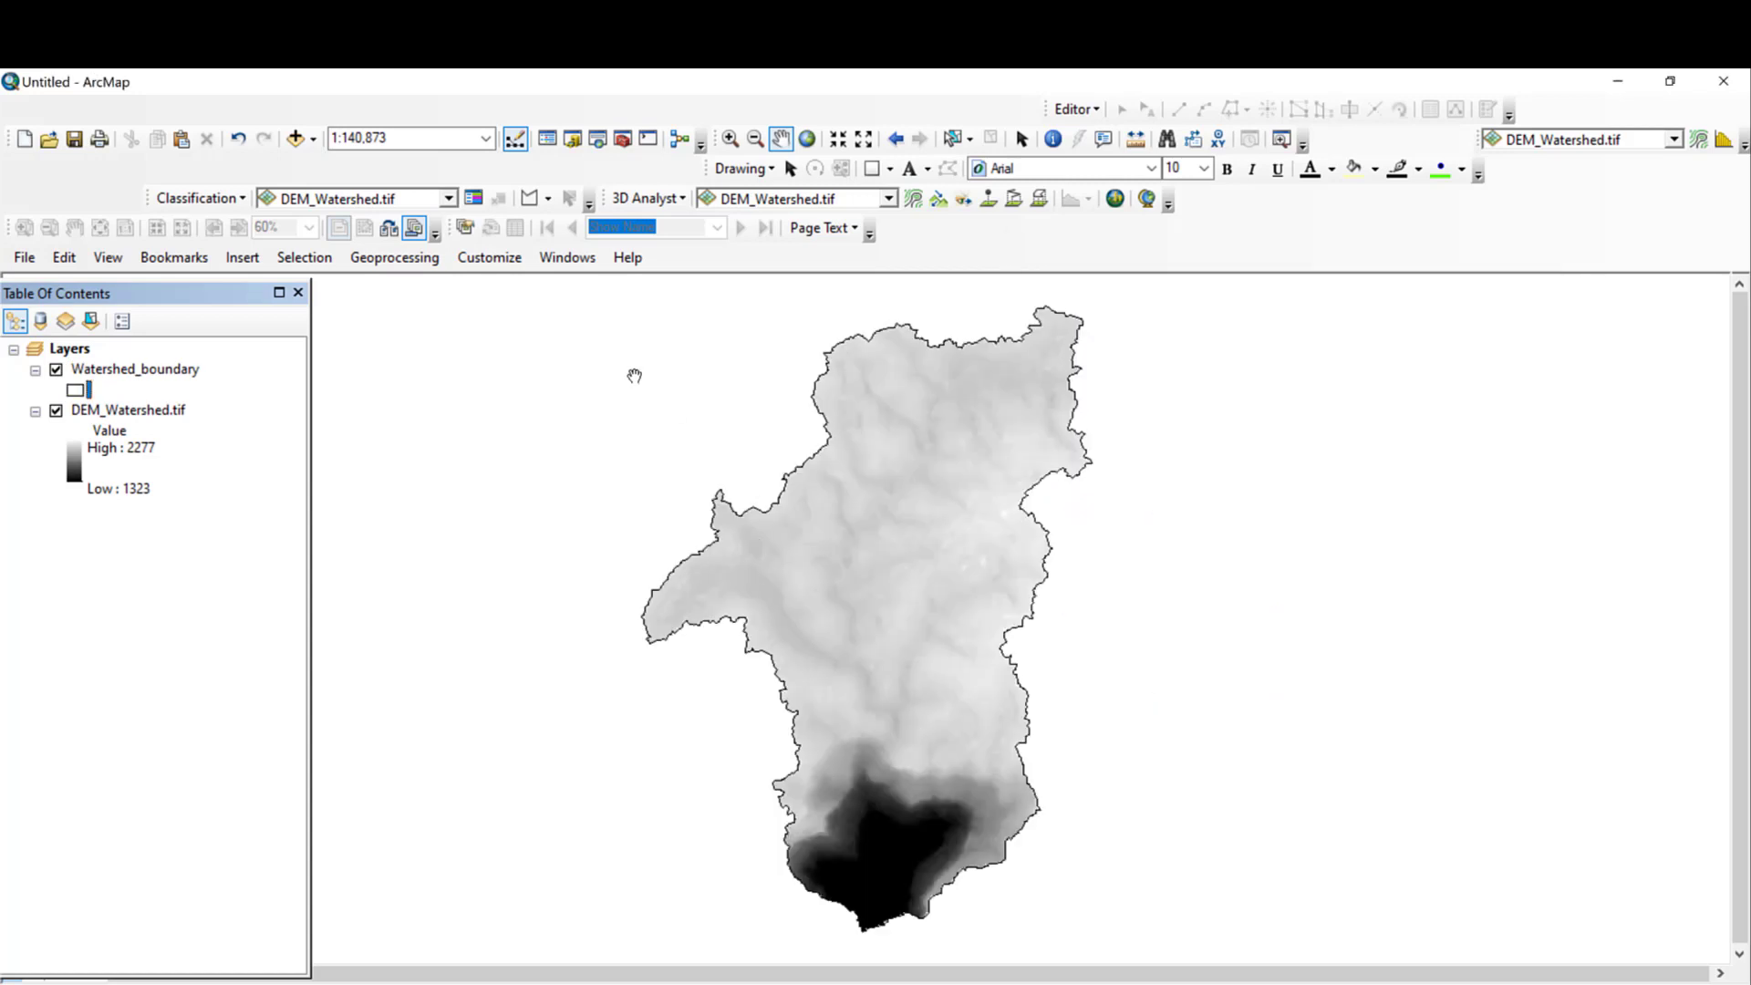
Step: Open ArcToolbox and expand the Hydrology toolset of the Spatial Analyst Tools, collapsing Map Algebra
left_click(626, 143)
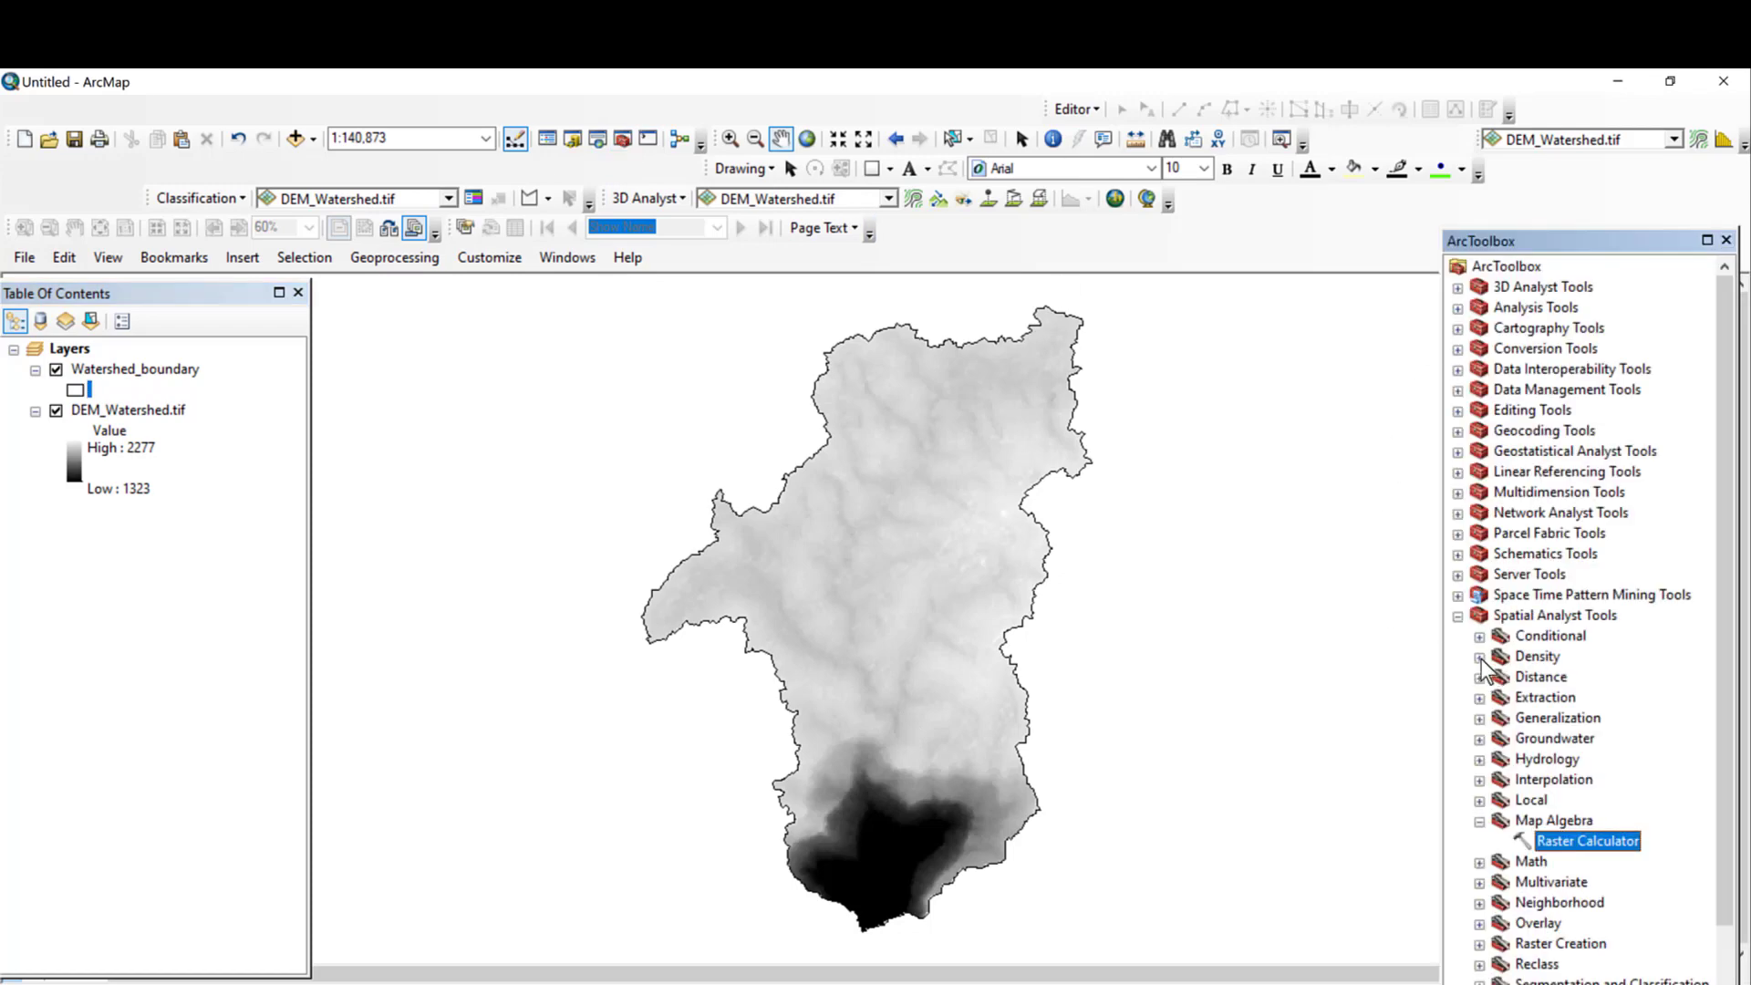
left_click(1457, 617)
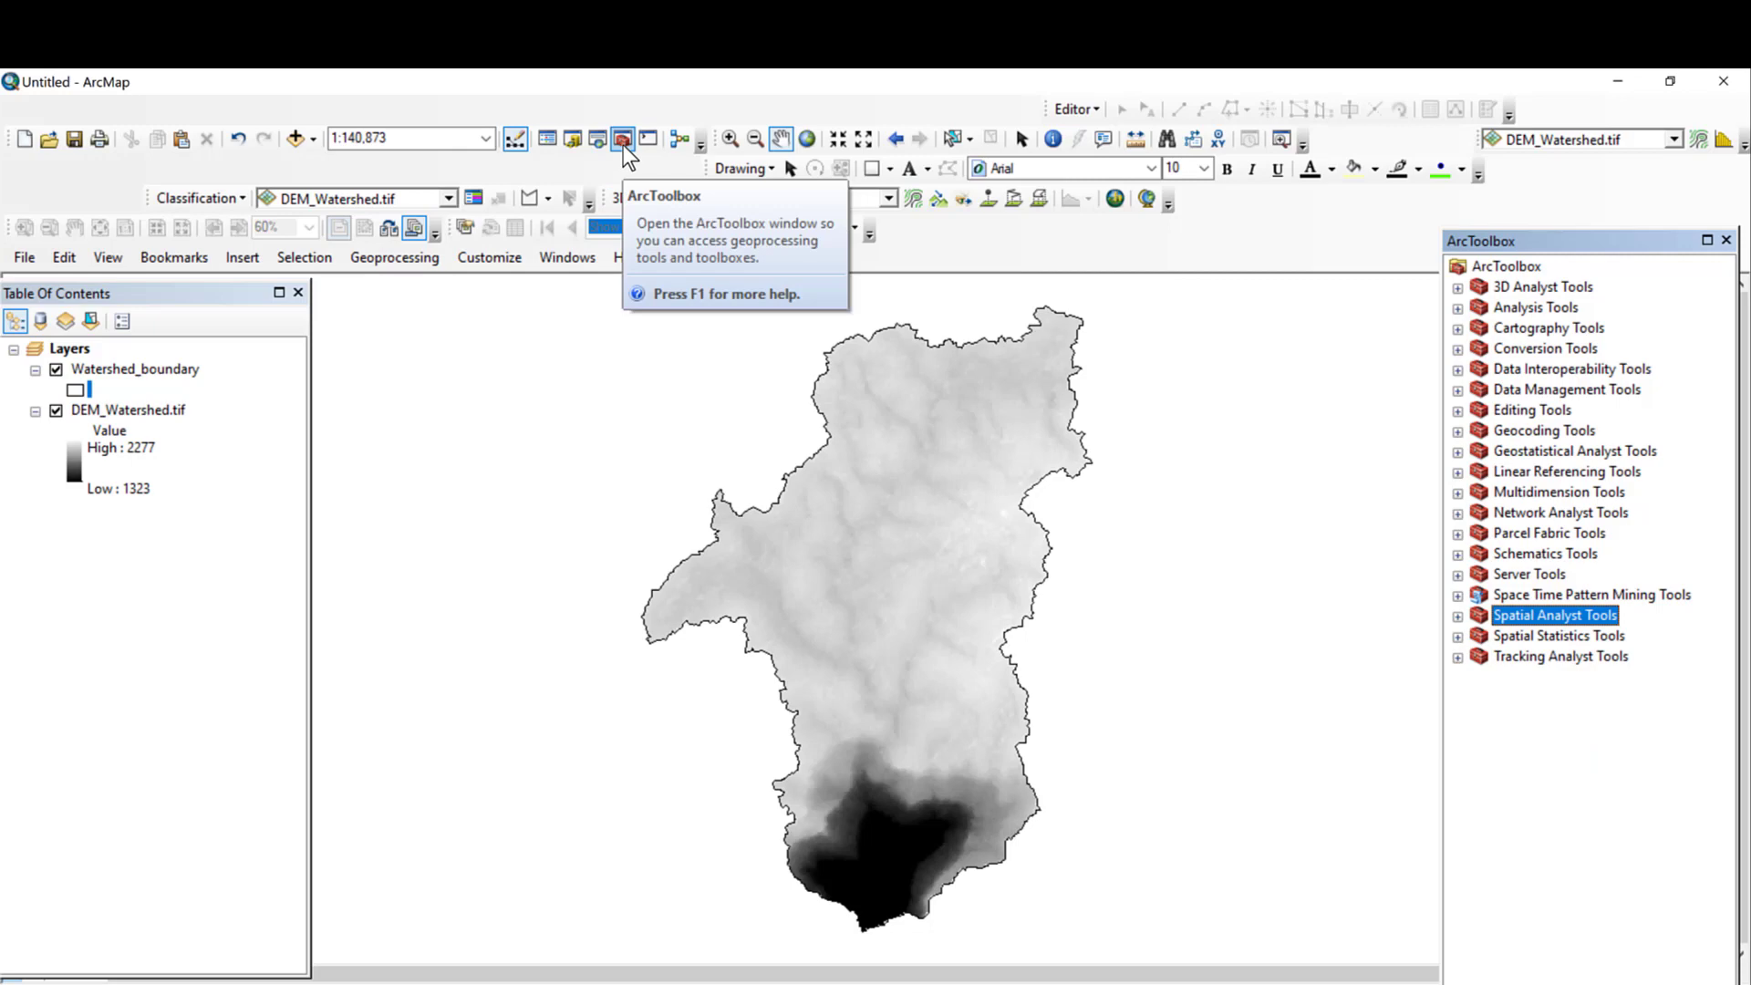
left_click(1457, 615)
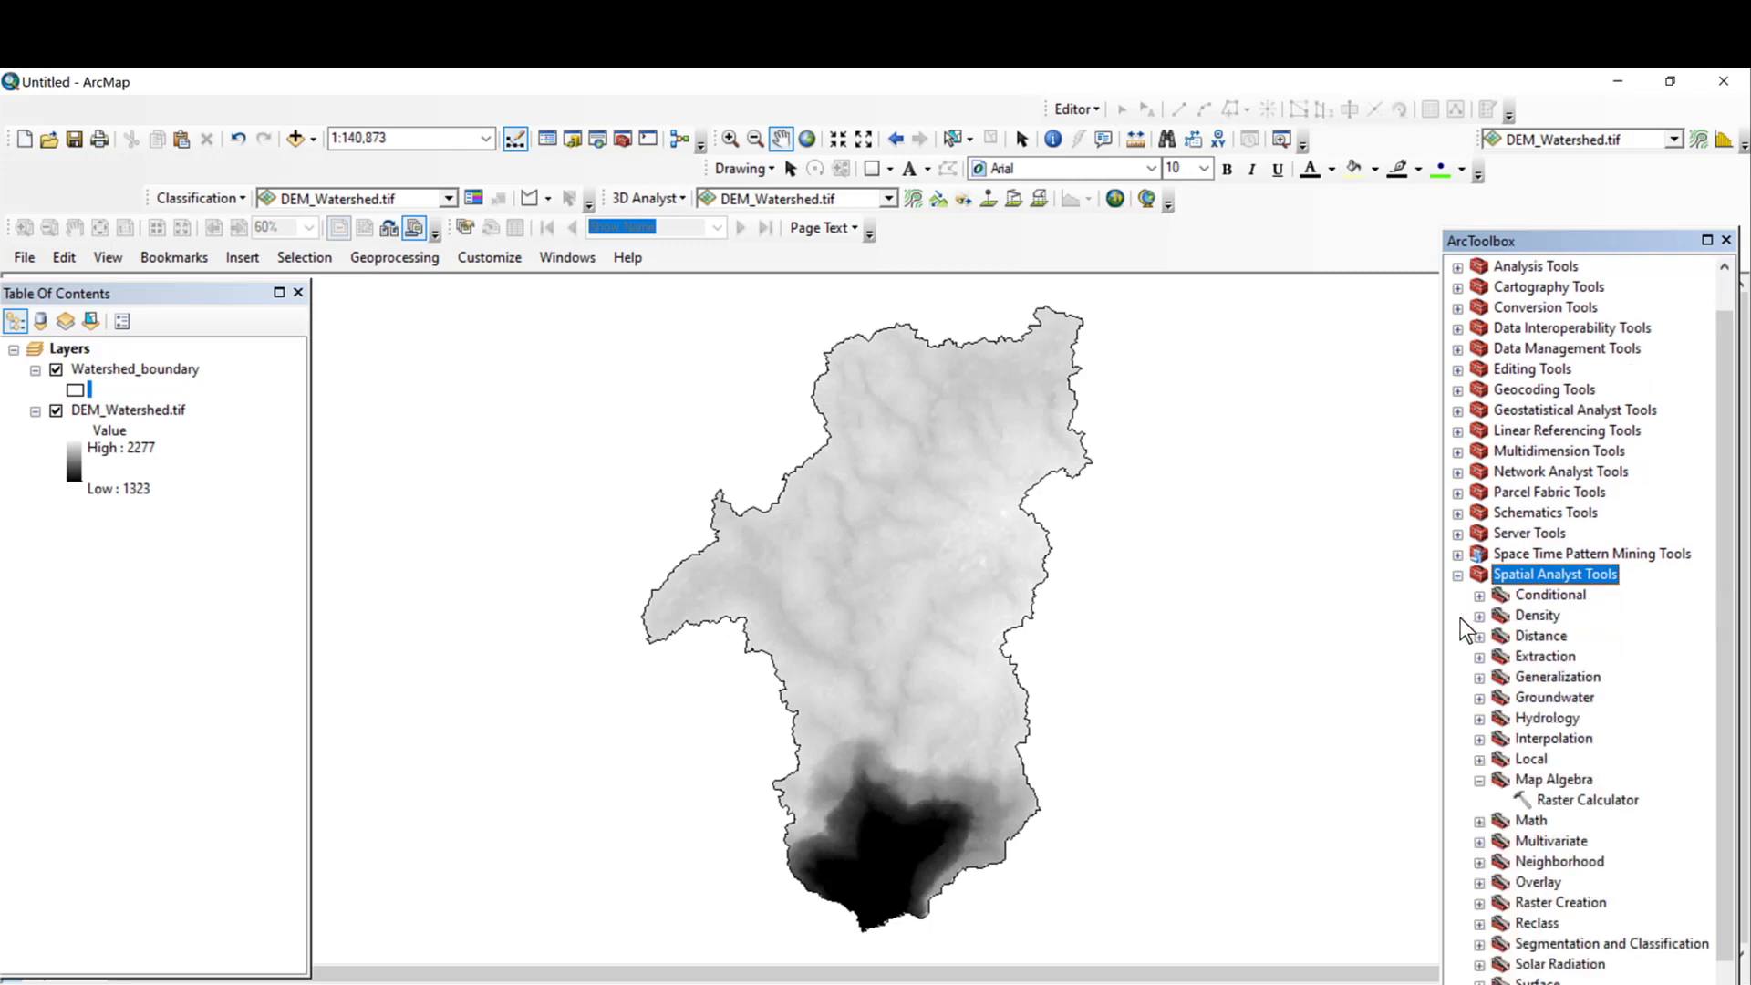
left_click(1479, 779)
left_click(1479, 718)
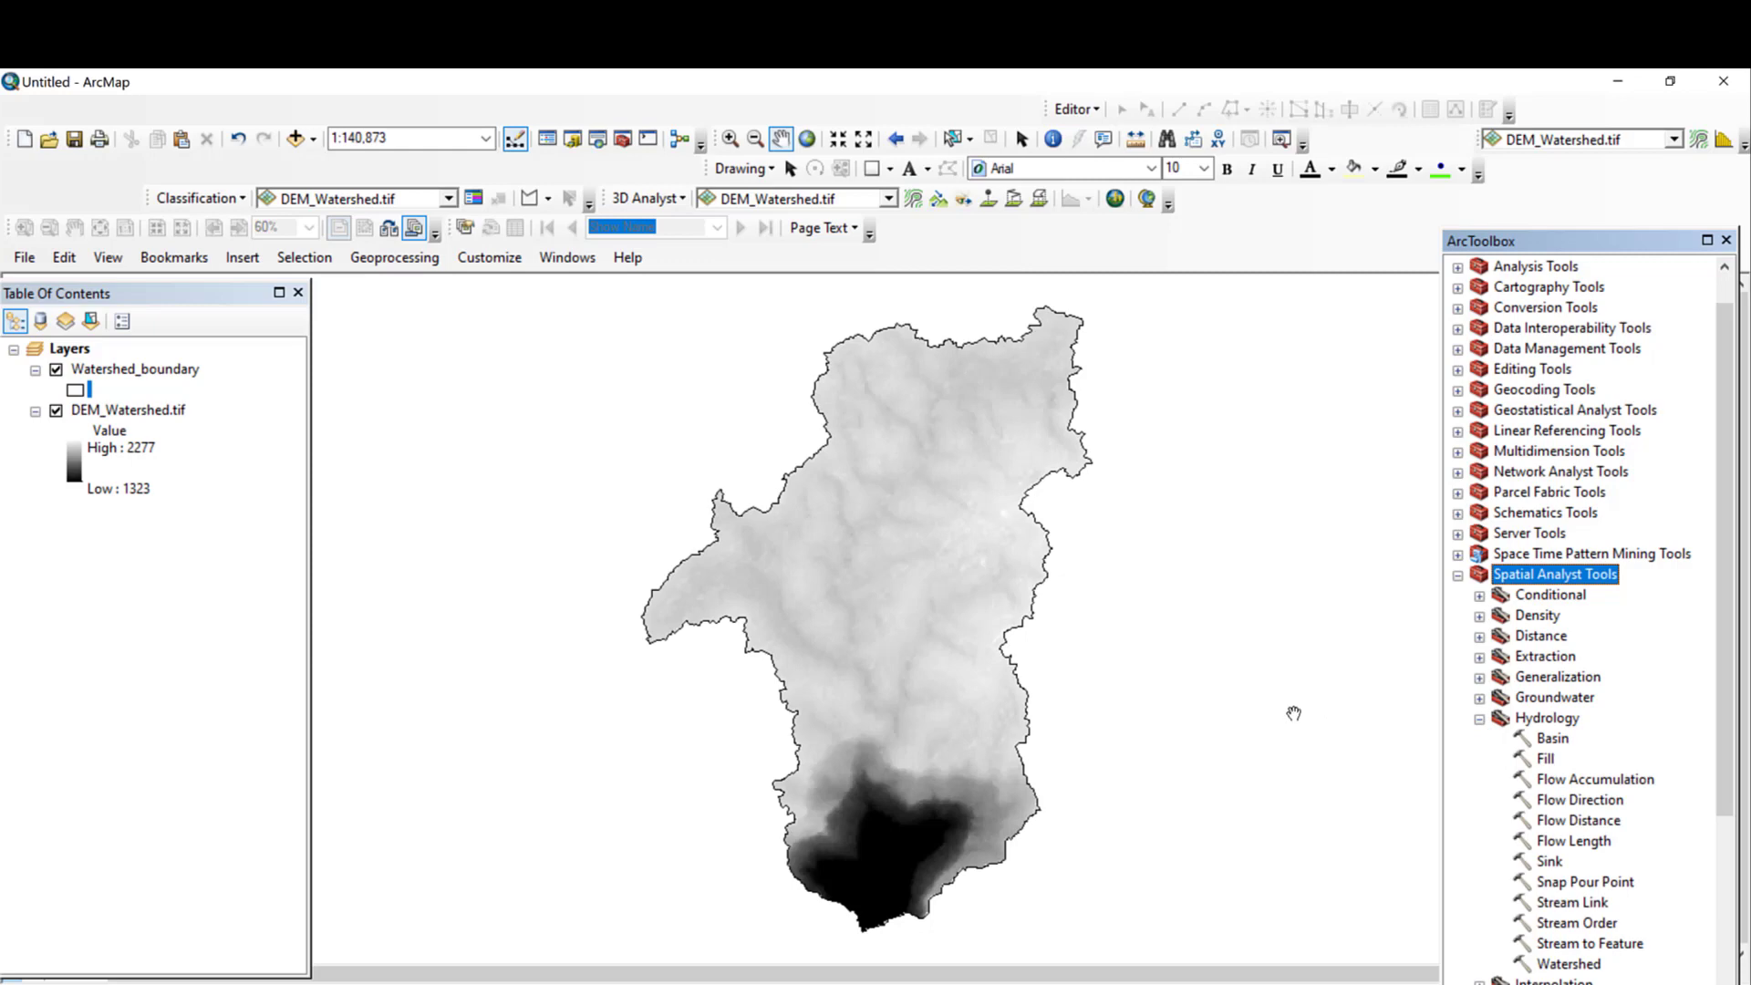
Step: Try to run the Fill tool on DEM_Watershed.tif with the output surface raster named Fill in Default.gdb
double_click(1545, 759)
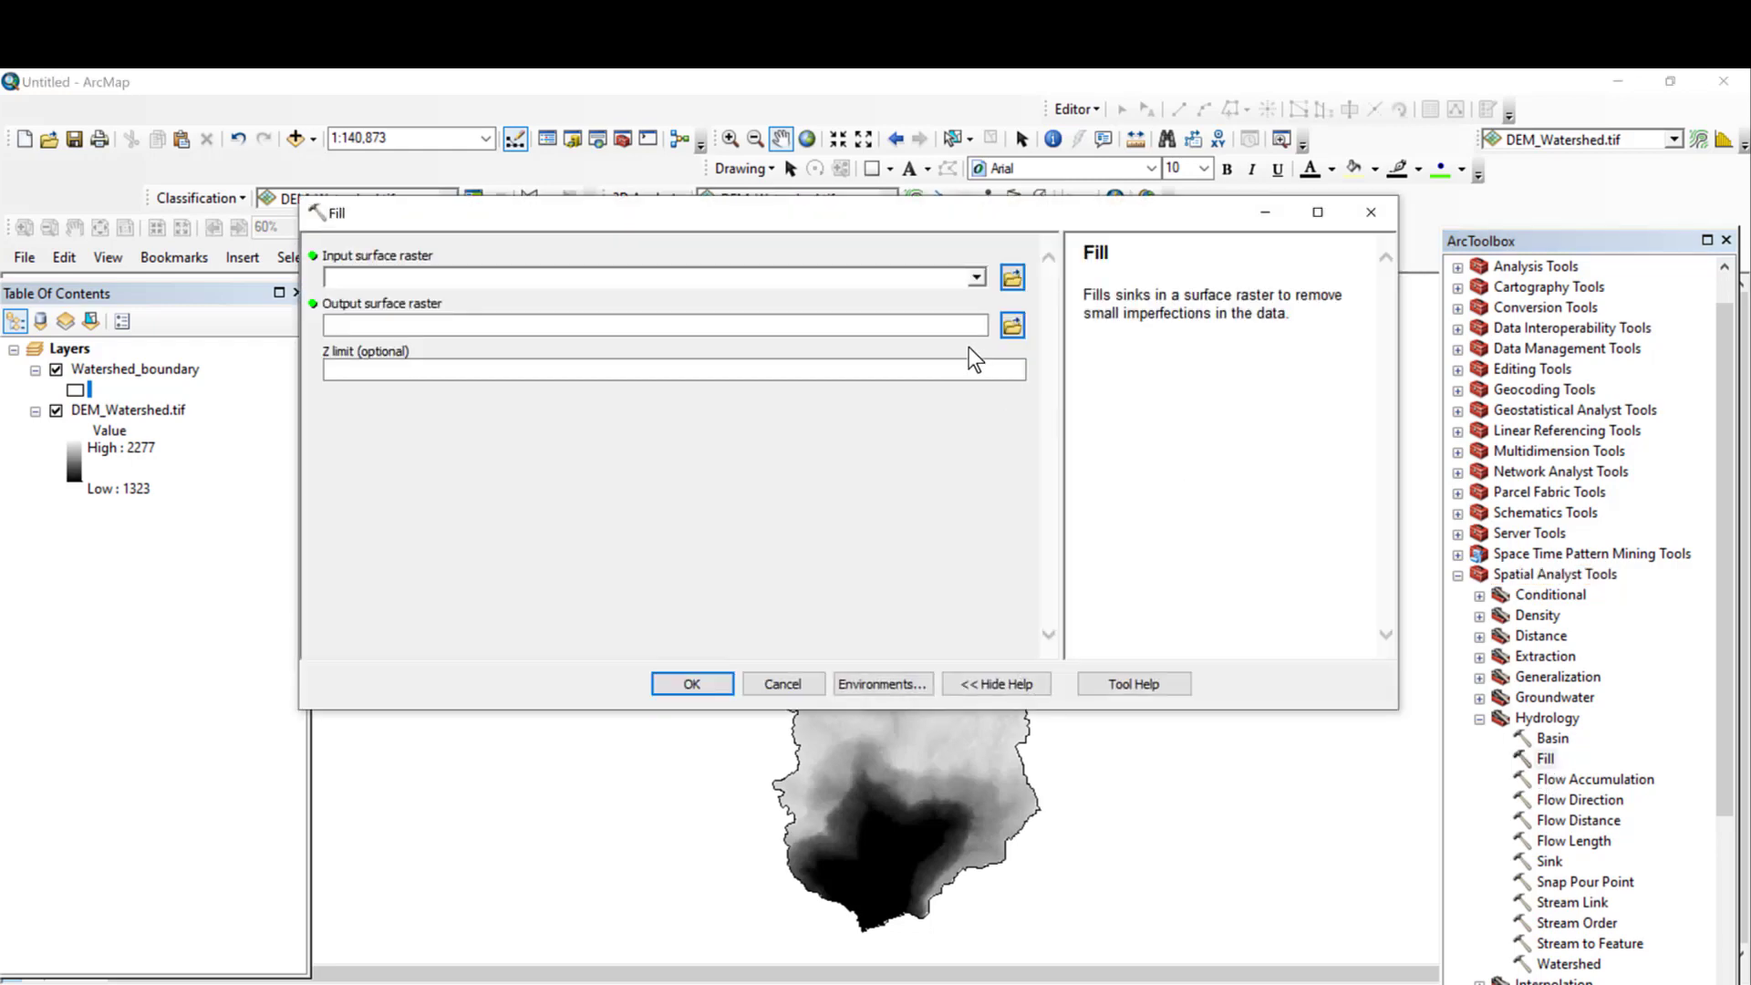
left_click(976, 277)
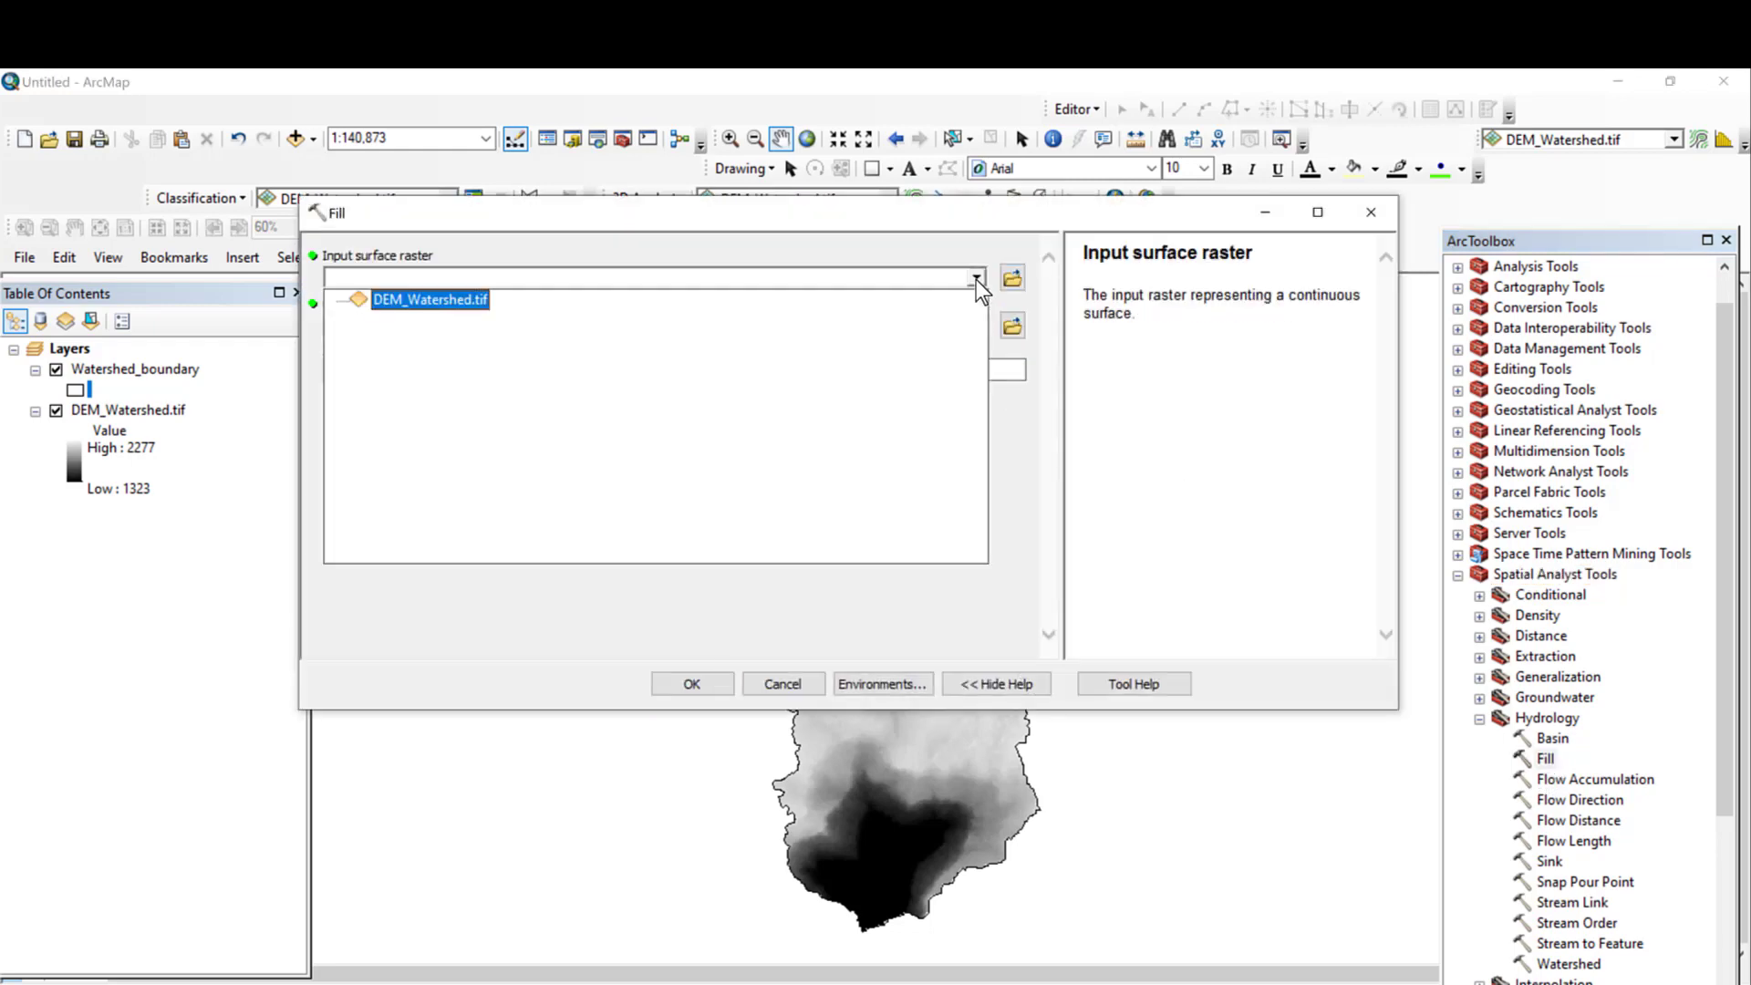
left_click(440, 305)
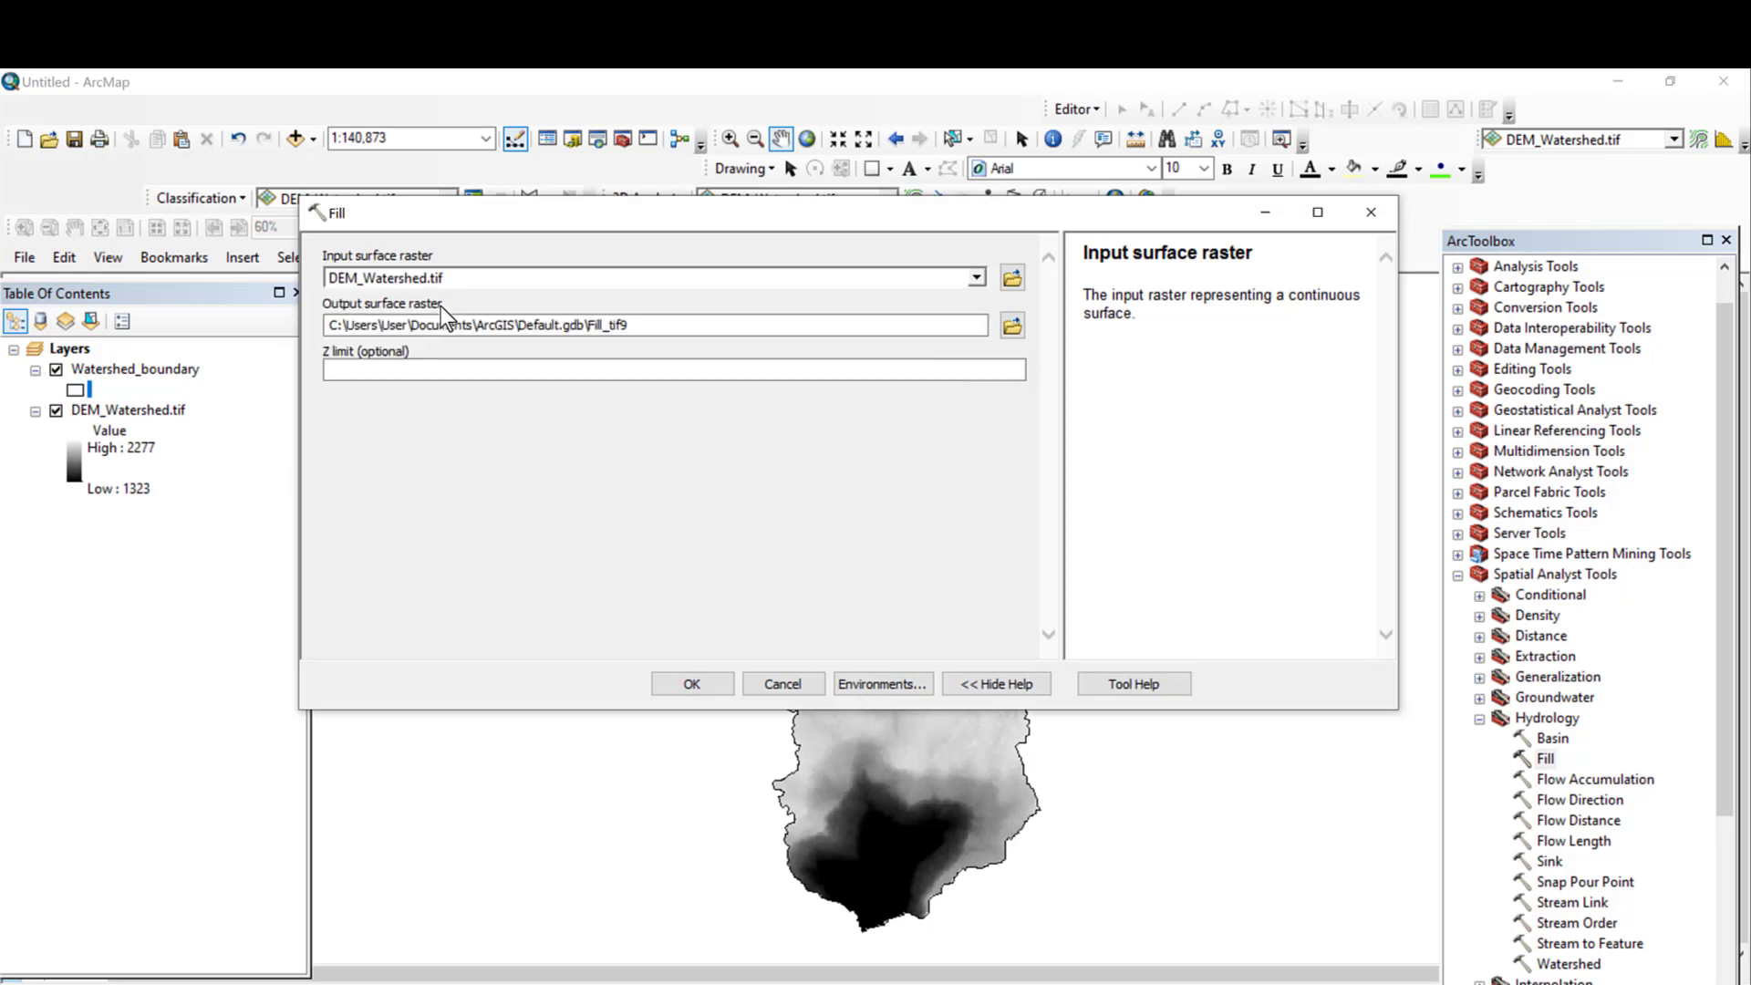
left_click(666, 325)
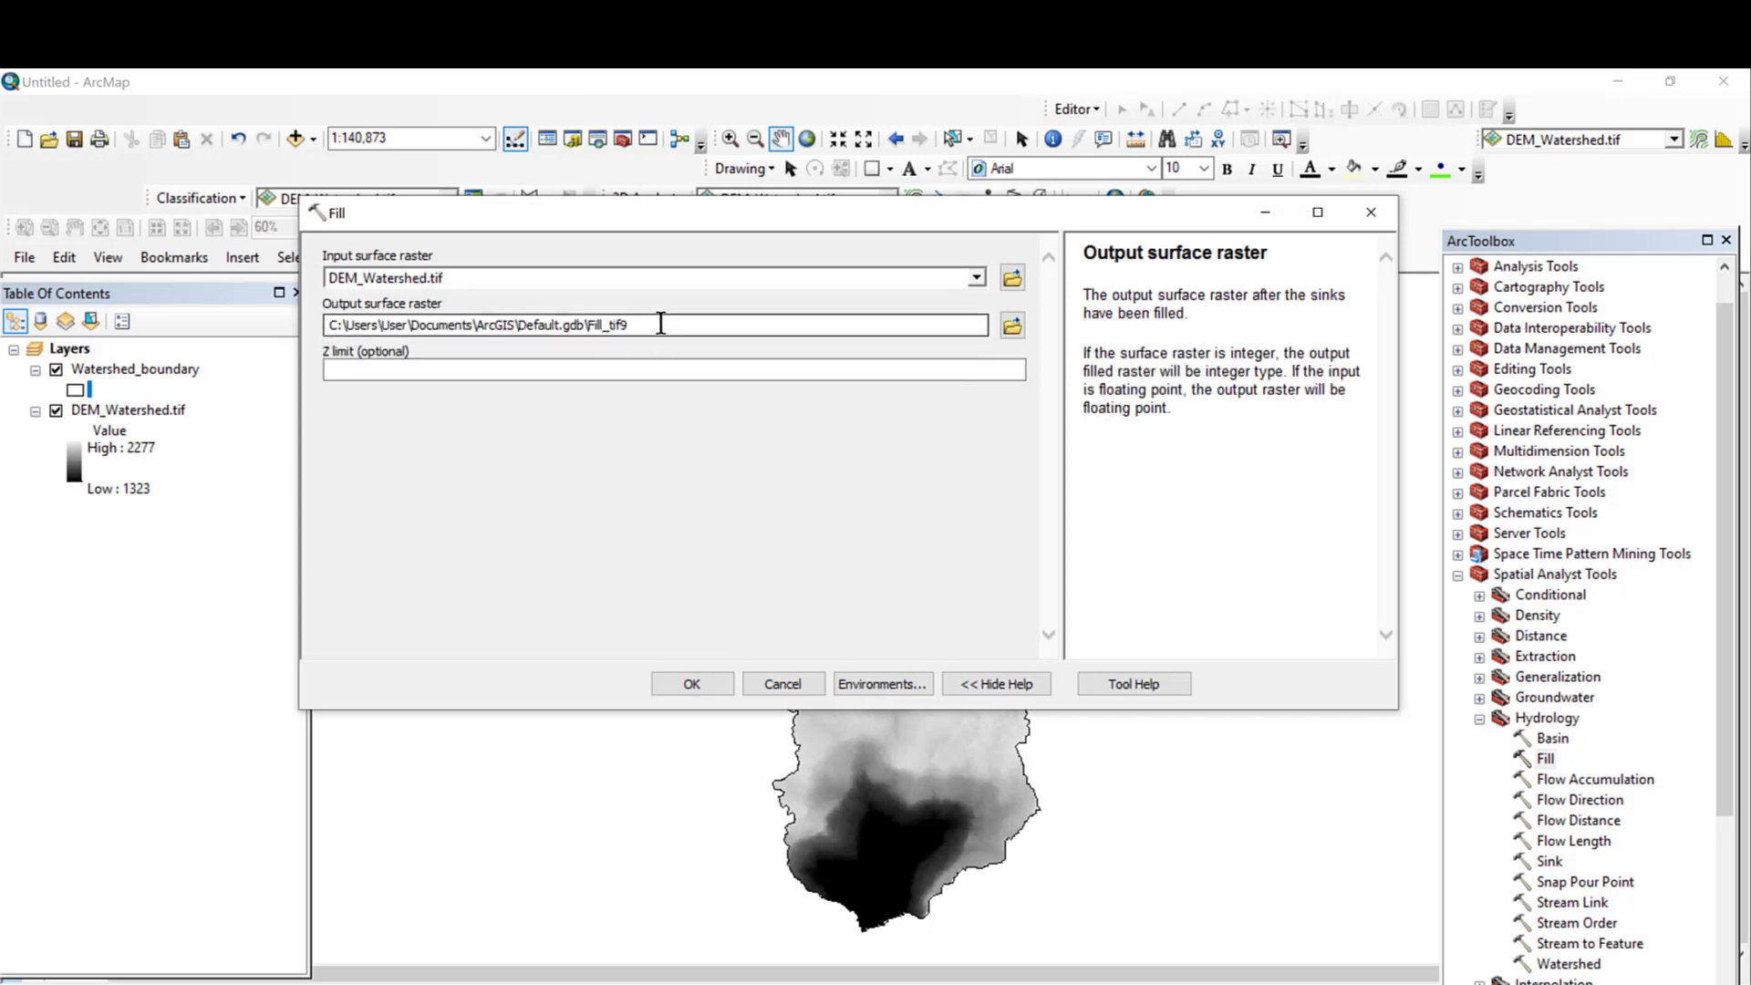
key("BackSpace")
key("BackSpace")
key("BackSpace")
key("BackSpace")
key("BackSpace")
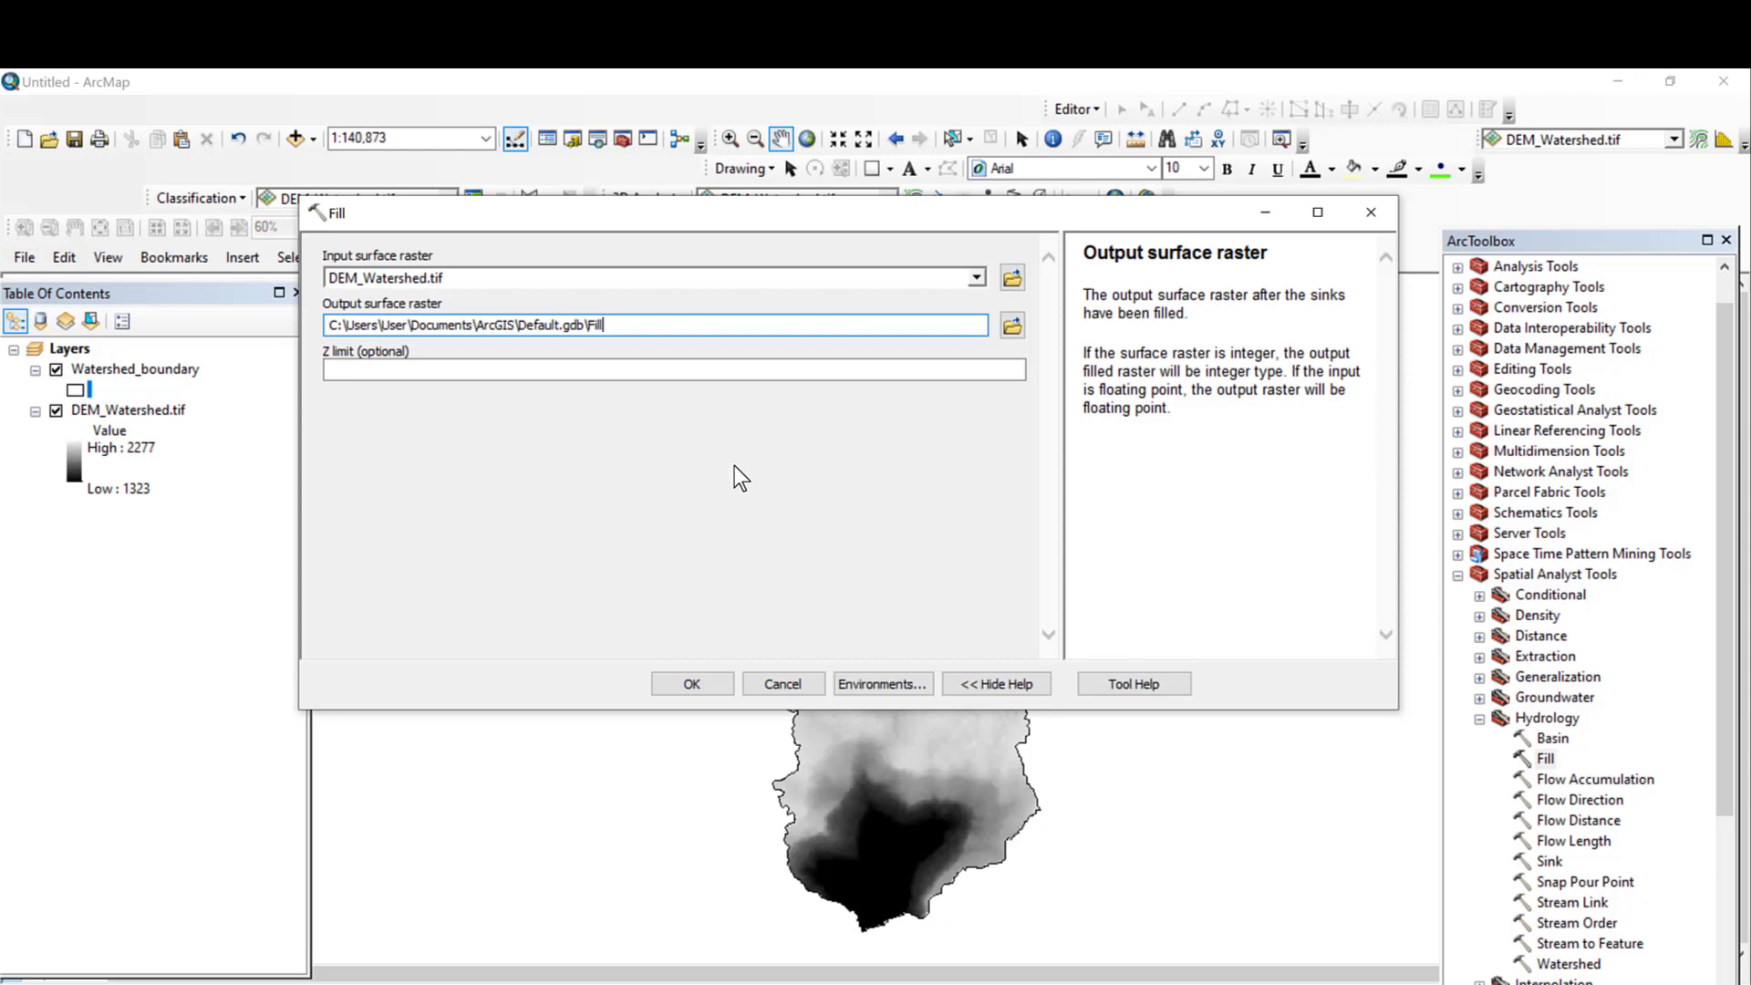
left_click(700, 686)
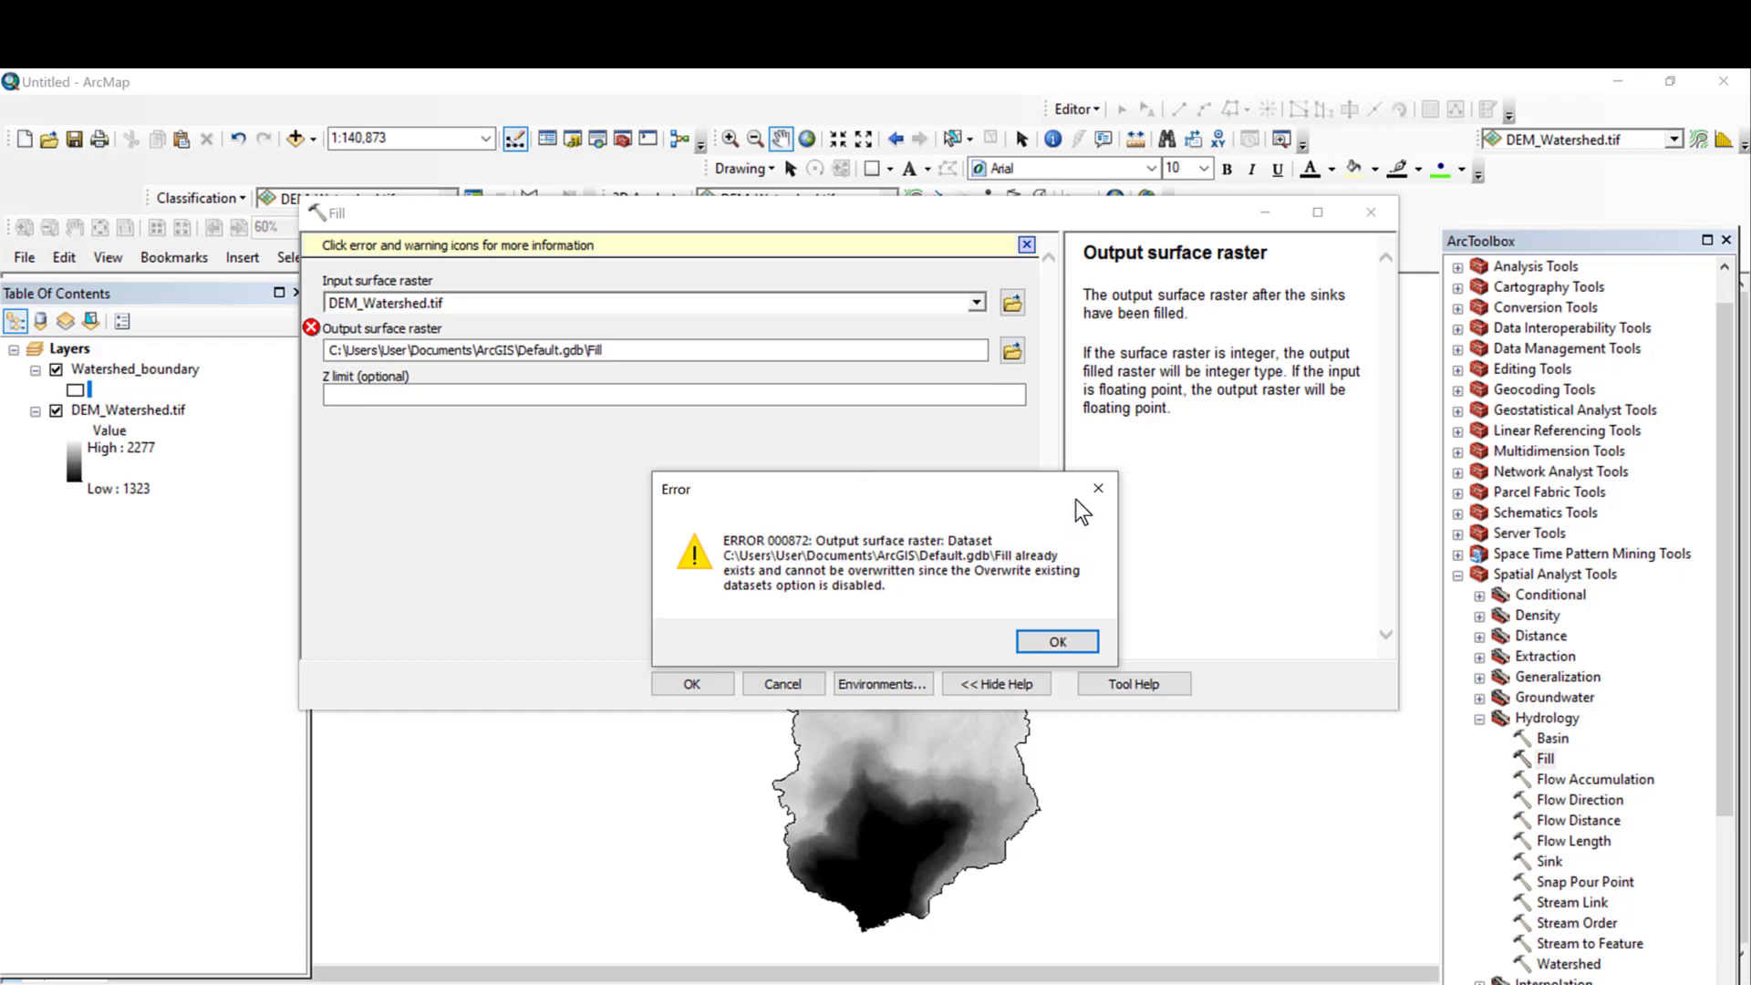
left_click(1097, 489)
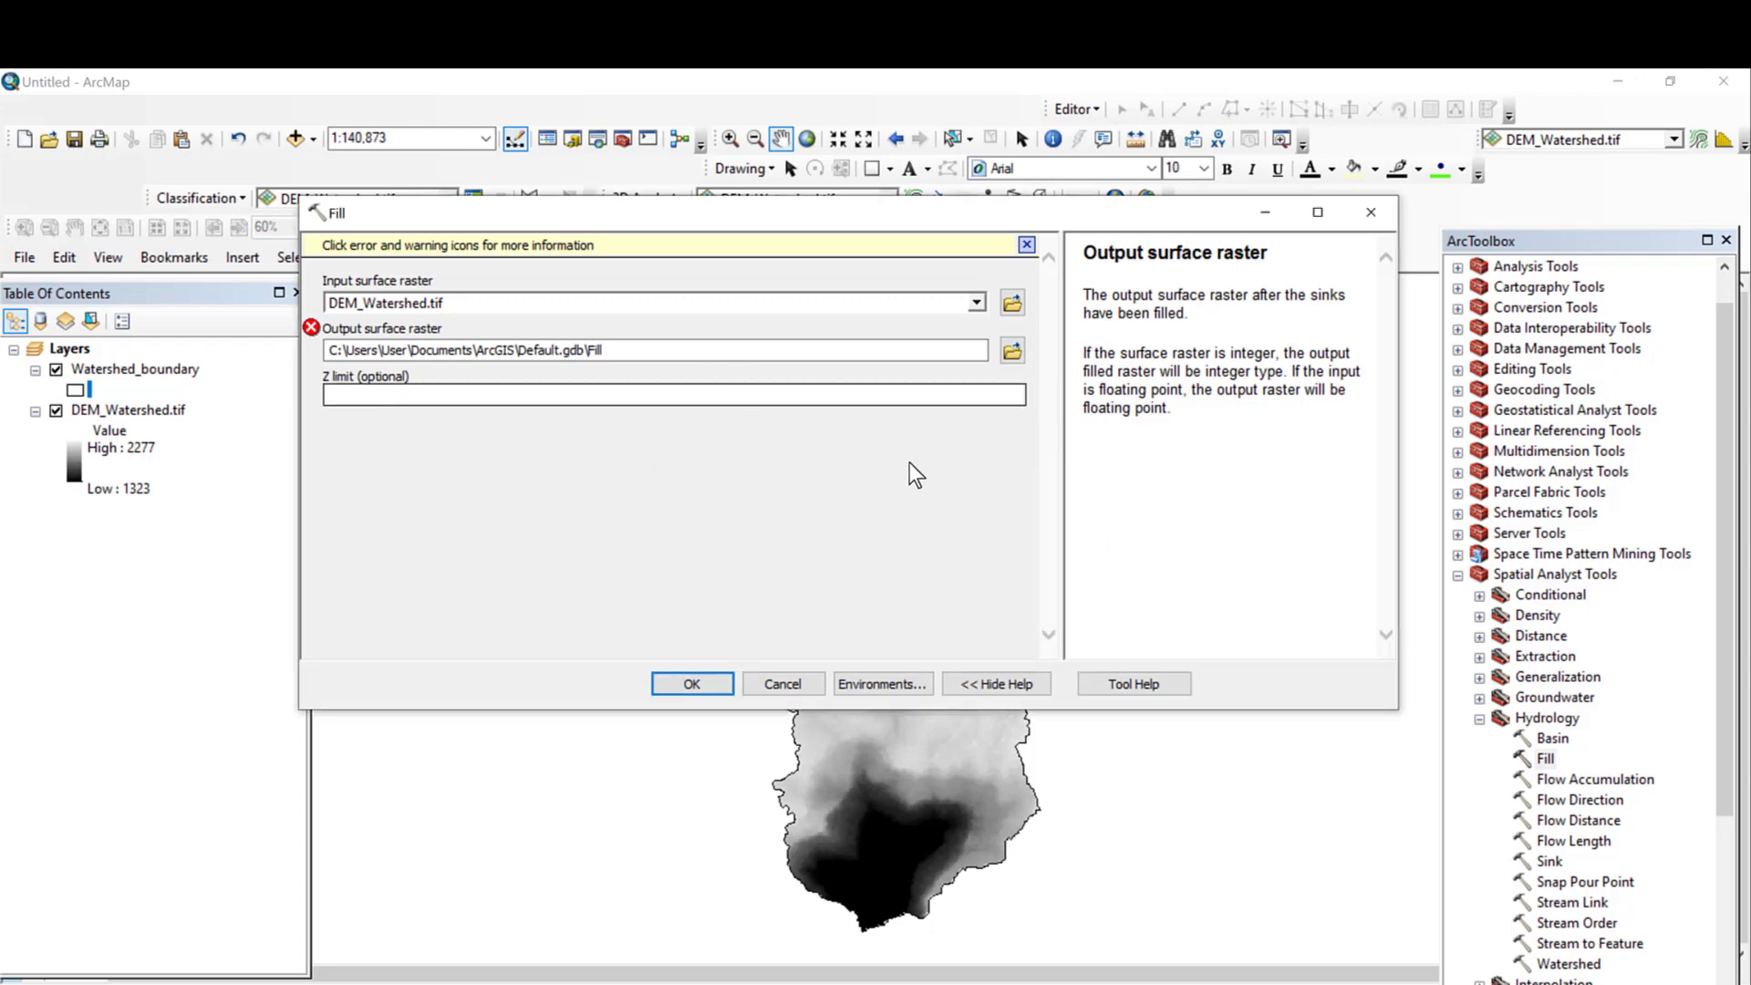
Step: Rename the output surface raster to Fill1 and run the Fill tool
left_click(643, 348)
type("1")
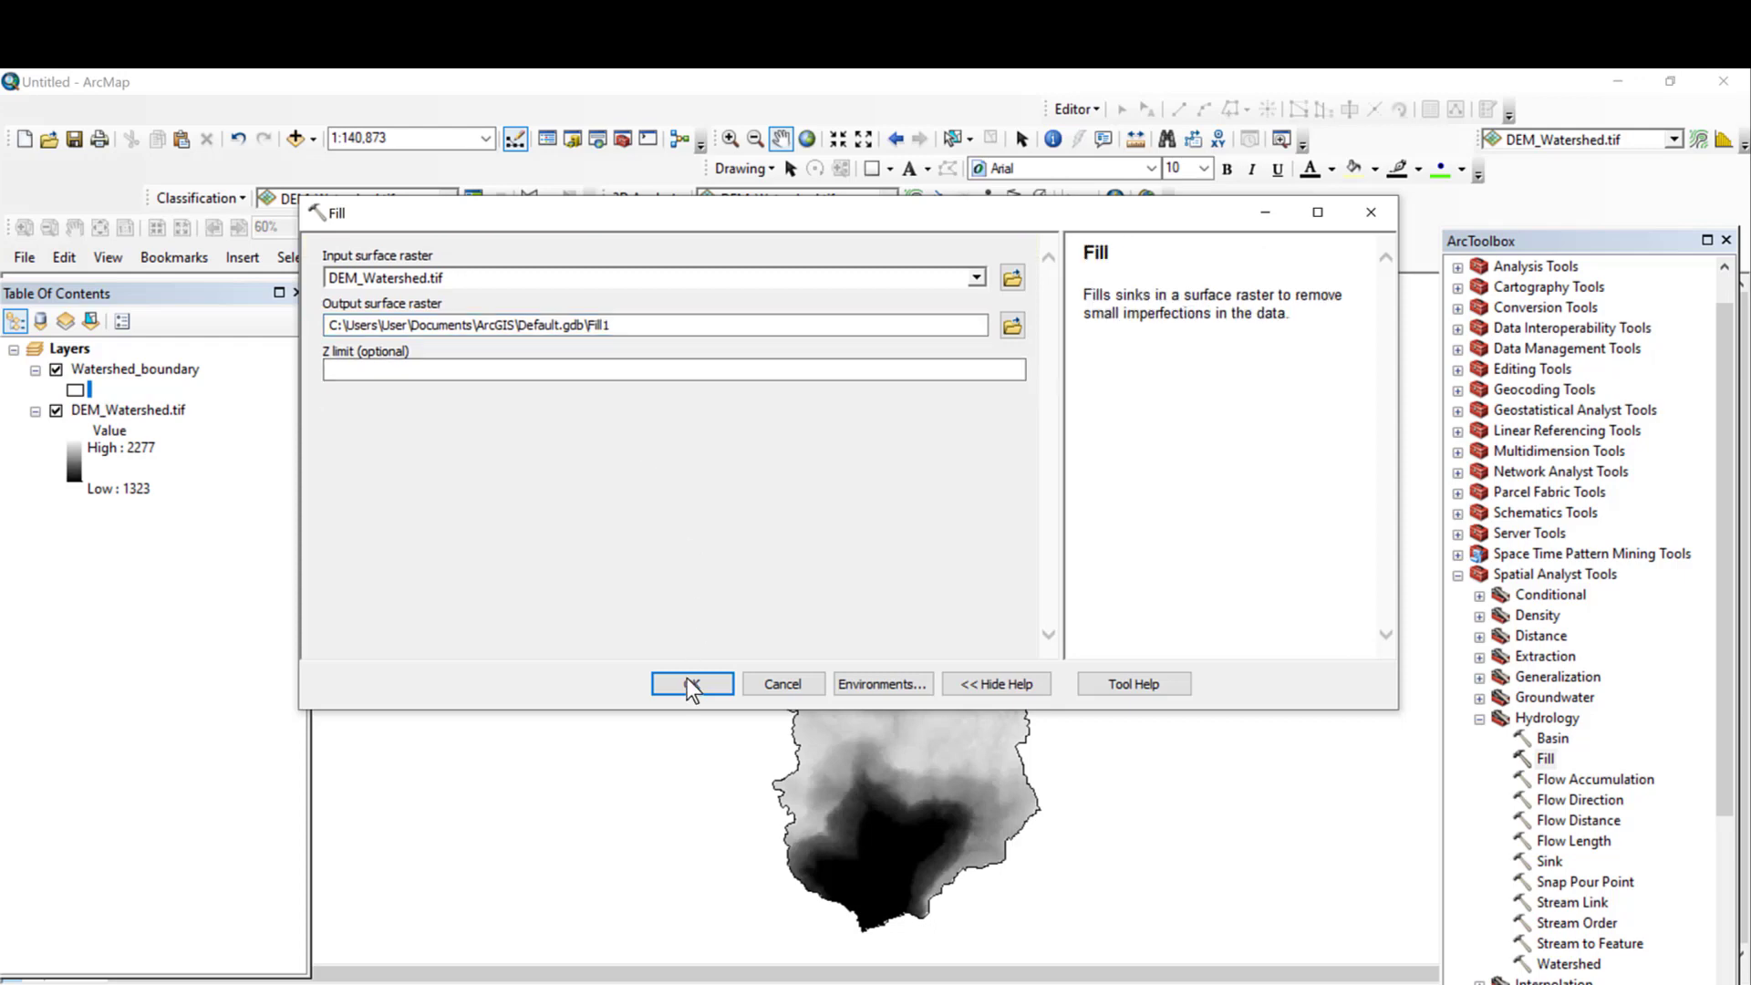
left_click(691, 683)
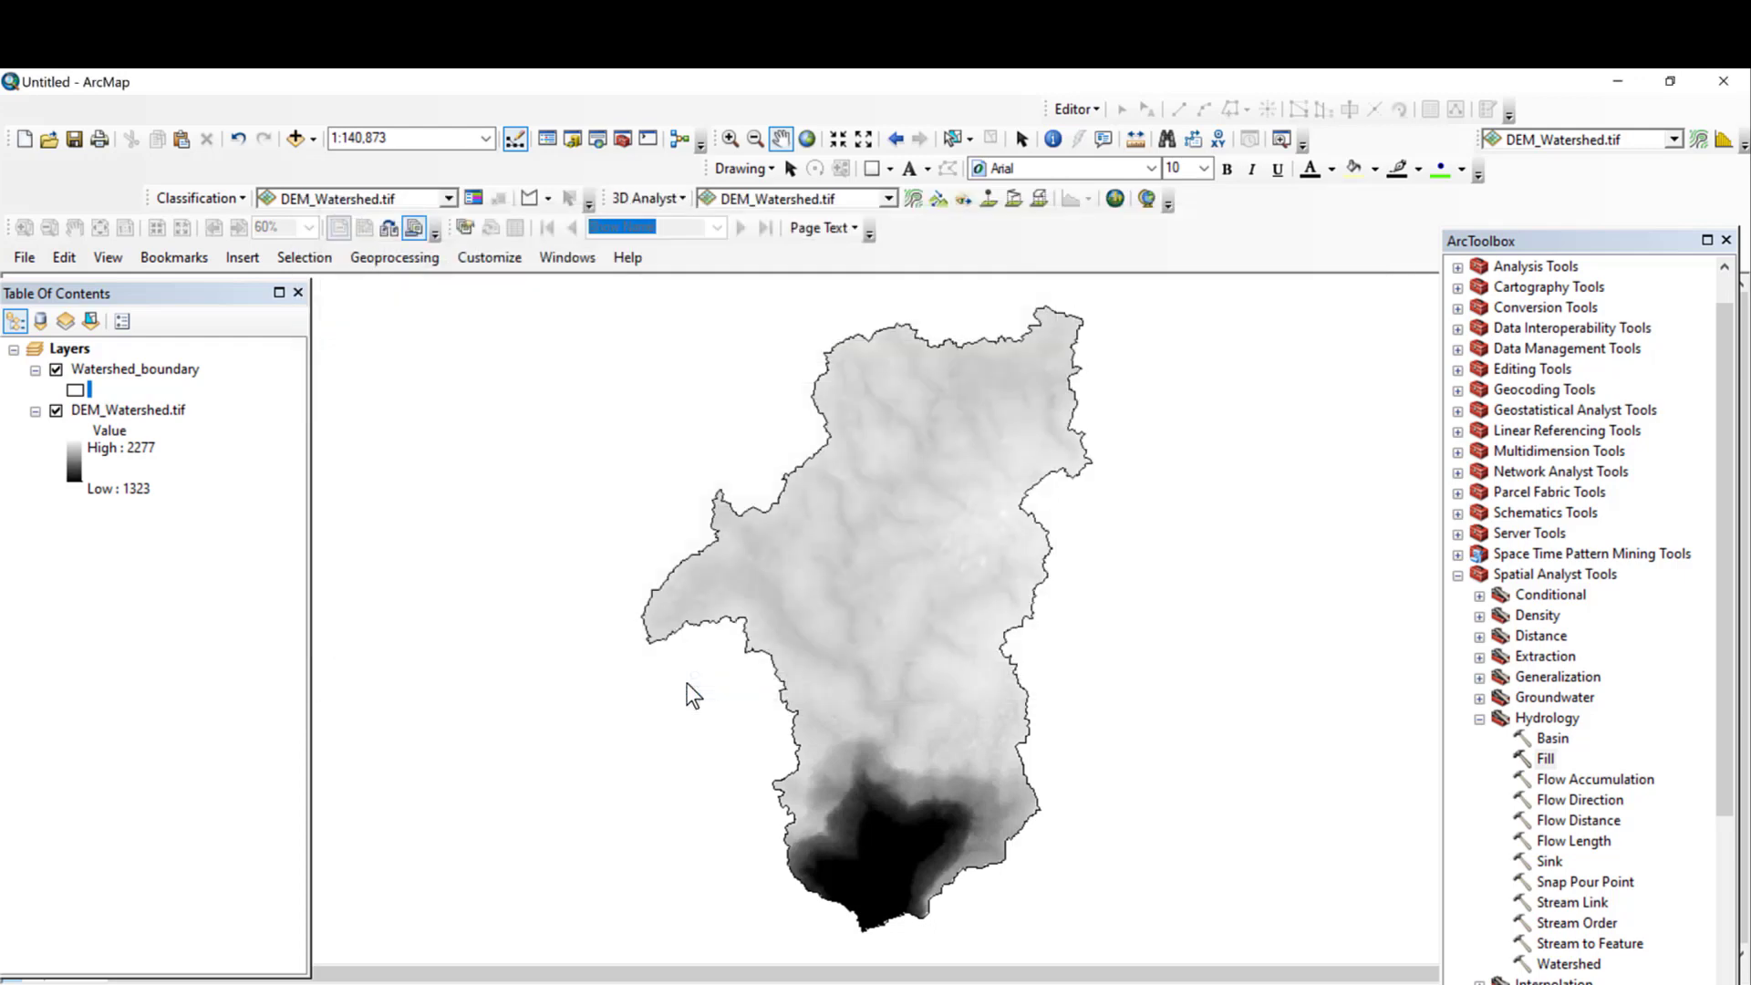
Step: Start the Flow Direction tool with Fill1 as the input surface raster
left_click(1592, 806)
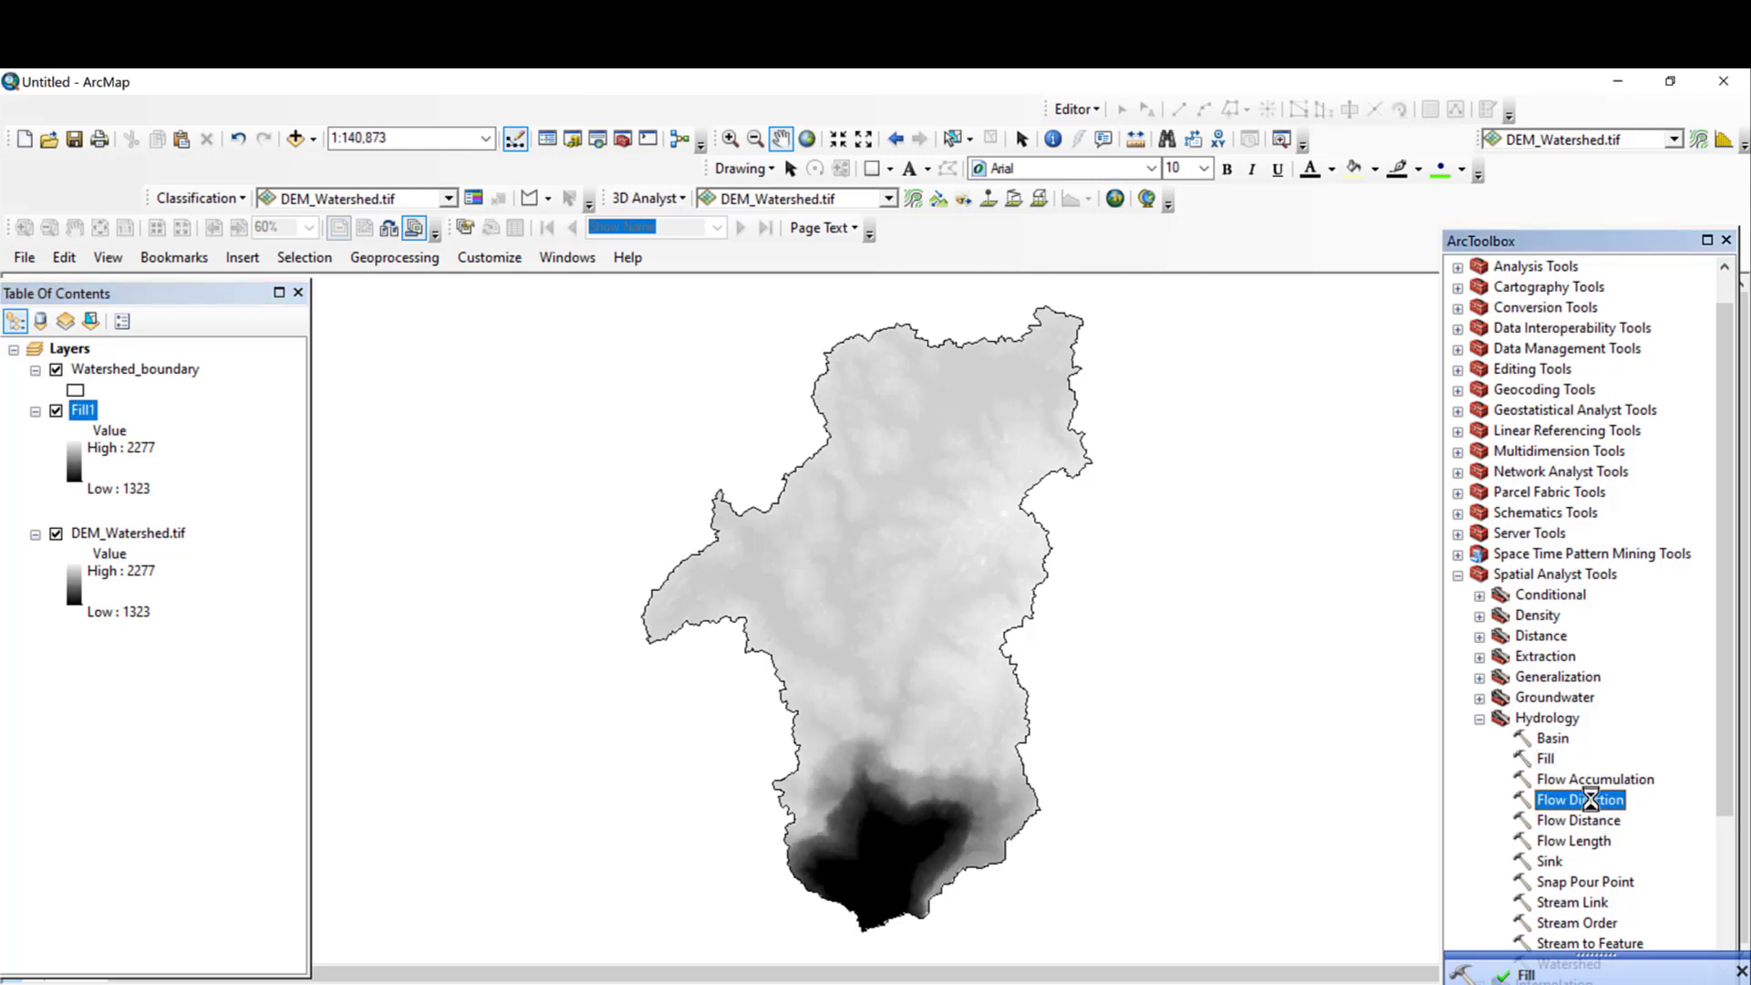
double_click(1592, 806)
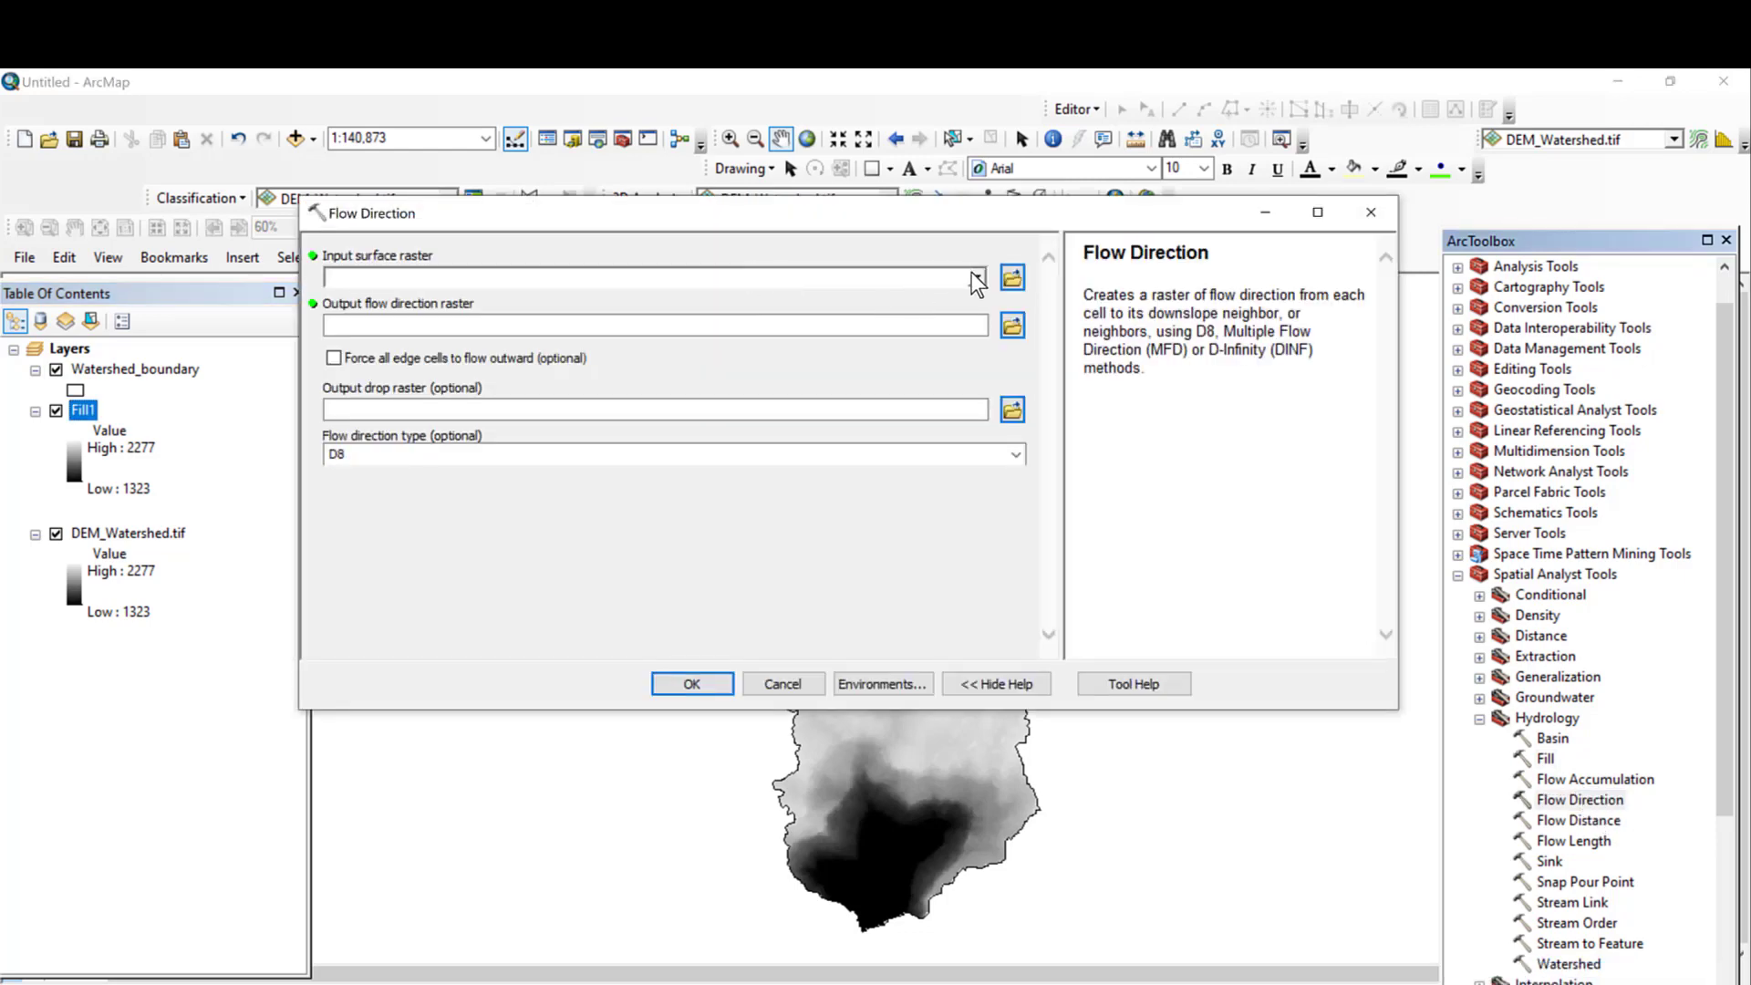
left_click(975, 277)
left_click(385, 299)
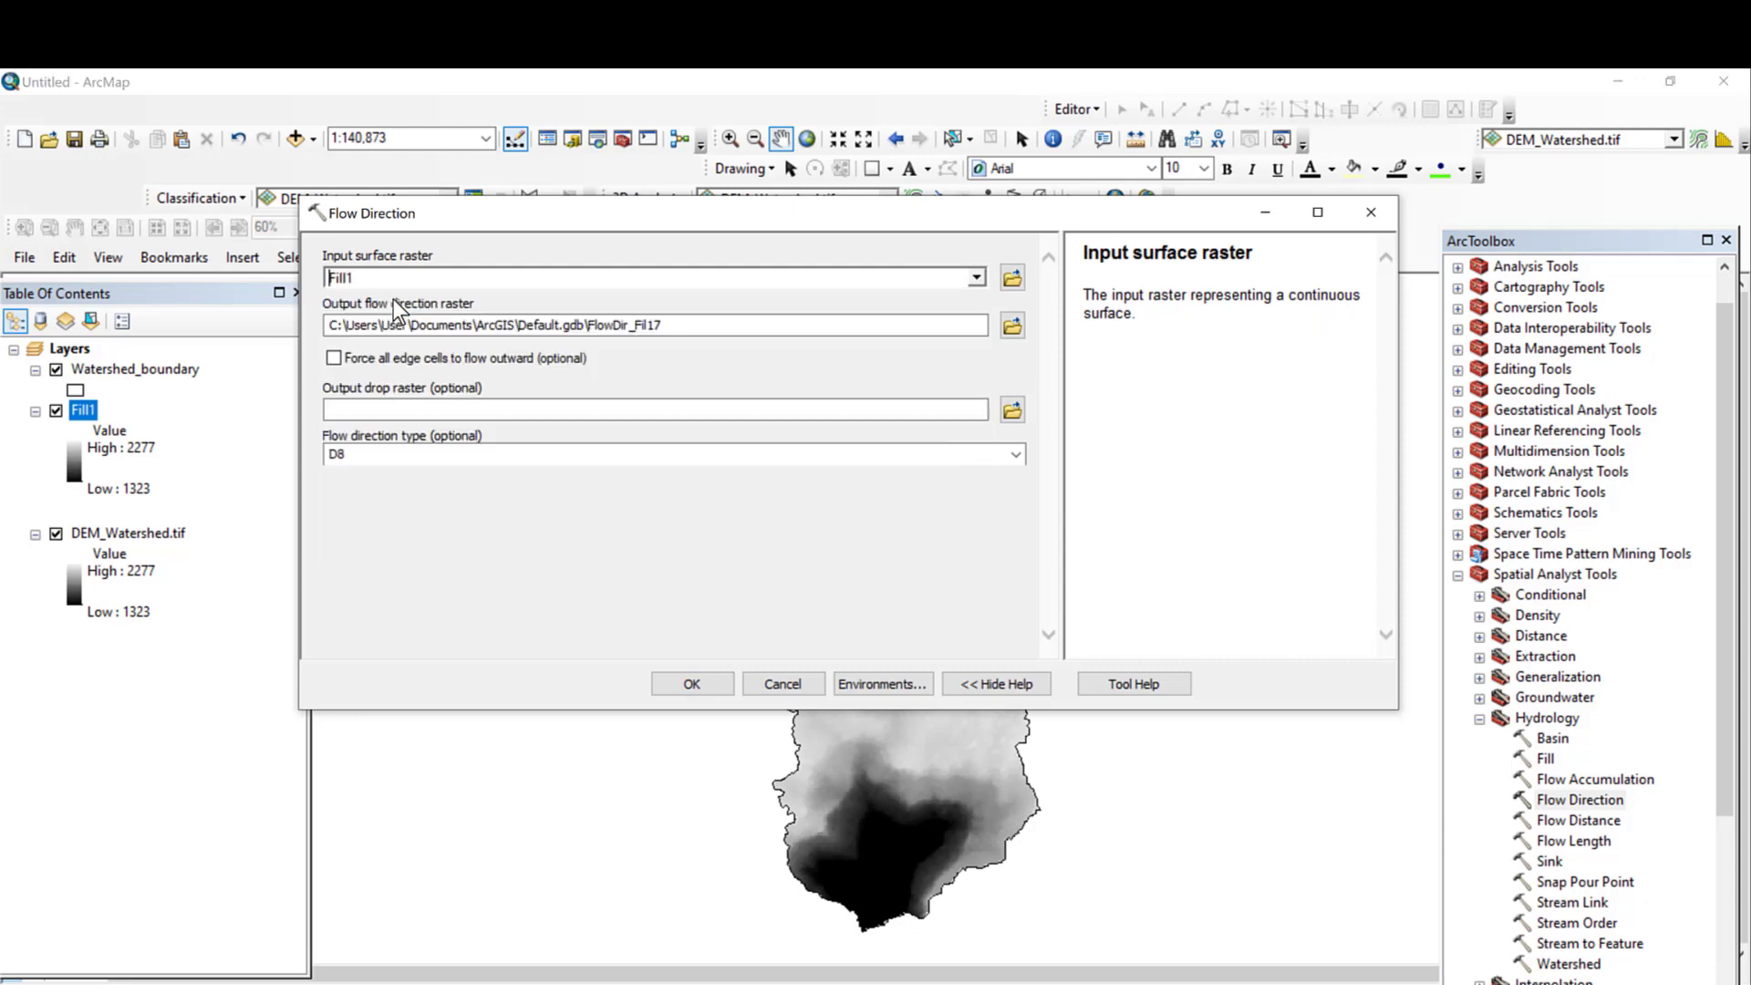
Step: Name the output flow direction raster FlowDi1 in Default.gdb and run the Flow Direction tool
left_click(755, 322)
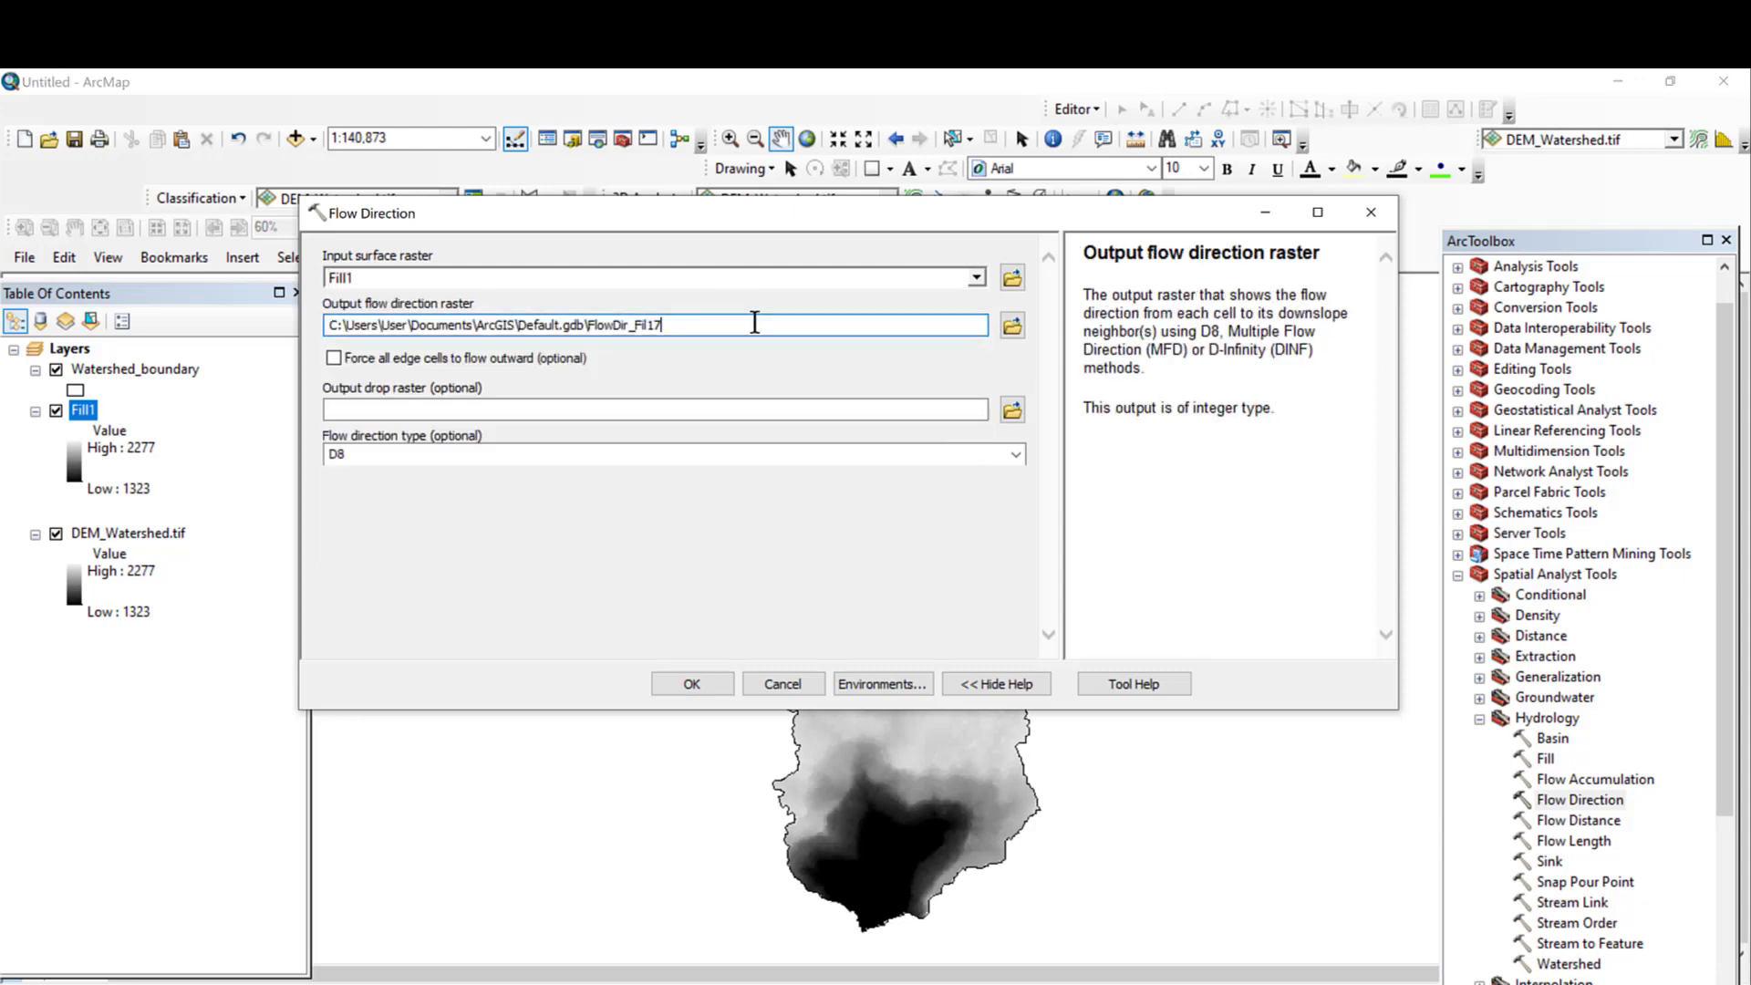
key("BackSpace")
key("BackSpace")
key("BackSpace")
key("BackSpace")
key("BackSpace")
key("BackSpace")
key("BackSpace")
type("1")
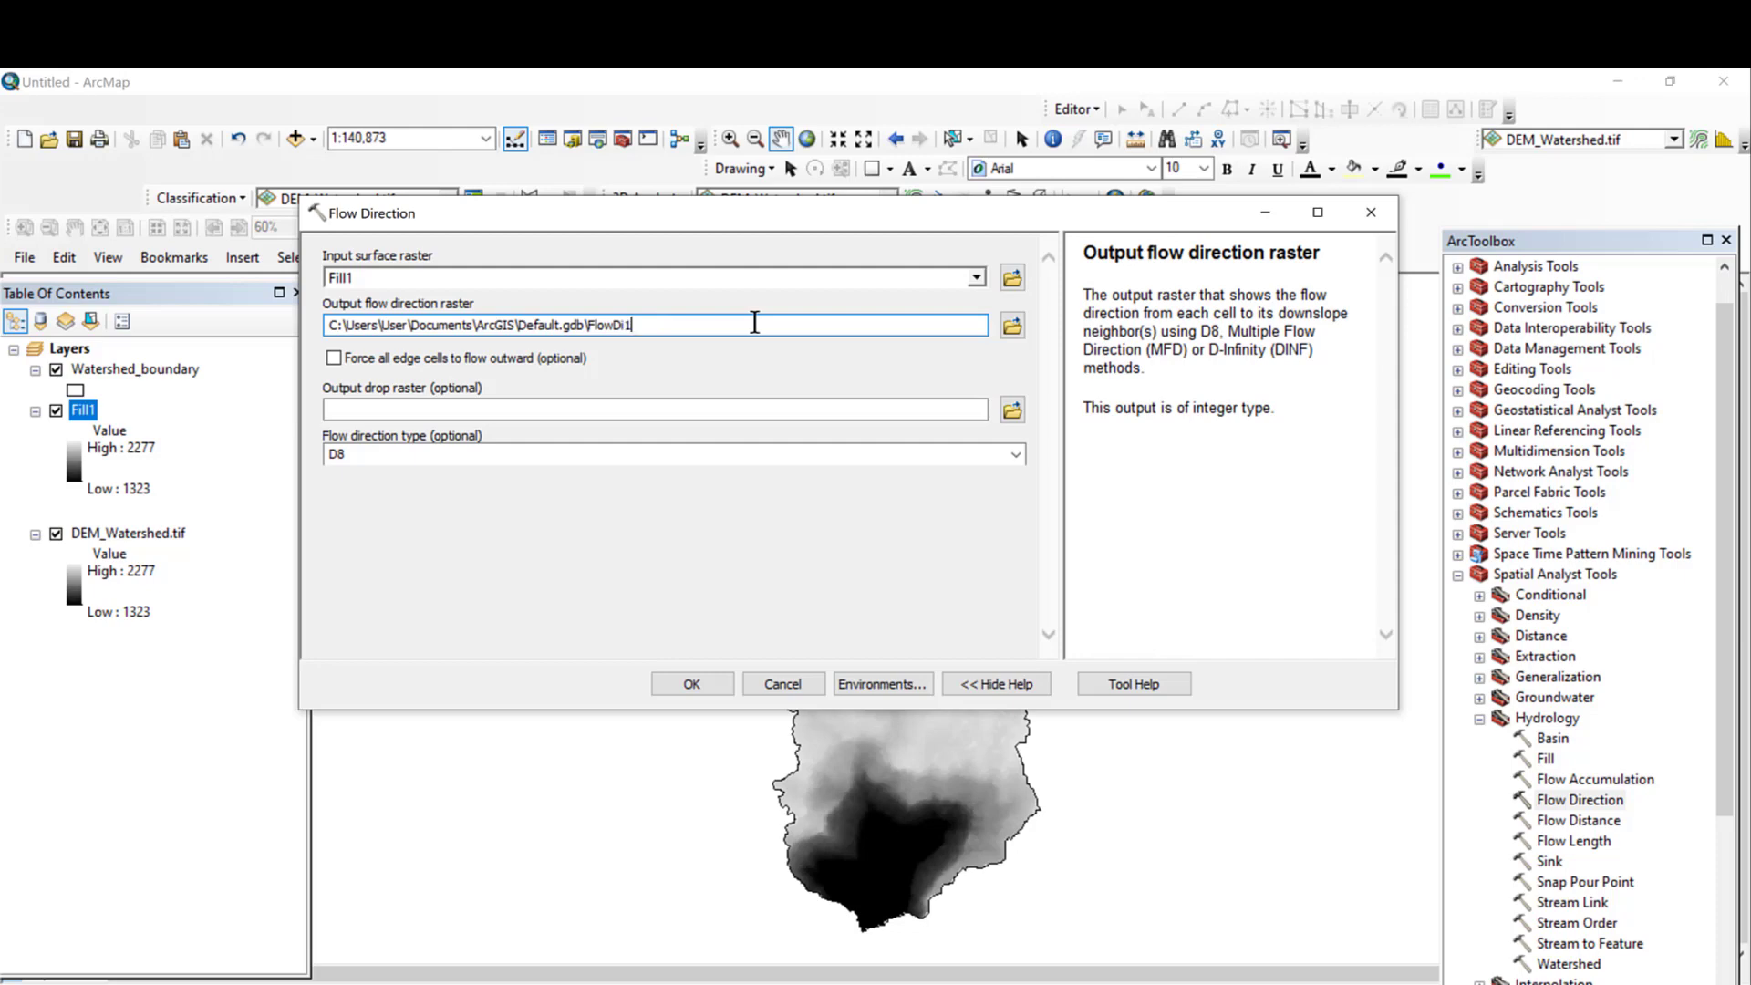
left_click(671, 516)
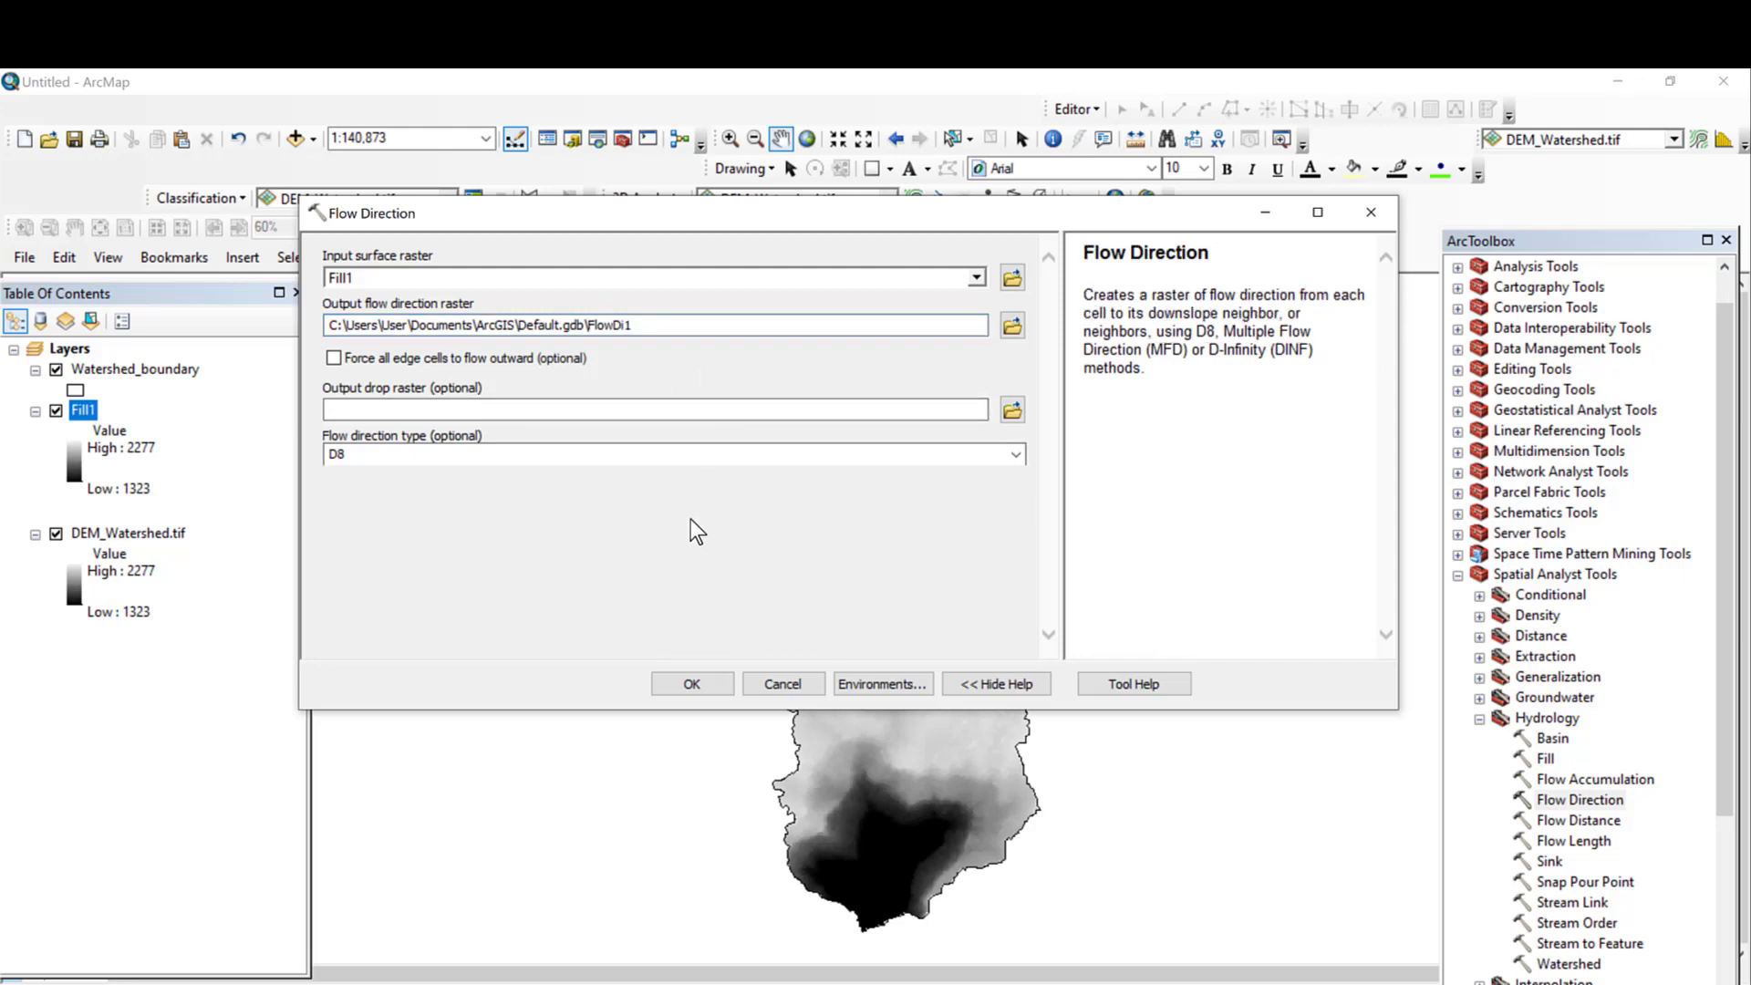
left_click(691, 684)
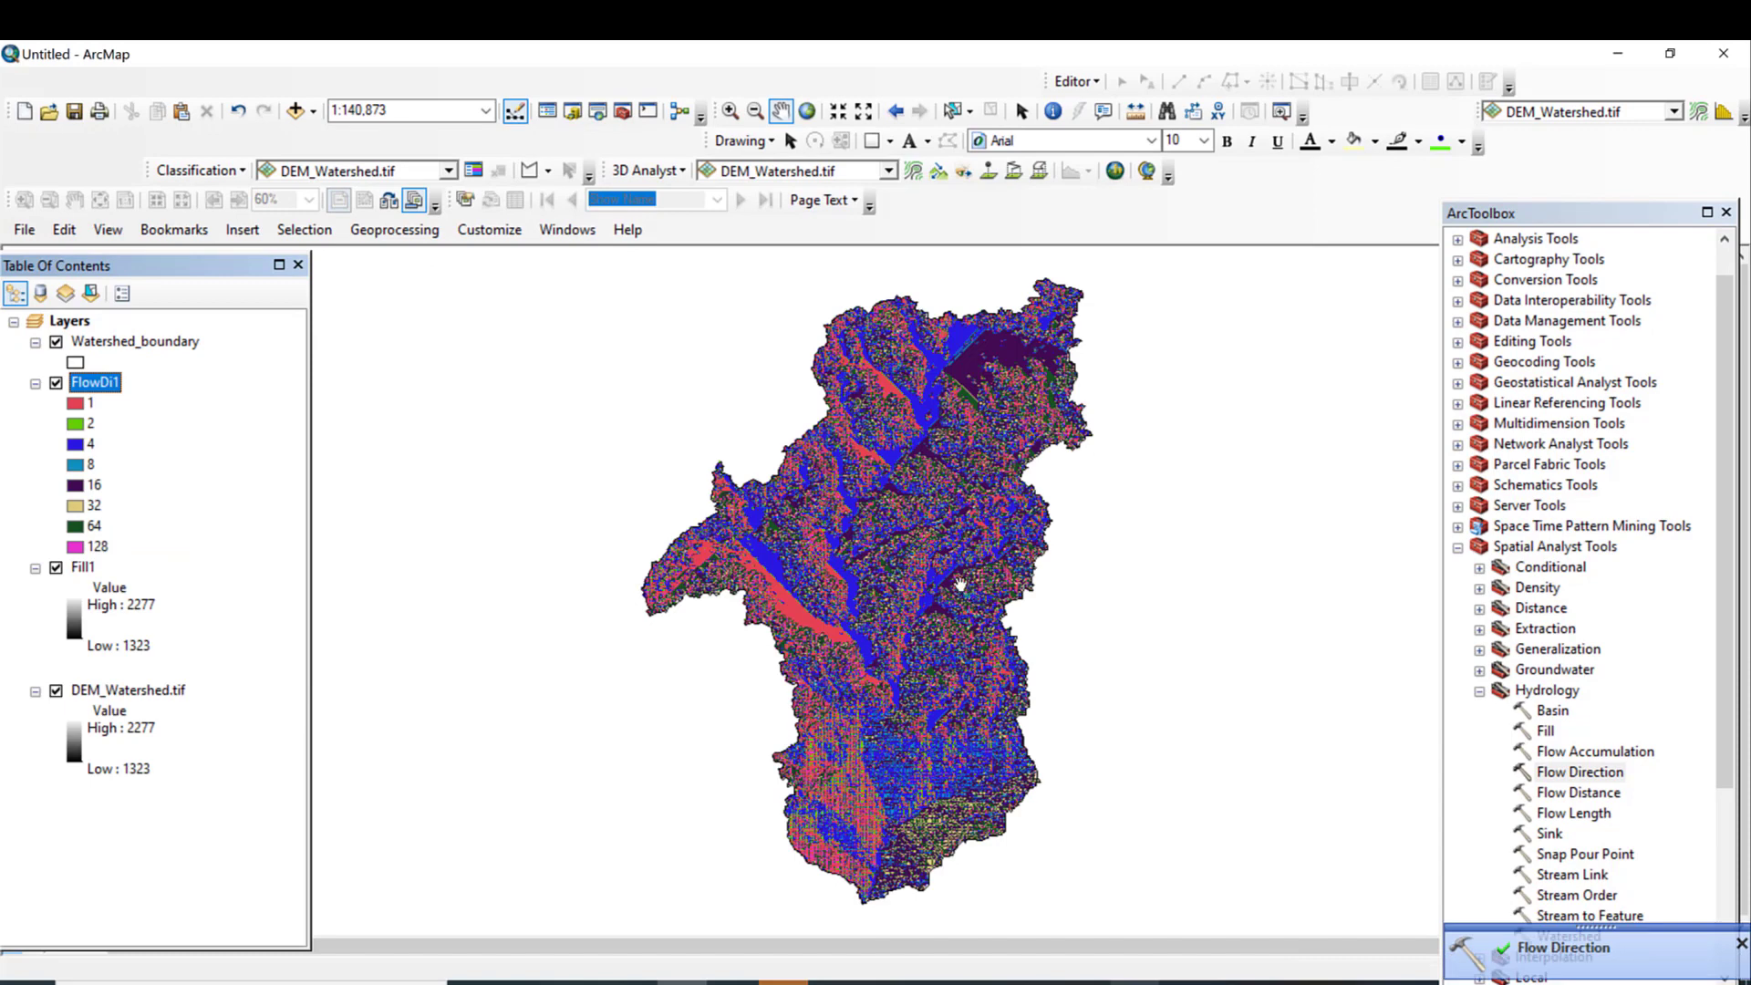
Step: Run the Flow Accumulation tool with FlowDi1 as the input flow direction raster, FLOAT output data type and D8 flow direction type
double_click(1596, 753)
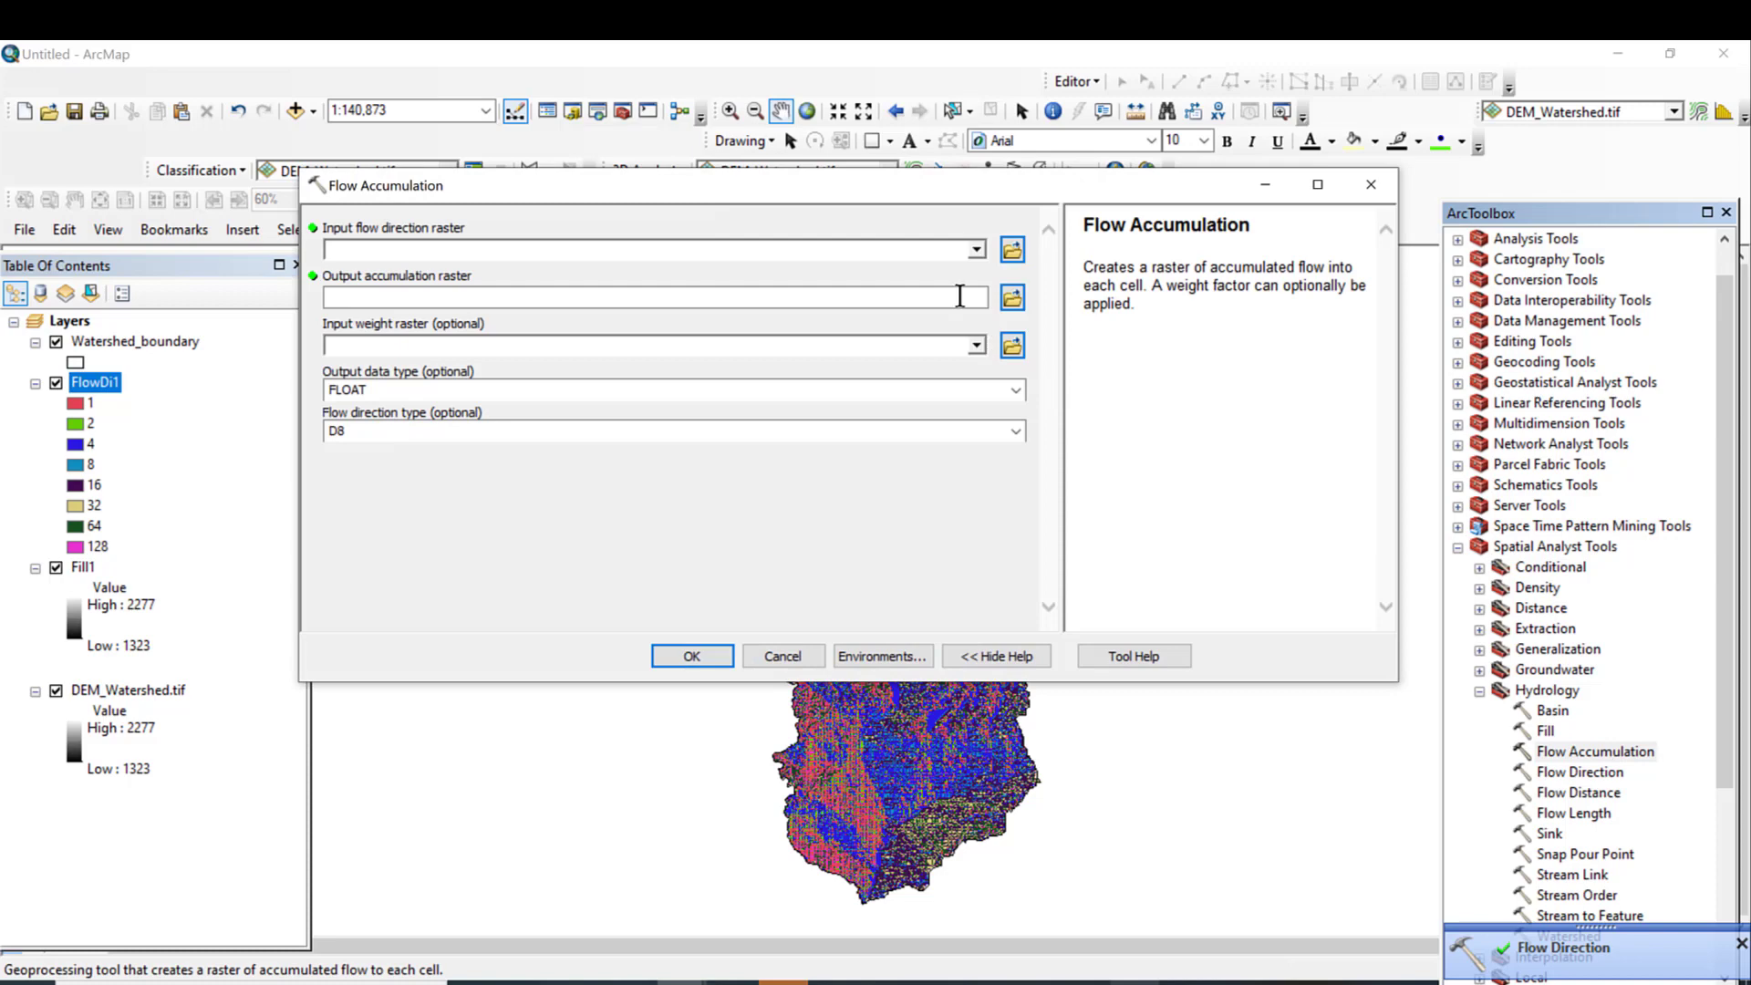
left_click(976, 250)
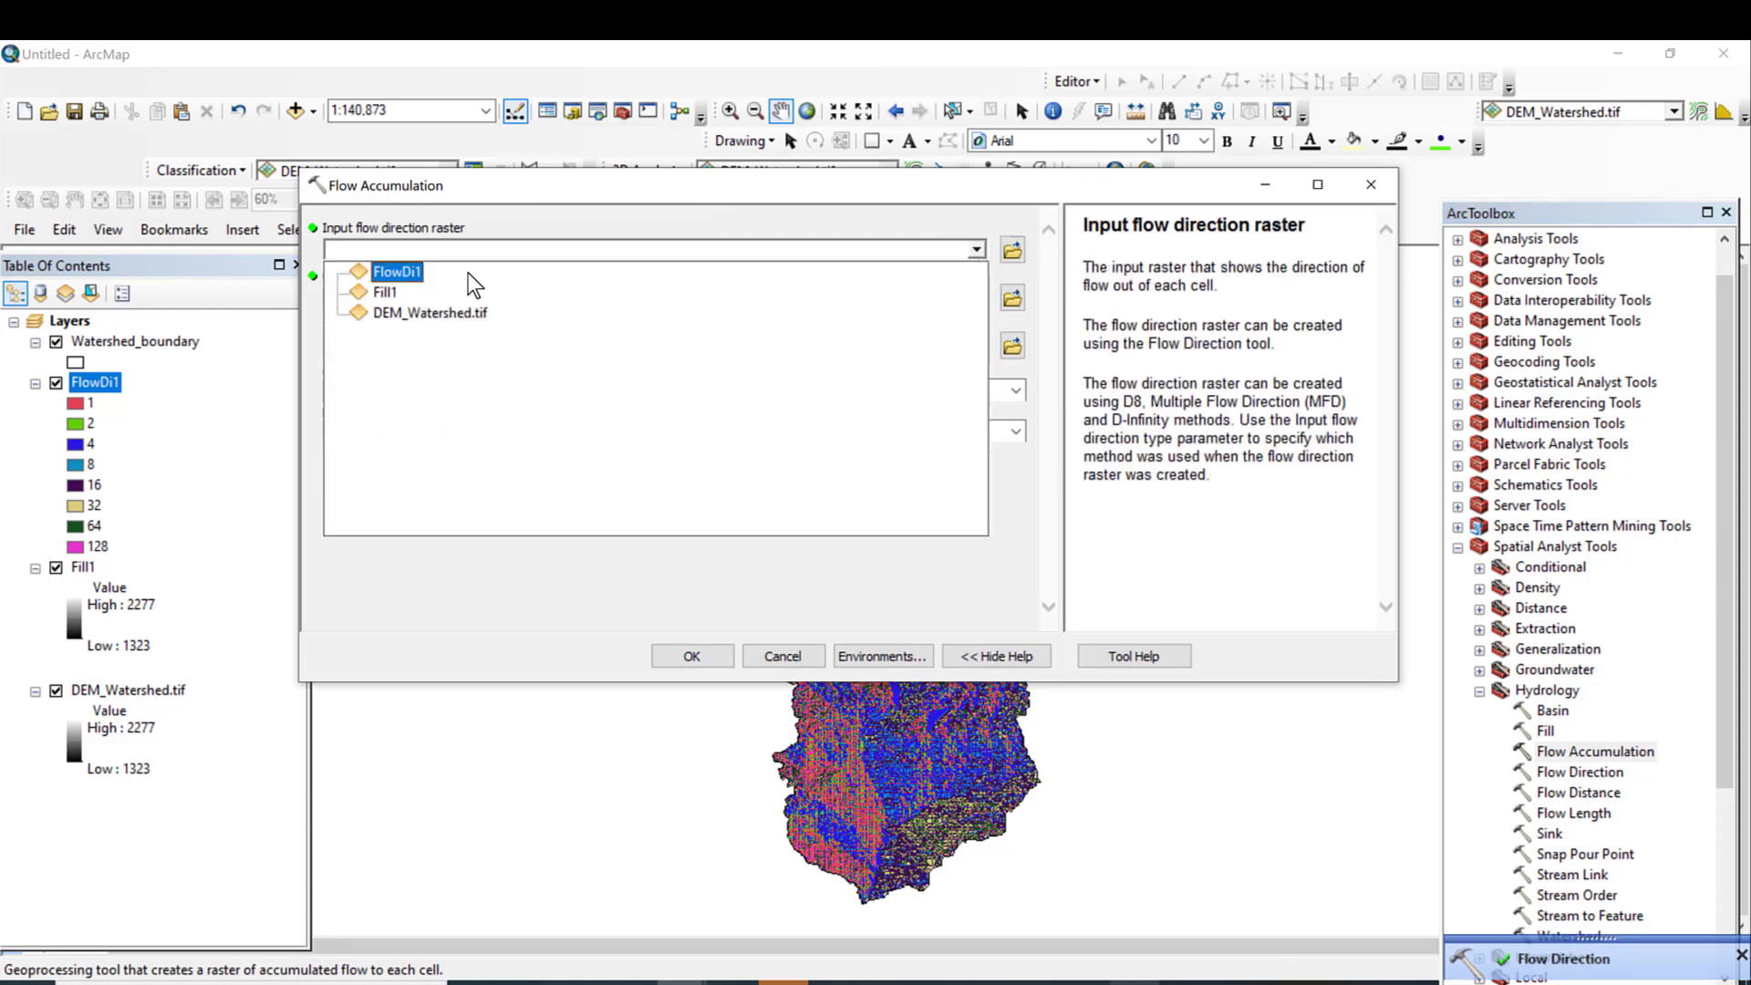
left_click(398, 273)
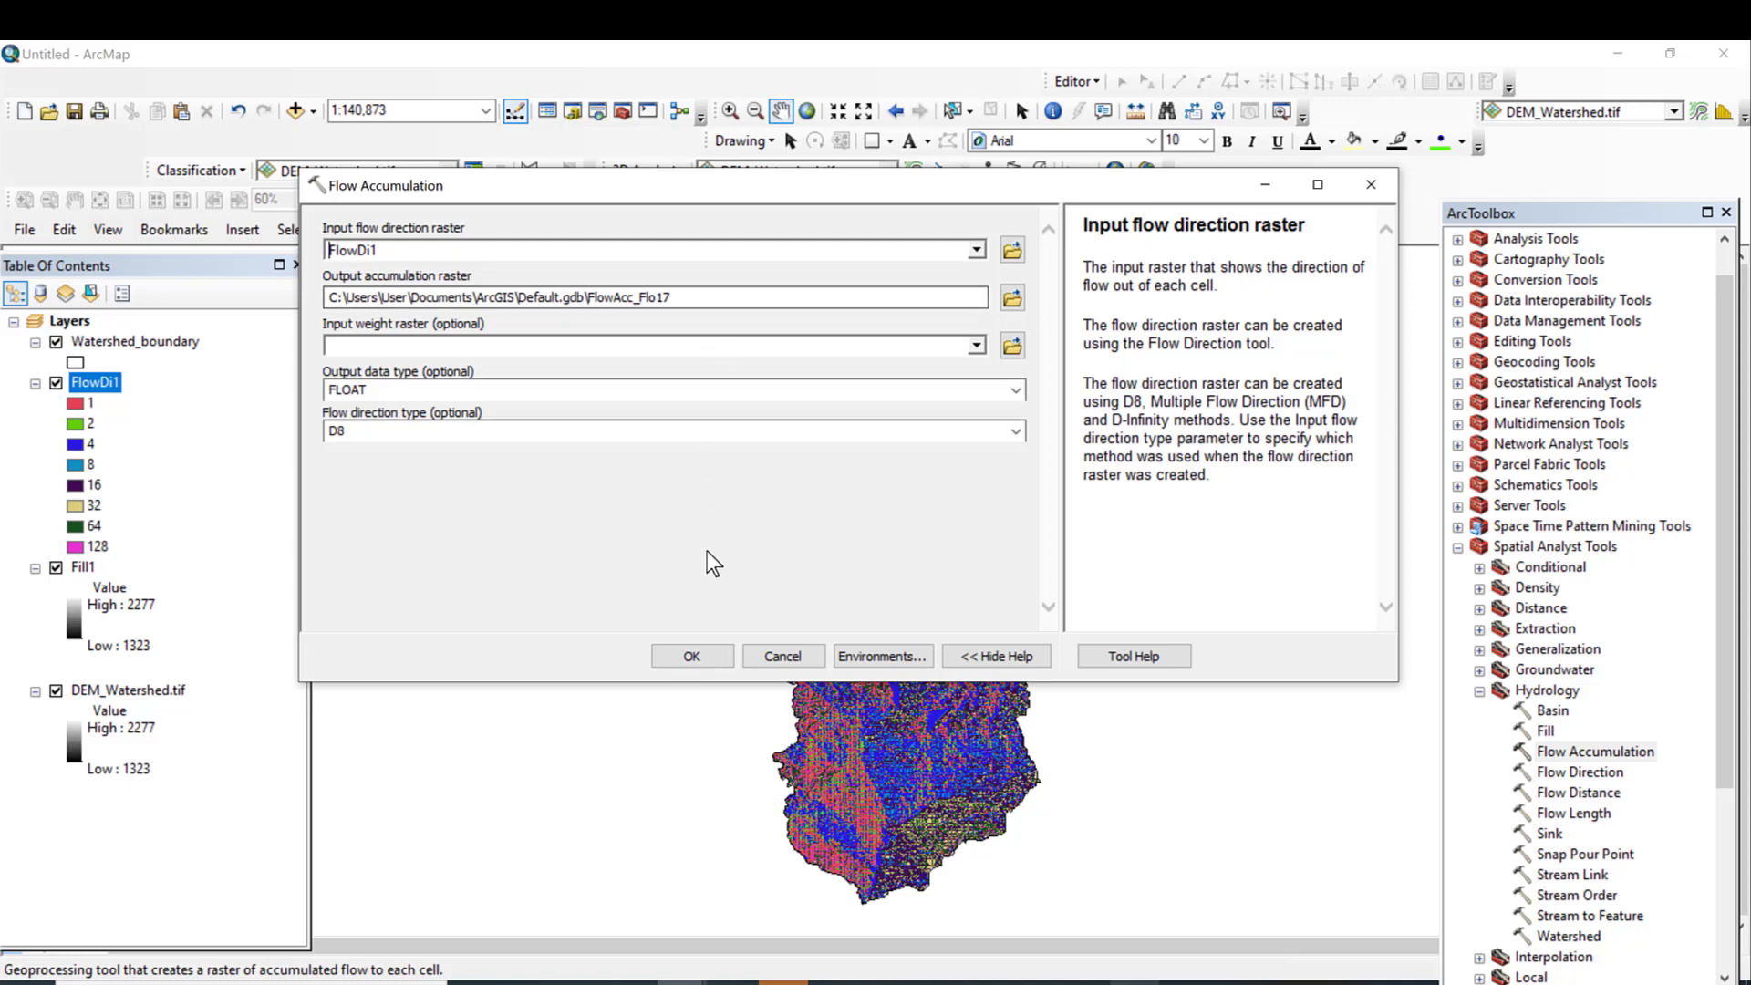
left_click(688, 658)
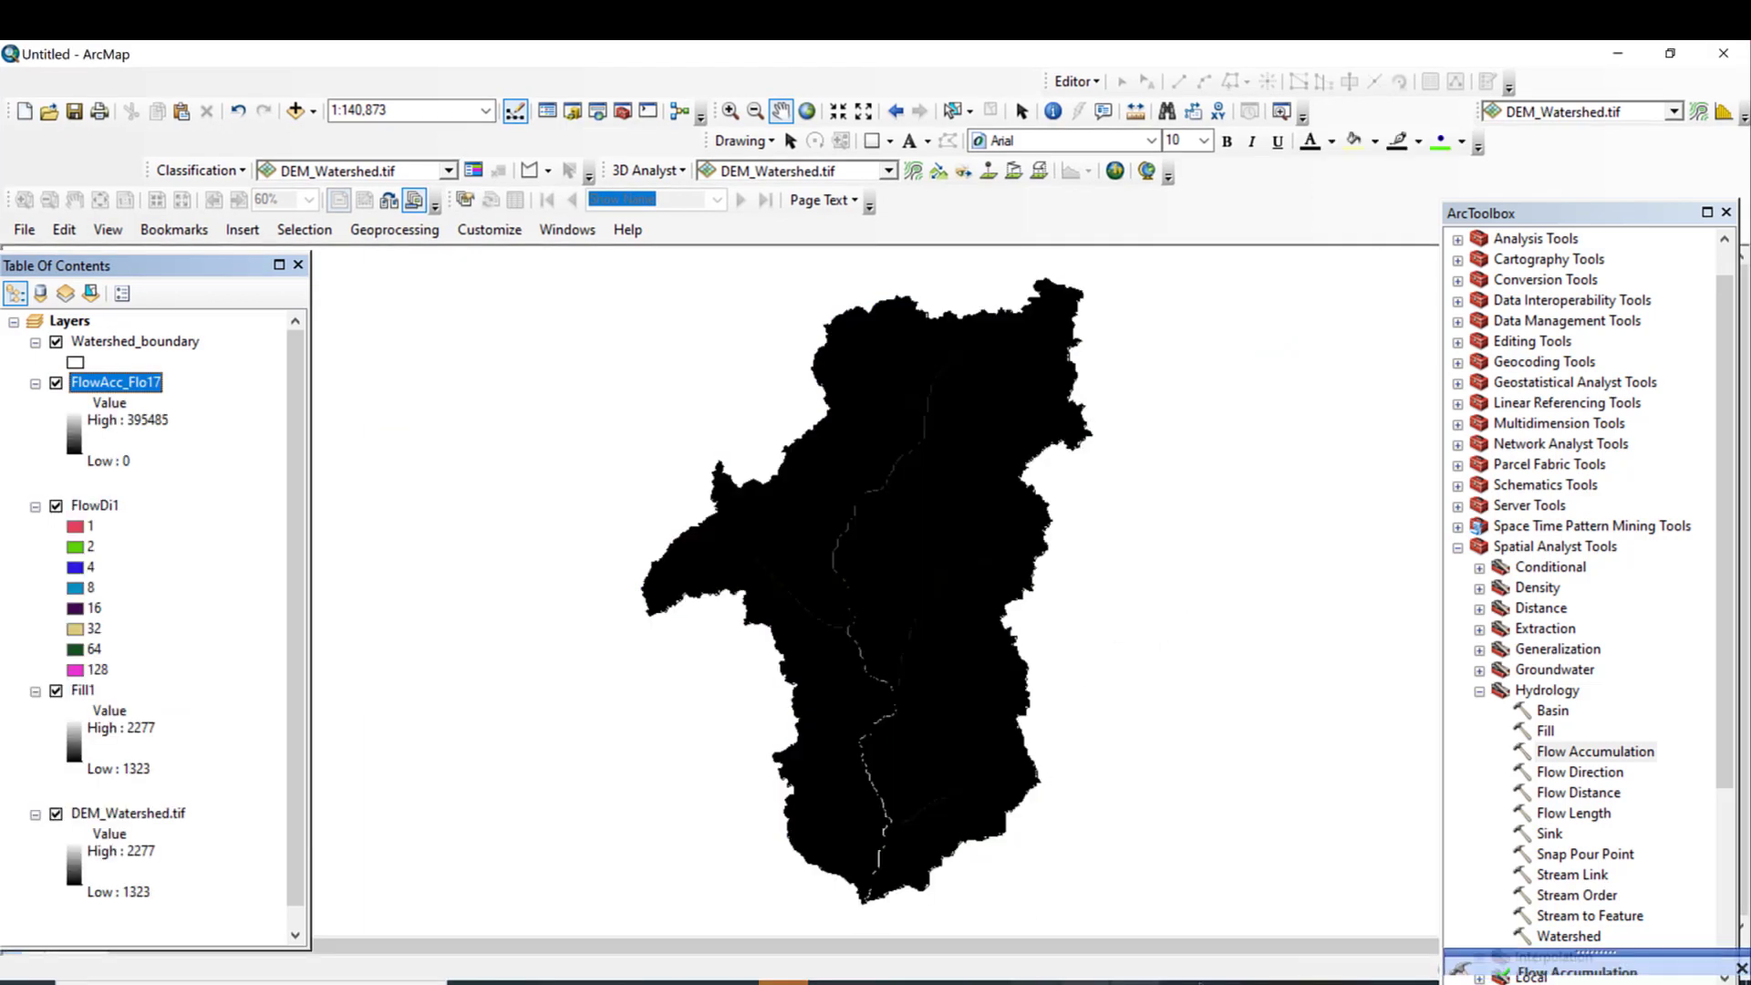
Step: Run the Surface toolset's Slope tool on DEM_Watershed.tif with DEGREE as the output measurement and the PLANAR method
key("alt+Tab")
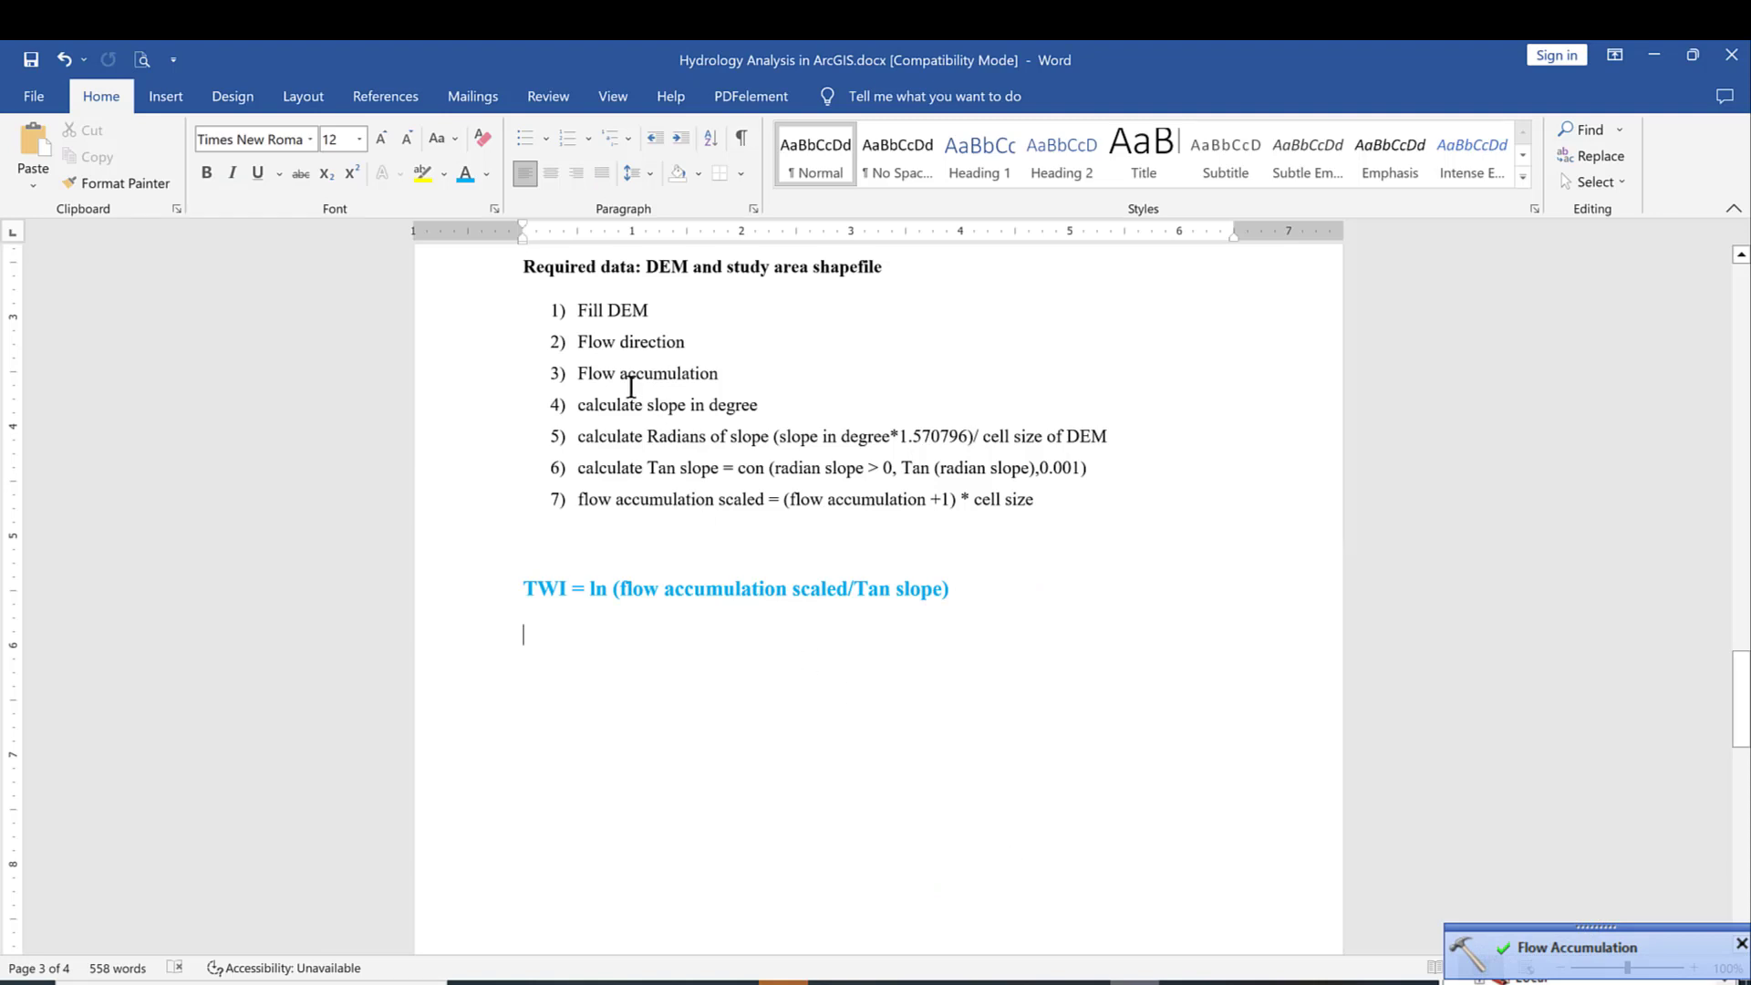
left_click(1653, 54)
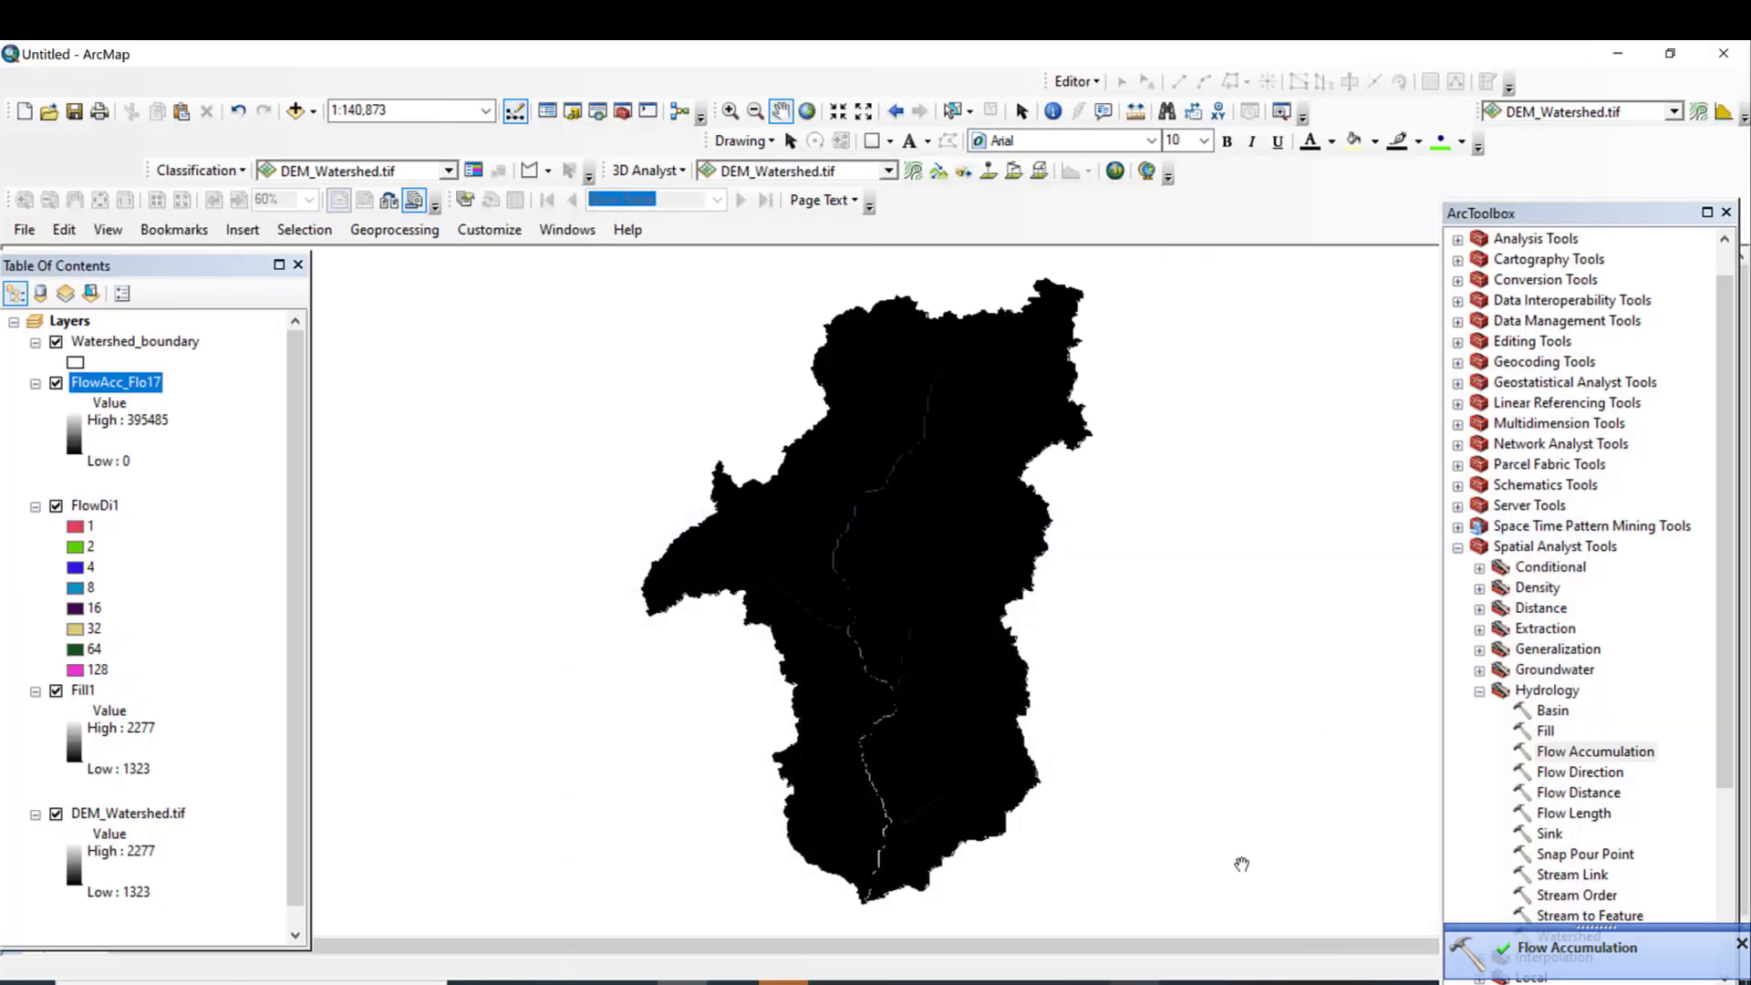
left_click(1479, 691)
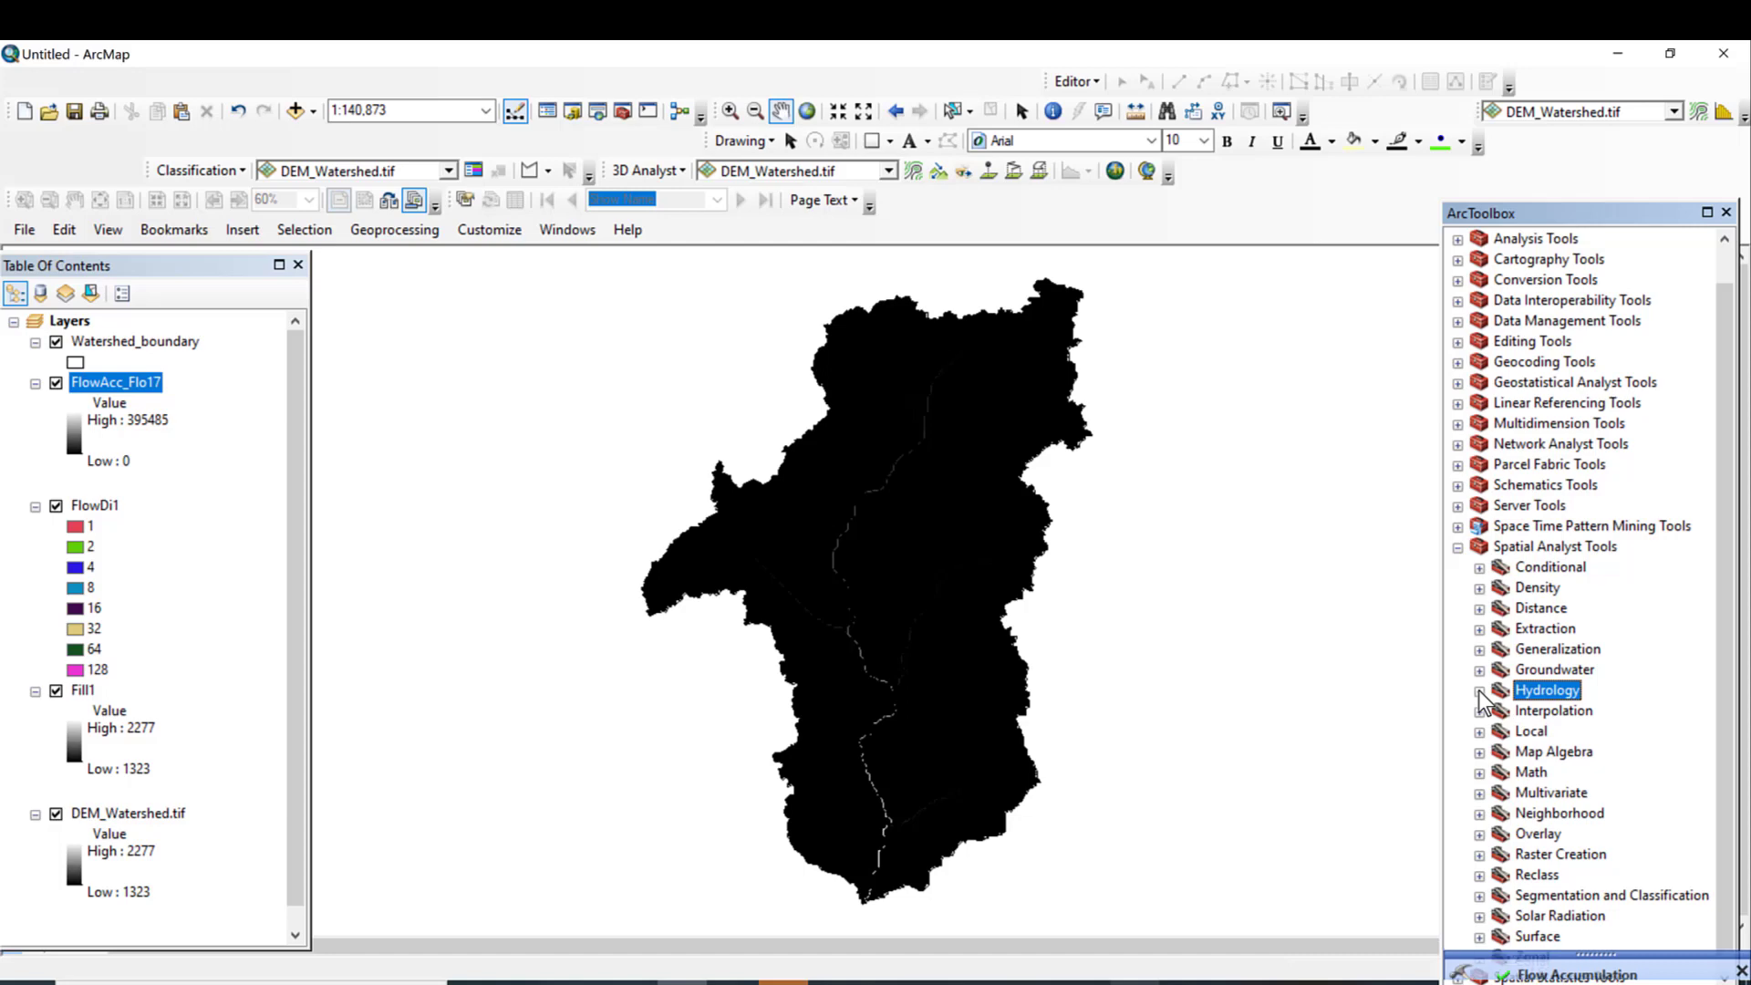
left_click(1479, 936)
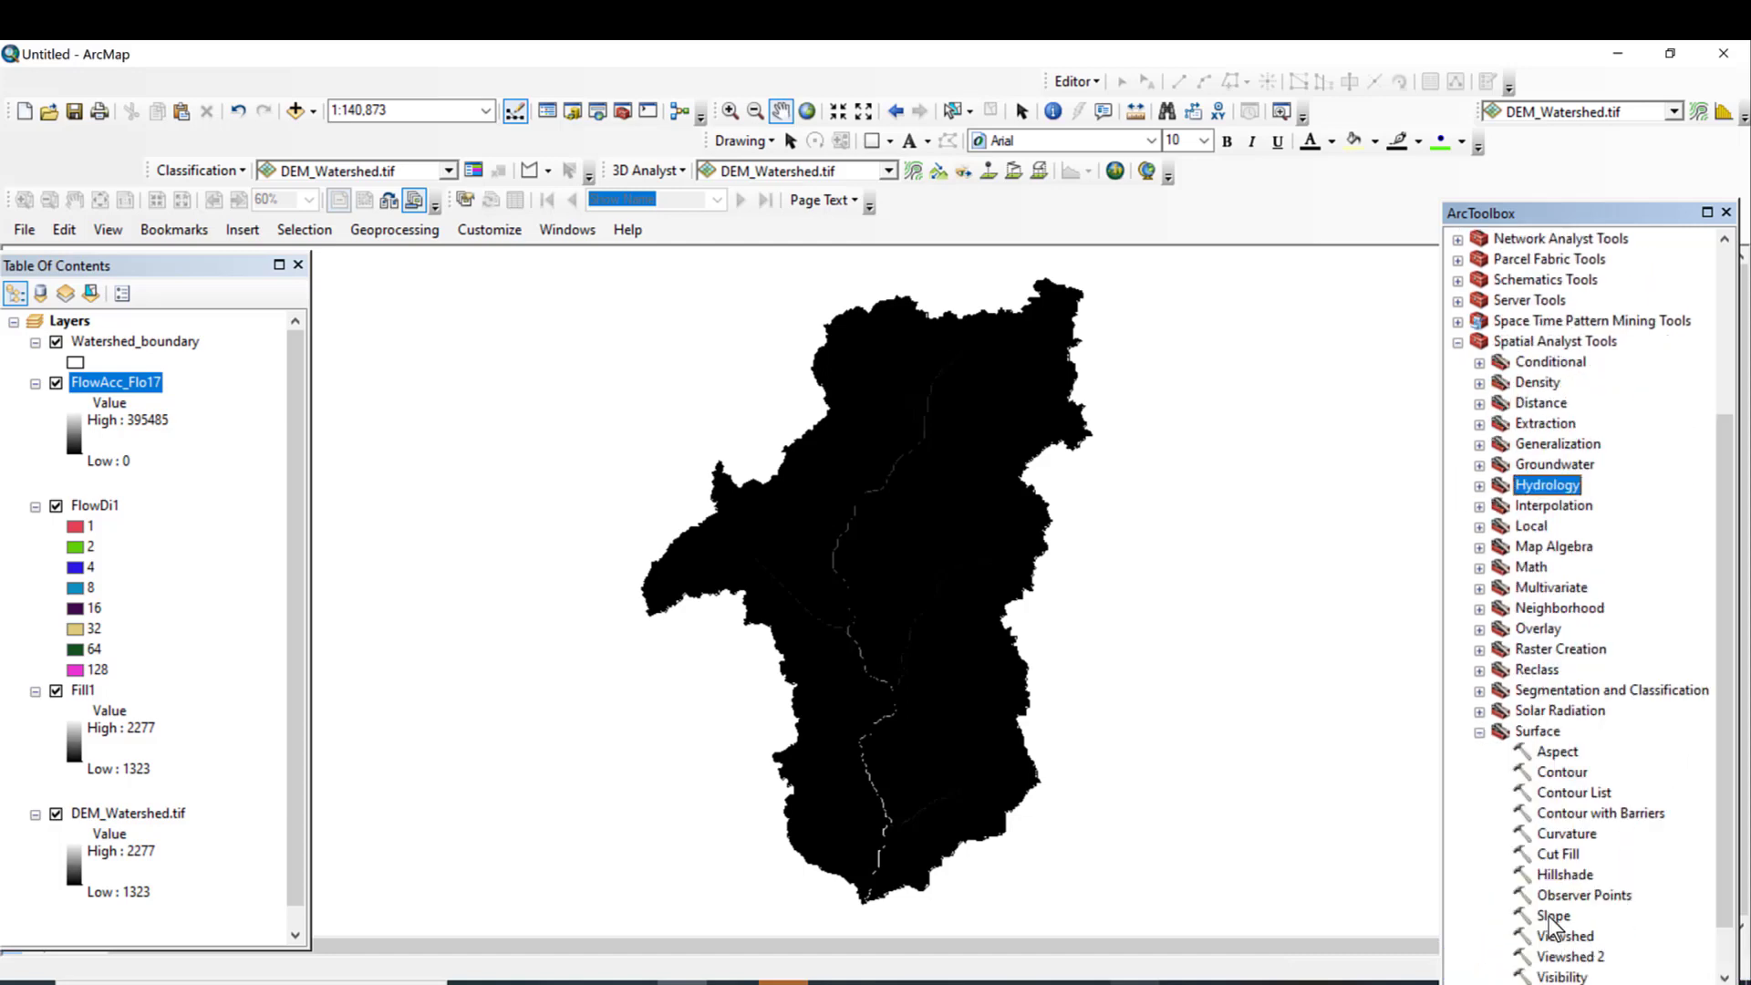
double_click(1553, 917)
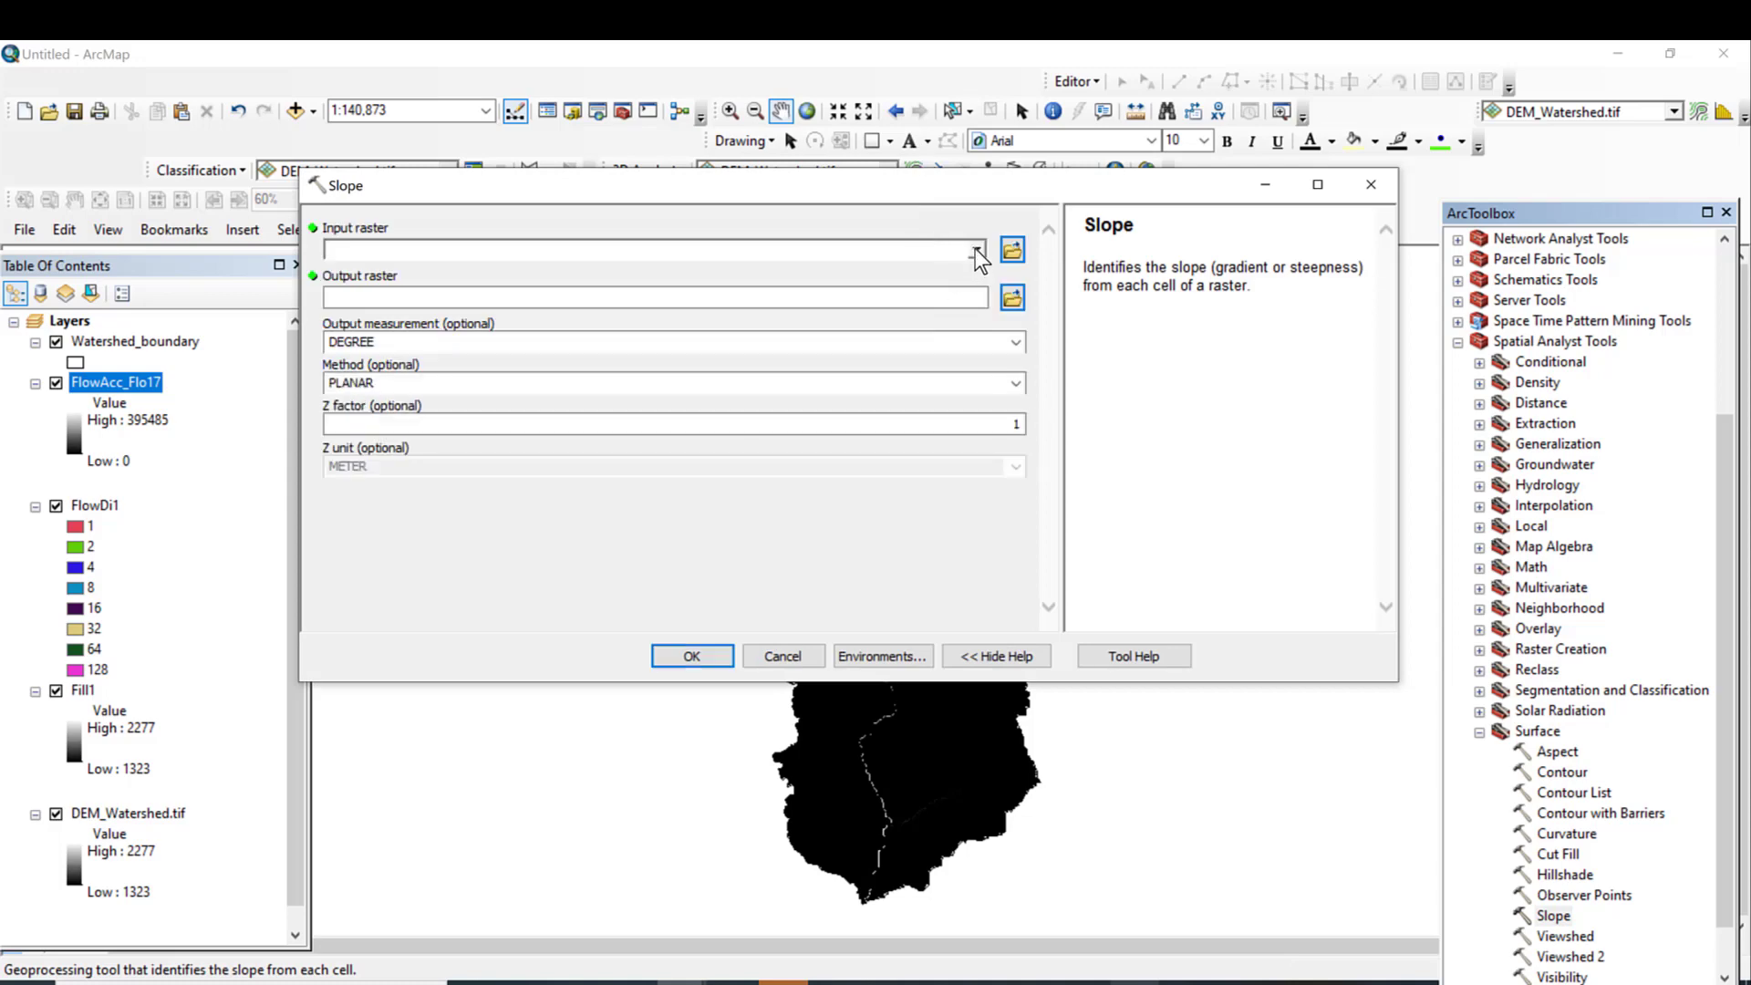
left_click(975, 250)
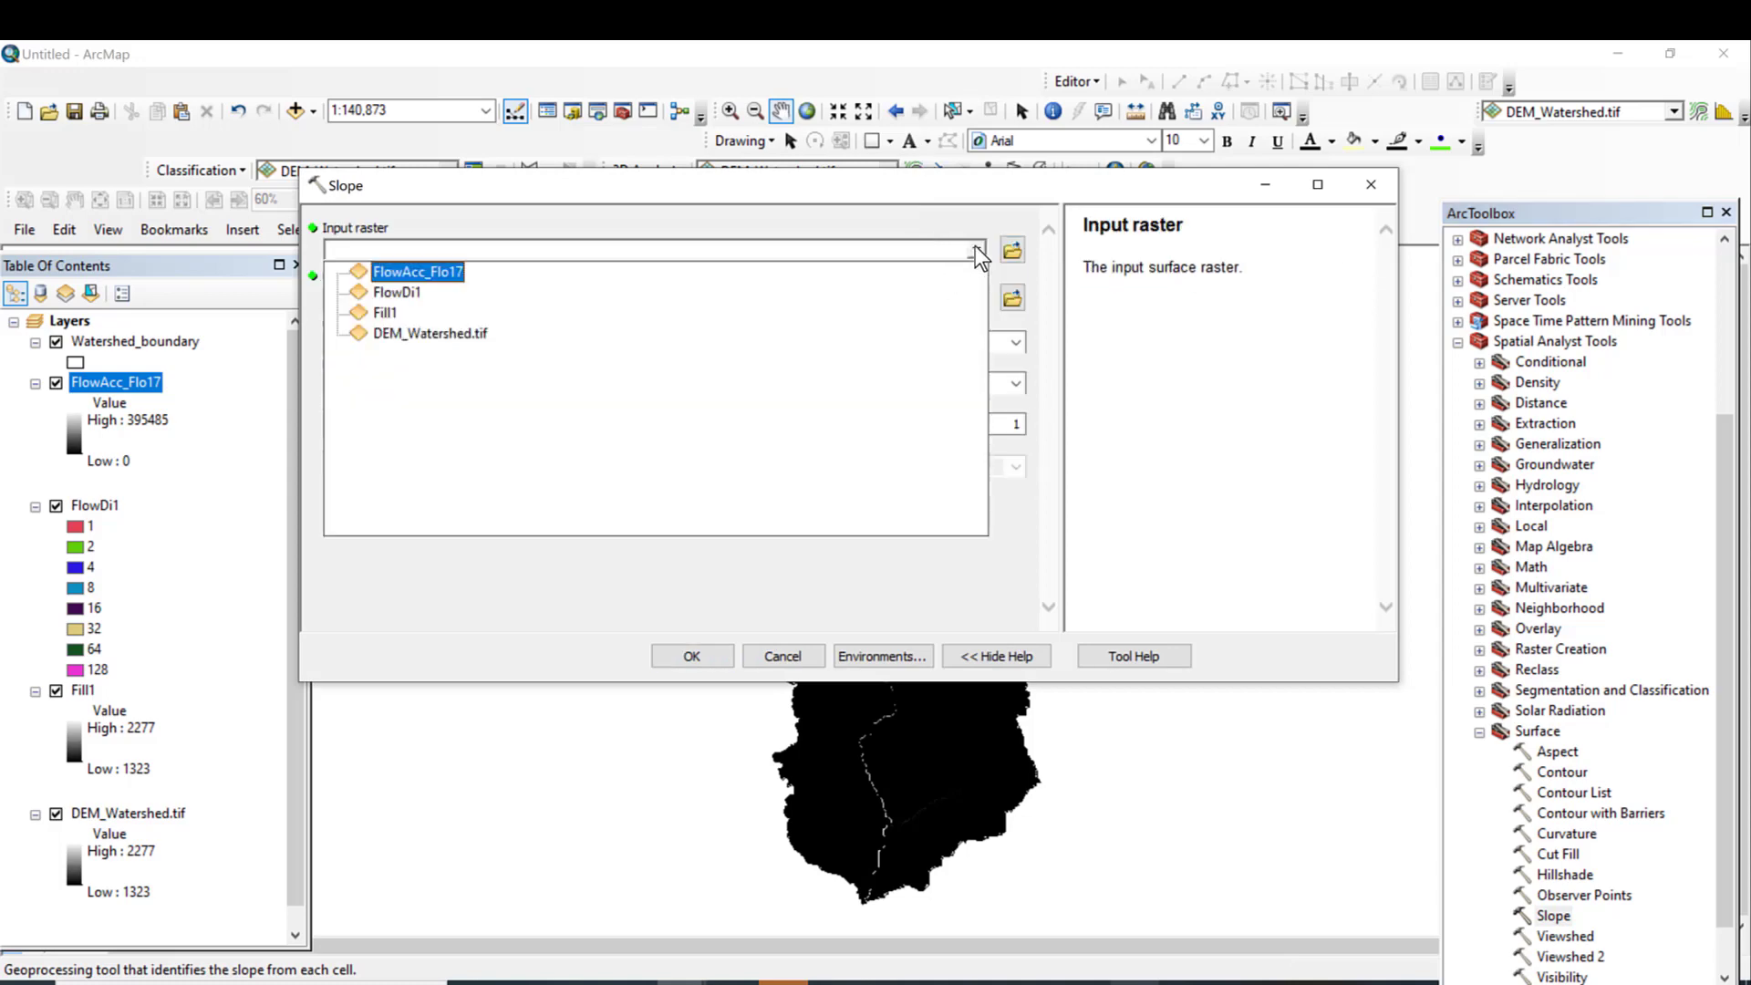
left_click(451, 334)
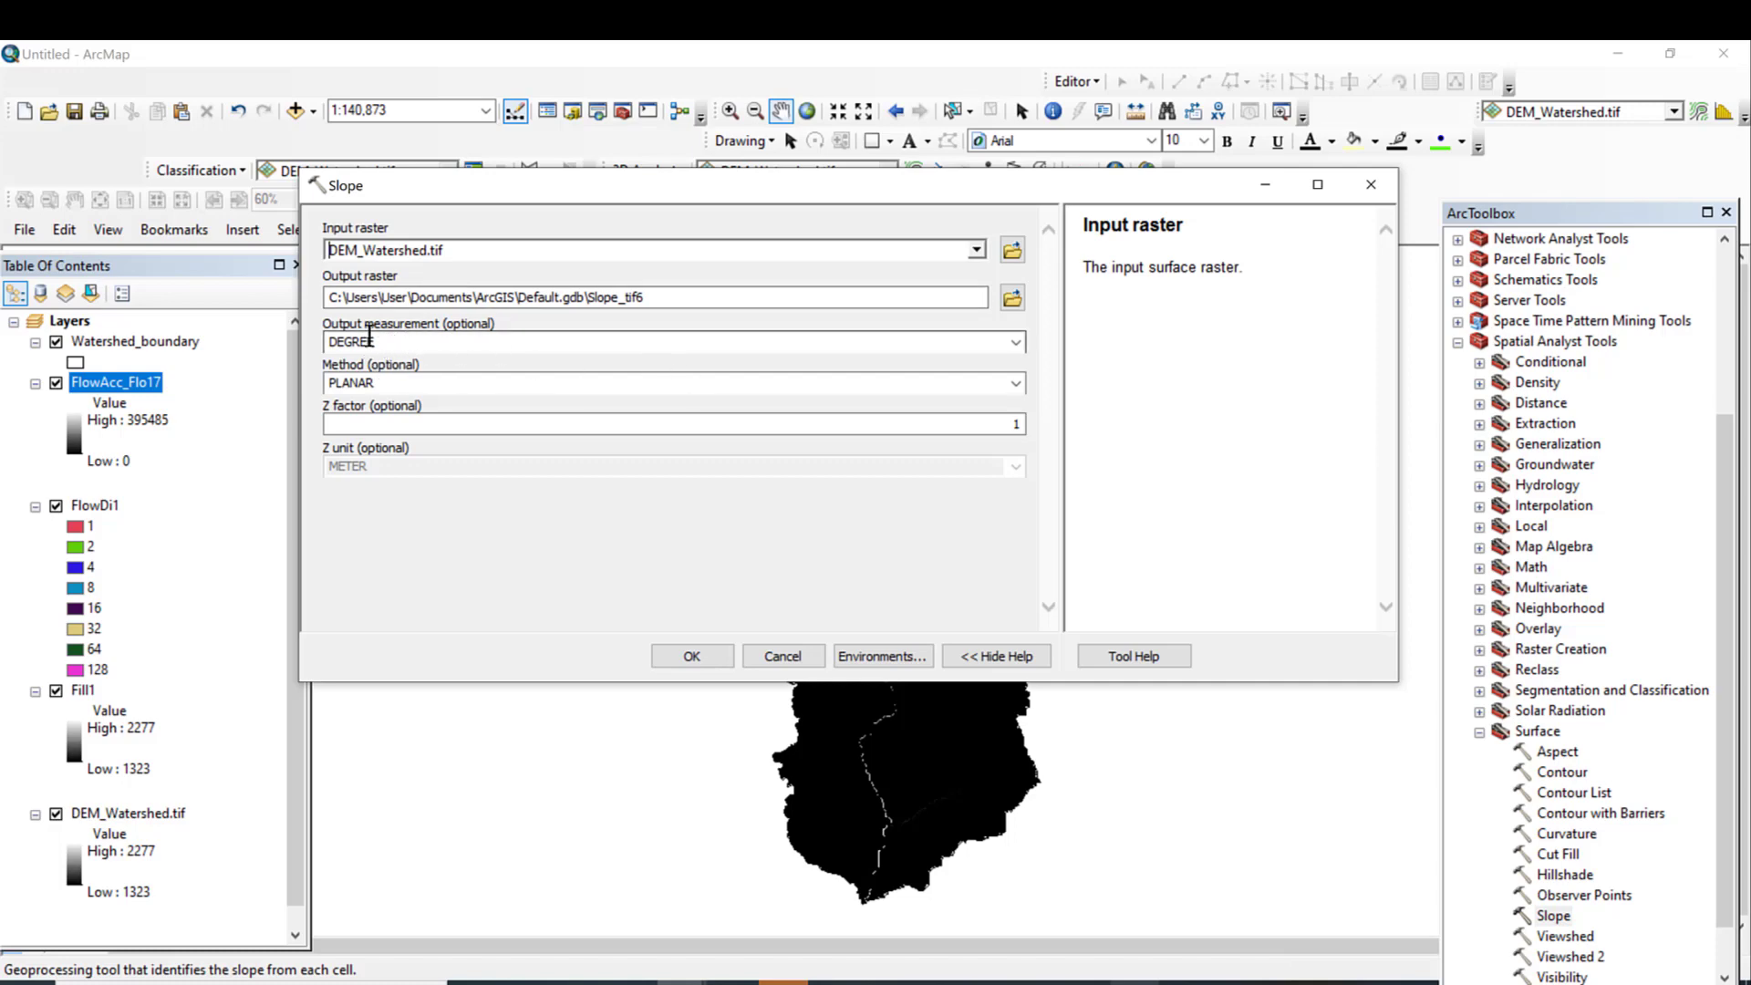
left_click(692, 656)
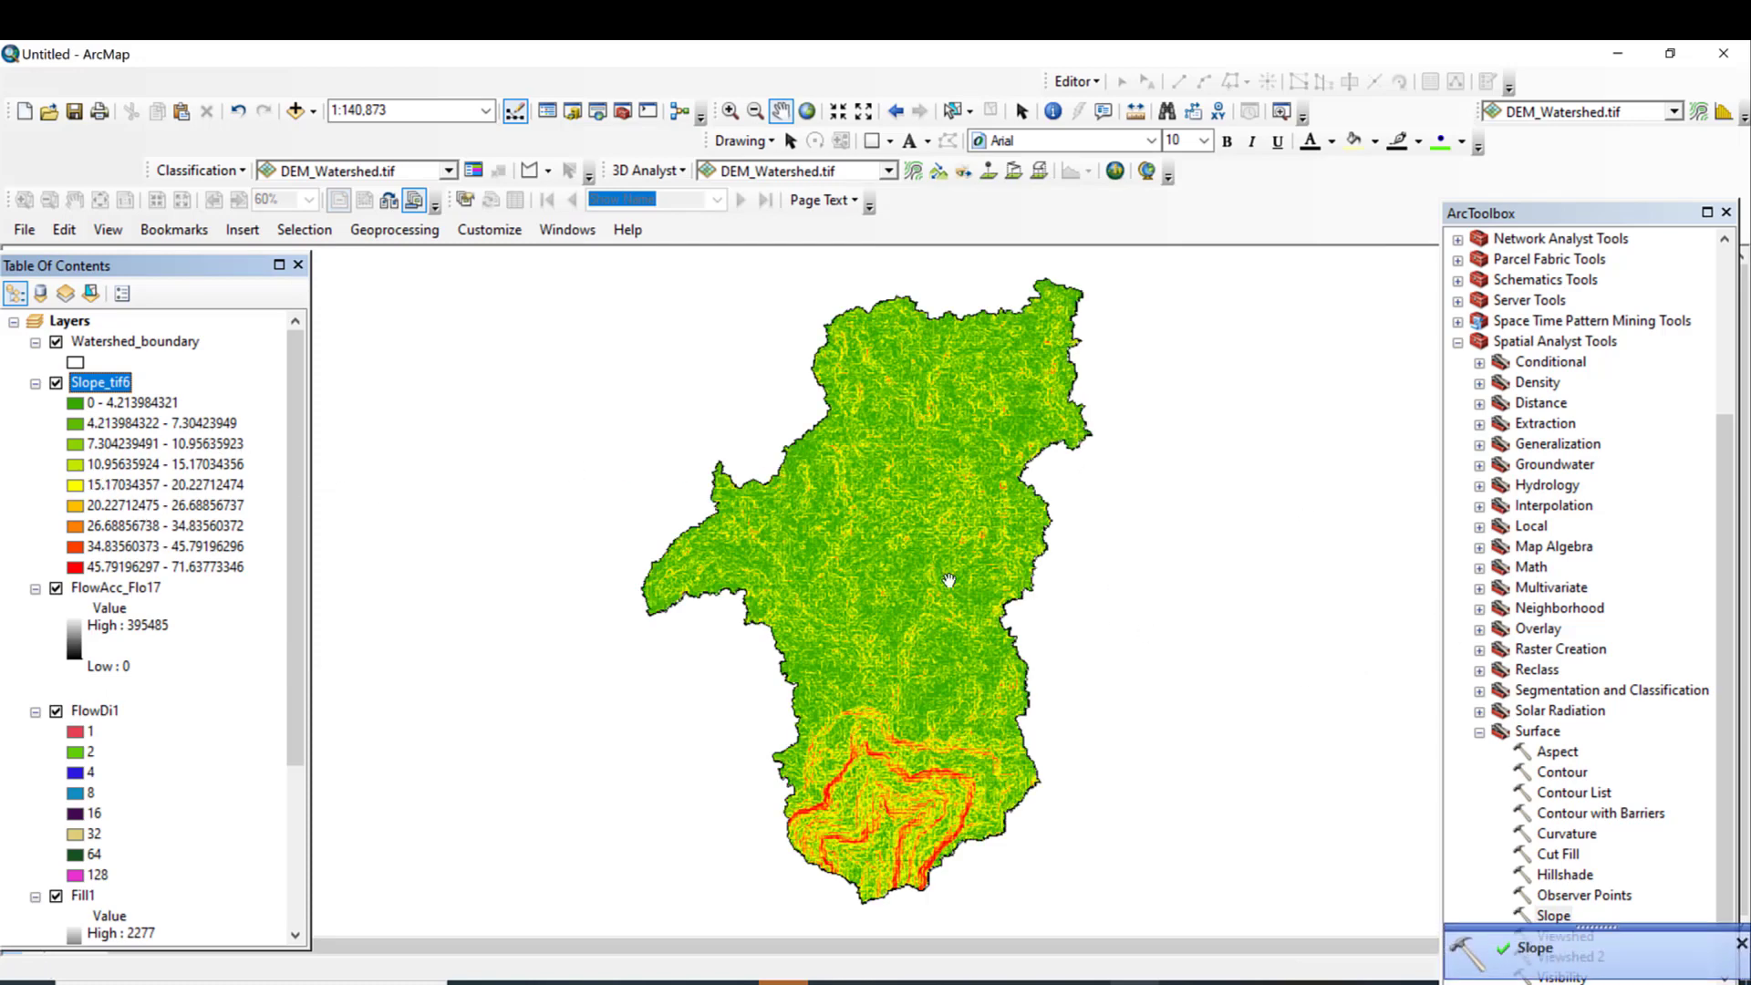
left_click(1480, 731)
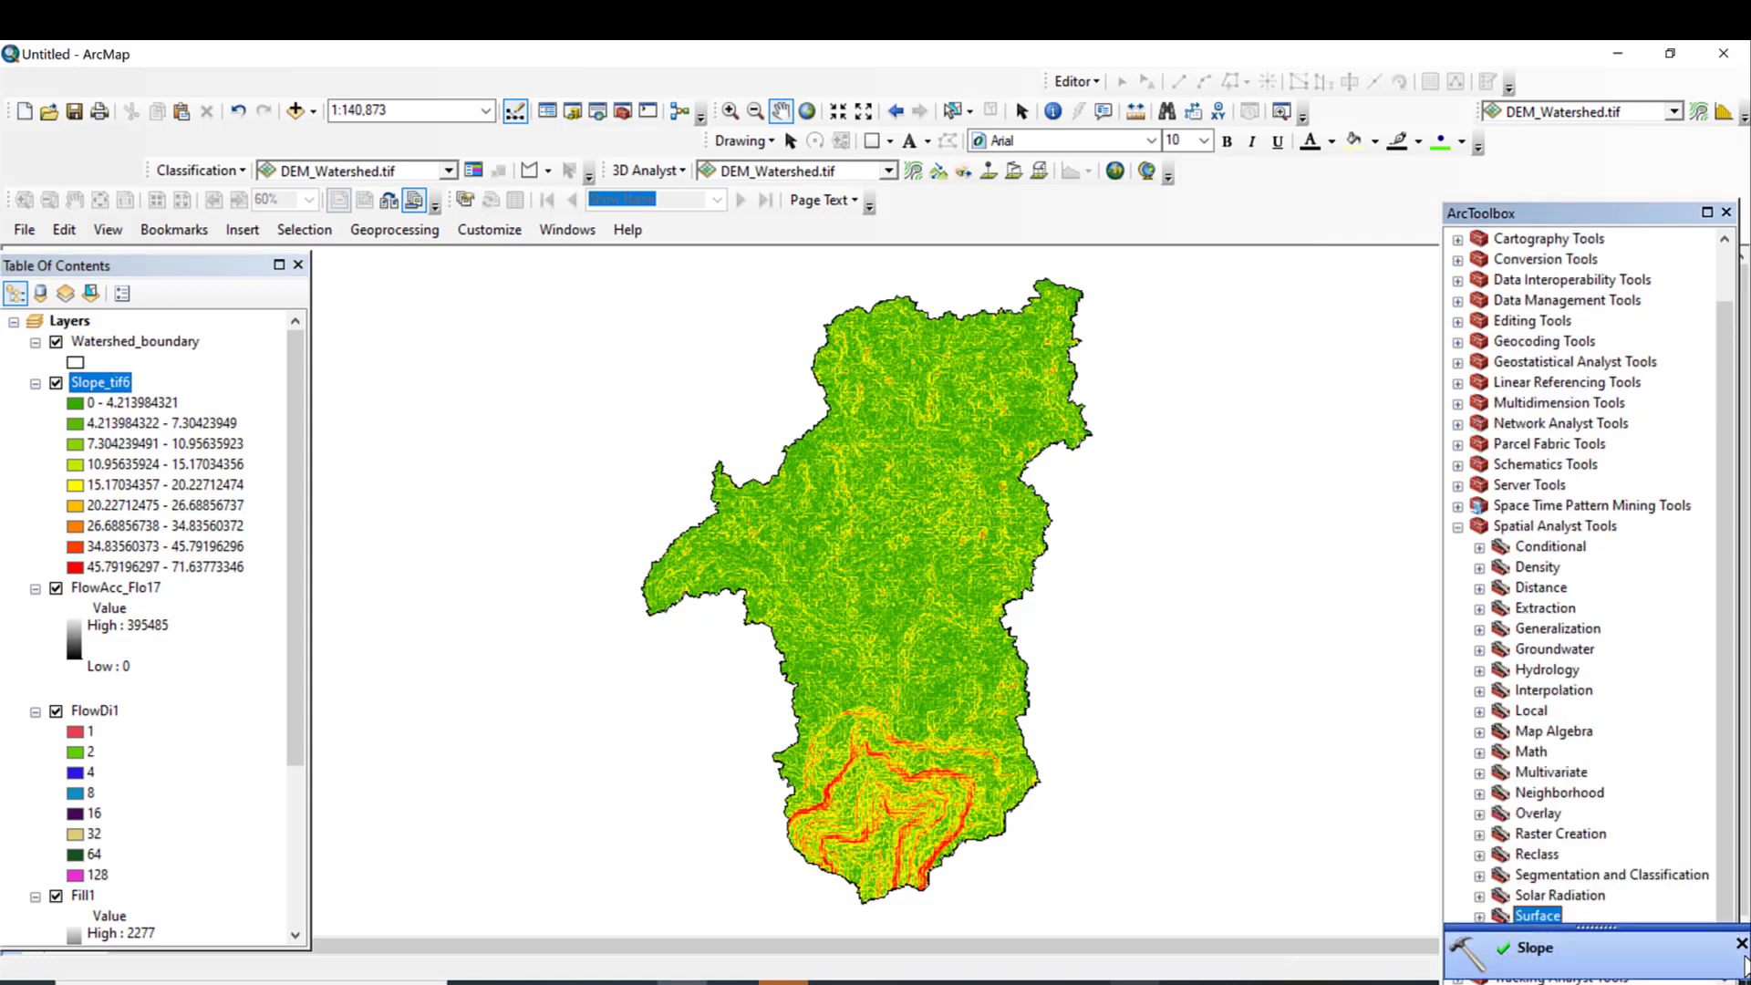
Step: Check the slope radians formula in the Word notes and begin the Raster Calculator expression in ArcMap with ("Slope_tif6" *
left_click(1085, 982)
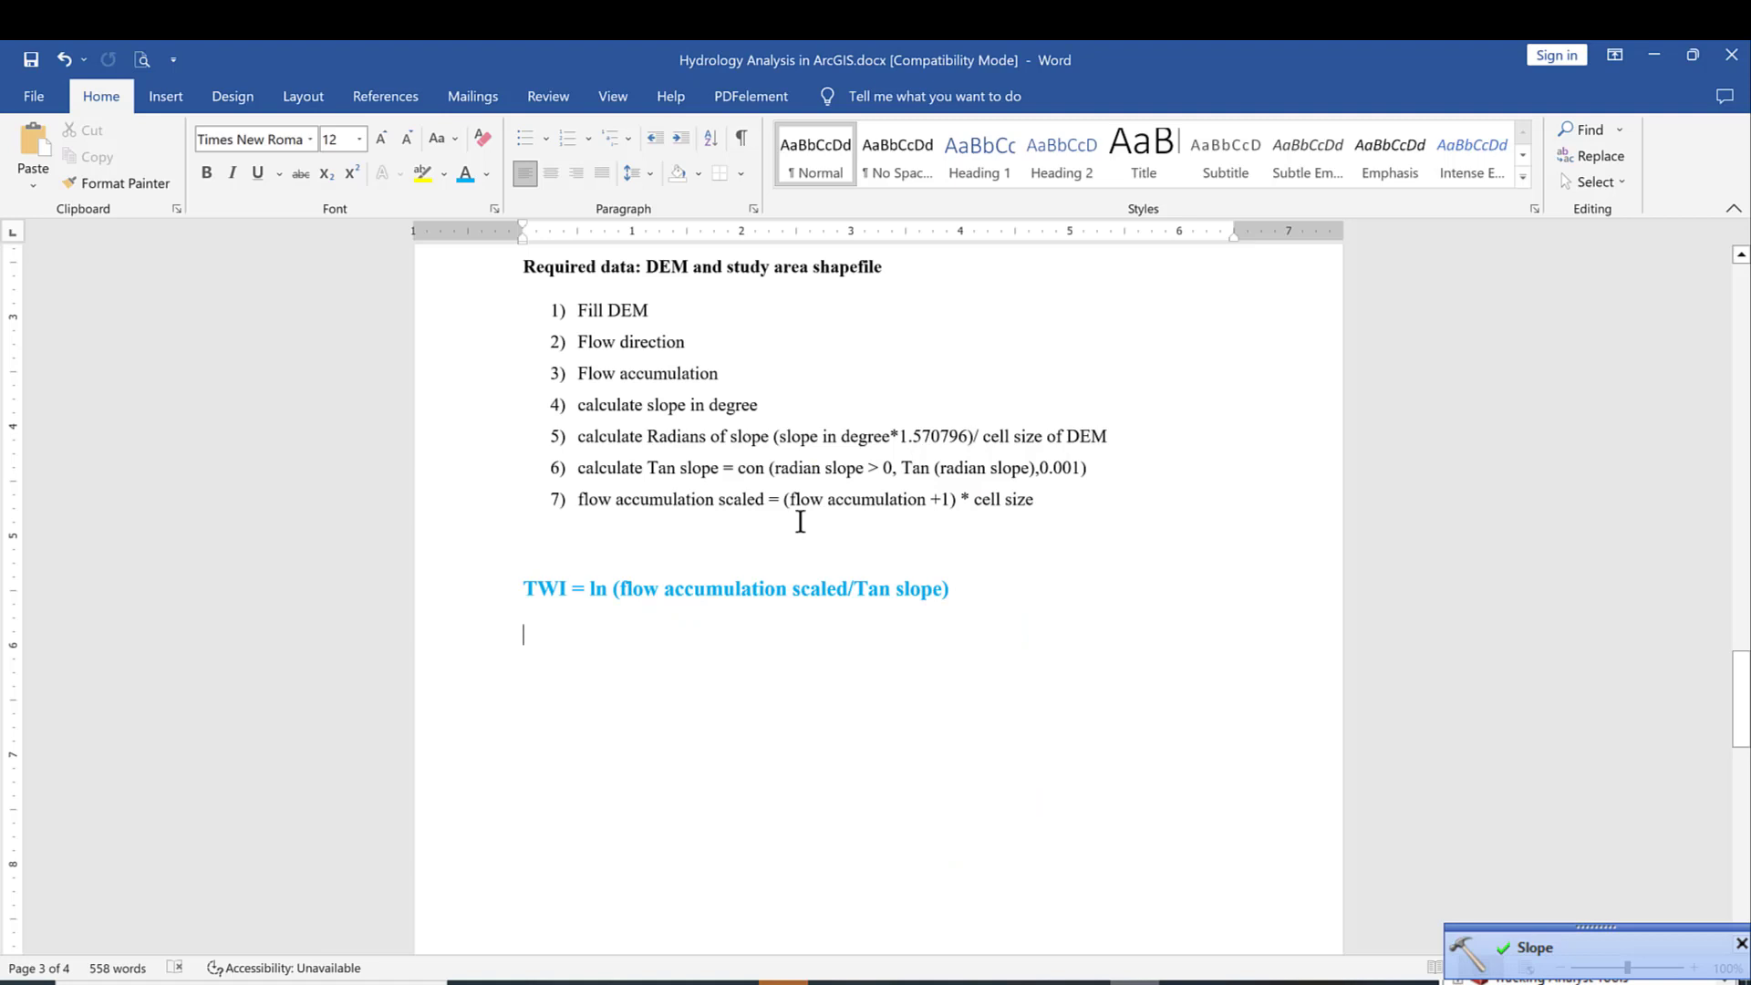
left_click(739, 486)
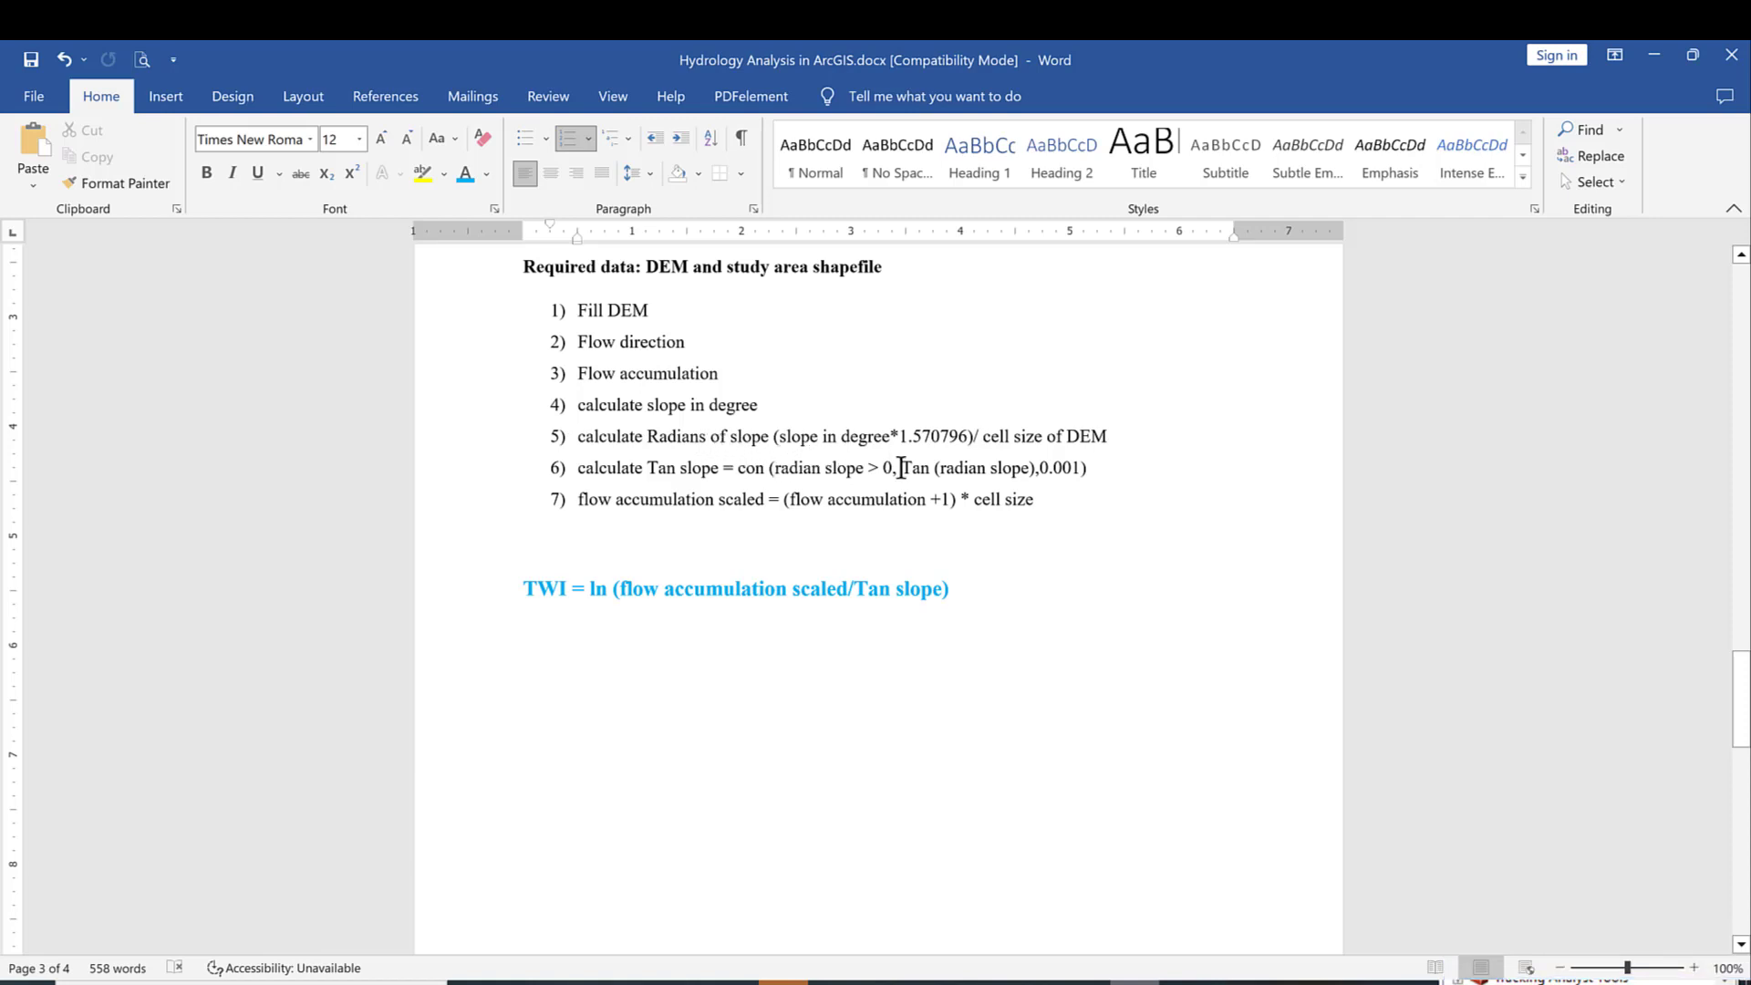
key("alt+Tab")
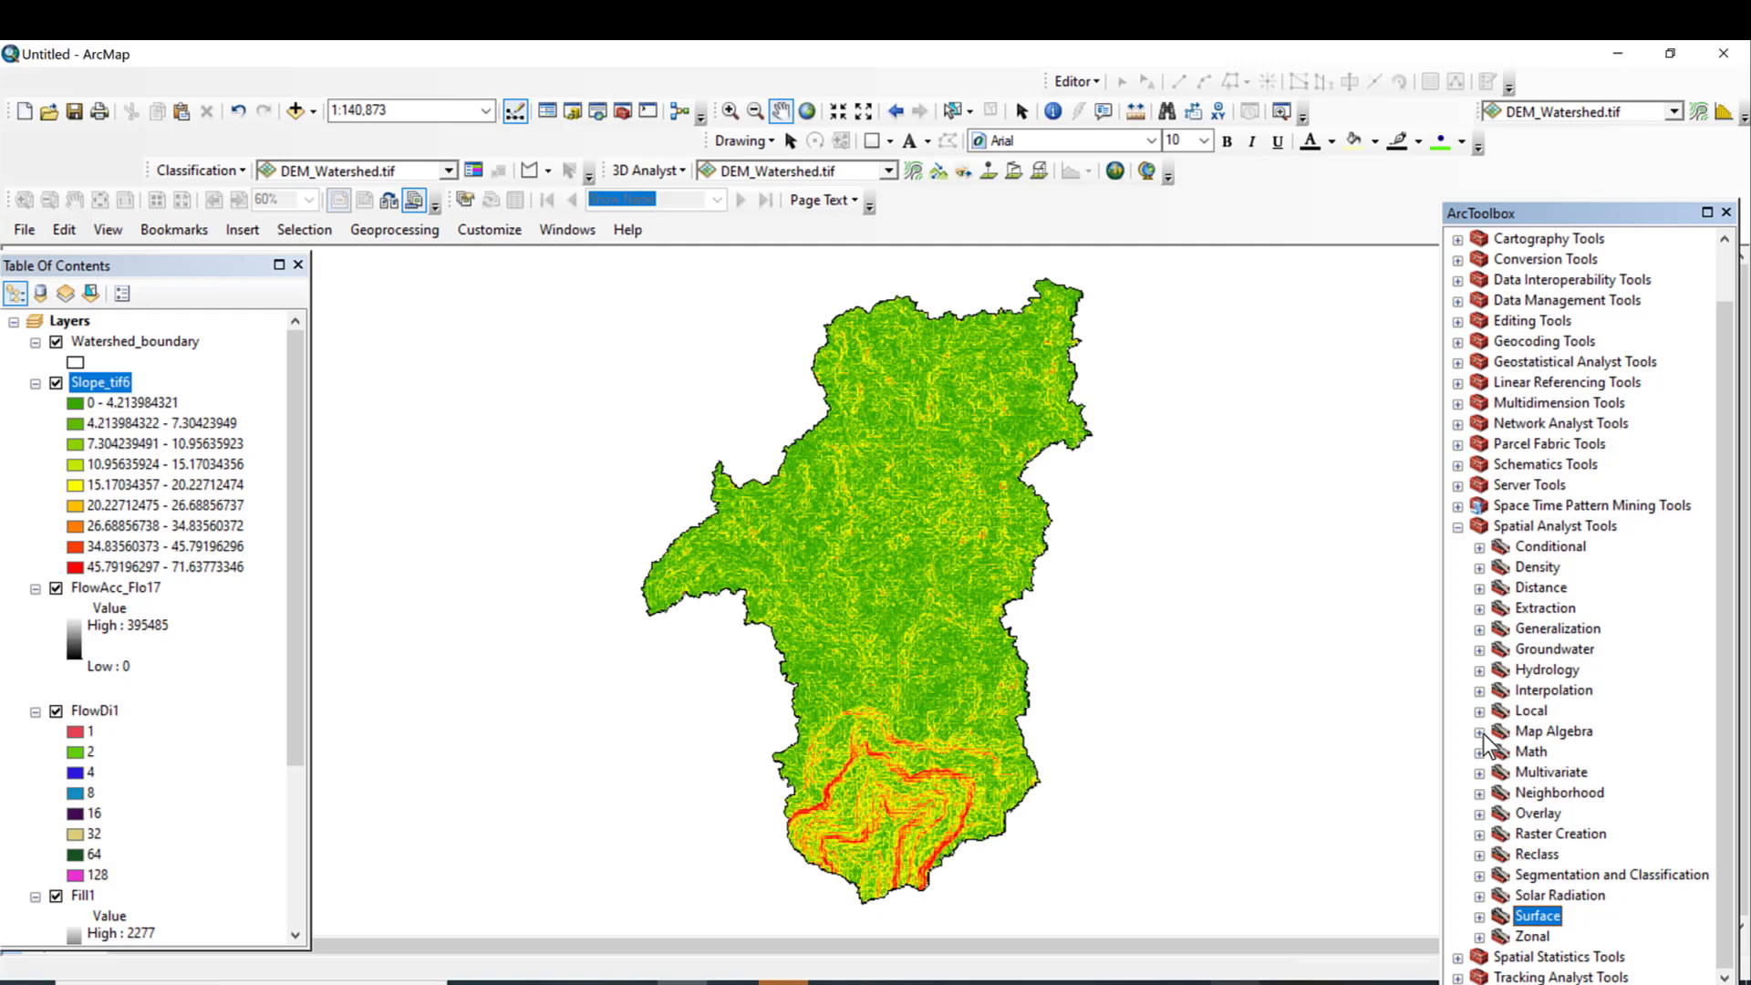
left_click(1479, 732)
double_click(1570, 753)
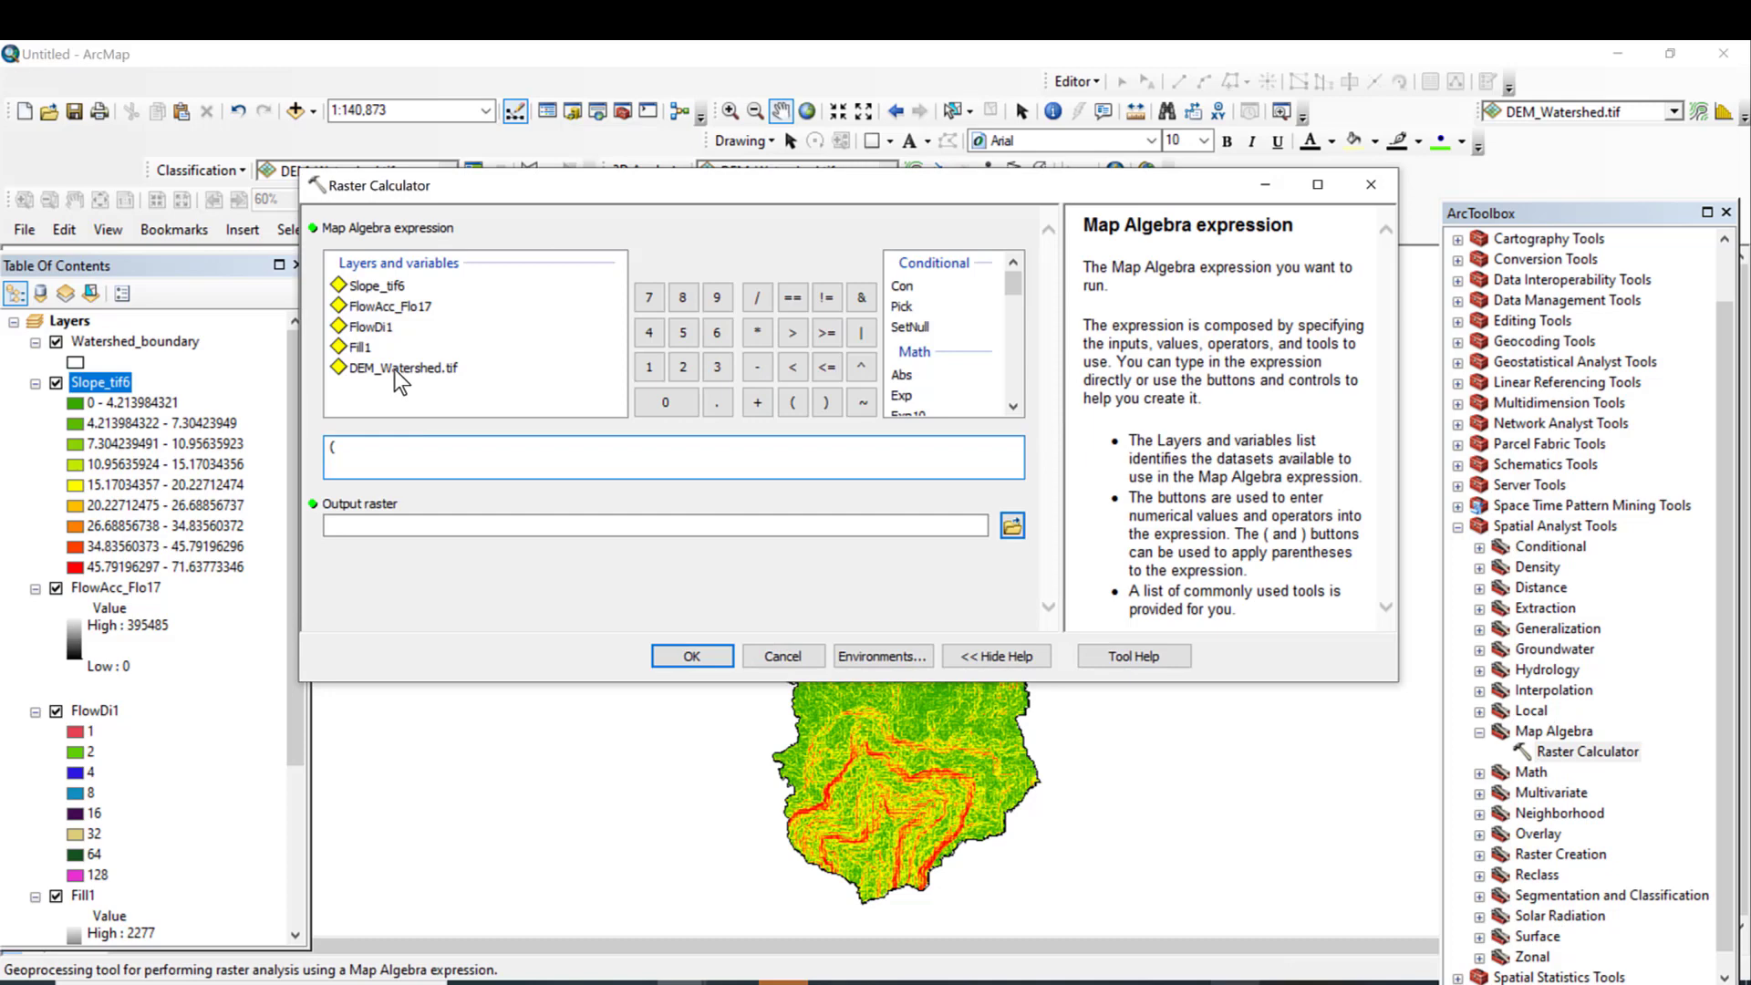
double_click(389, 288)
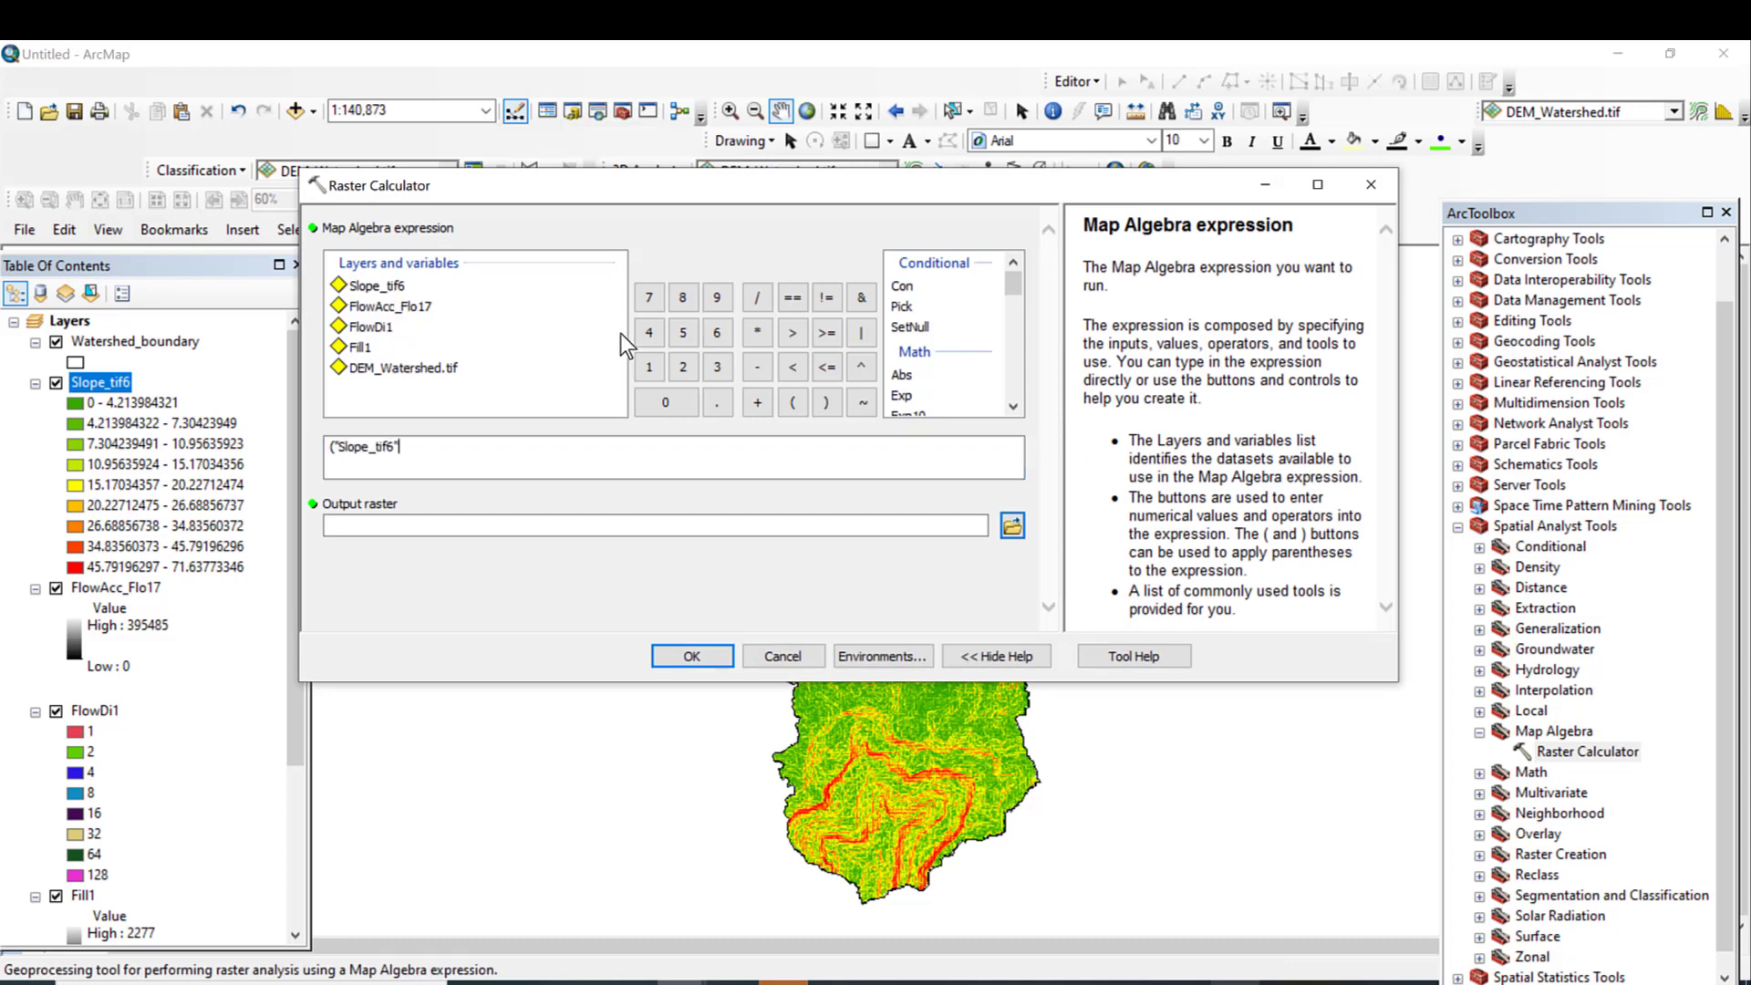
left_click(762, 341)
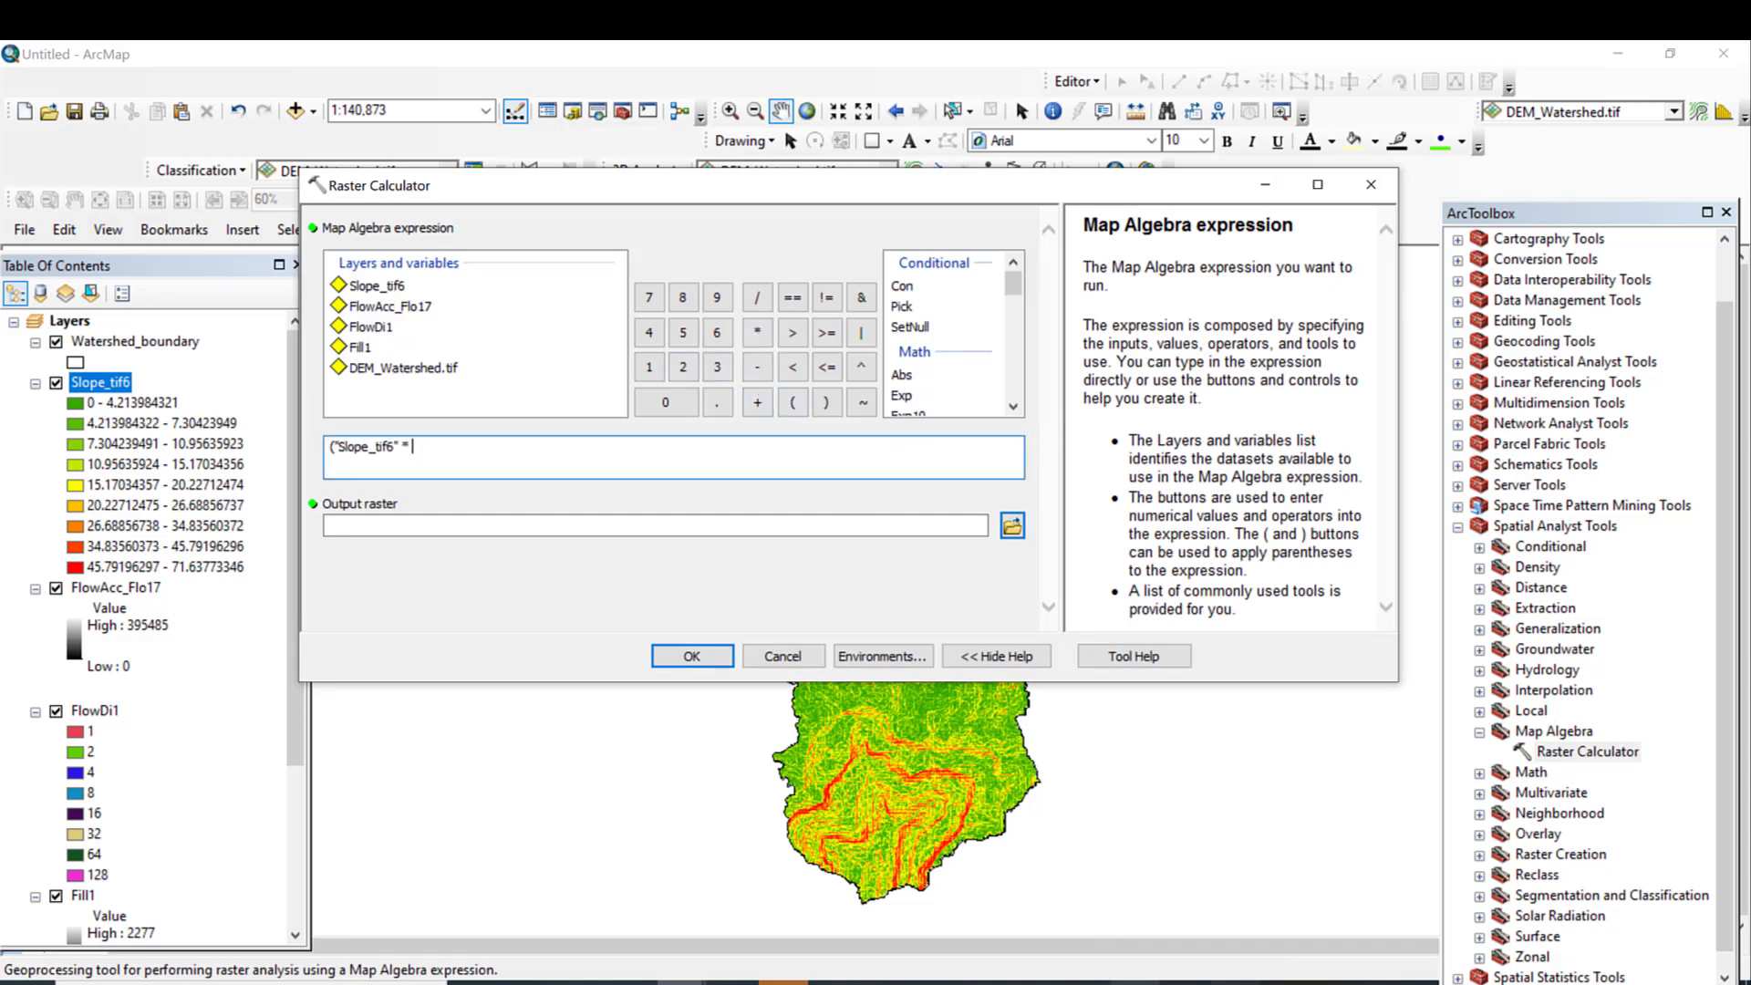
Step: Copy the factor 1.570796 from the Word notes into the Raster Calculator expression, close the parenthesis and add a division operator
key("alt+Tab")
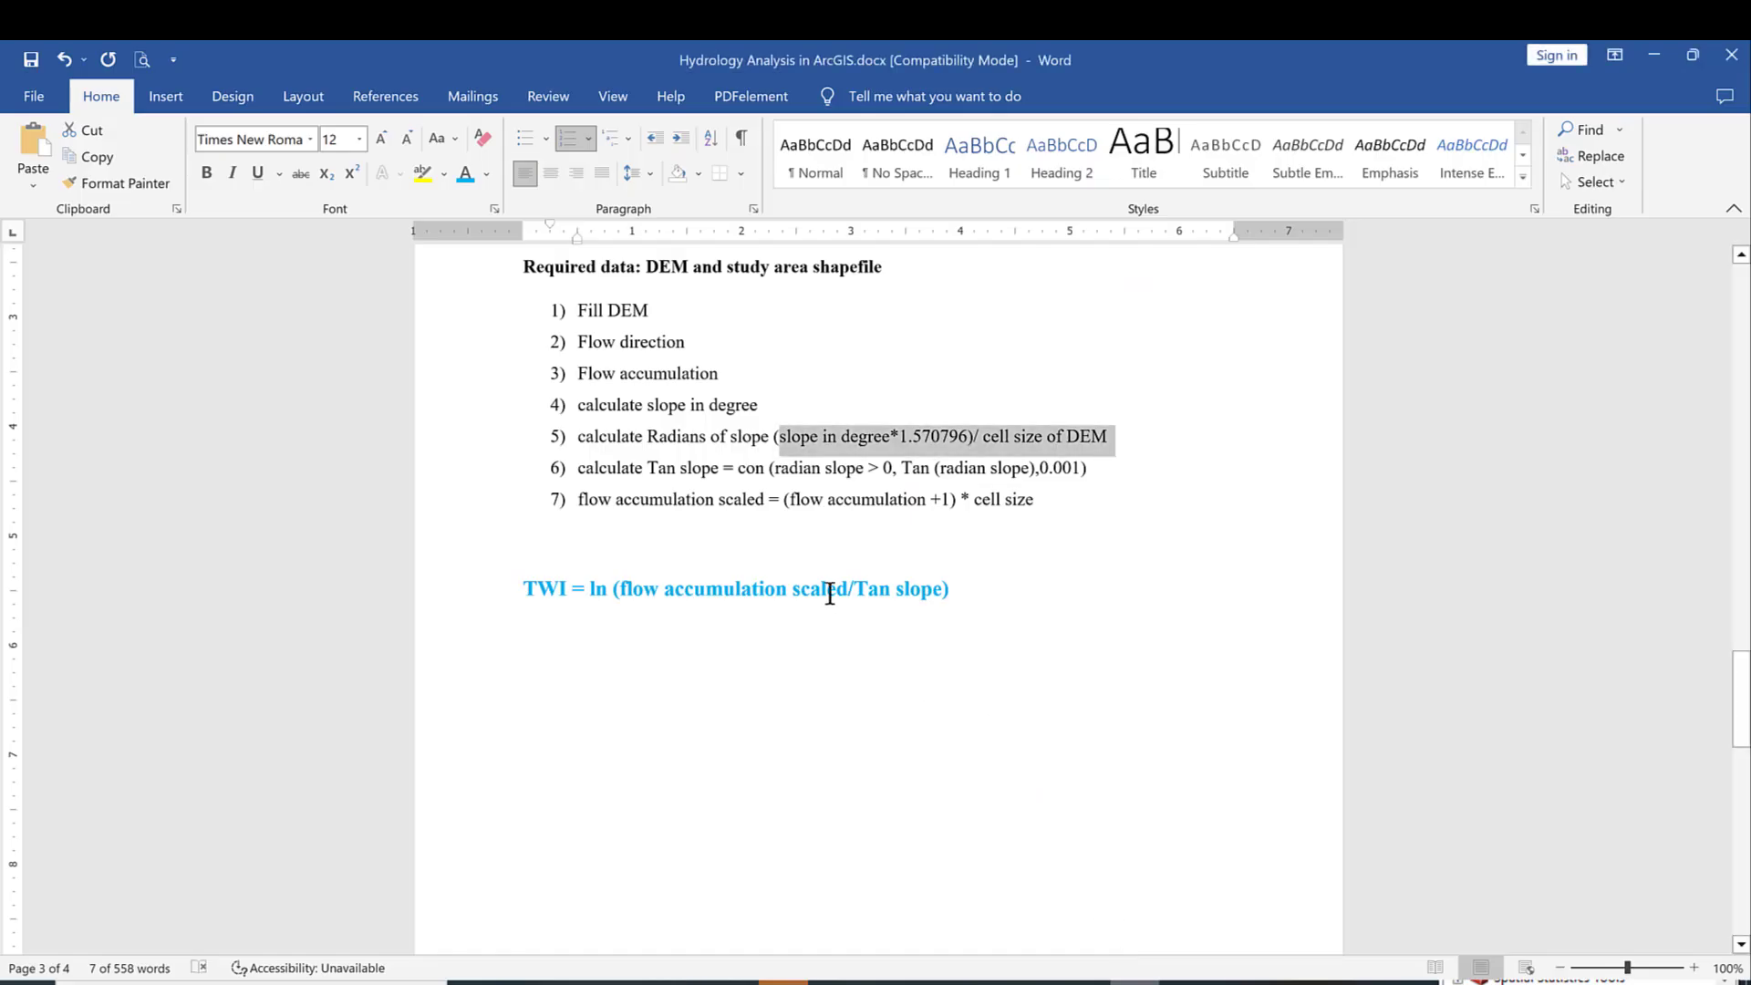
left_click(870, 439)
left_click_drag(899, 435, 964, 436)
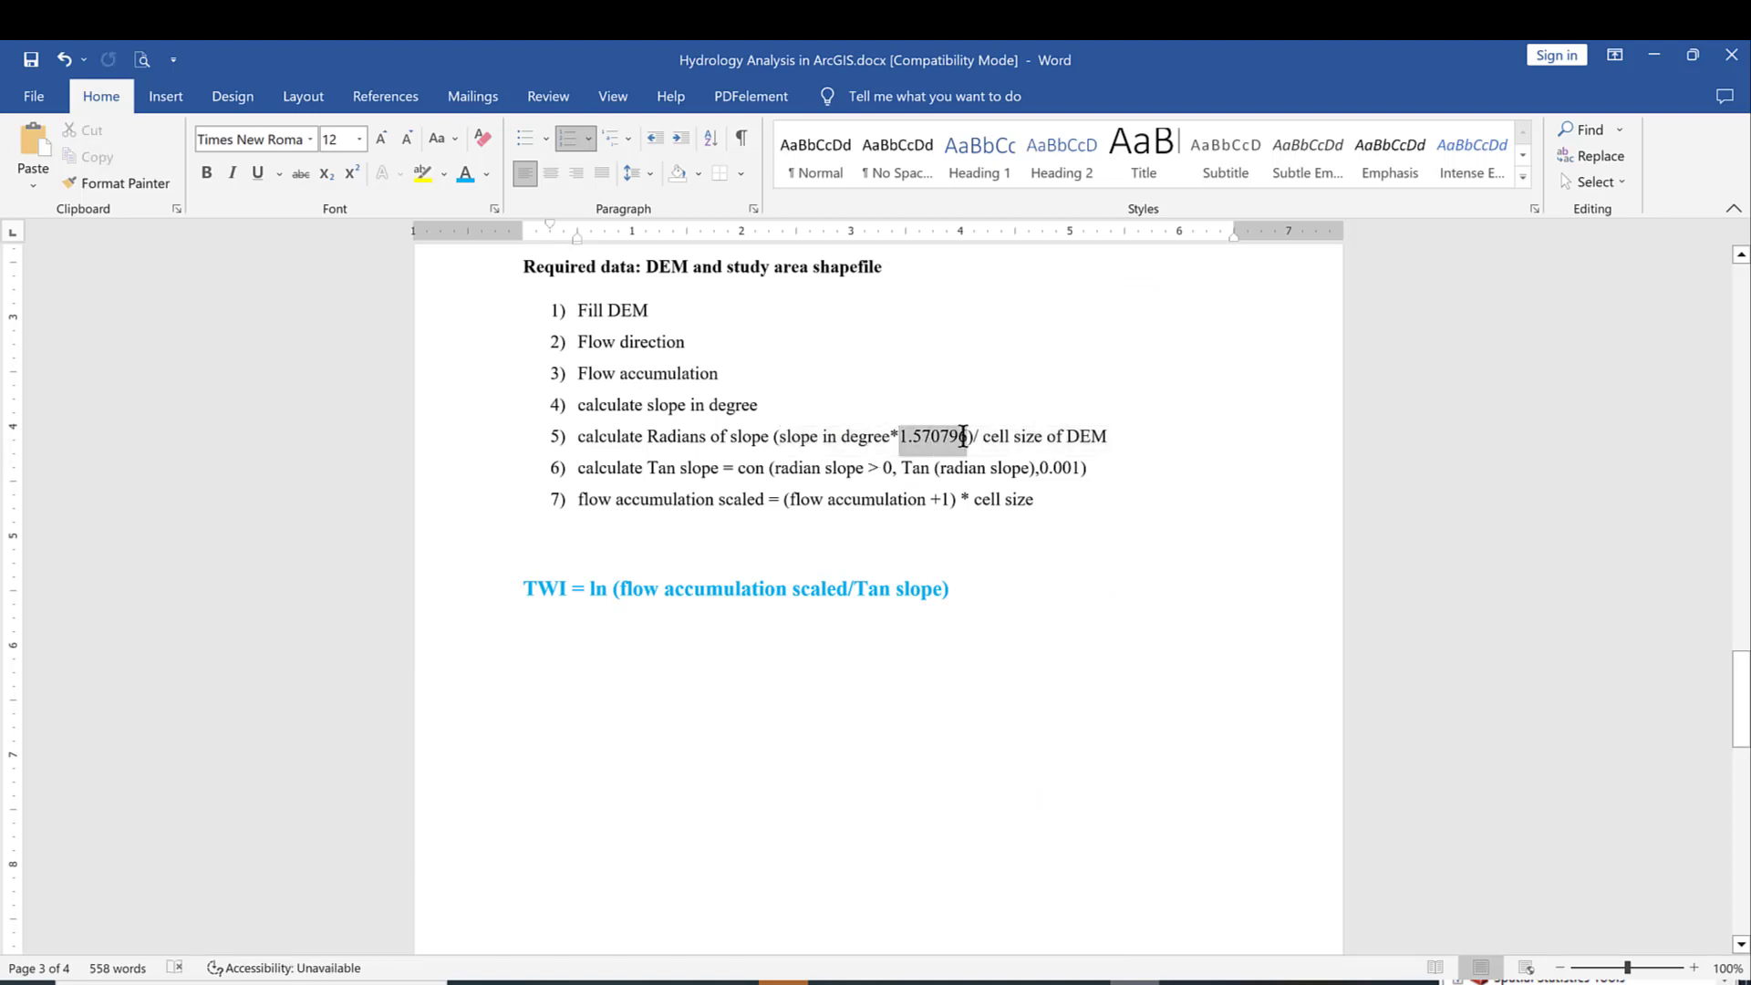
right_click(938, 434)
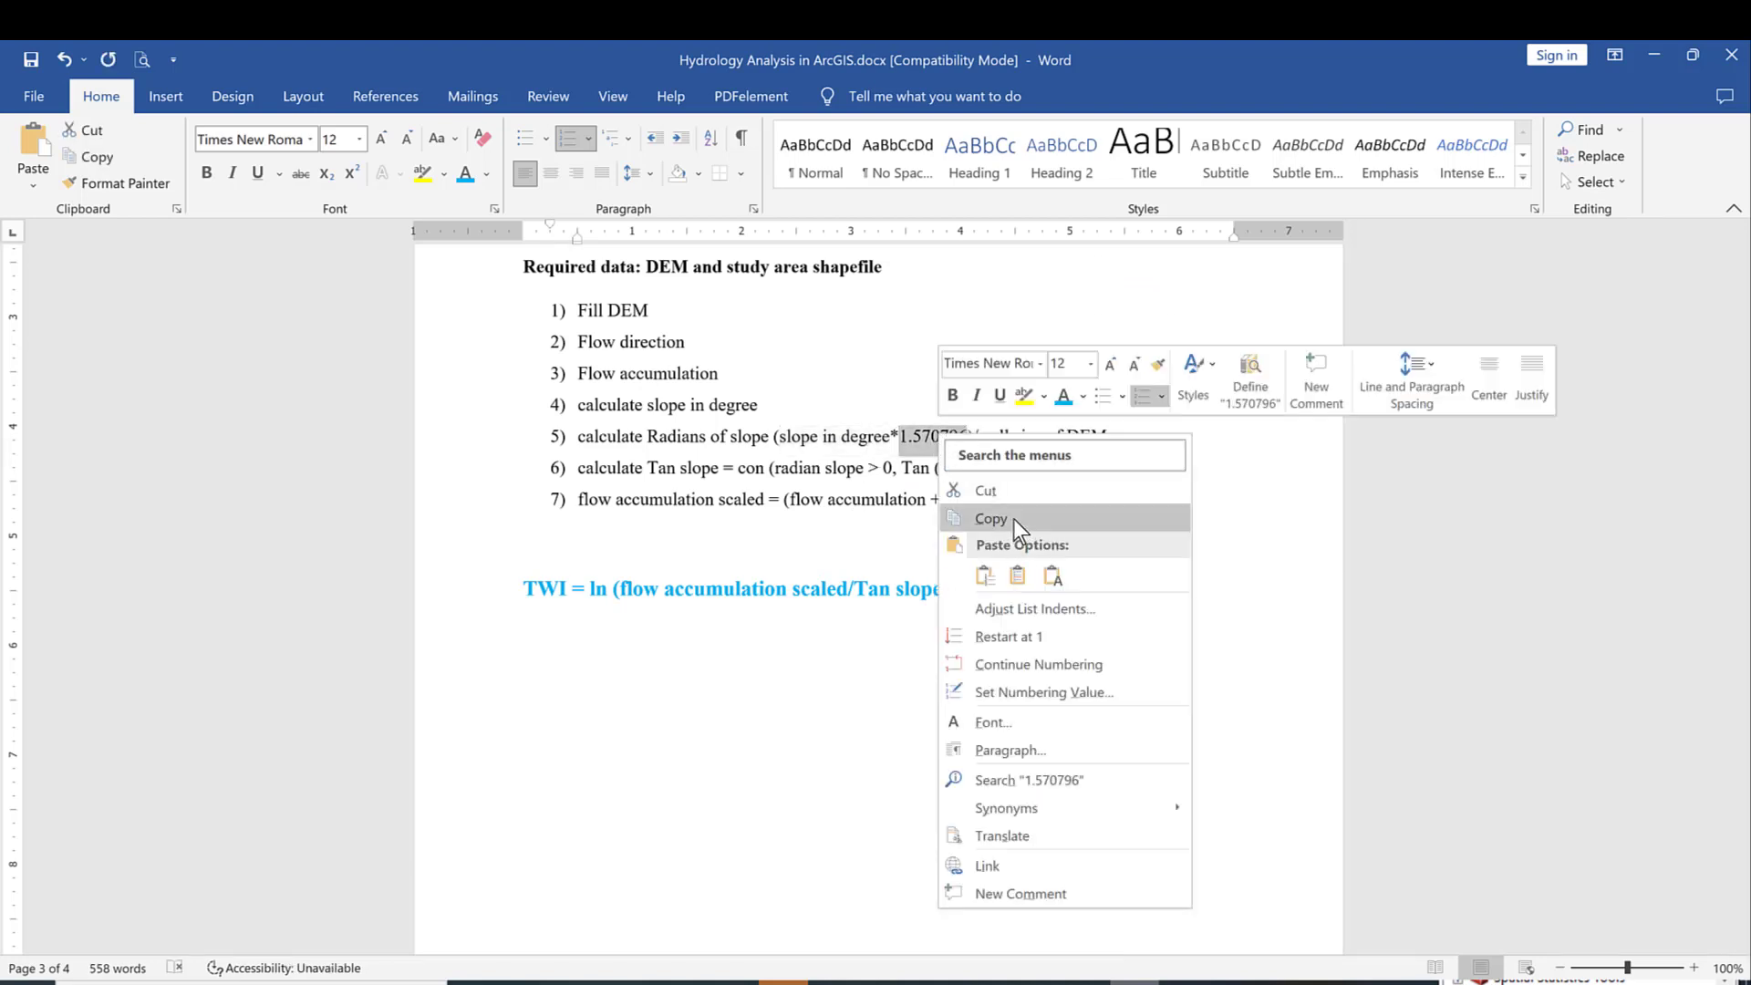
left_click(1013, 517)
key("alt+Tab")
right_click(434, 479)
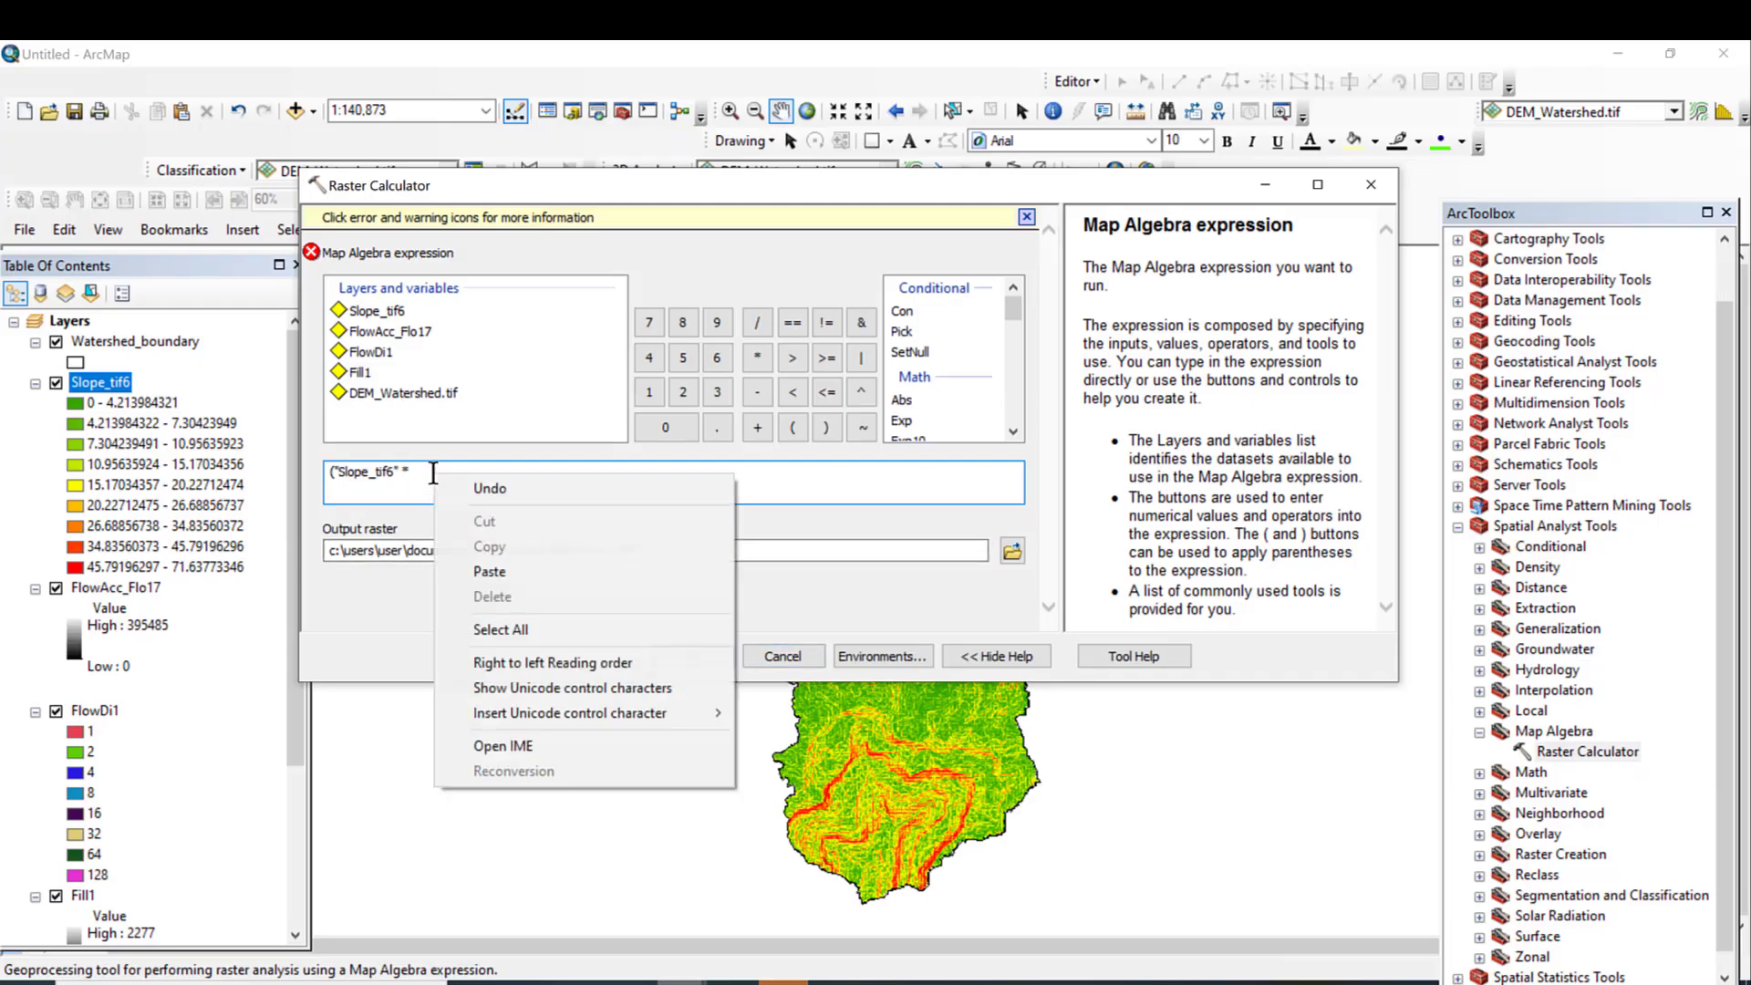
left_click(486, 571)
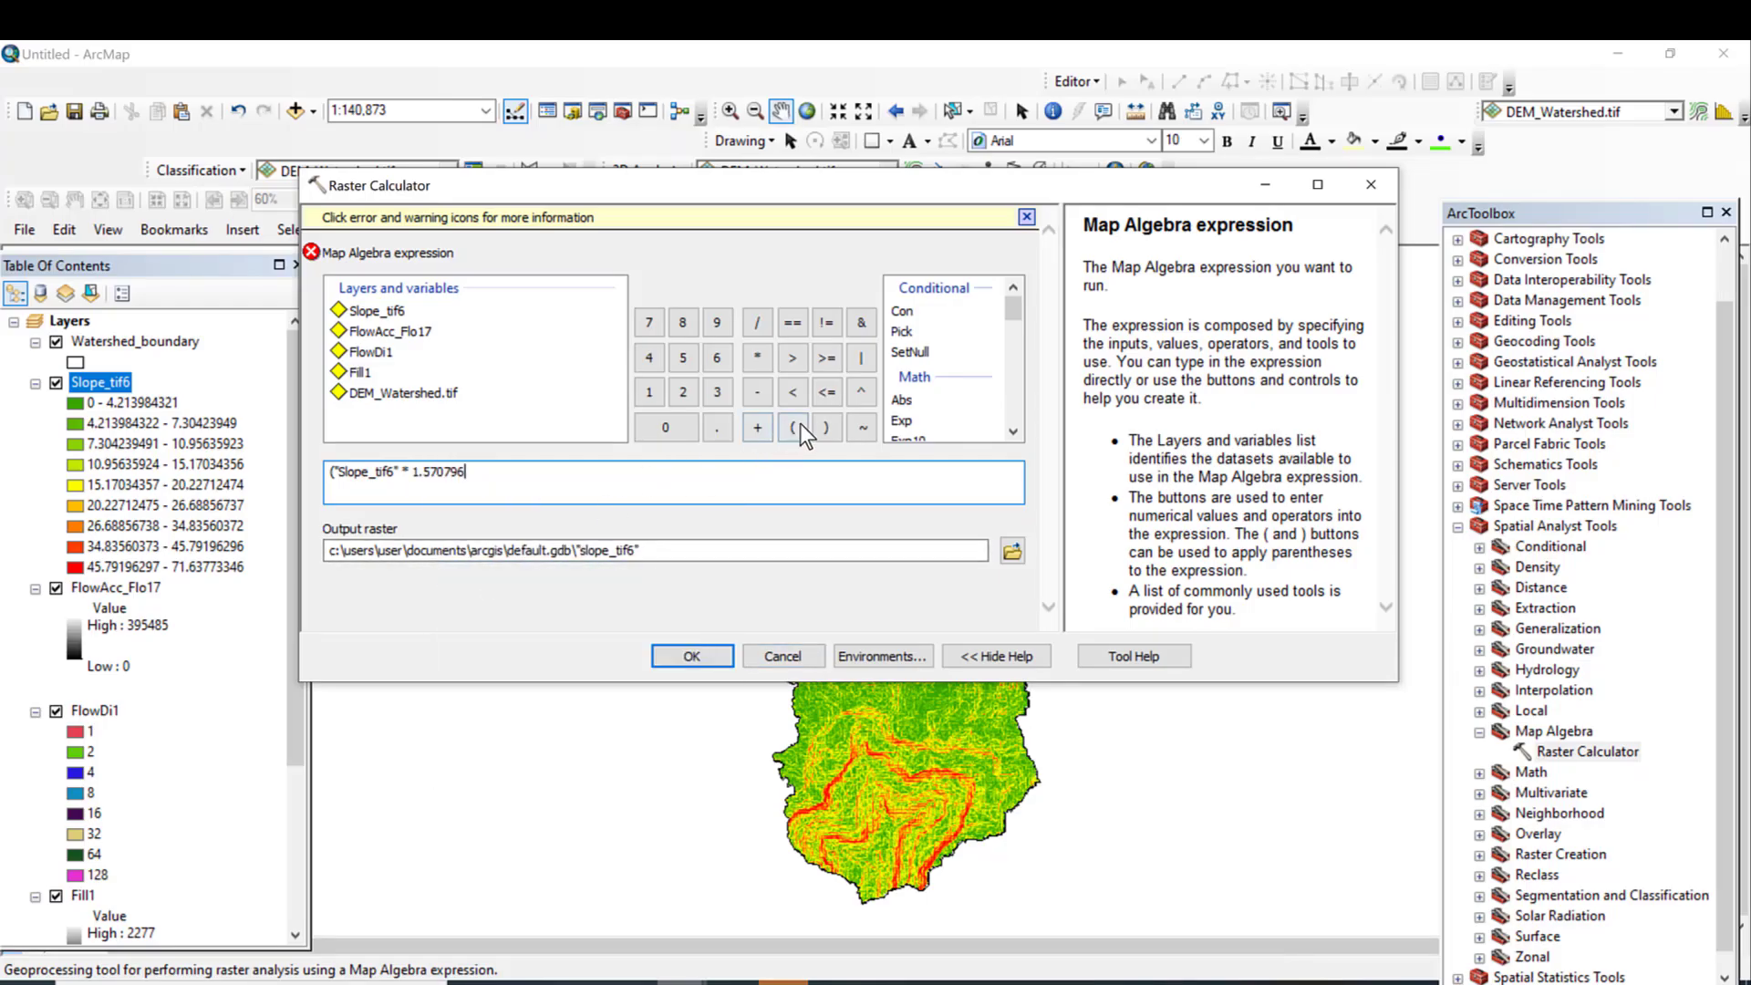
left_click(825, 427)
left_click(755, 325)
Step: Look up the cell size of DEM_Watershed.tif, divide the expression by 20 and run it with slope_tif6_r as the output raster
left_click(1085, 875)
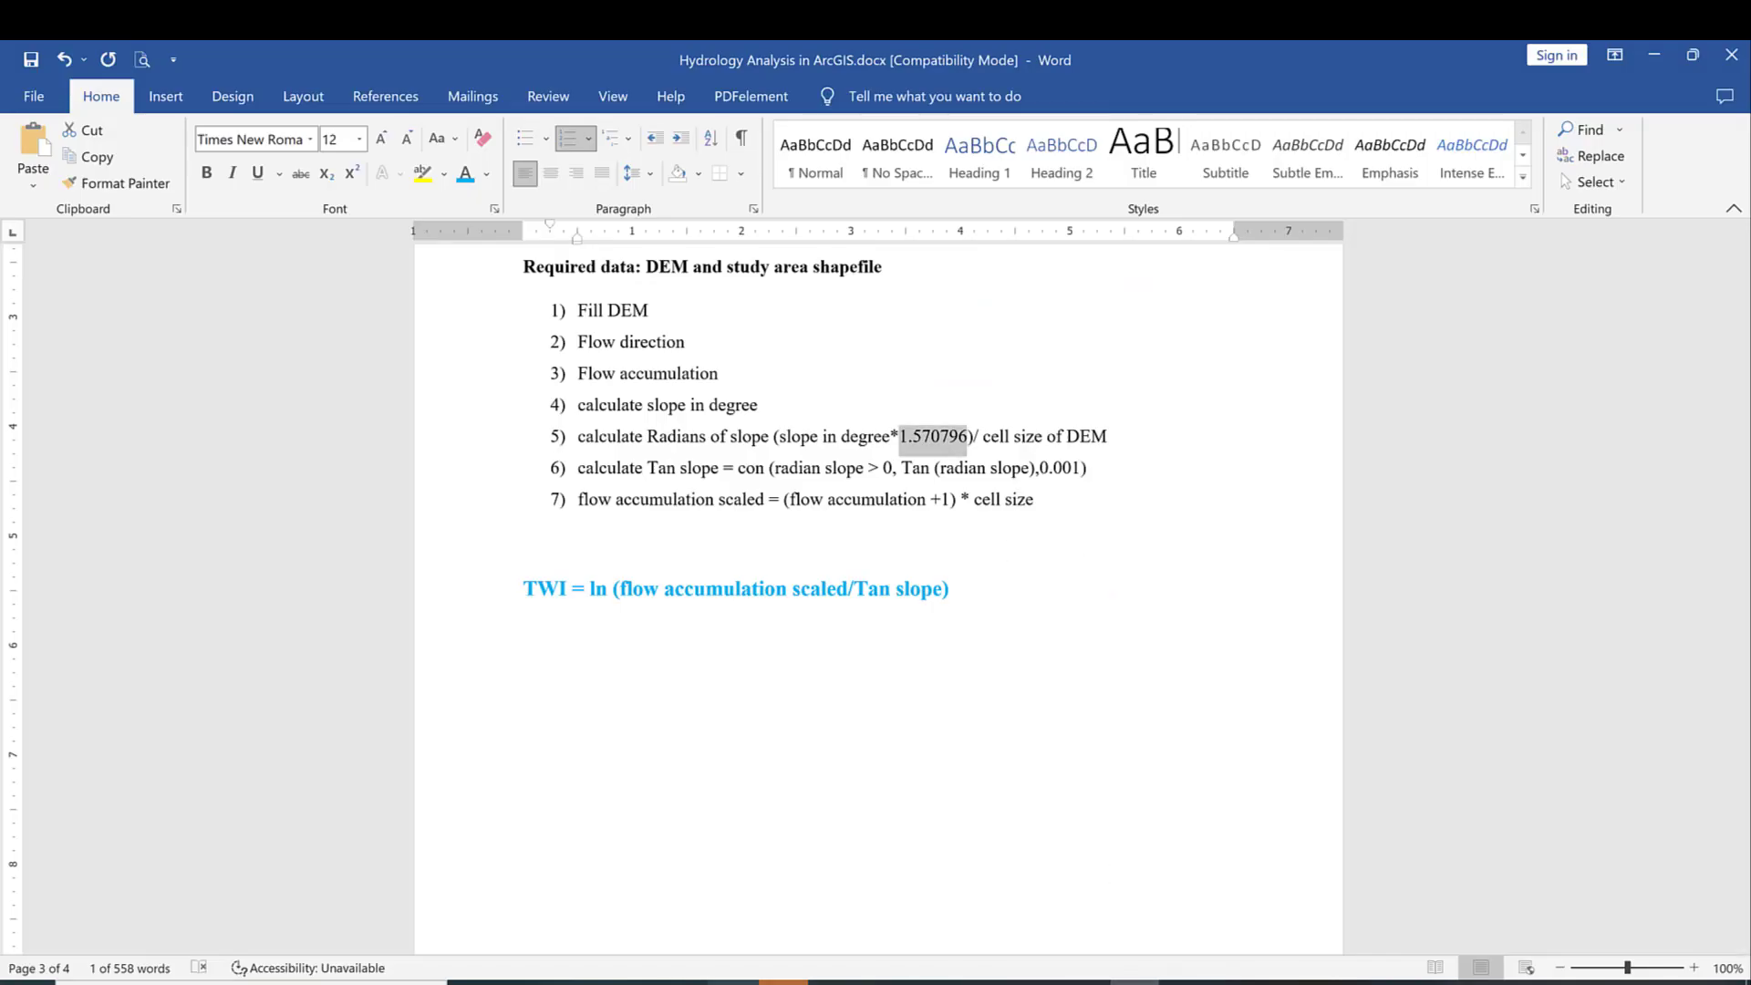
left_click(679, 982)
left_click(598, 917)
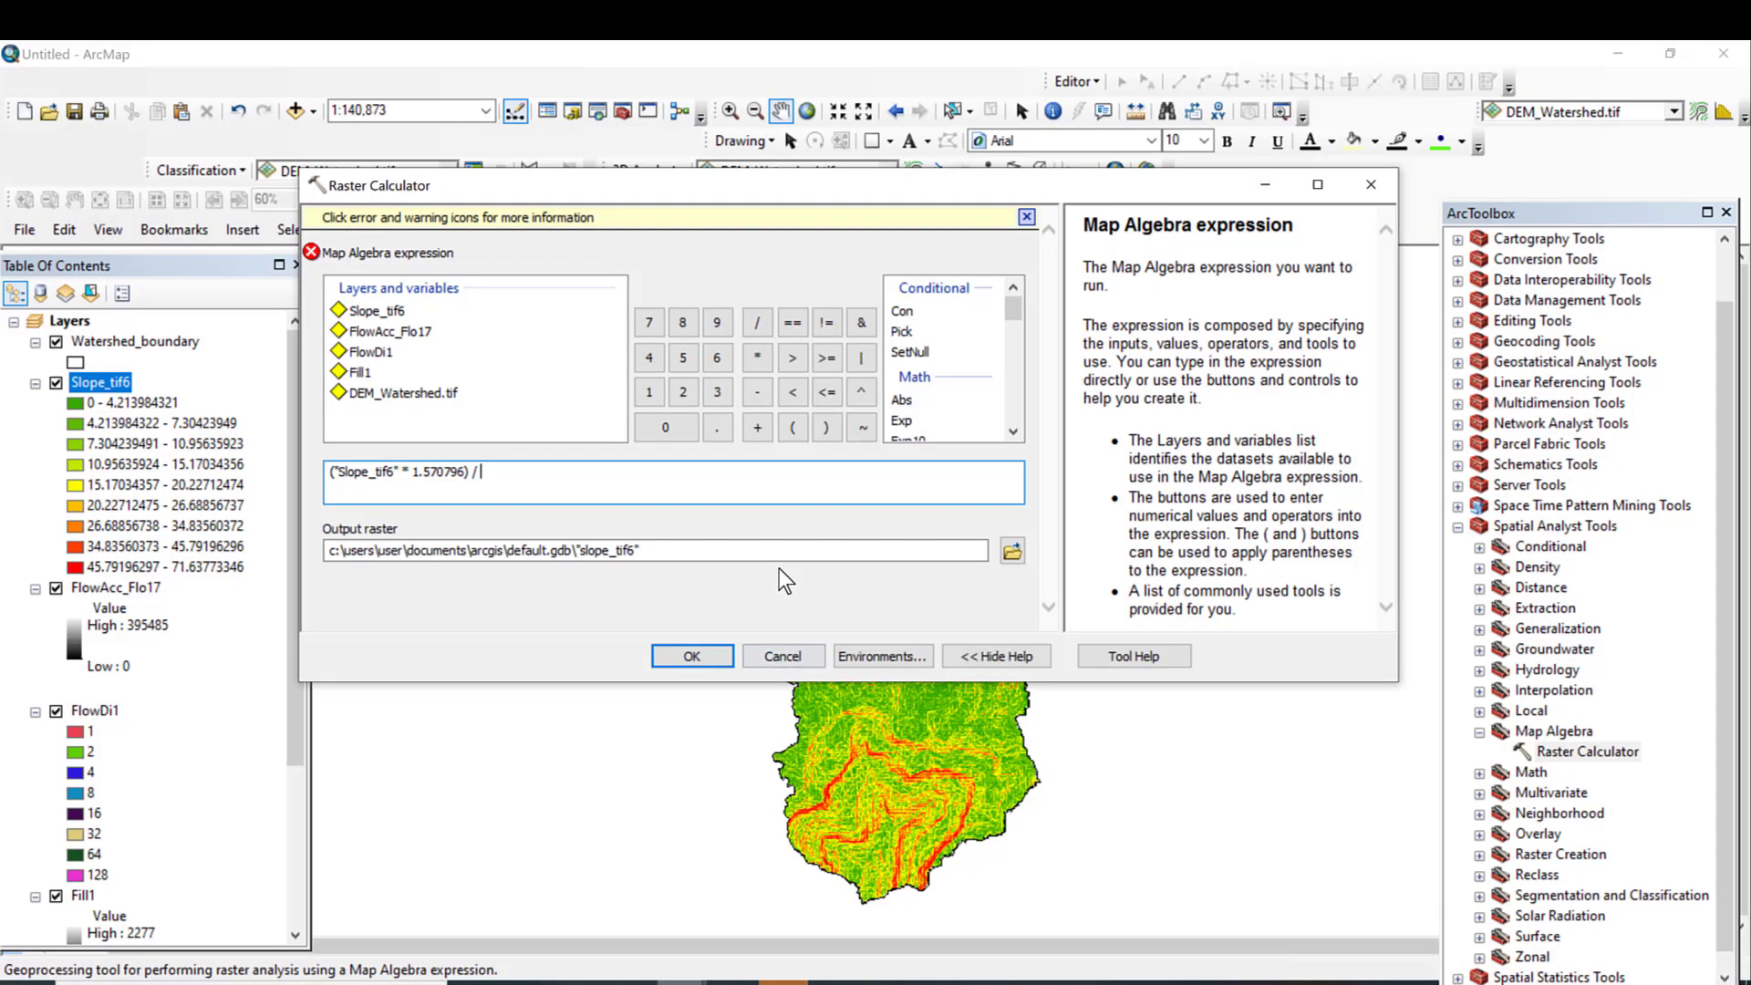
scroll(115, 872, "down", 4)
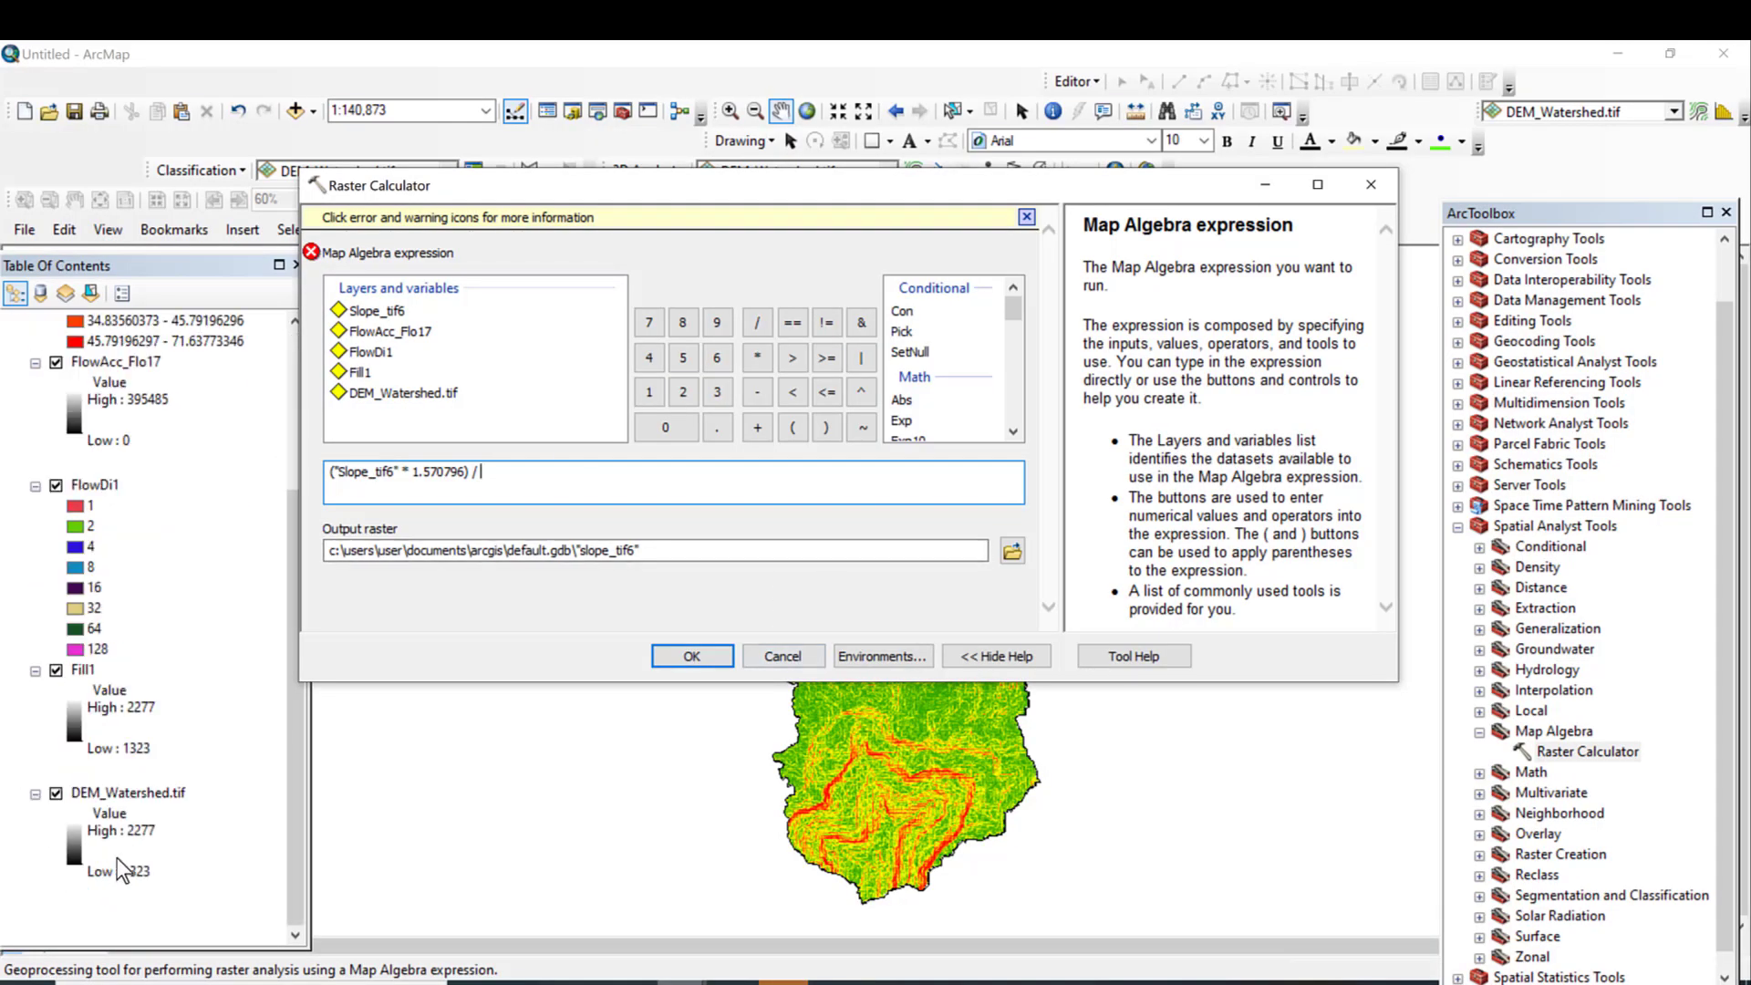
left_click(143, 792)
right_click(143, 792)
left_click(183, 775)
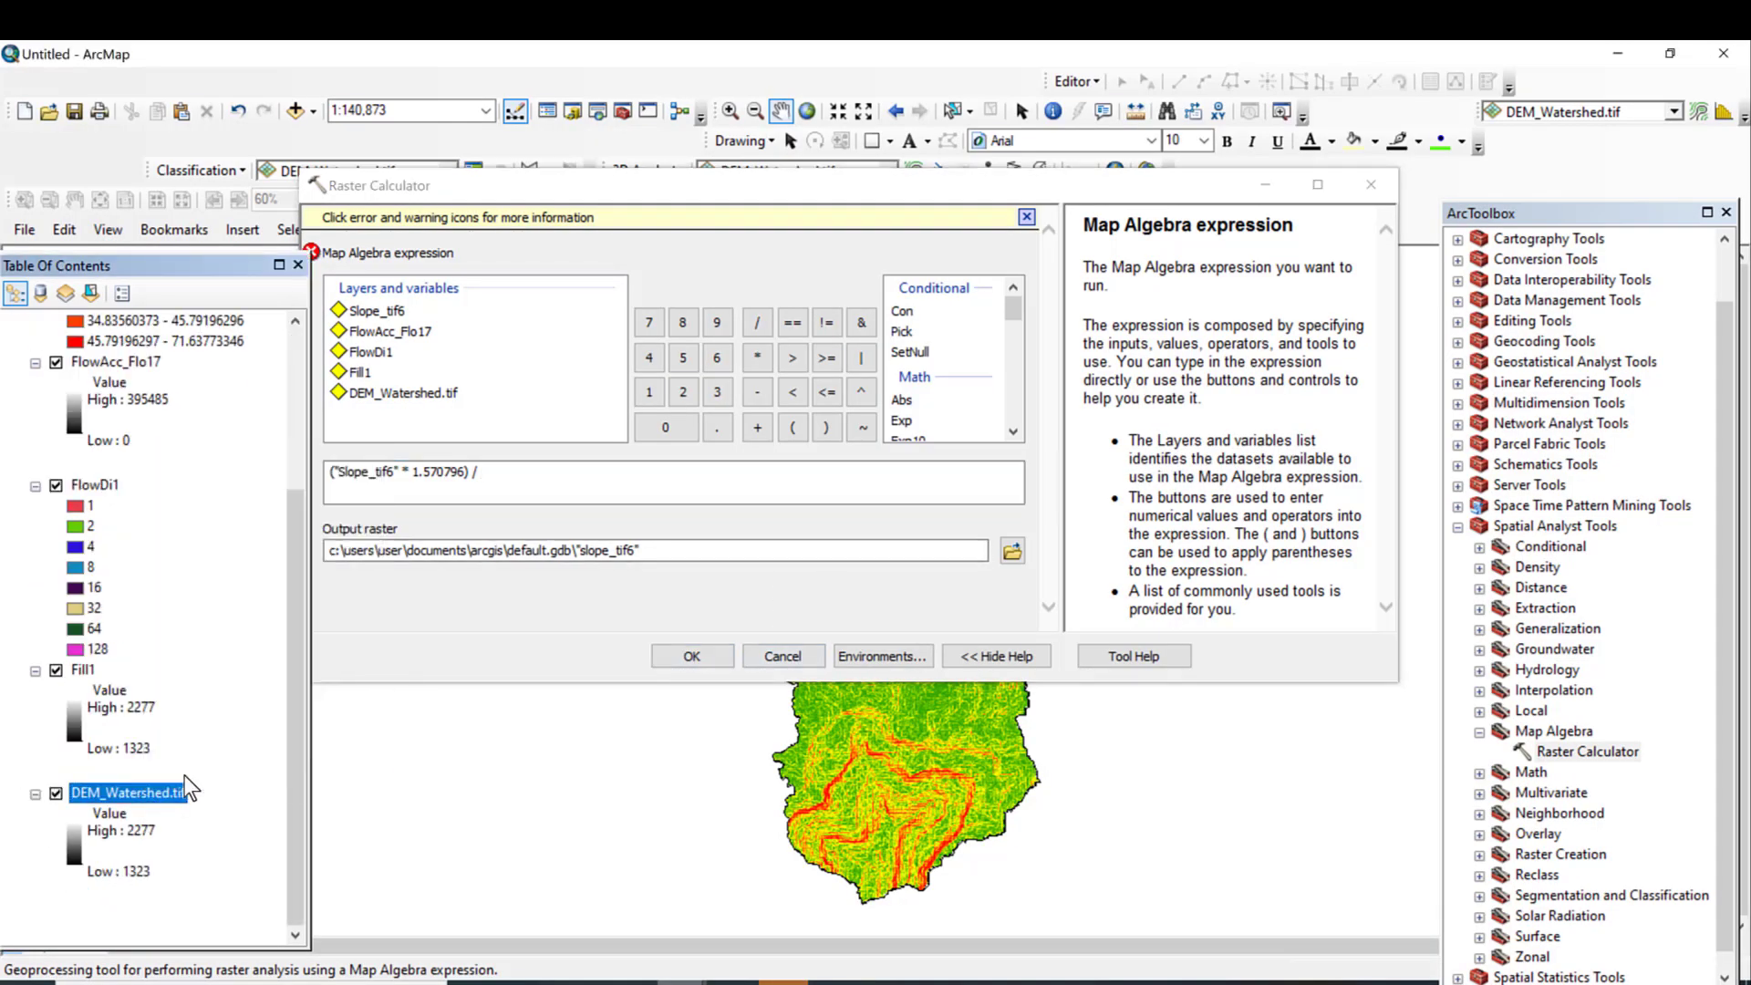
scroll(184, 775, "up", 4)
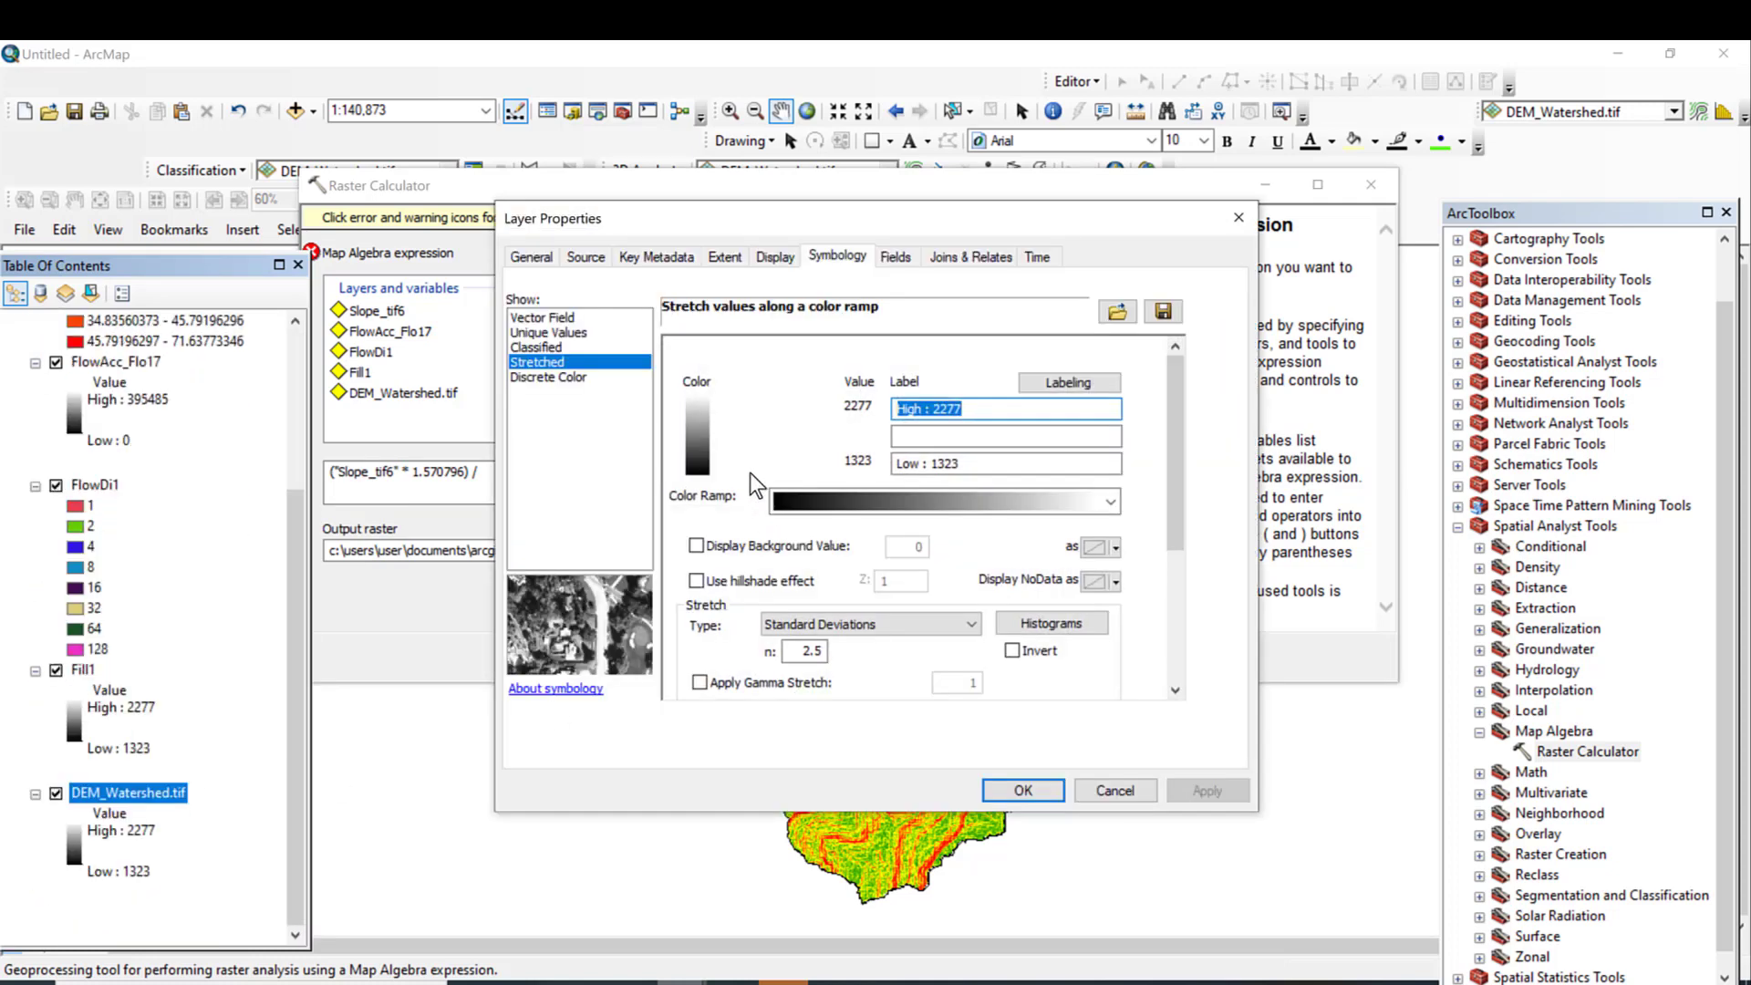
left_click(586, 258)
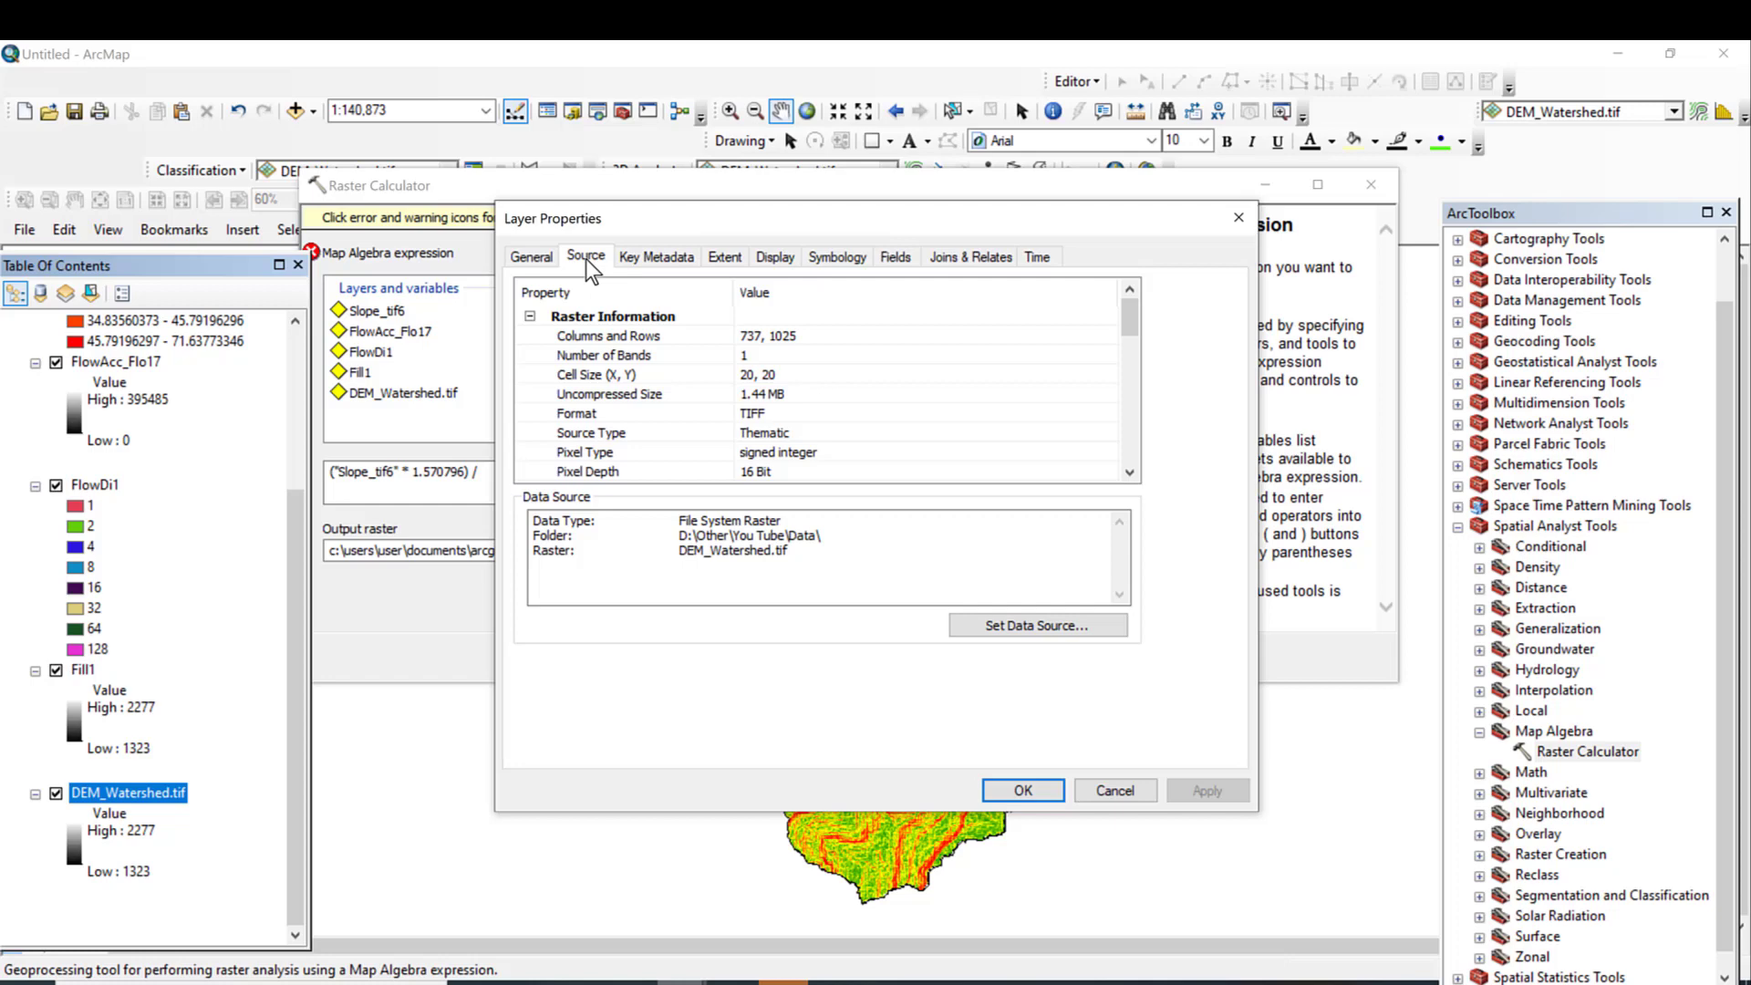
left_click(1237, 220)
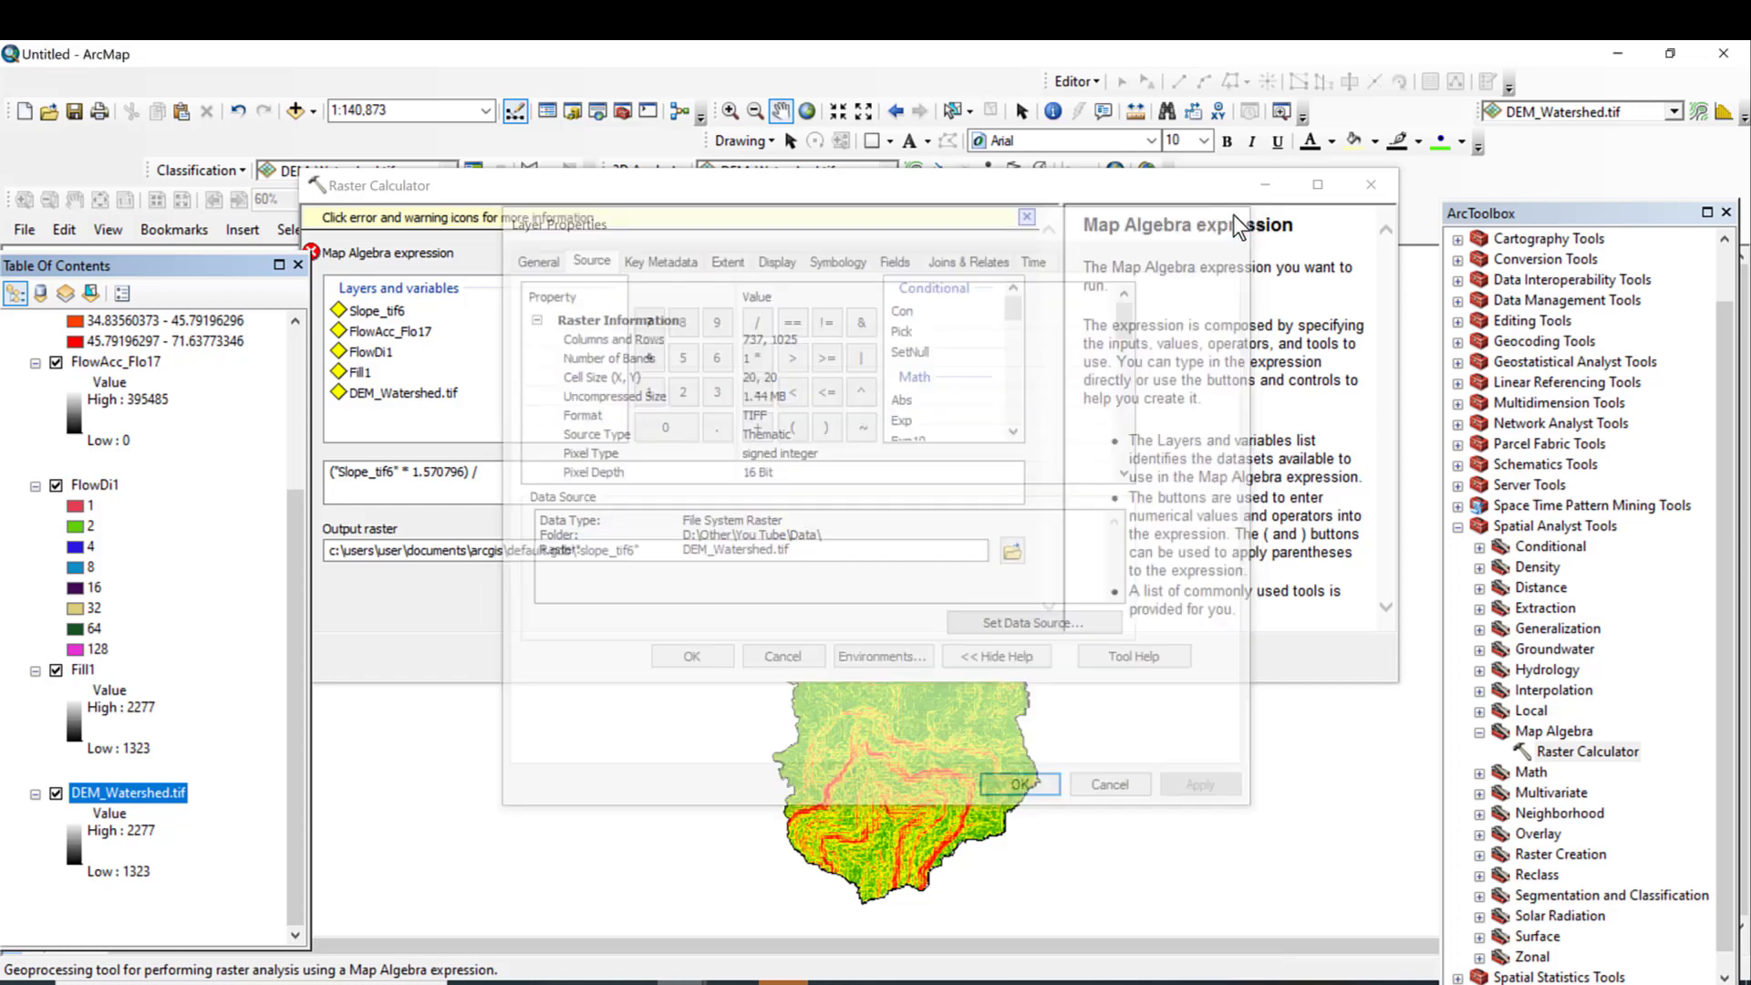
left_click(567, 471)
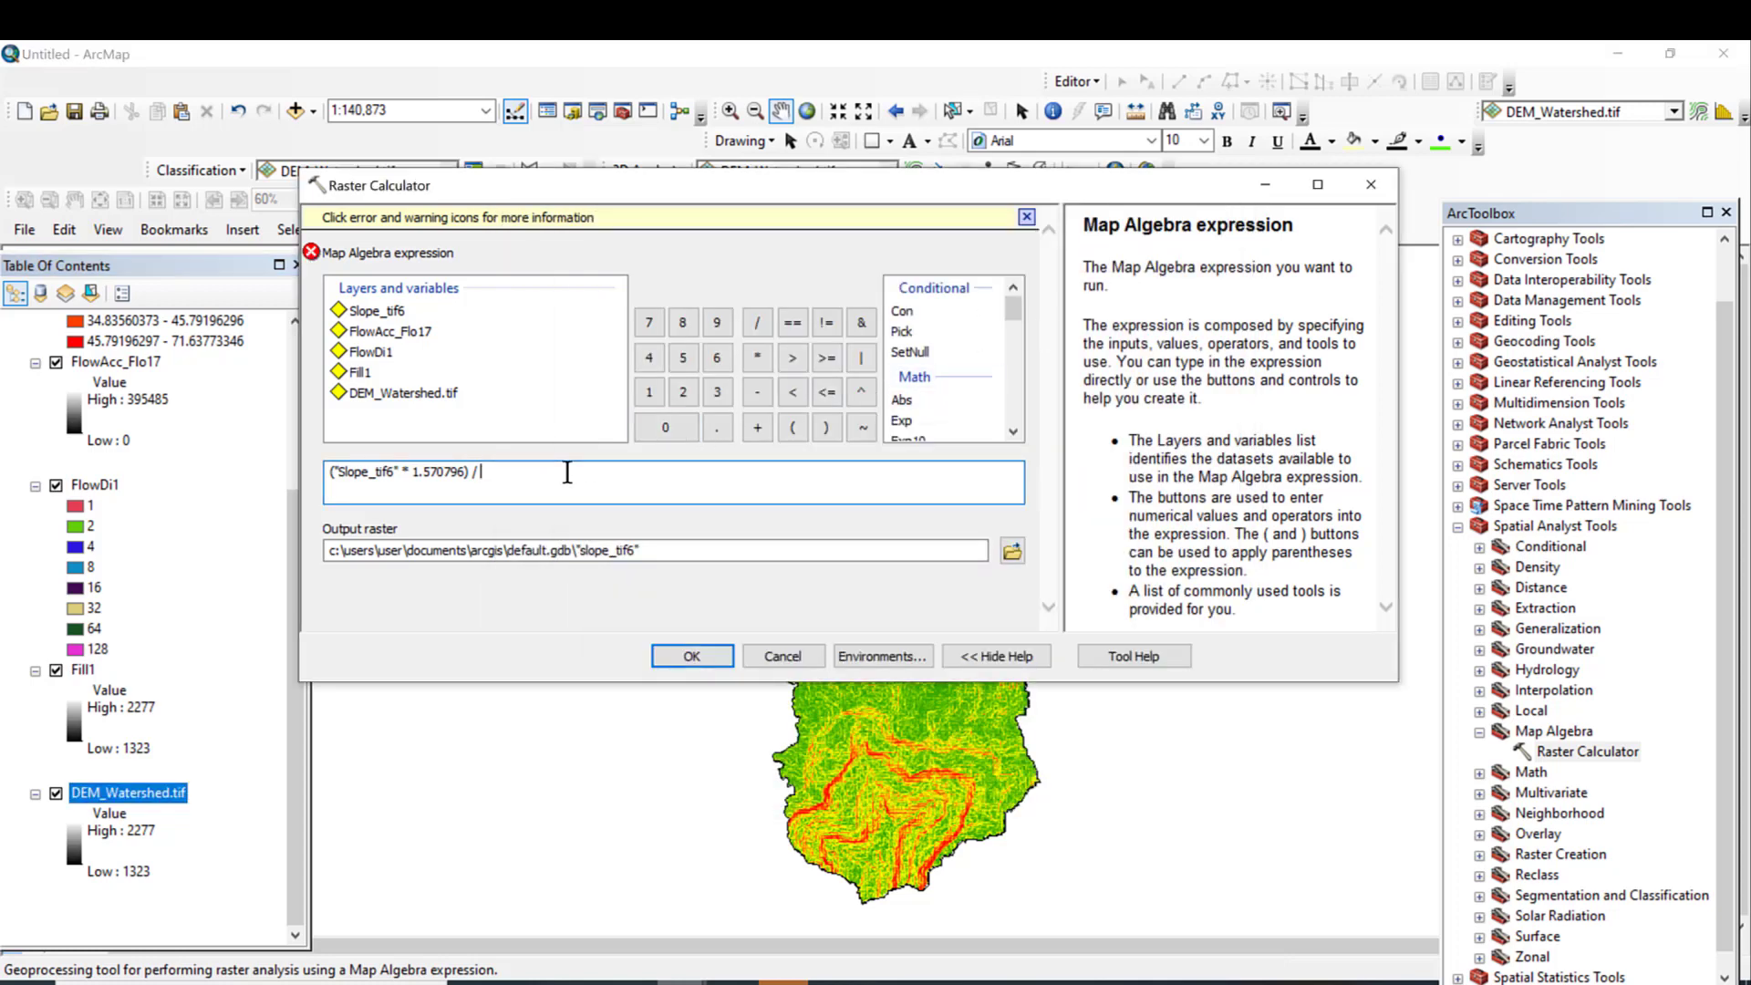
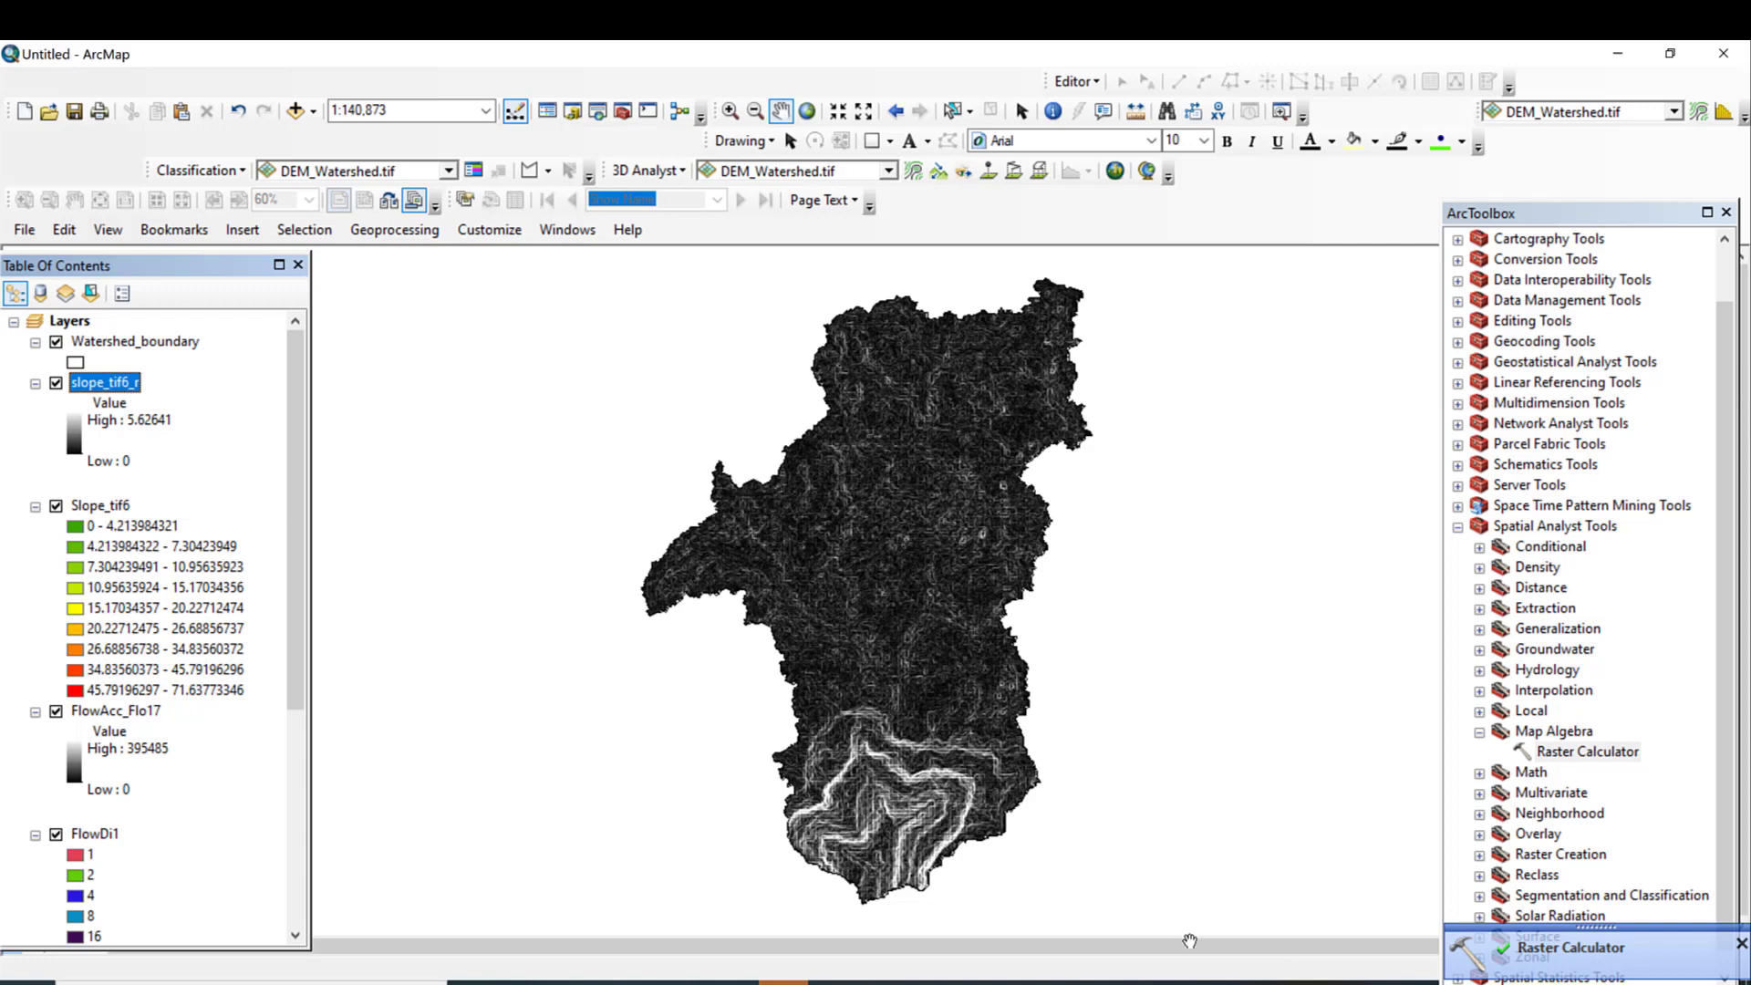
Step: Check the Tan slope formula in the Word notes and begin a new Raster Calculator expression in ArcMap with the Con function
left_click(1173, 981)
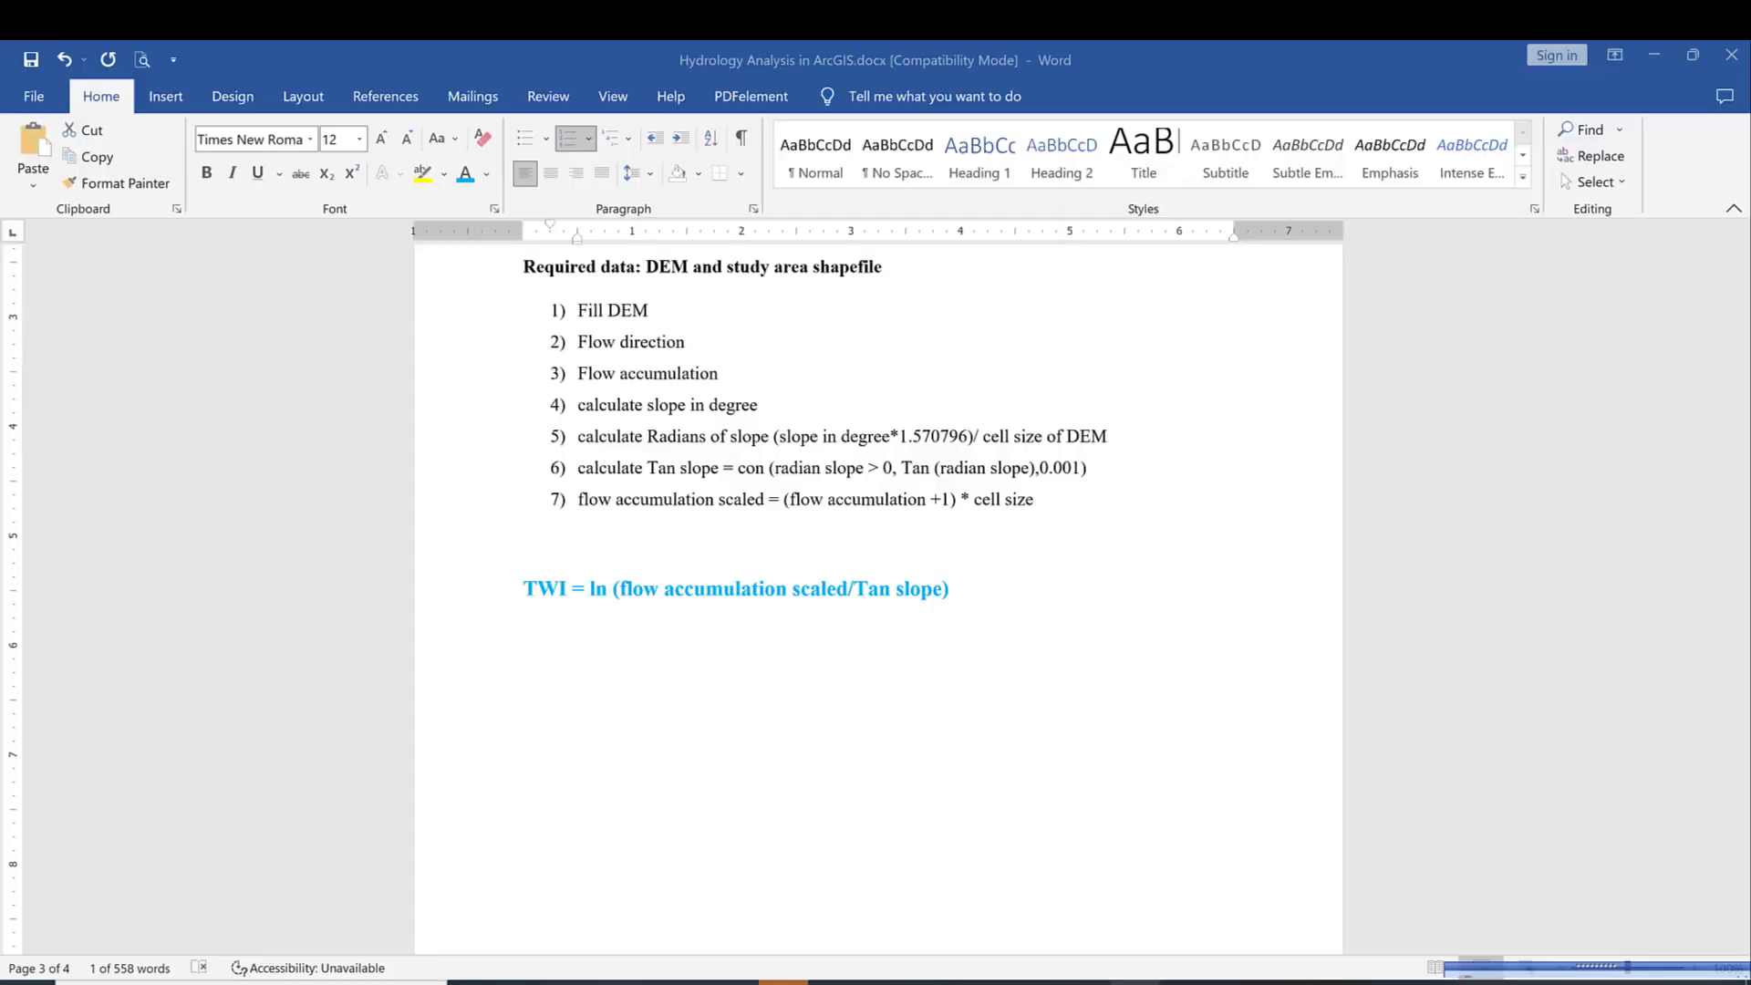
left_click(658, 469)
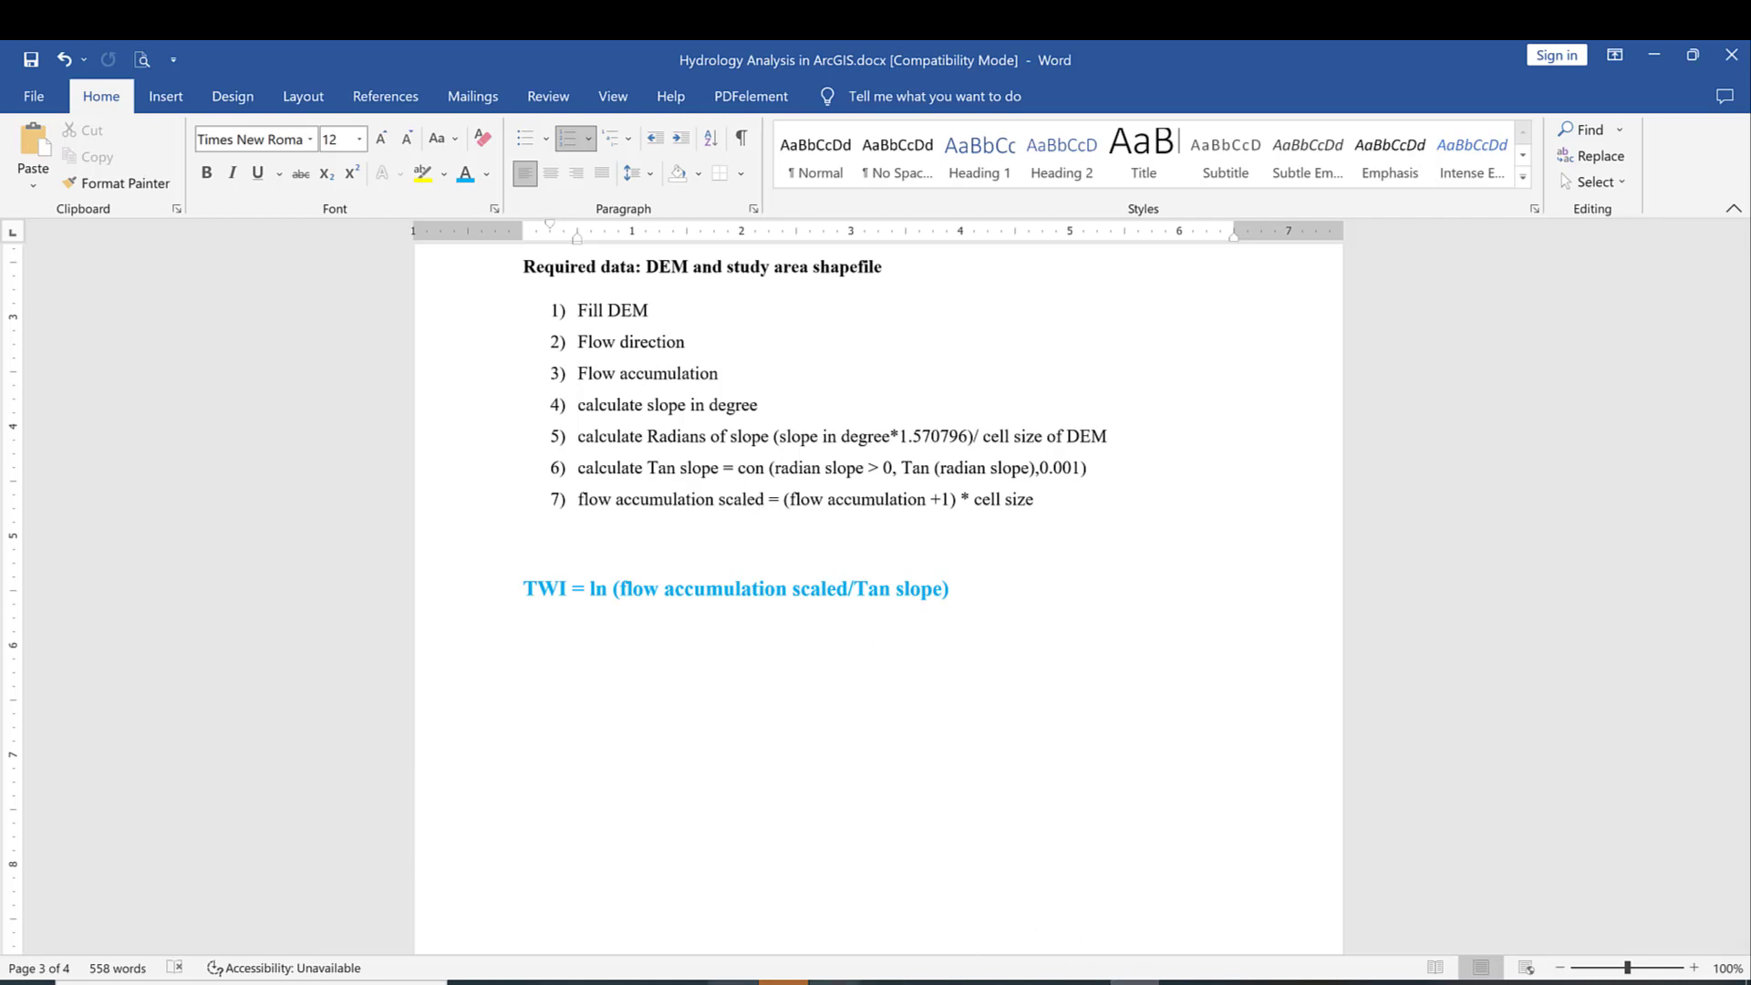
key("alt+Tab")
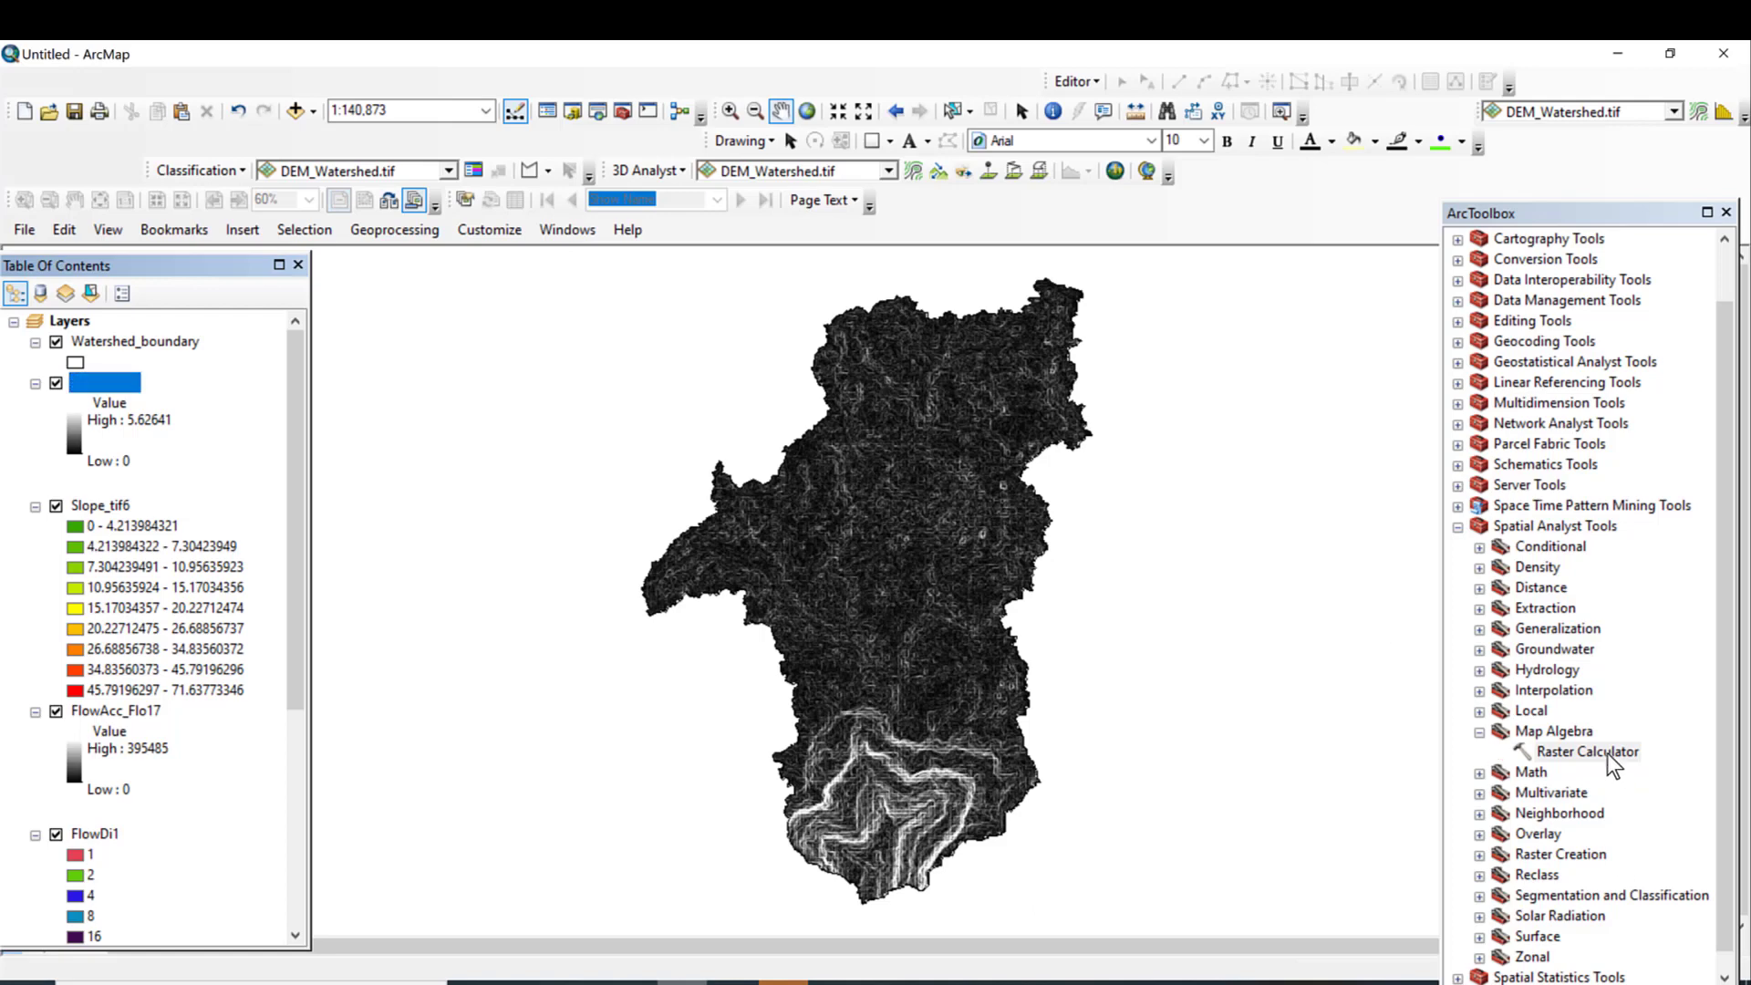
double_click(1606, 753)
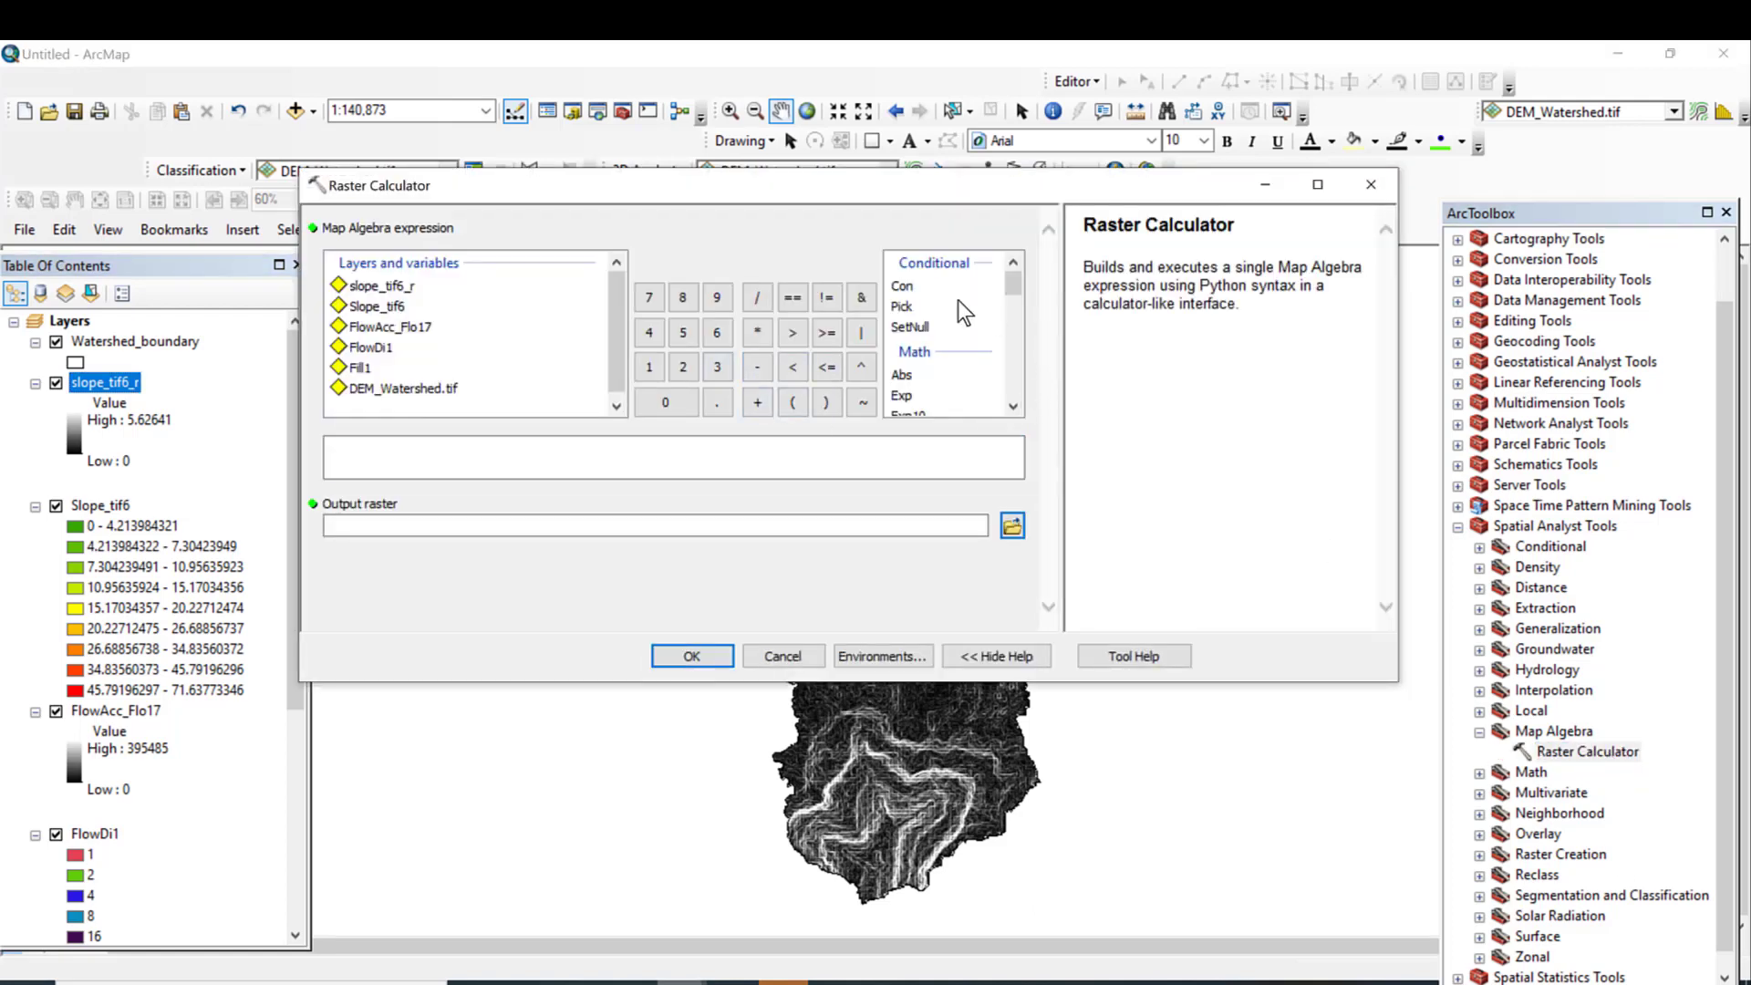
double_click(907, 289)
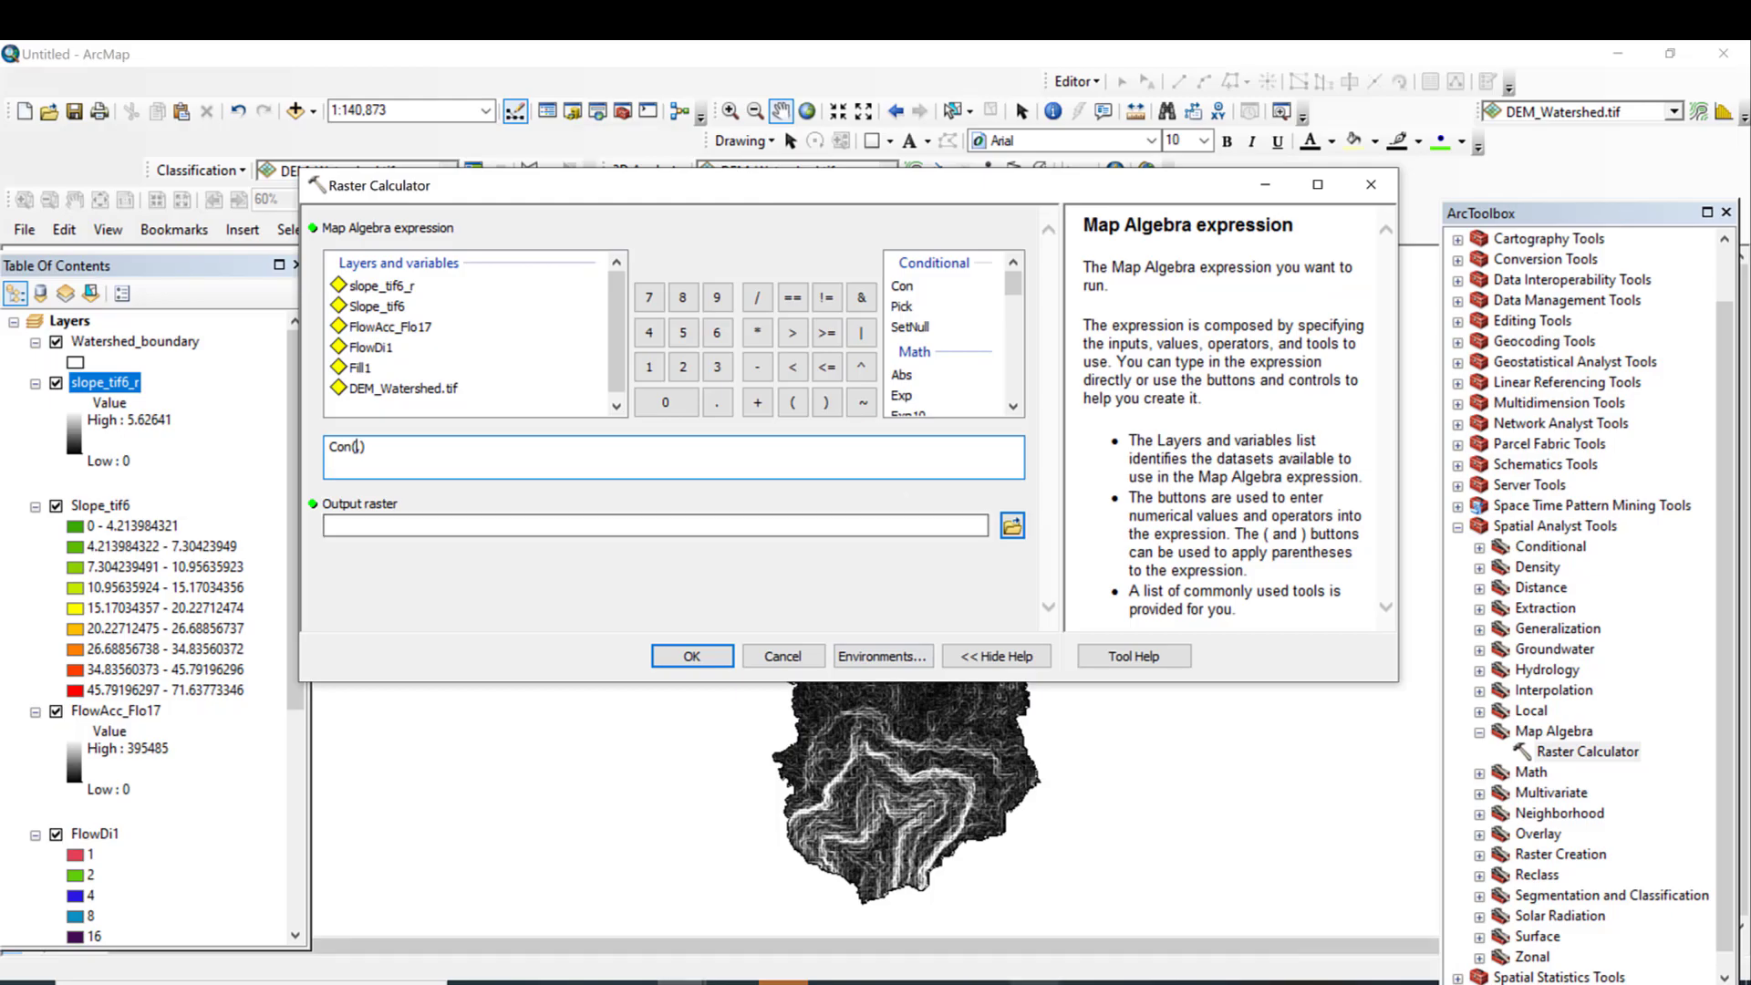
Step: Recheck the Word notes and set the Con condition in ArcMap's Raster Calculator to "slope_tif6_r" > 0, followed by a comma
key("alt+Tab")
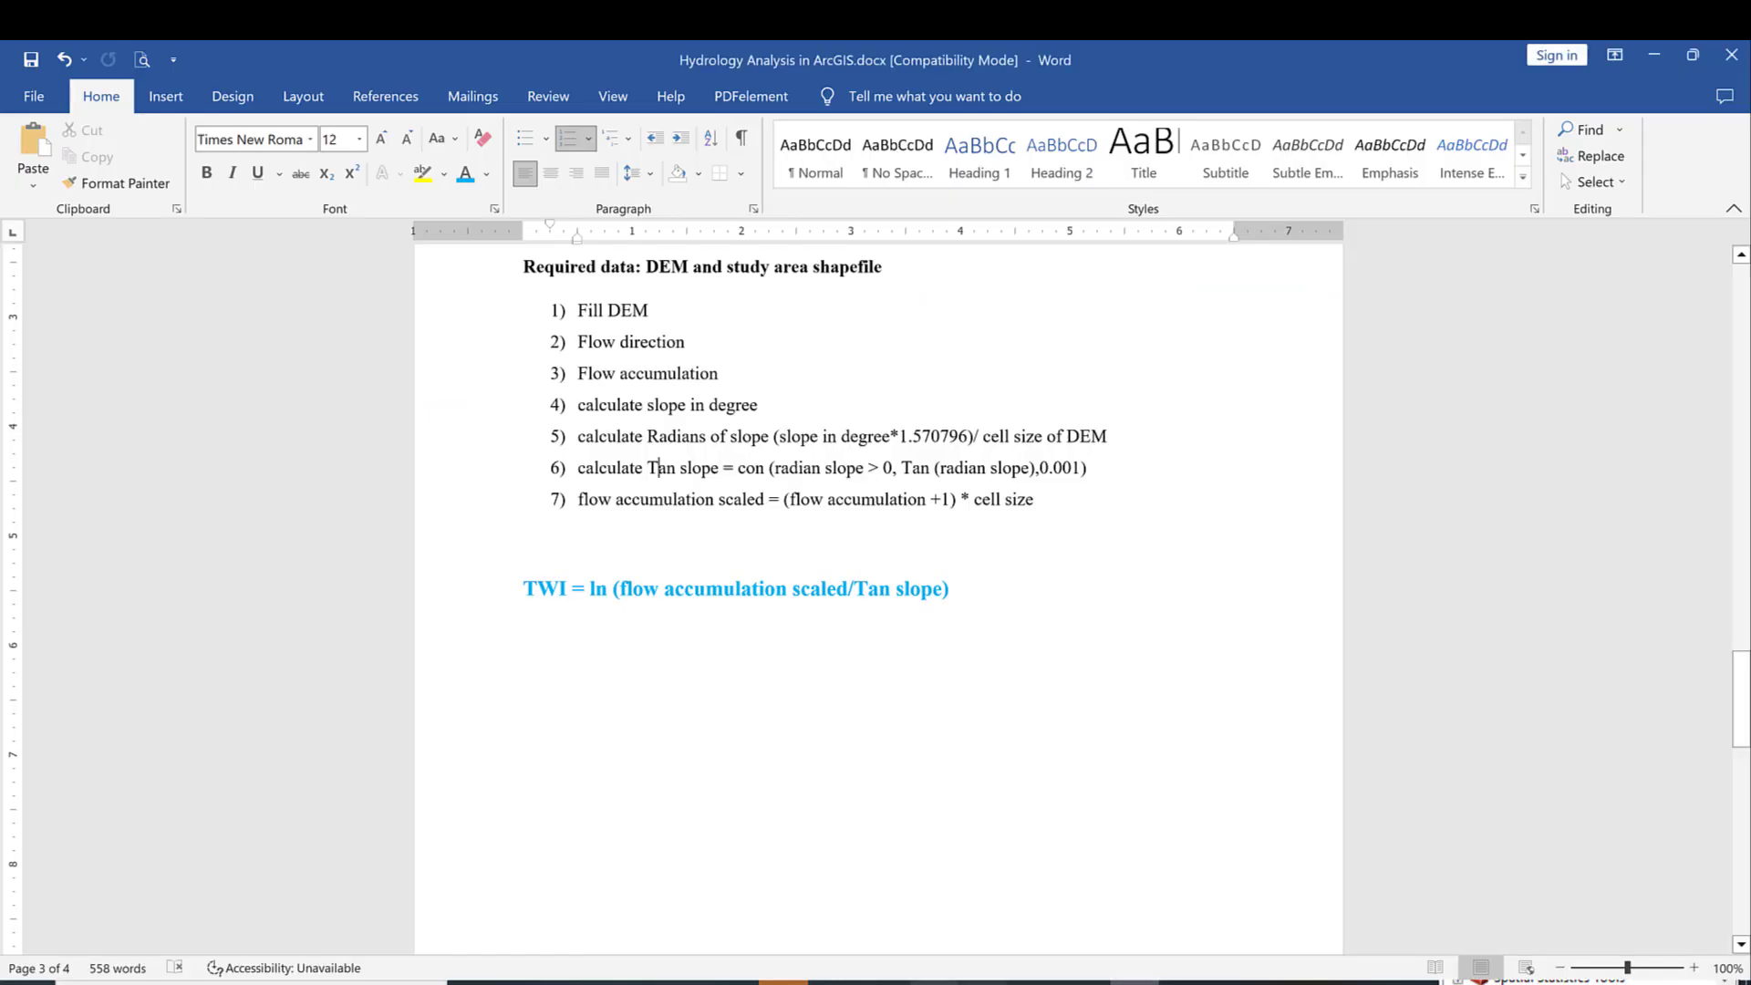
mouse_move(682, 981)
left_click(750, 859)
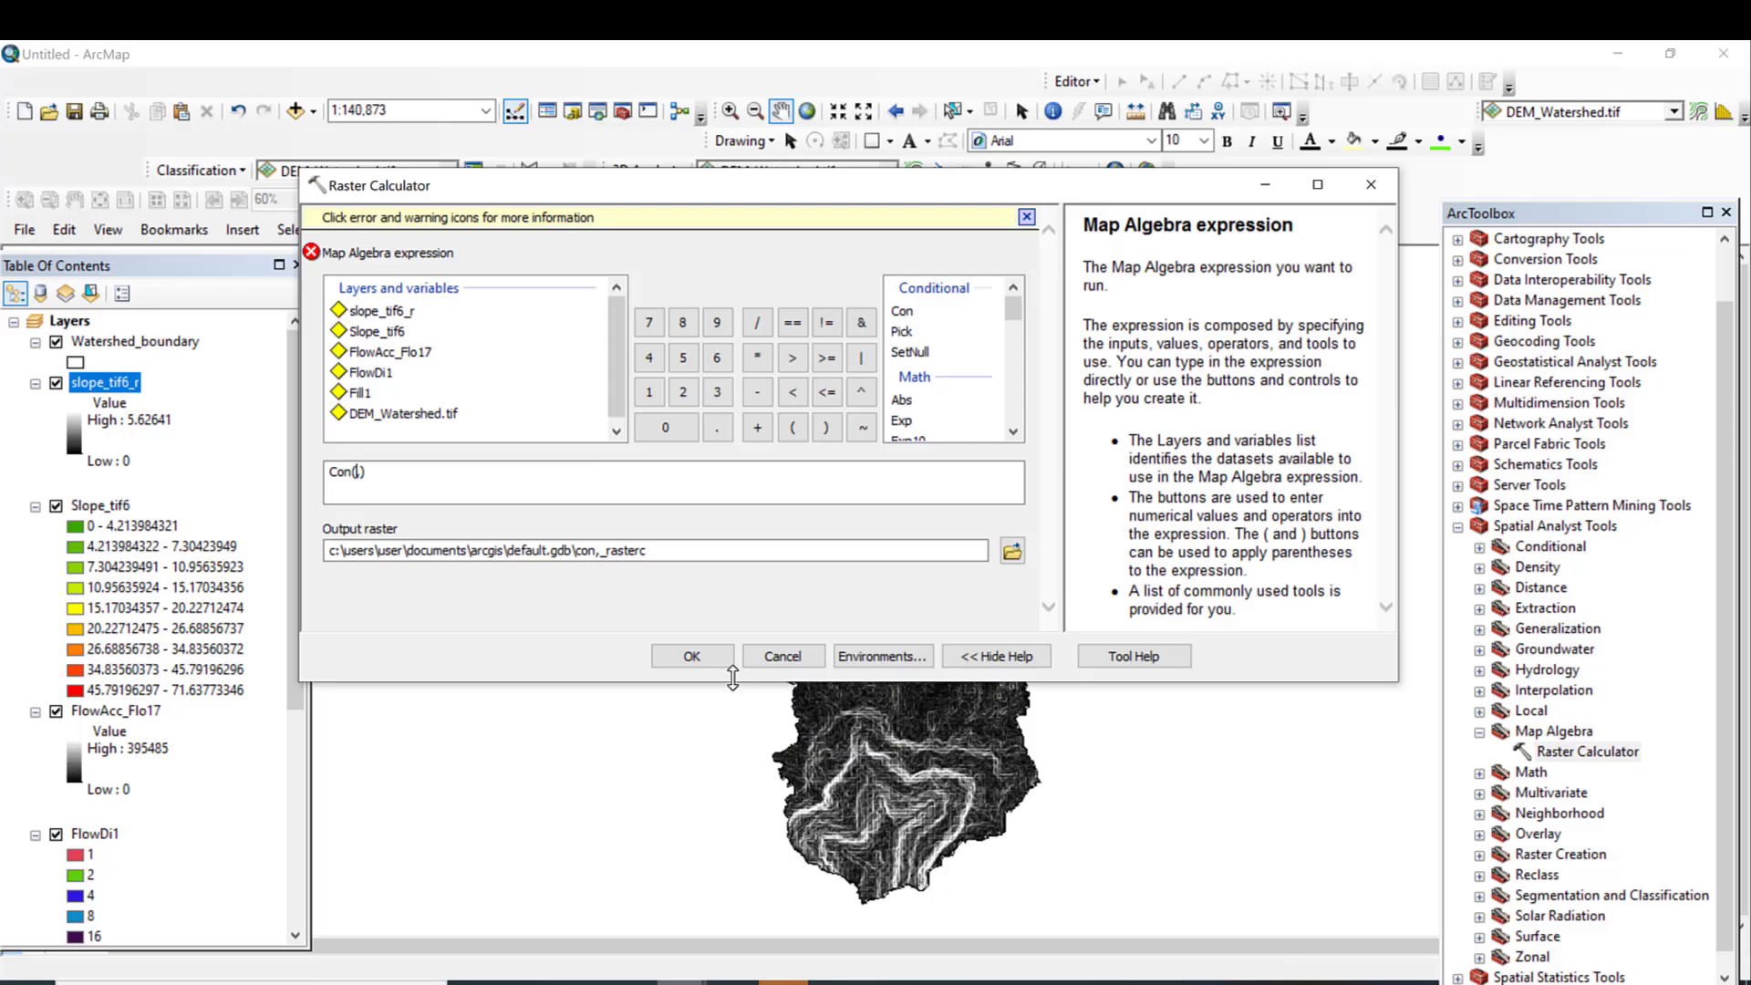
double_click(378, 312)
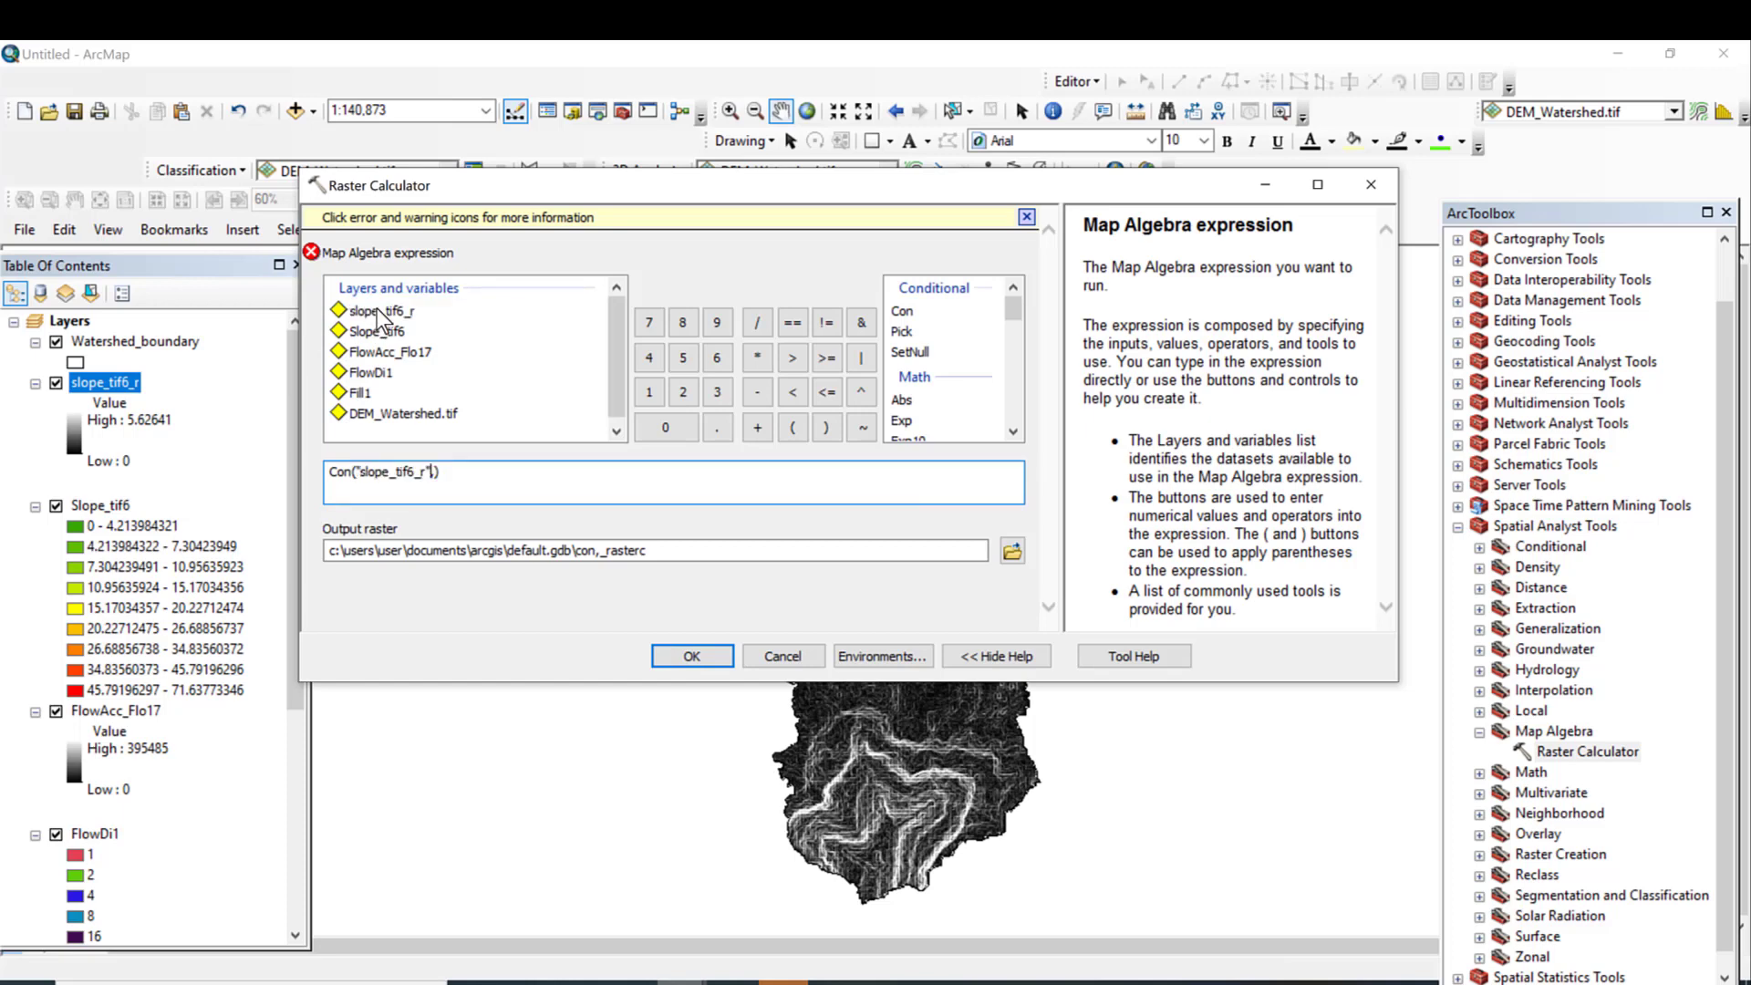
type(",")
left_click(799, 359)
left_click(677, 429)
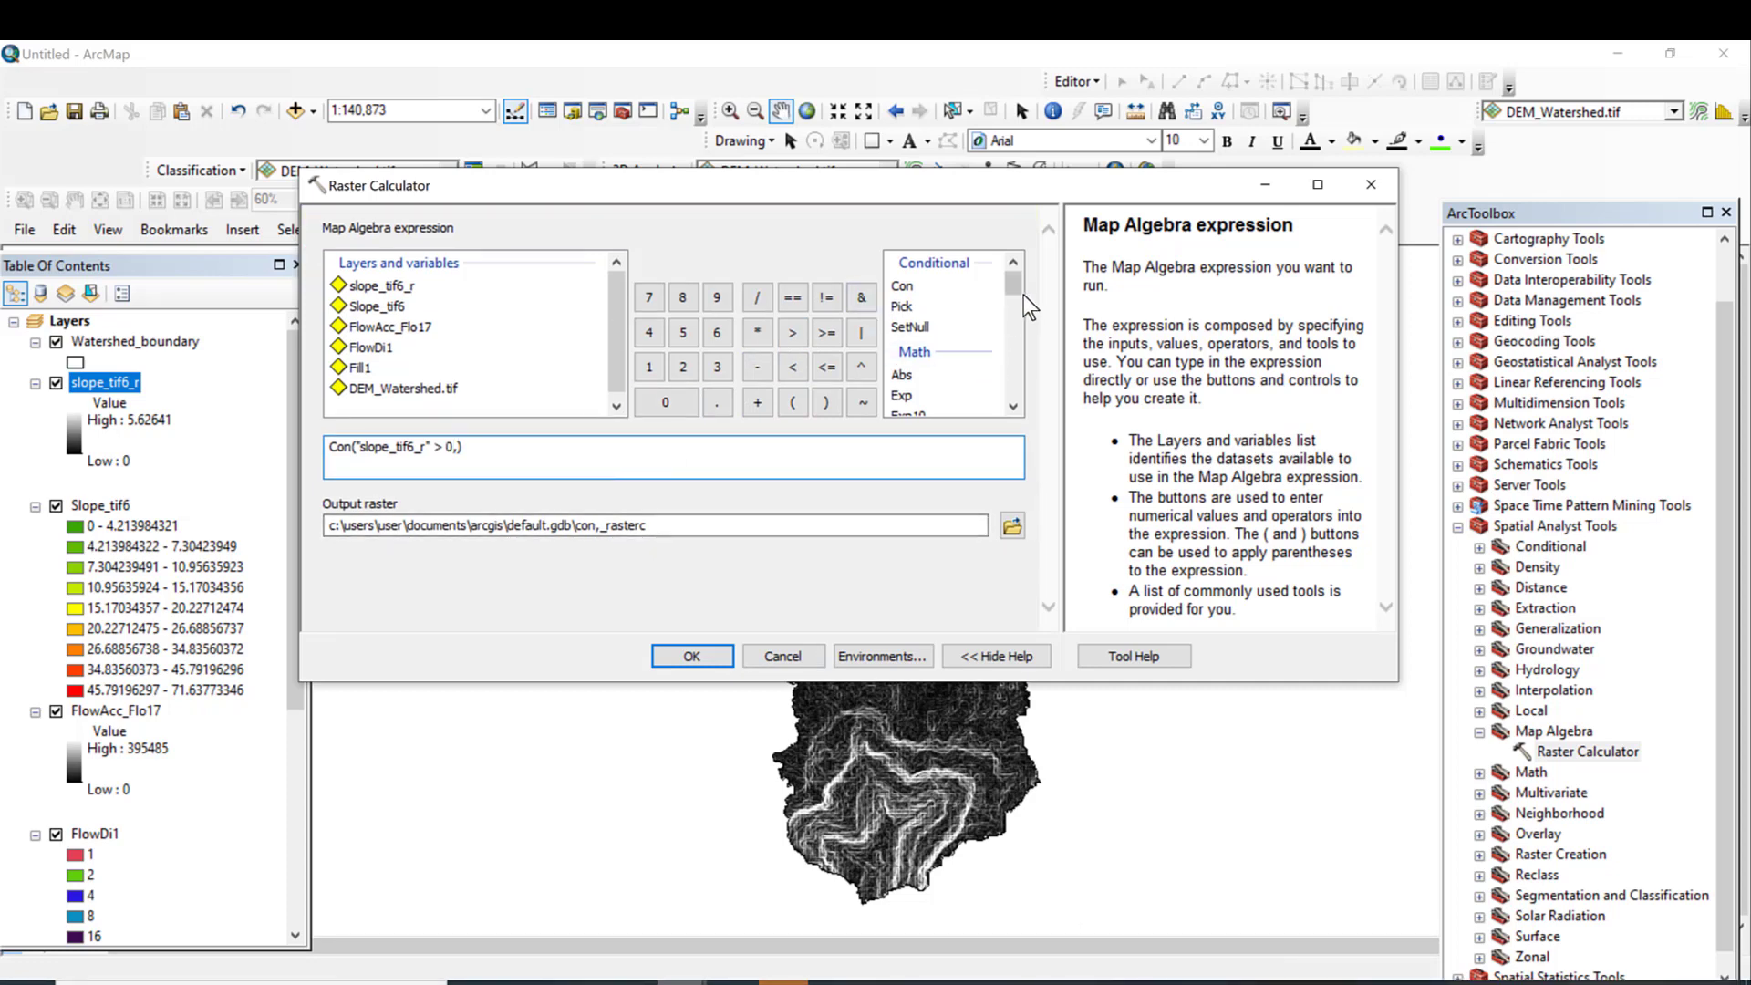
Step: Complete the expression as Con("slope_tif6_r" > 0,Tan("slope_tif6_r"),0.001) and run it with the default output raster
left_click_drag(1015, 292, 1012, 376)
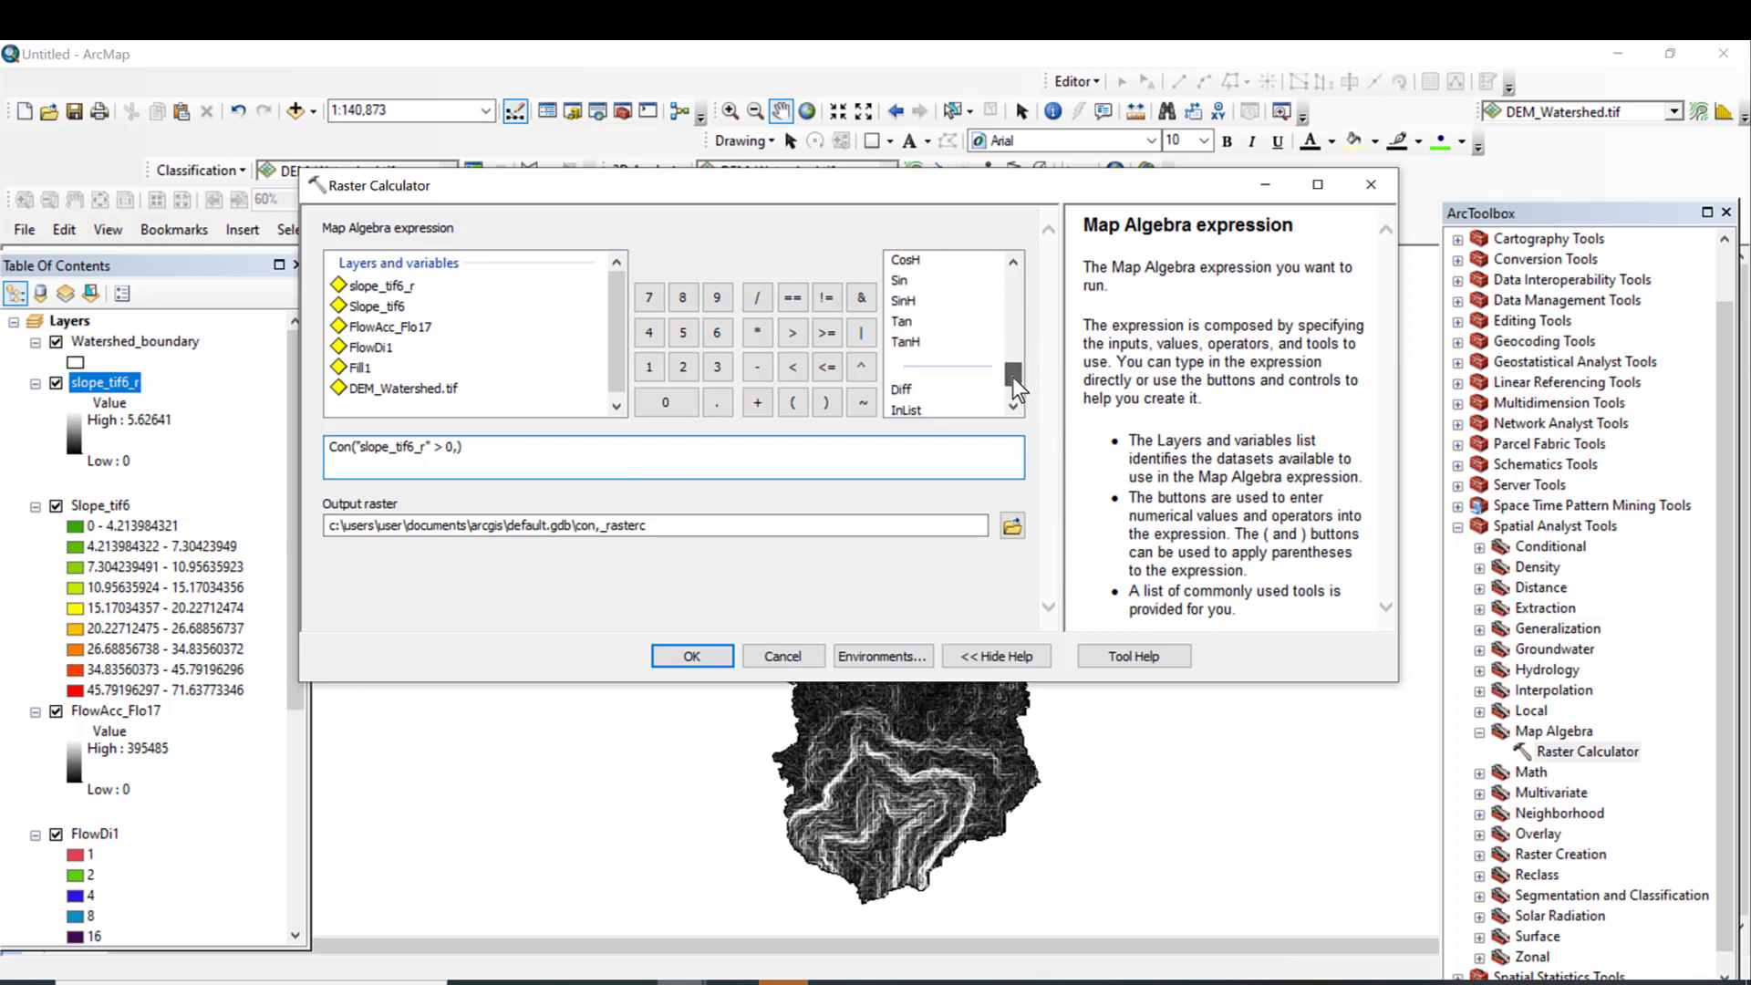
double_click(902, 322)
double_click(394, 286)
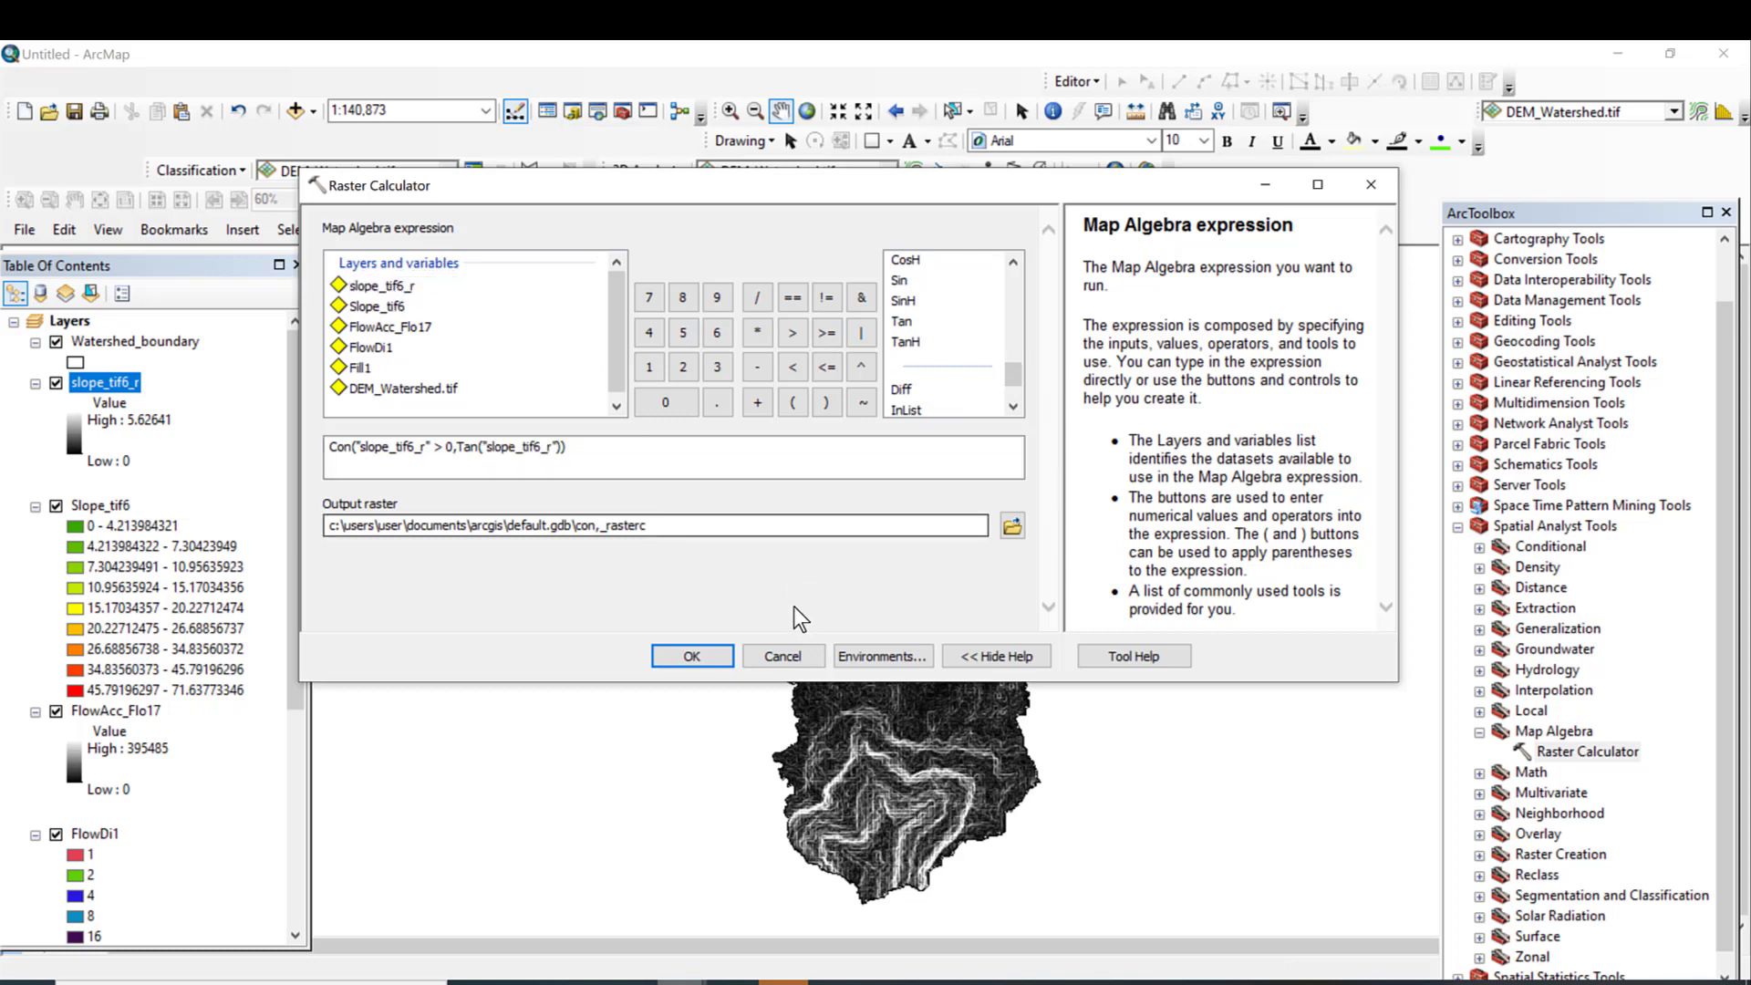
type(",0.001)")
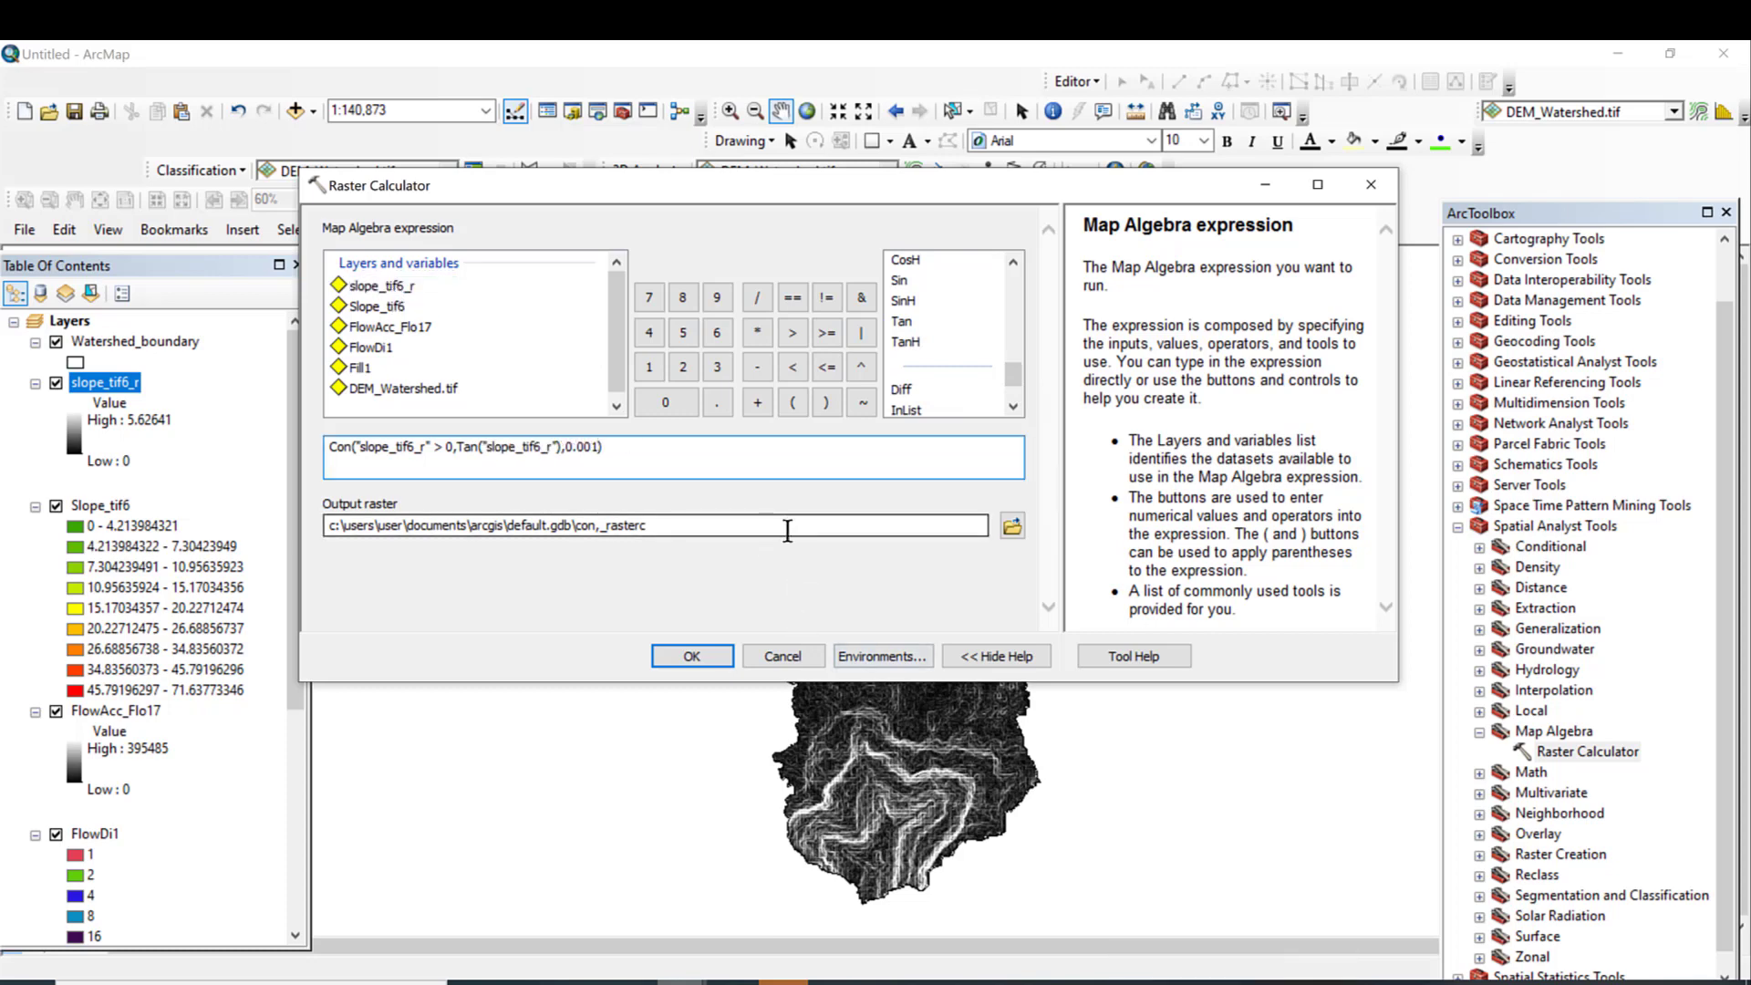
left_click(723, 525)
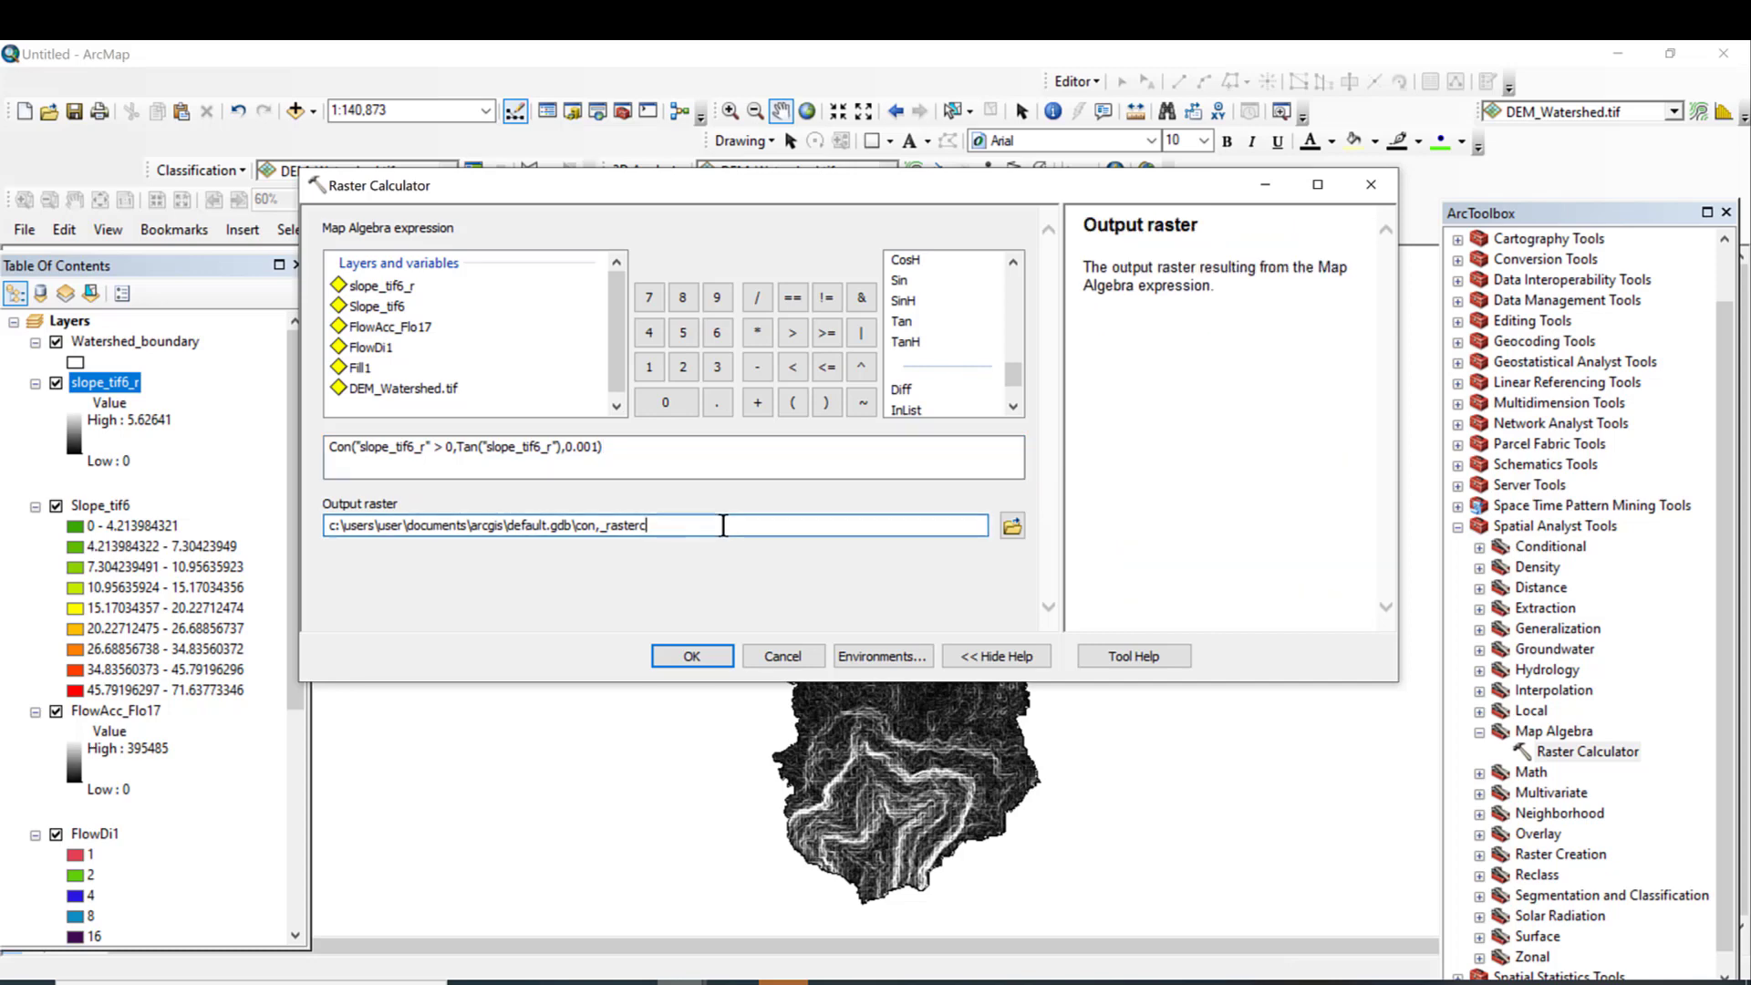
left_click(720, 457)
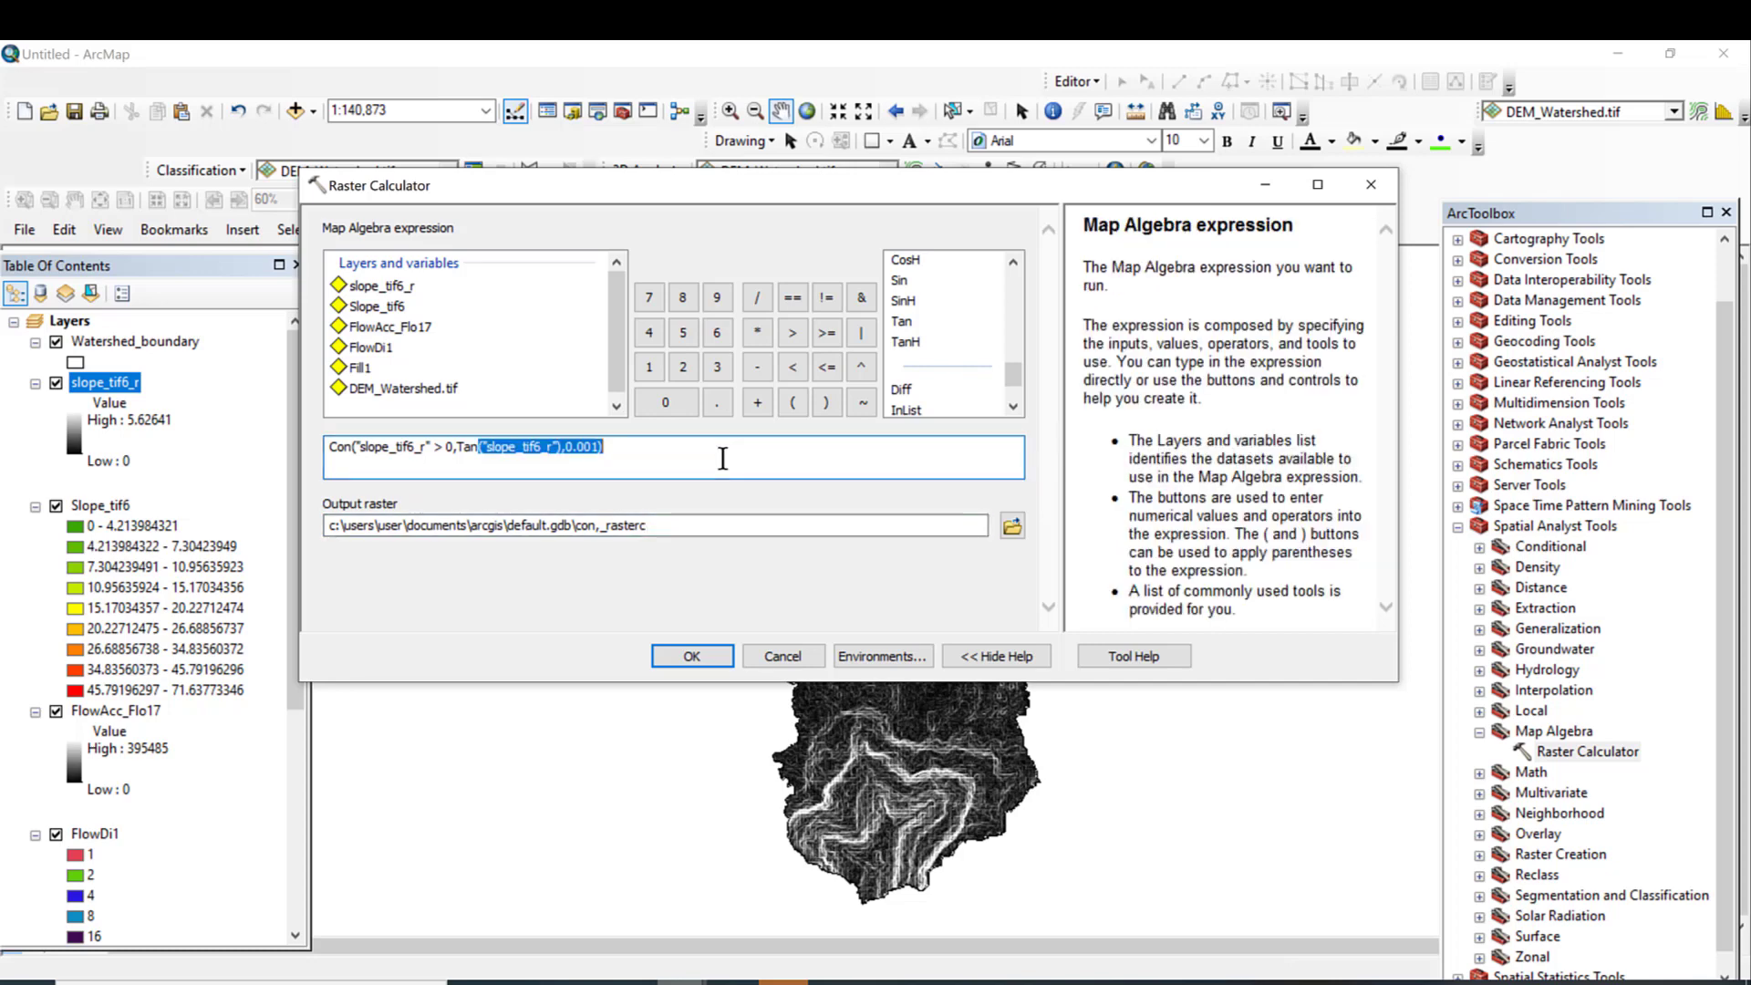
left_click_drag(723, 458, 160, 441)
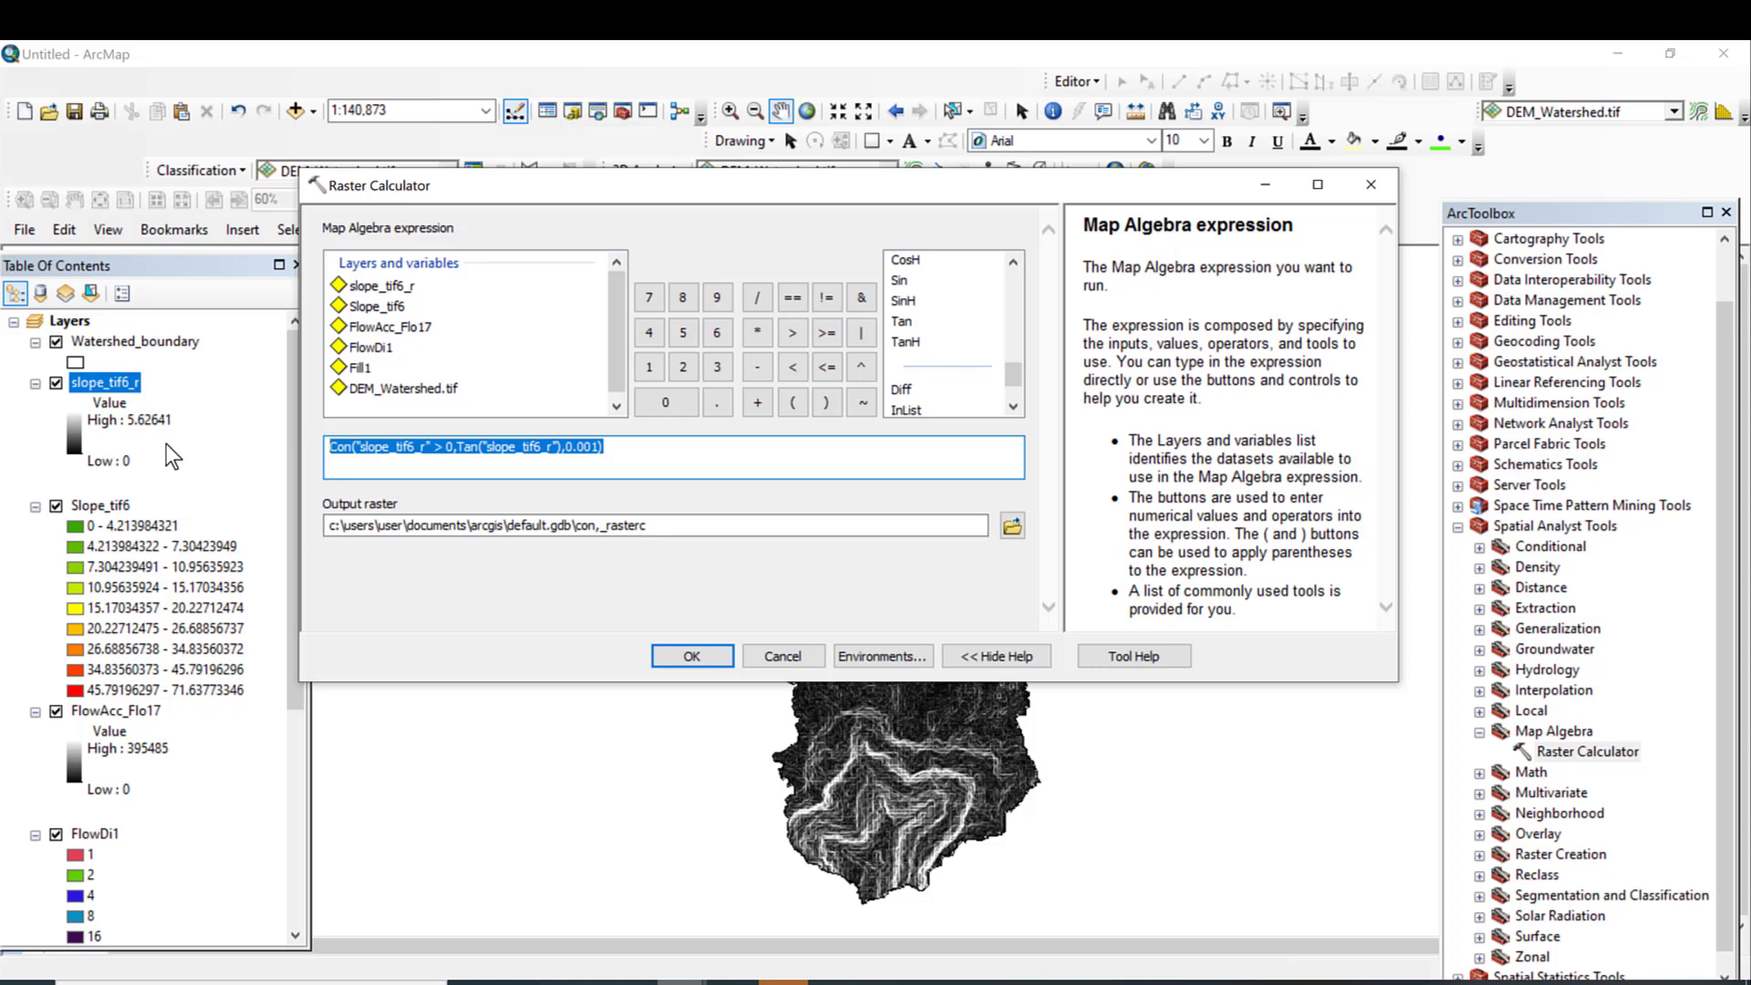
left_click(698, 460)
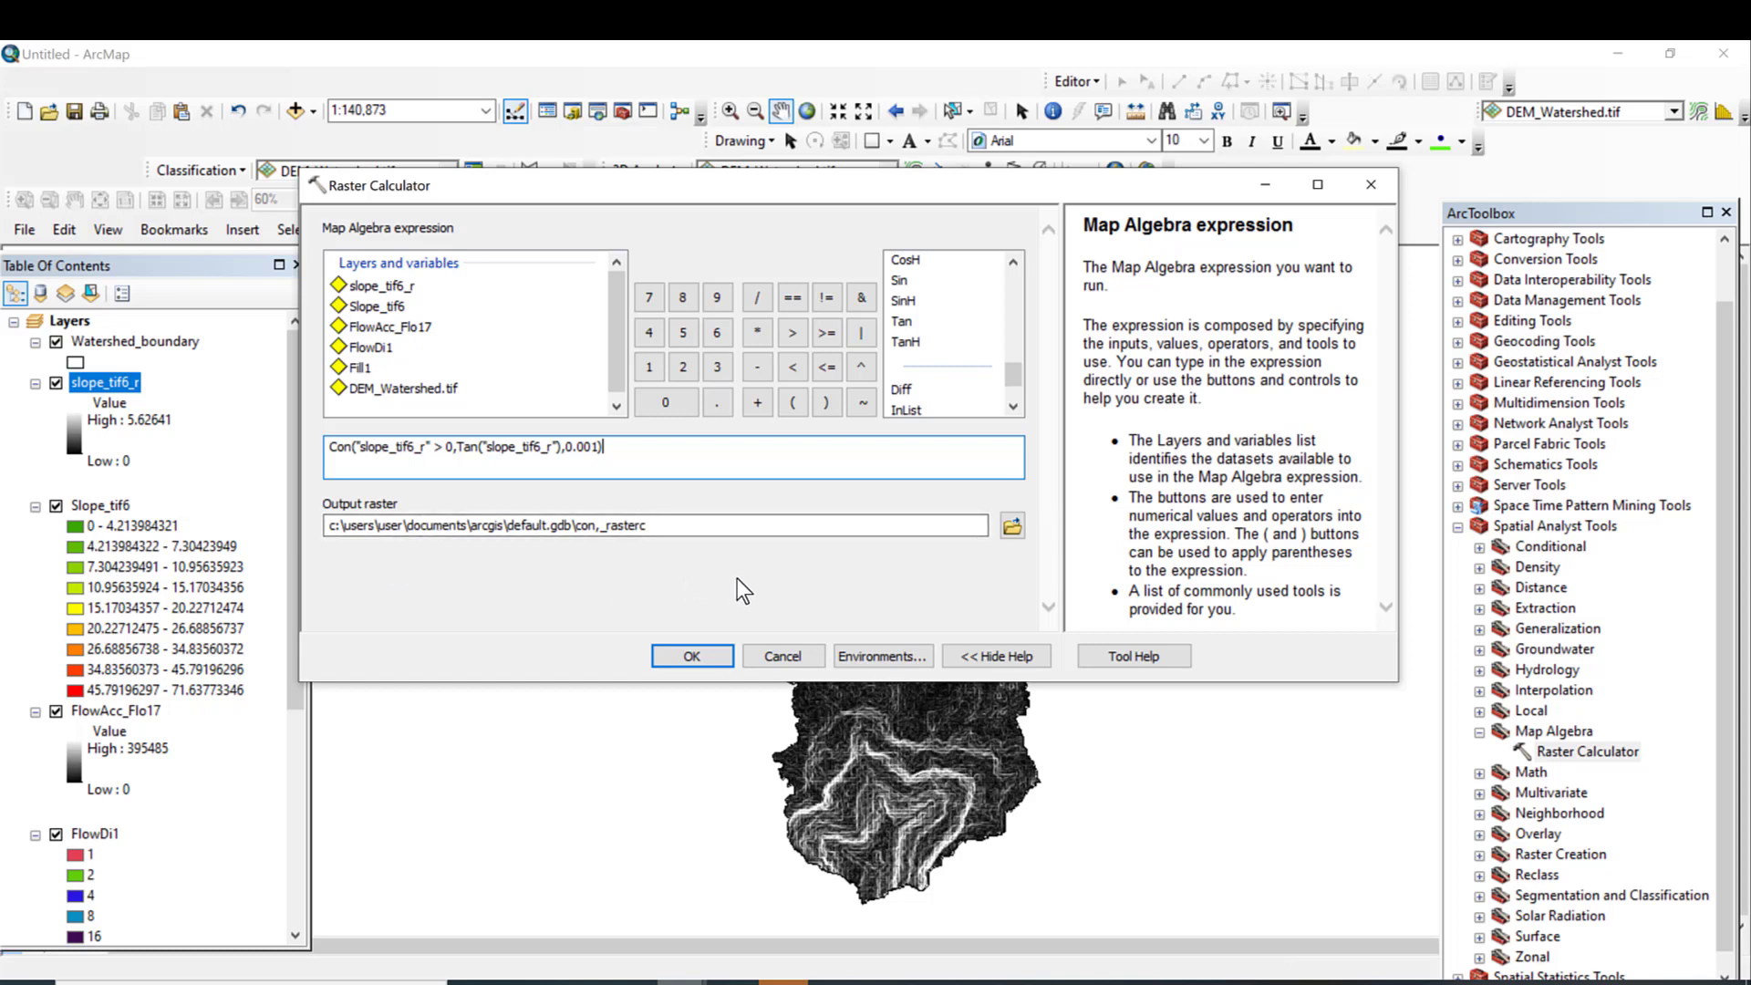
left_click(710, 650)
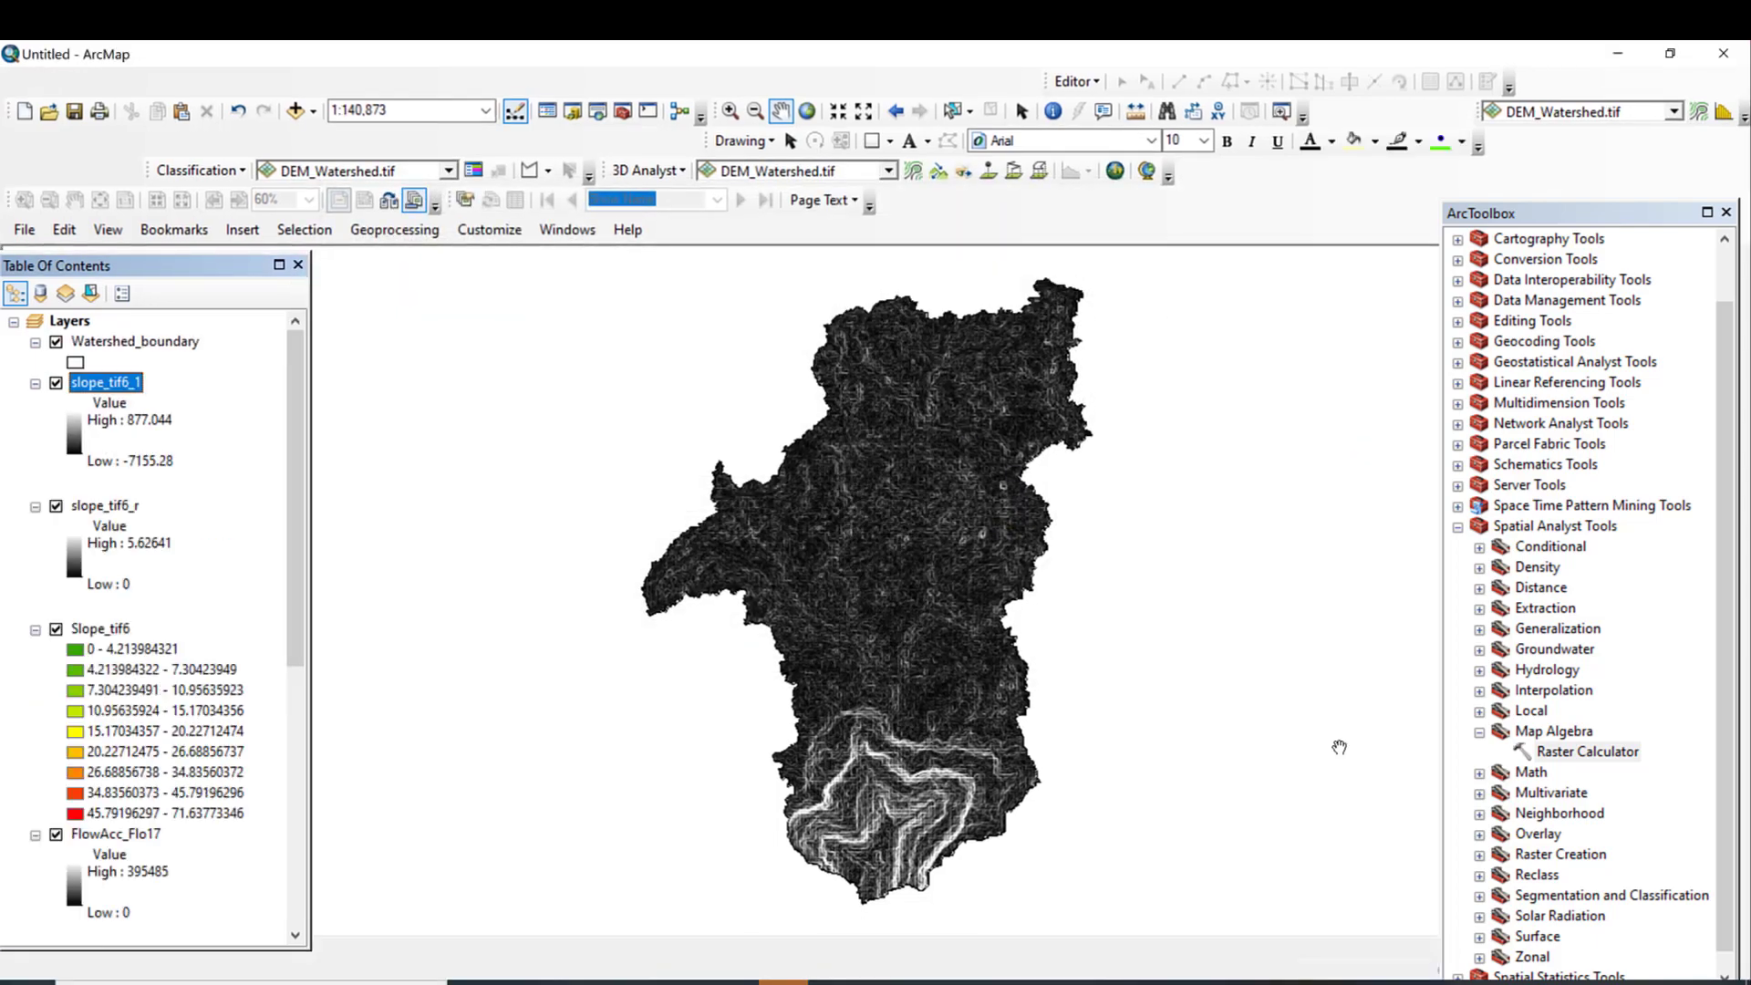
Step: Check the calculation steps in the Word notes and rename the new tangent raster layer in ArcMap as Tanslope
mouse_move(1183, 982)
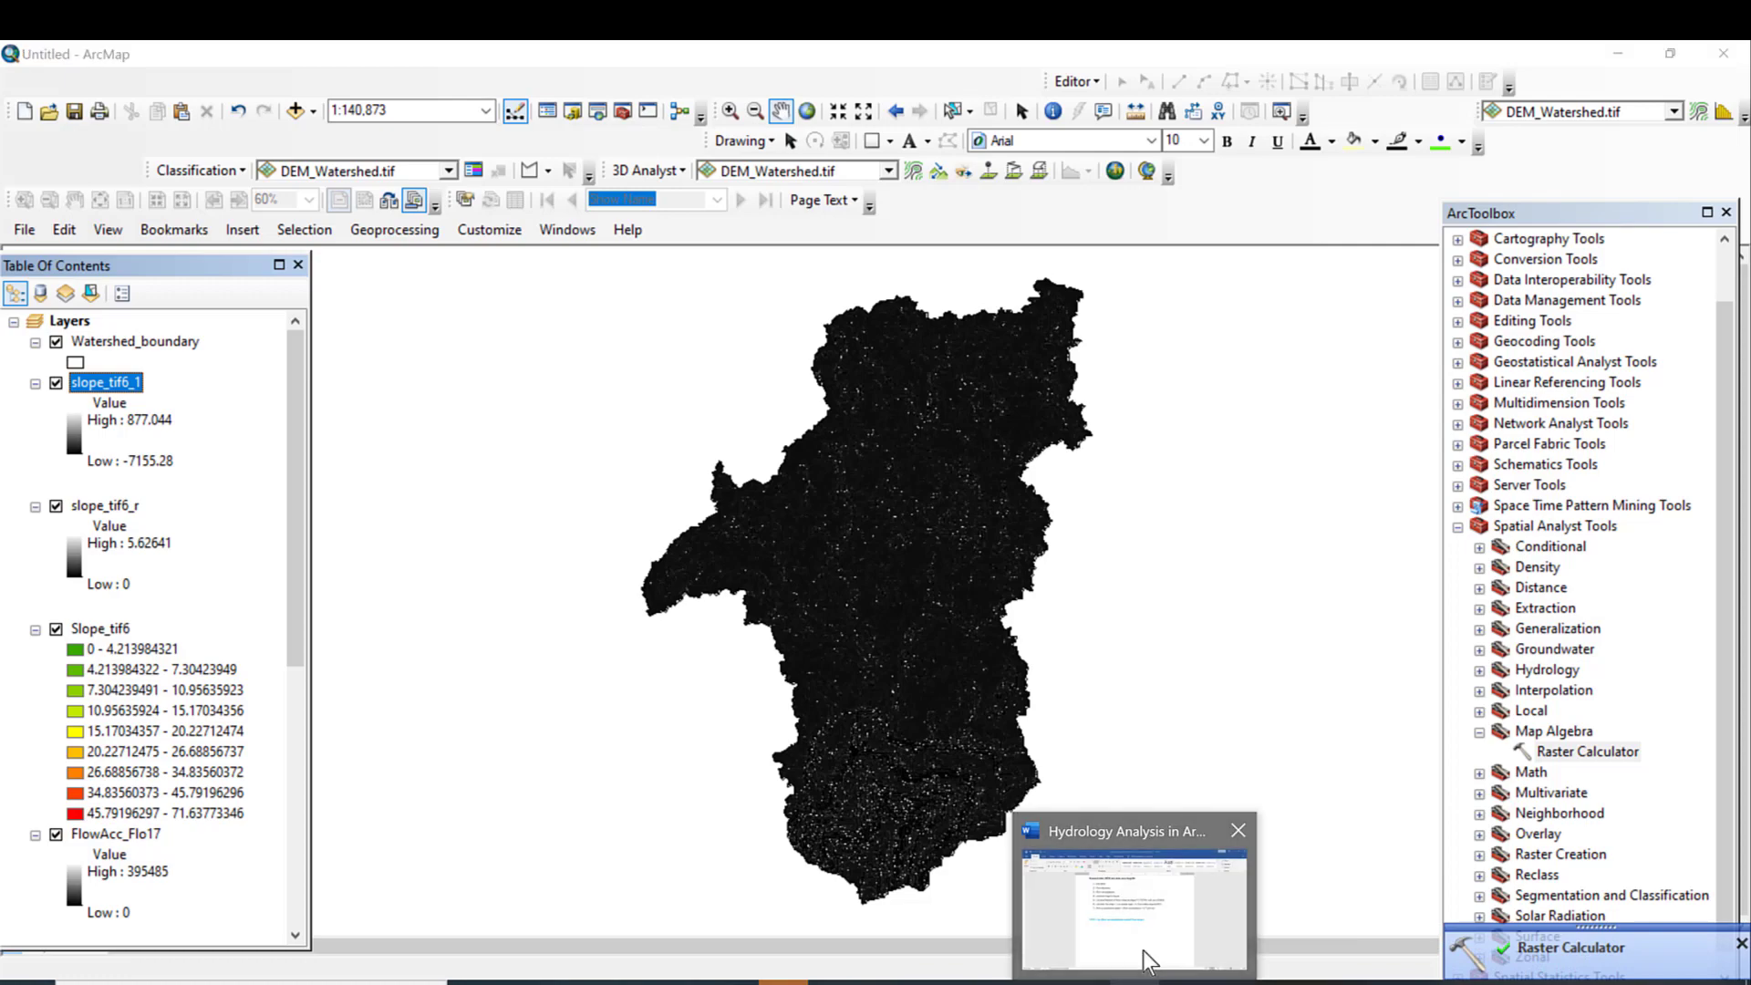
left_click(1141, 950)
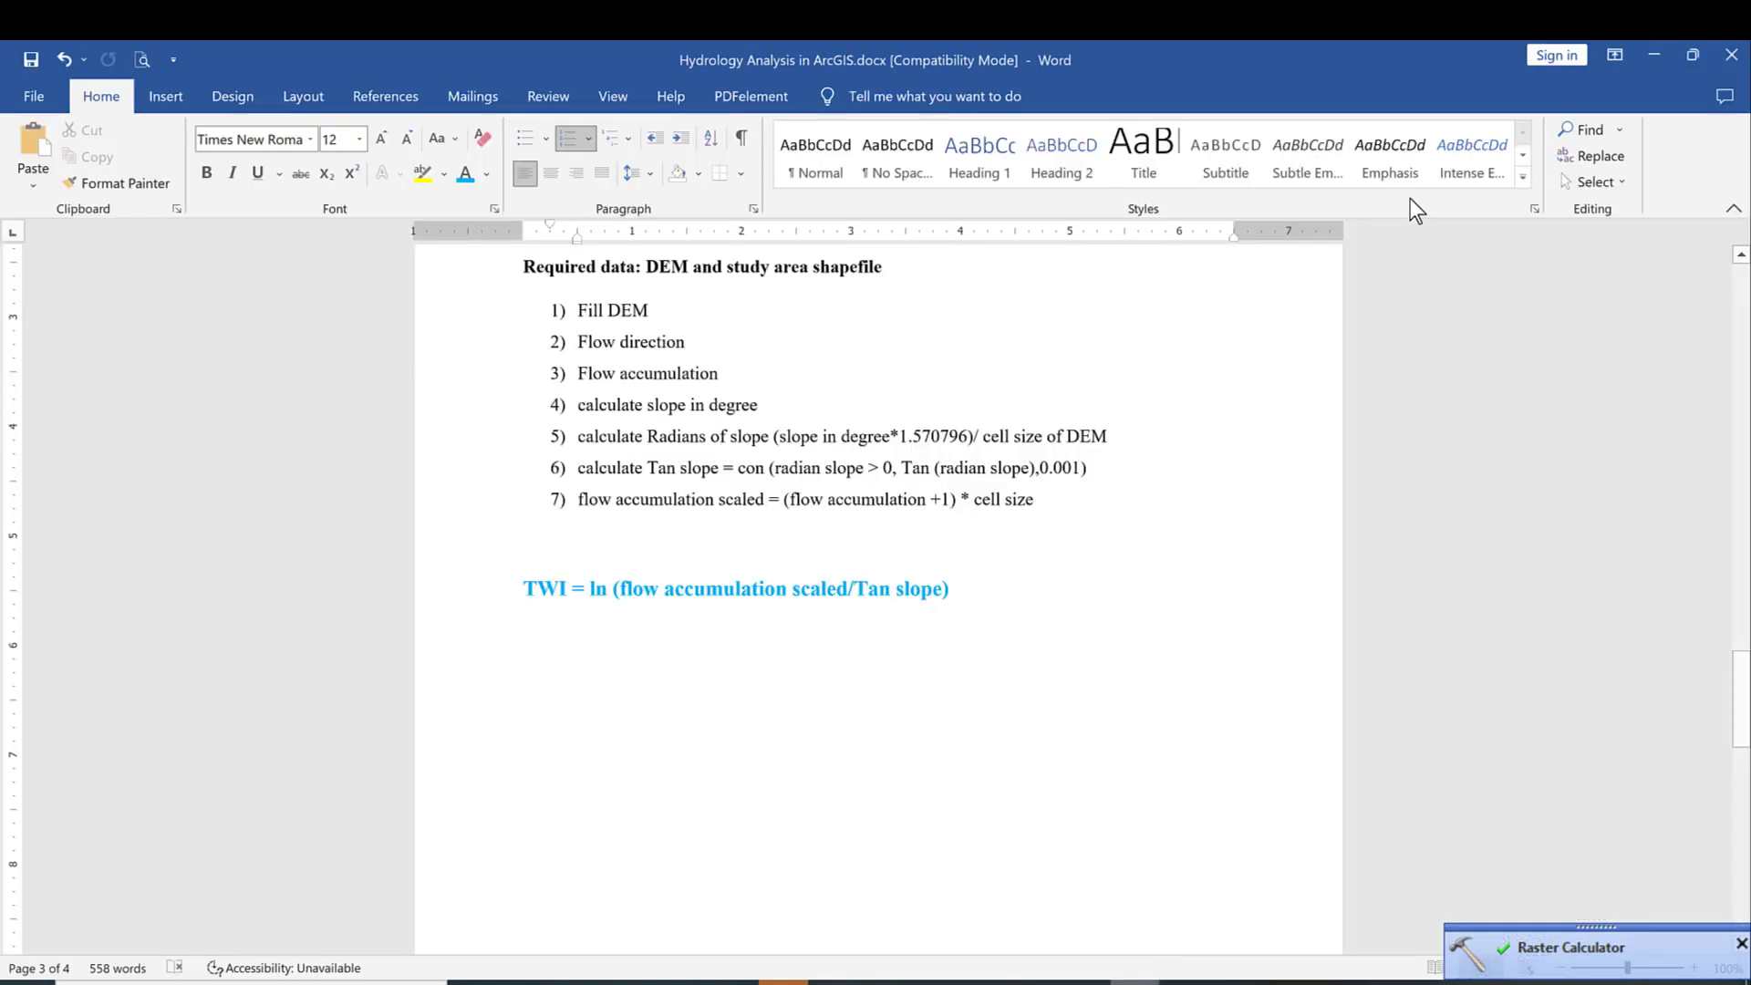
left_click(1653, 55)
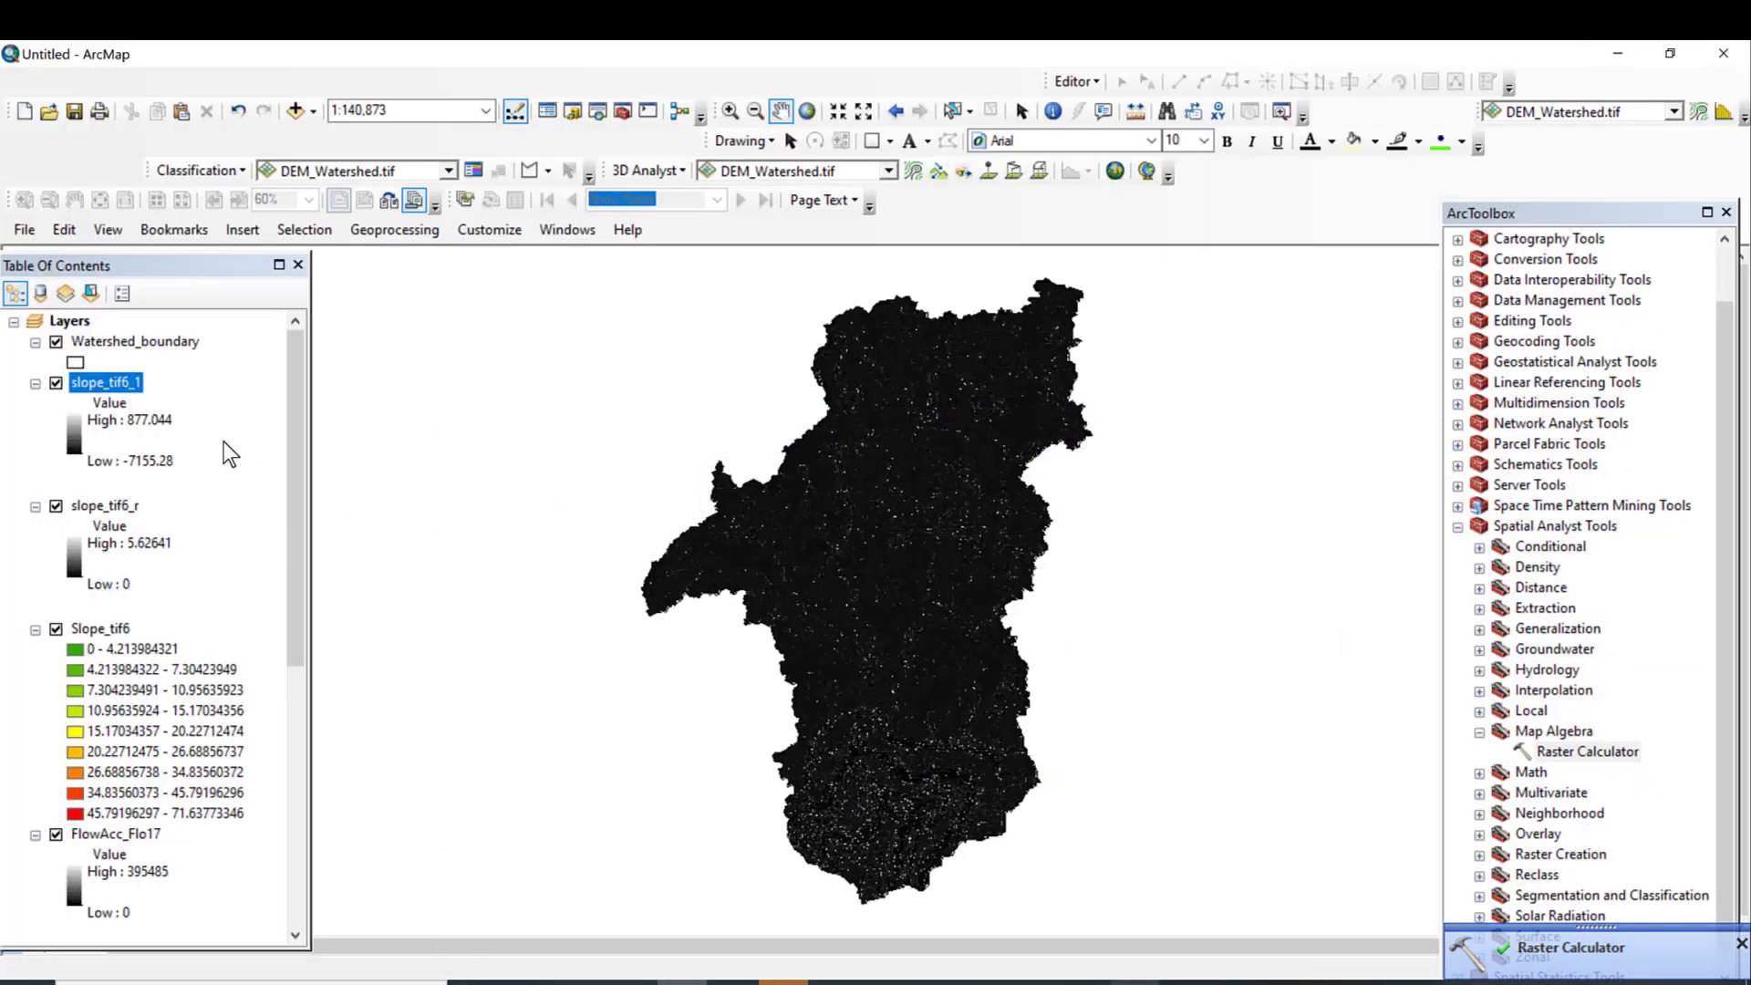
left_click(116, 382)
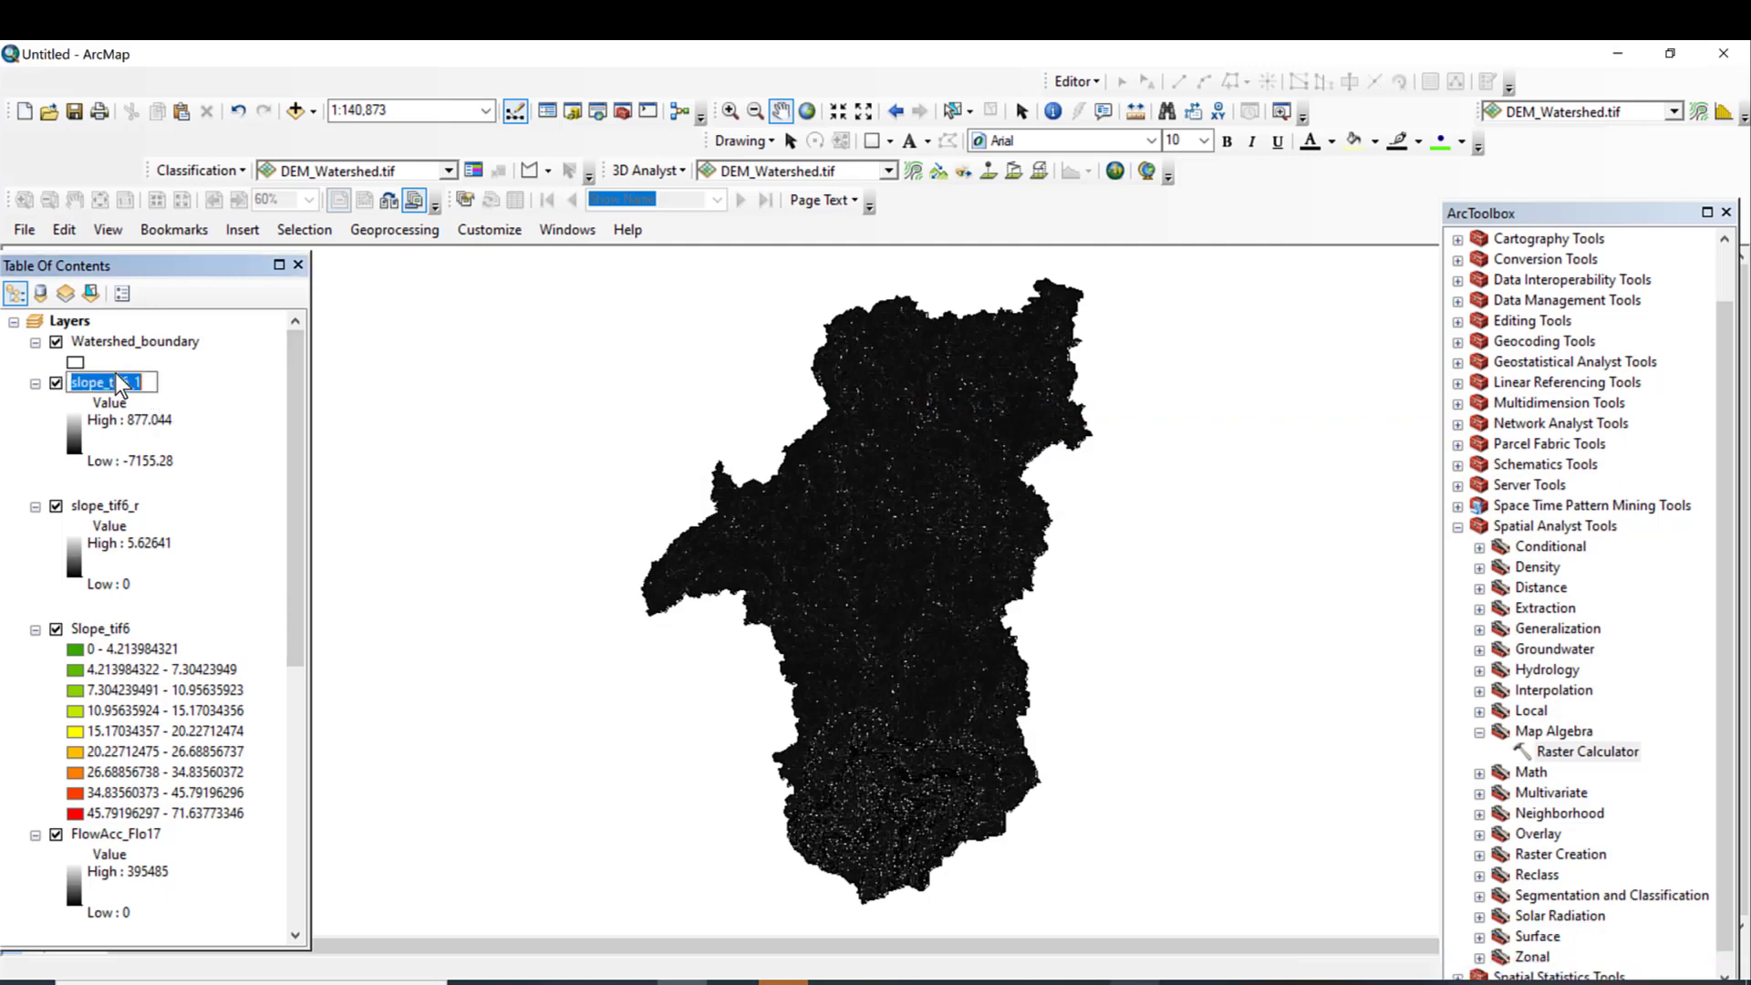
type("Tanslope")
key("Return")
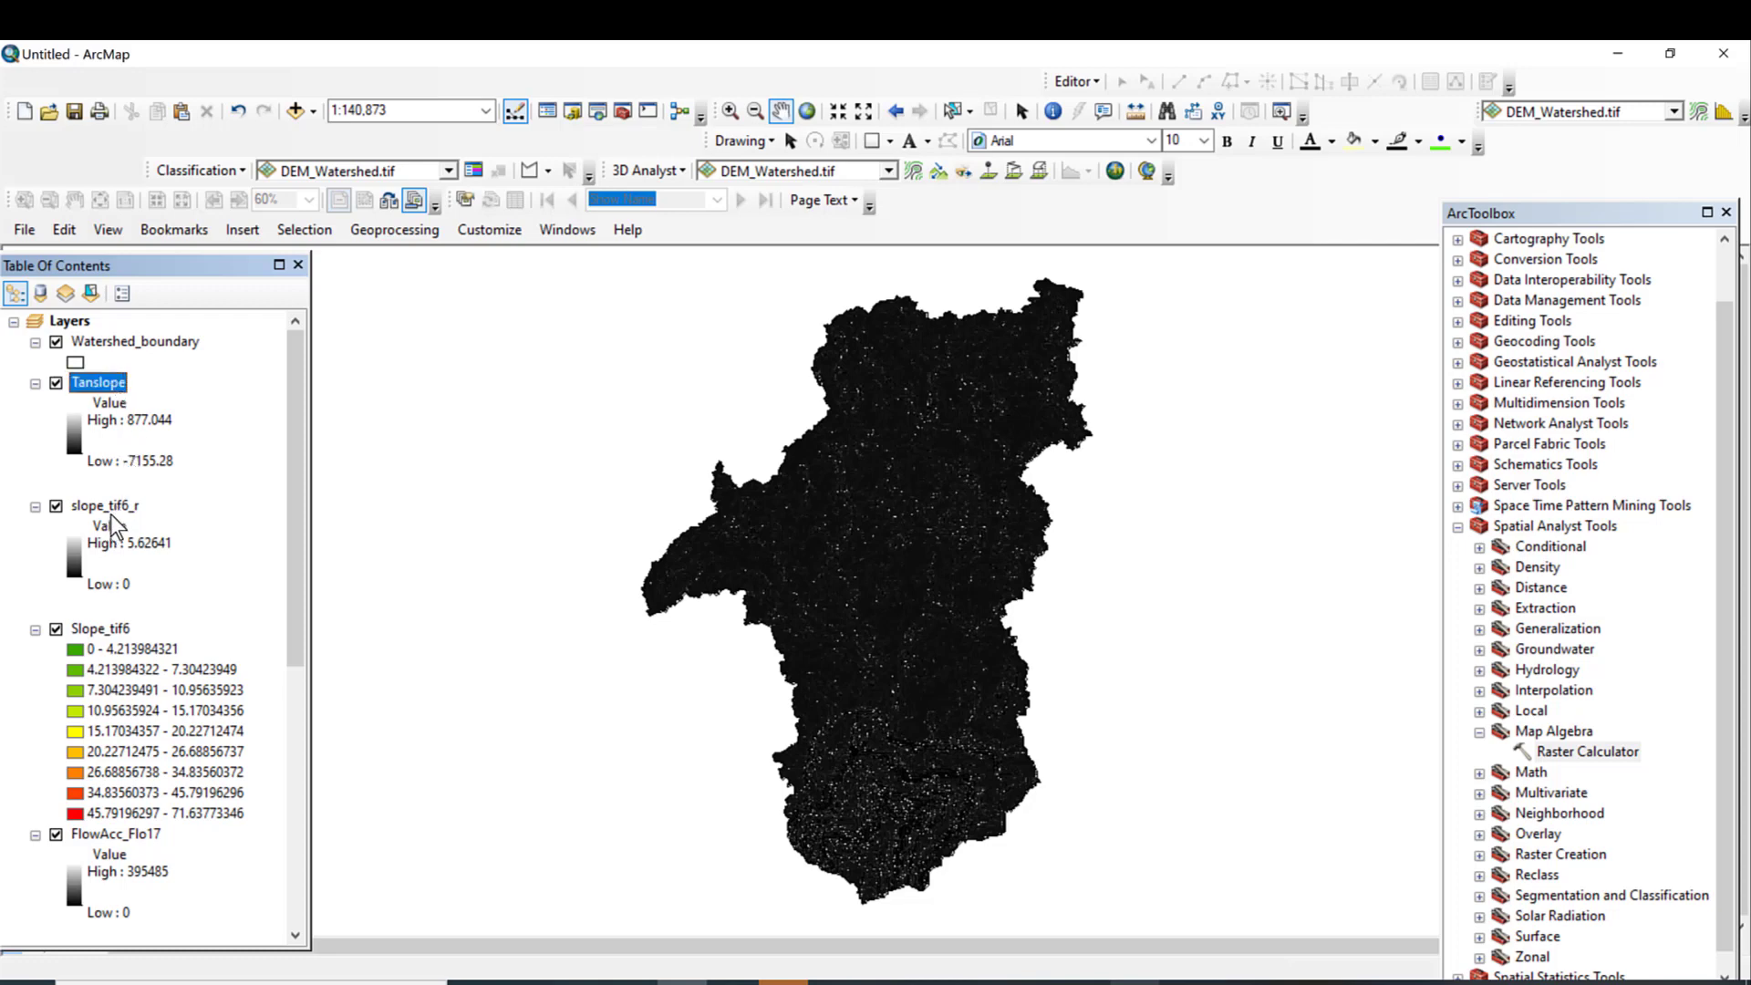
Step: Rename the slope_tif6_r layer as Radian slope
left_click(117, 506)
left_click(116, 507)
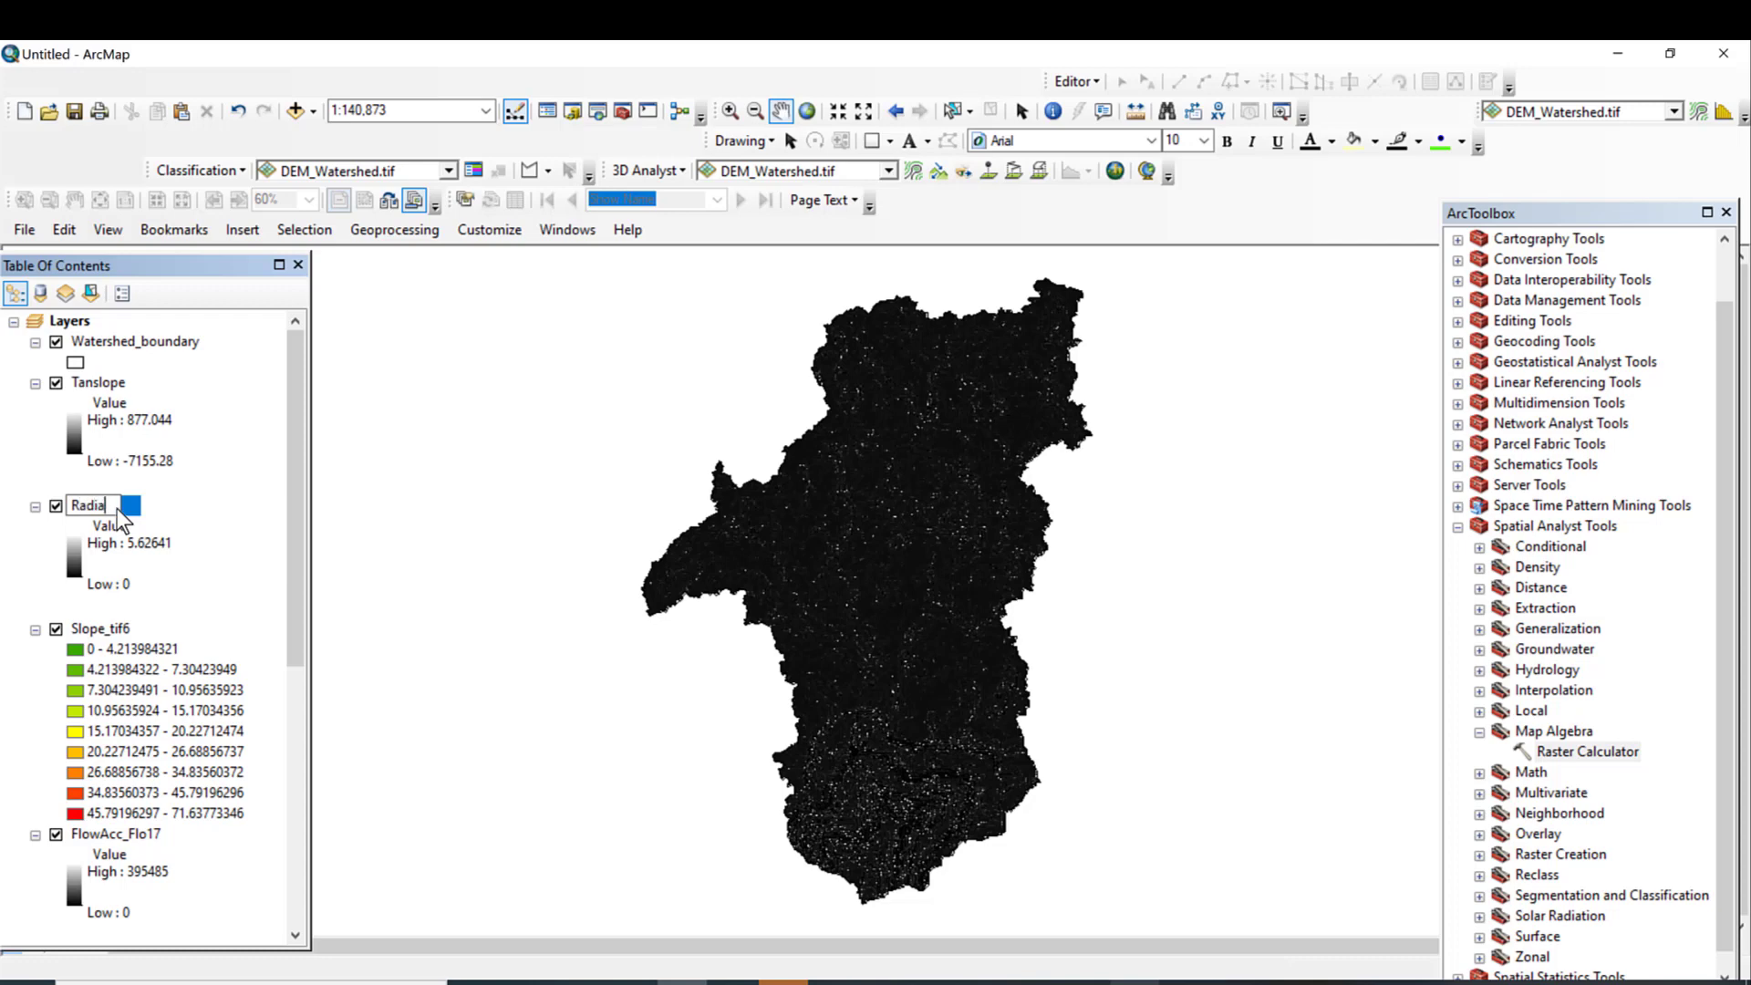
type("Radian slope")
key("Return")
left_click_drag(410, 538, 864, 588)
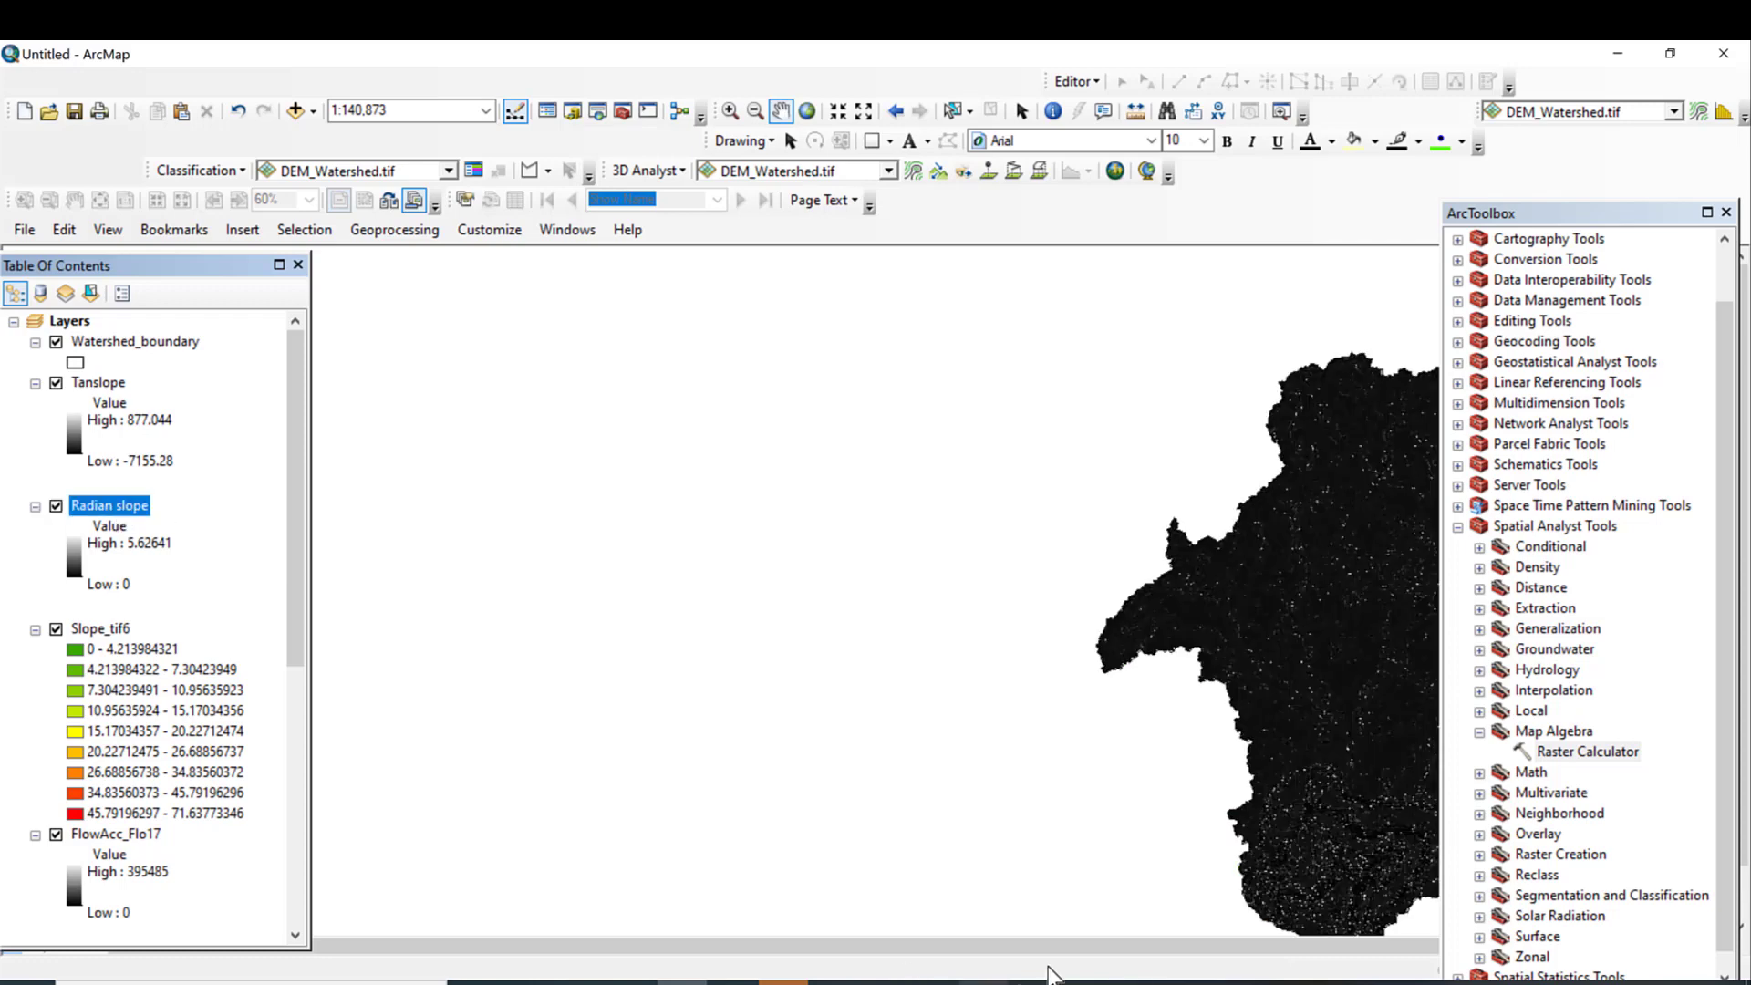
left_click_drag(1331, 811, 776, 689)
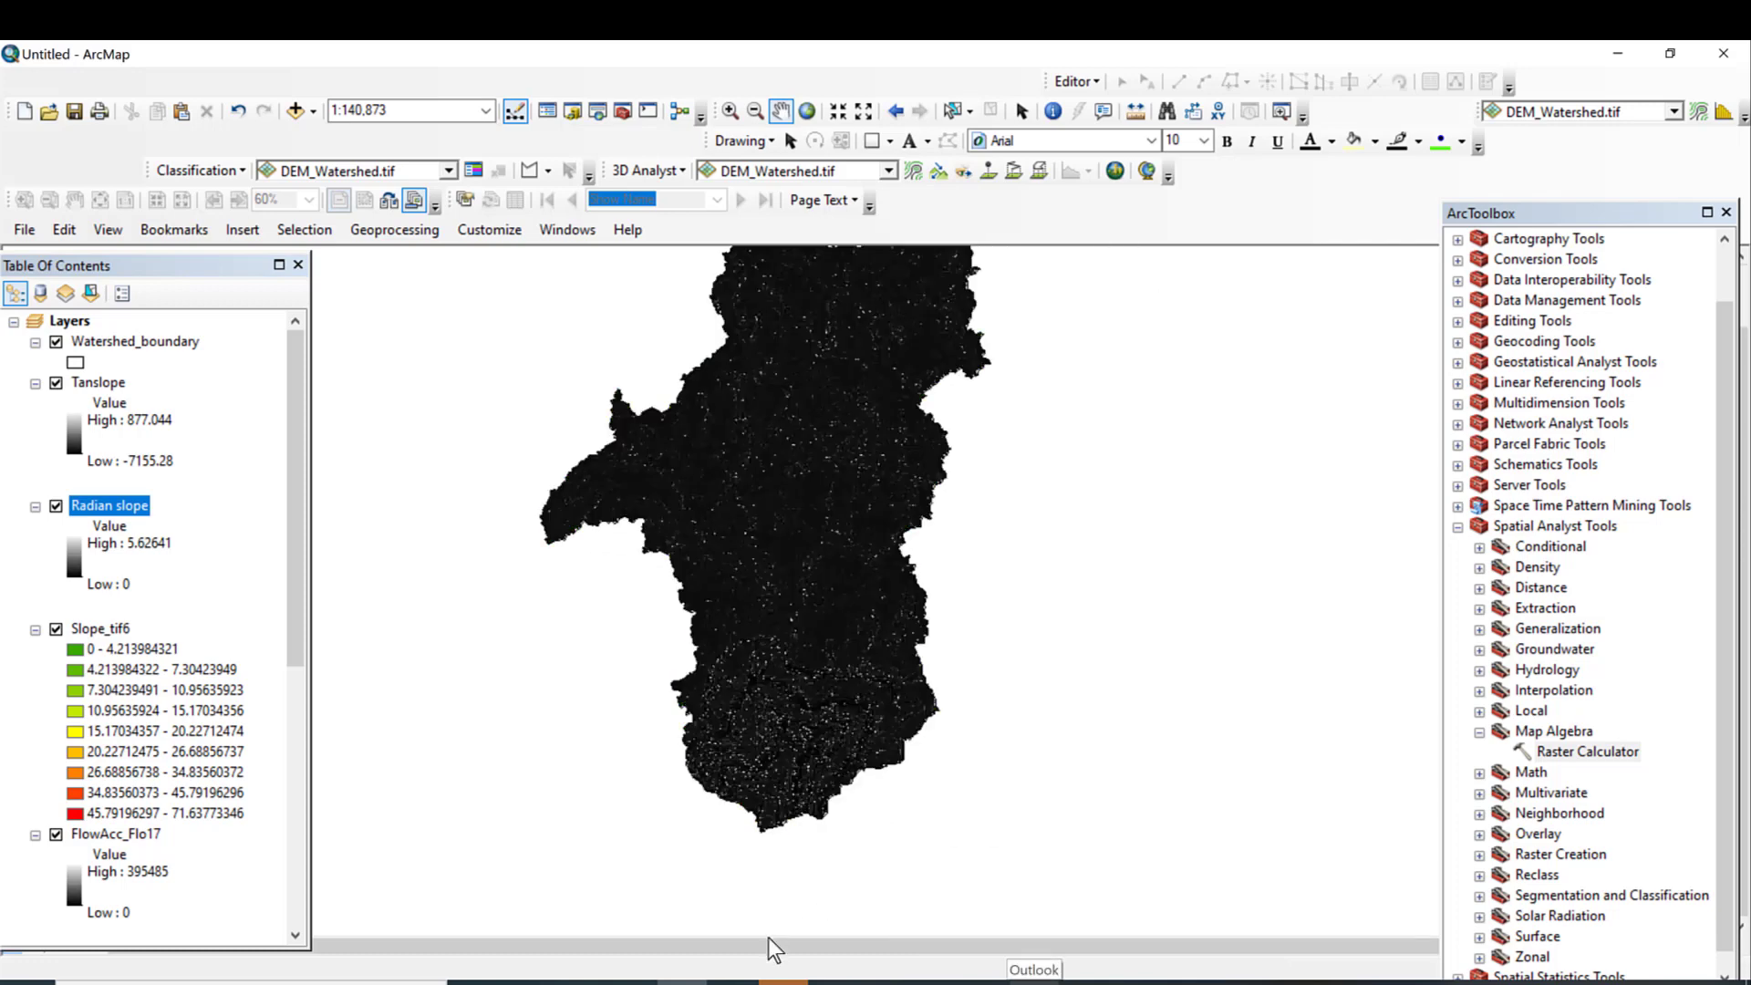
Step: Check the scaled flow accumulation formula in the Word notes and enter ("FlowAcc_Flo17" + 1) * 20 in ArcMap's Raster Calculator
left_click(975, 876)
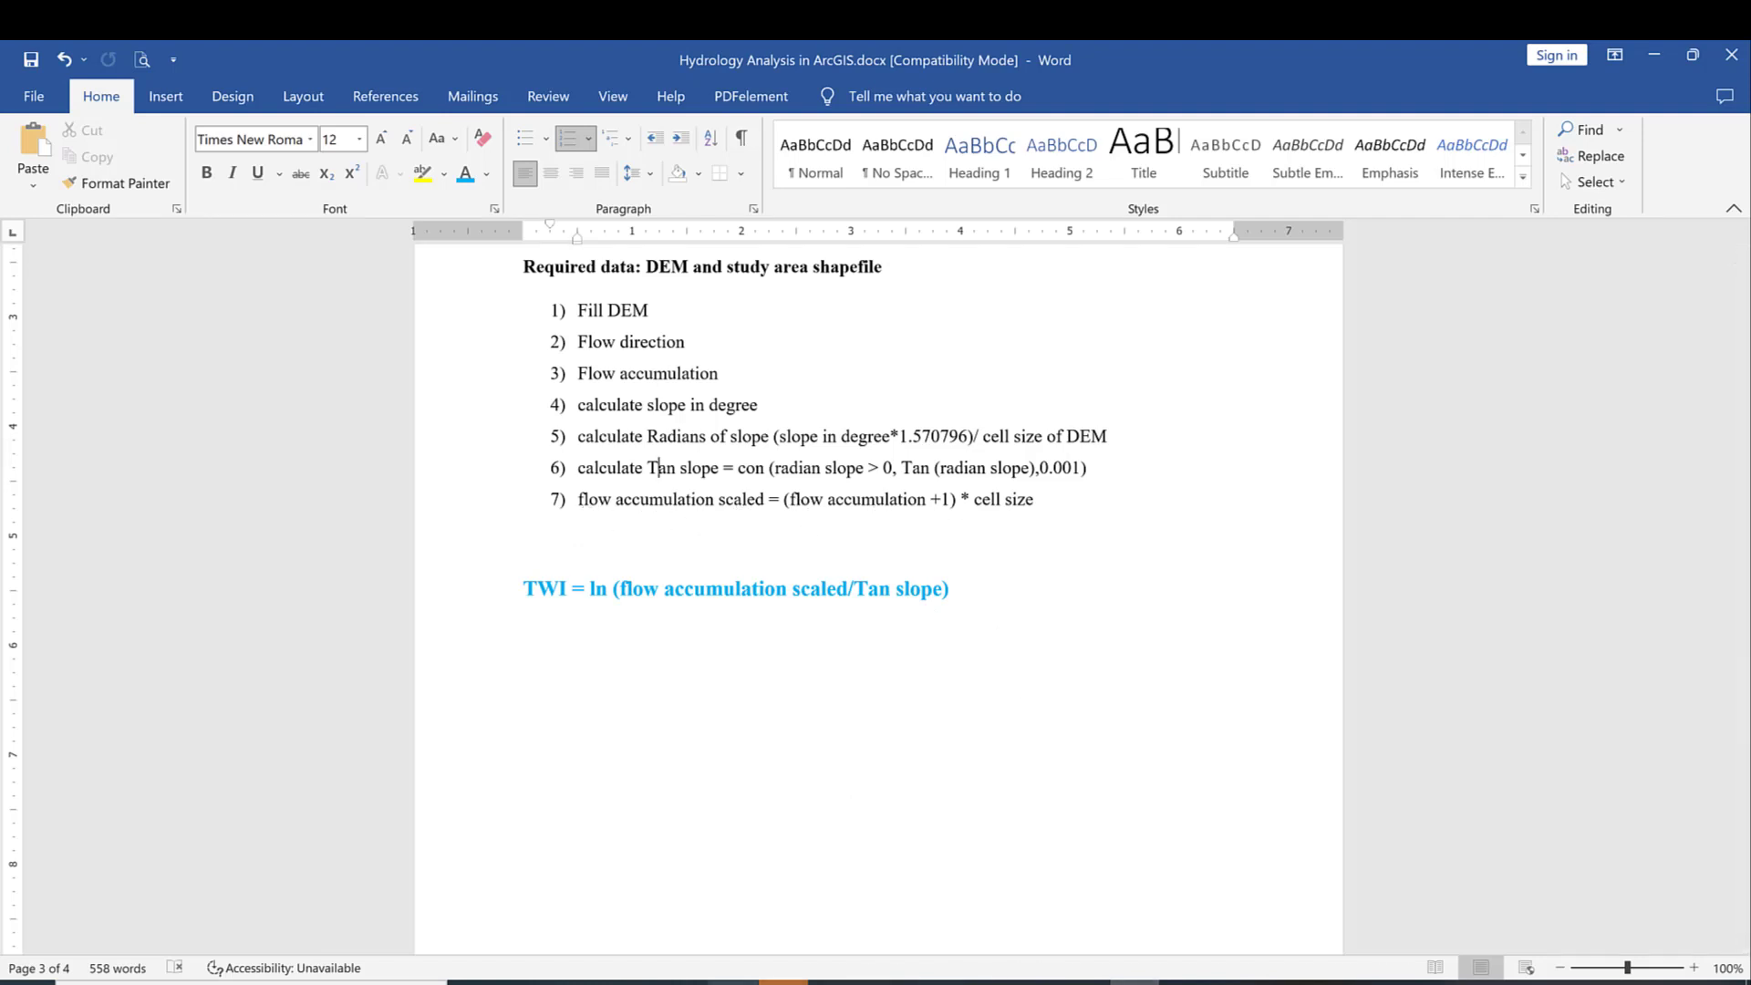
left_click(733, 982)
double_click(1566, 750)
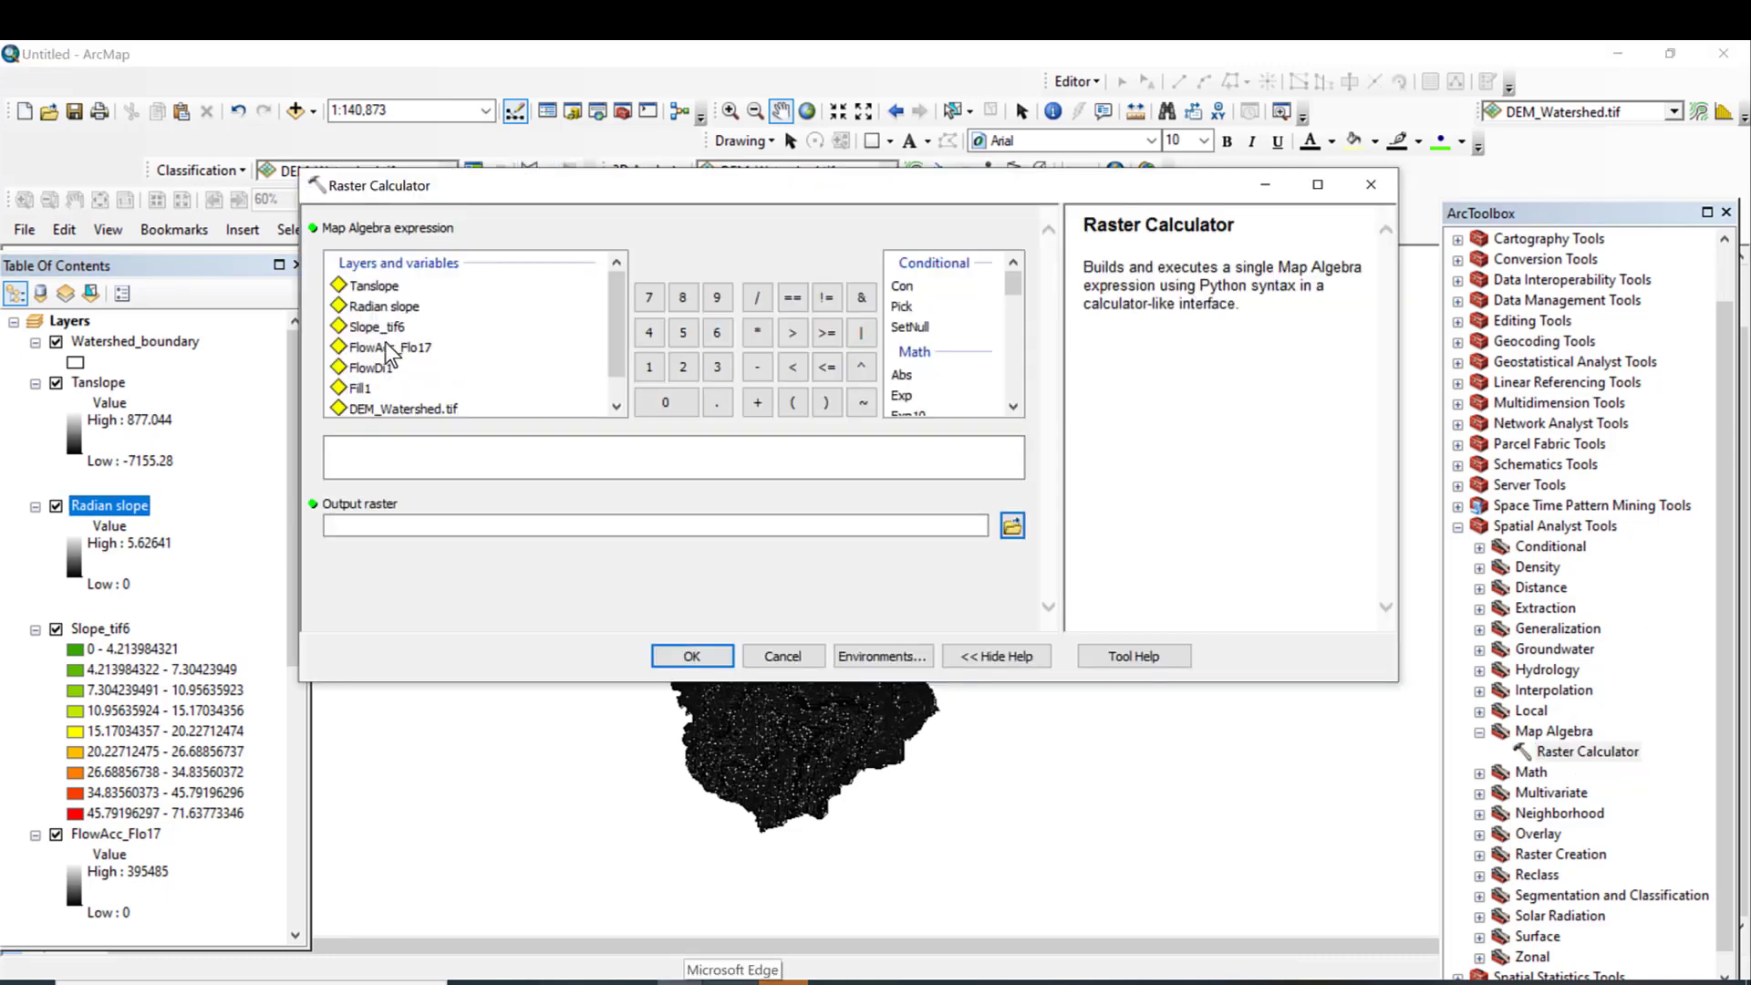
left_click(793, 402)
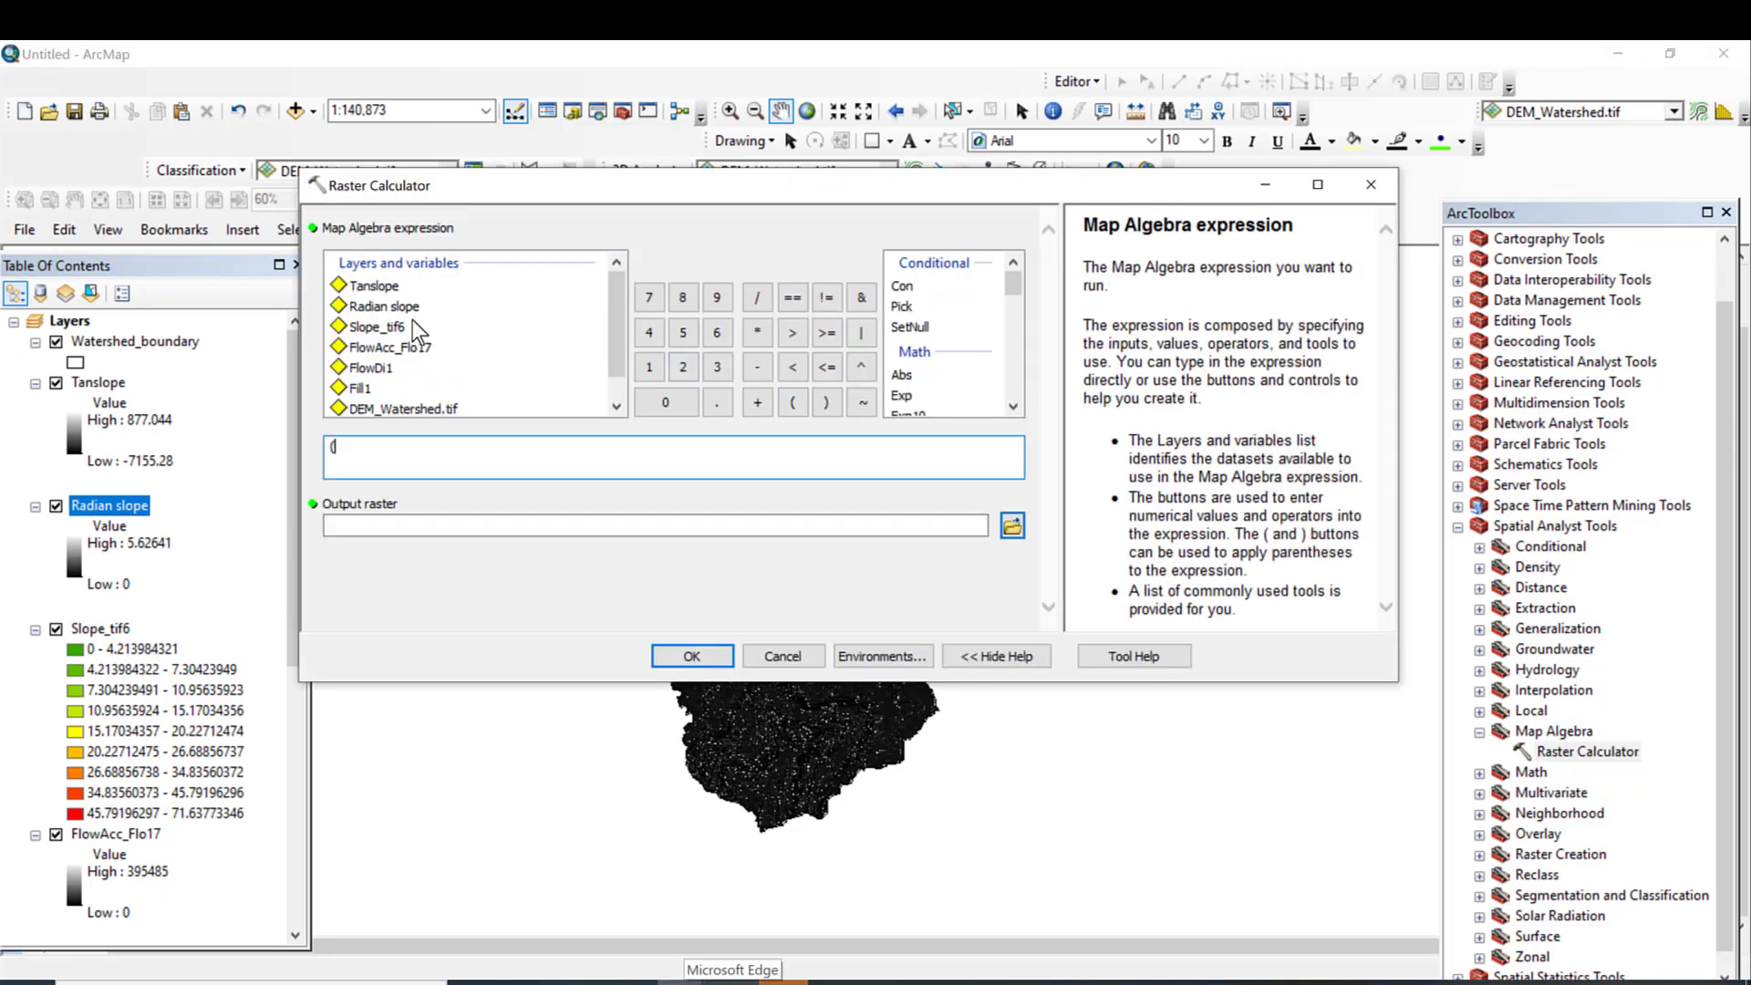
double_click(396, 352)
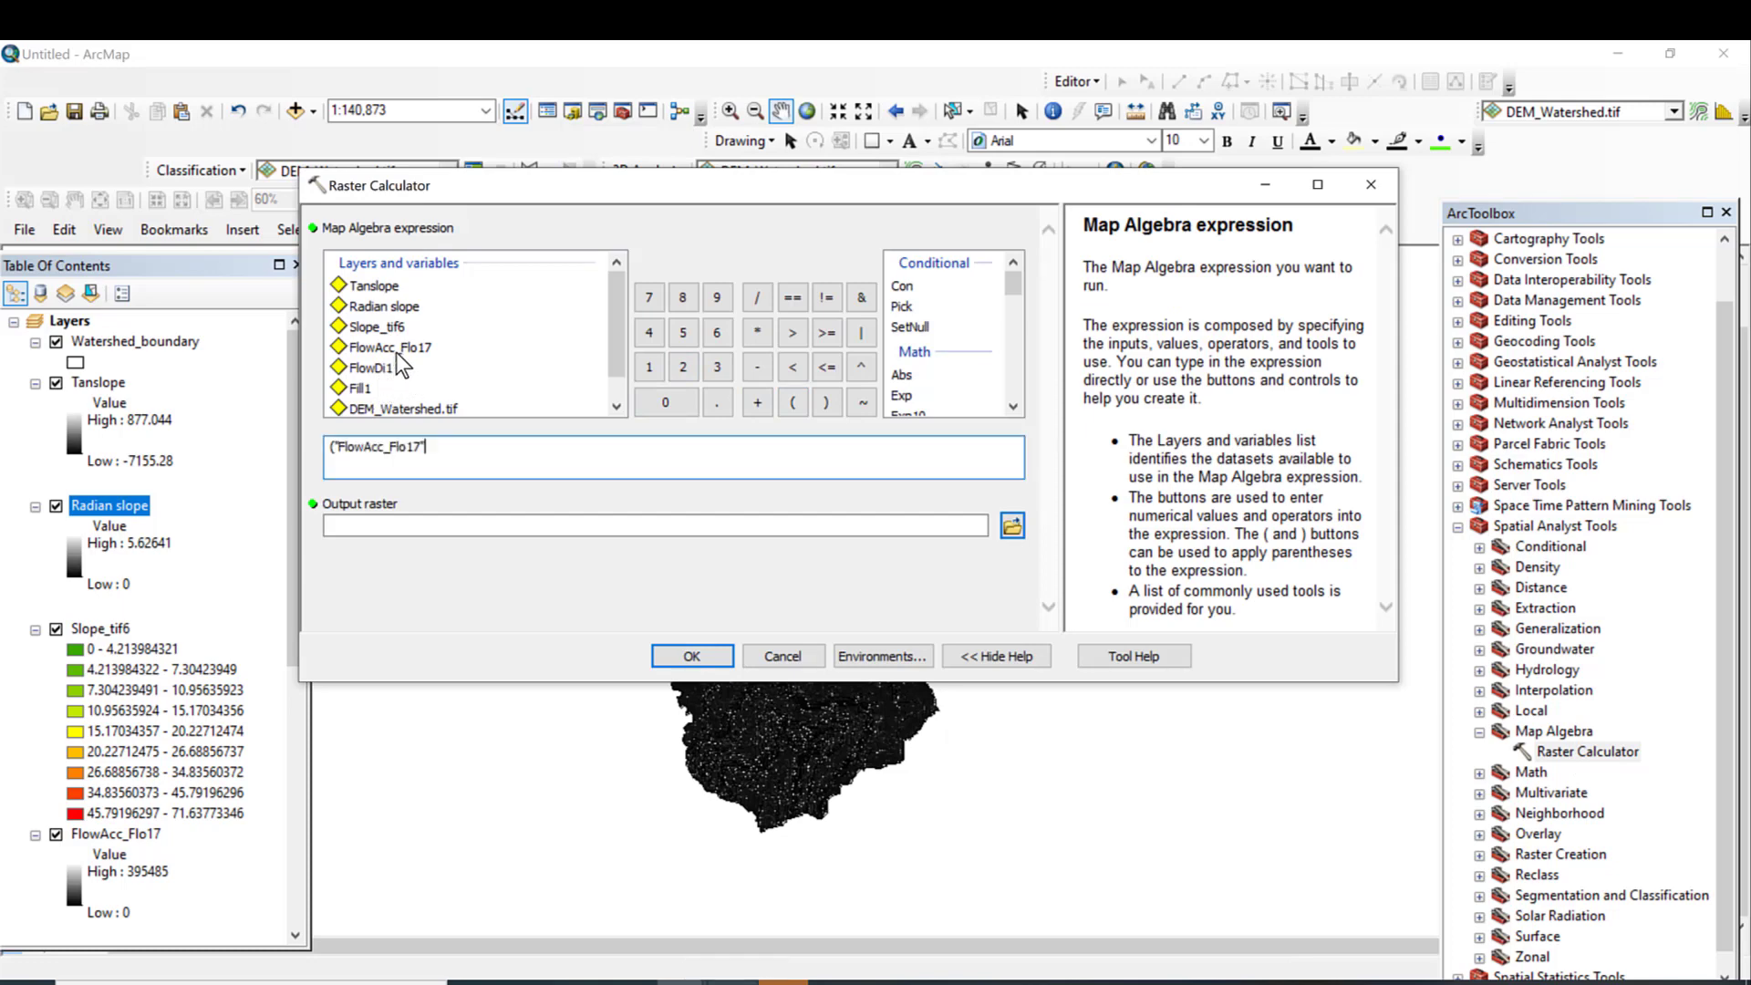
left_click(756, 402)
left_click(648, 366)
left_click(757, 333)
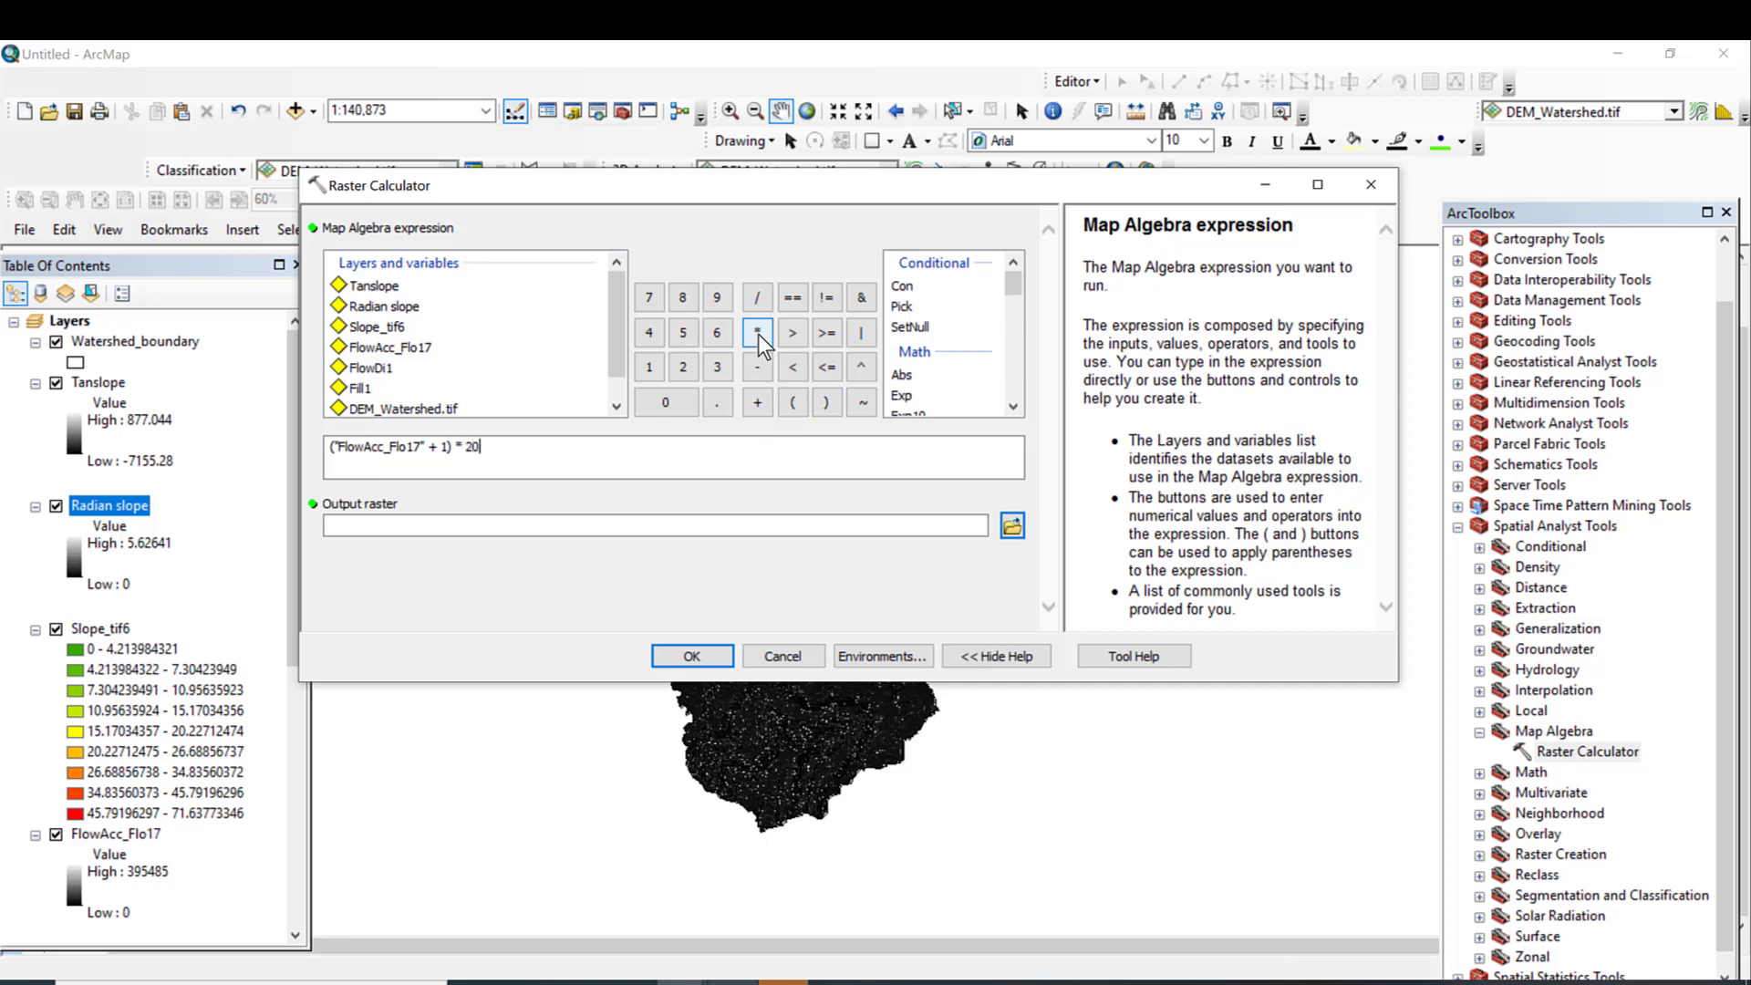
left_click(642, 465)
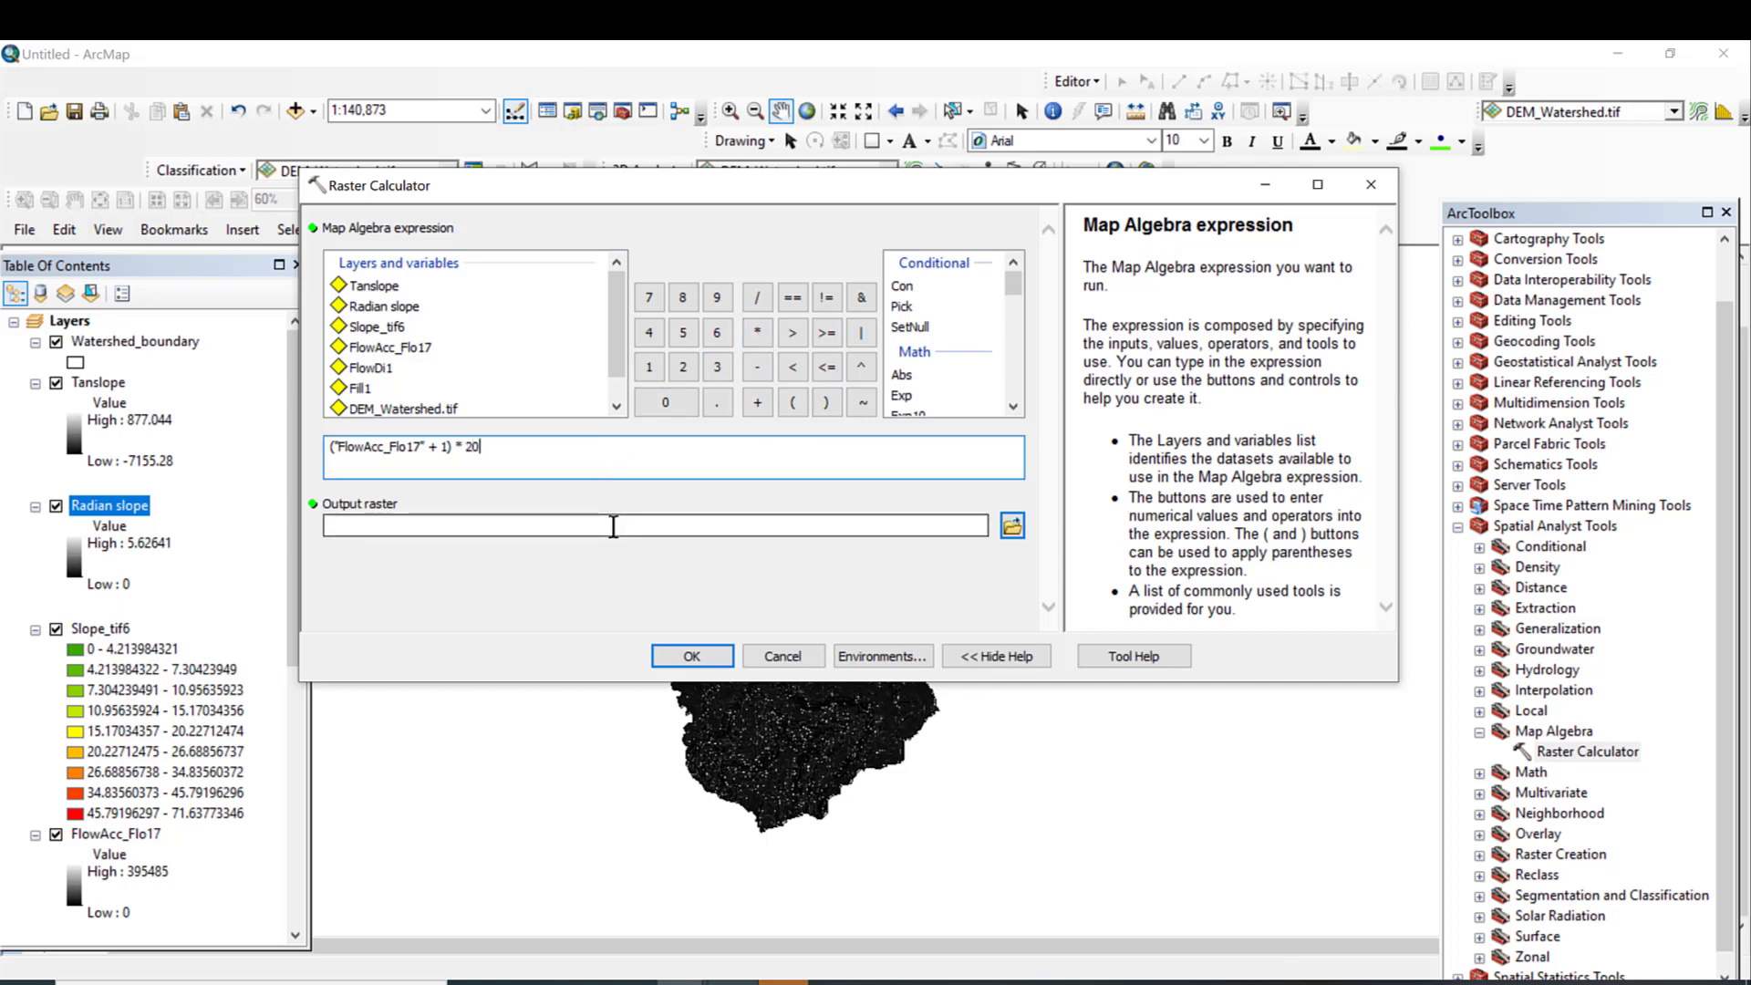
Step: Run the scaled flow accumulation calculation with the default output raster and rename the resulting layer as Accumulation scaled
left_click(614, 526)
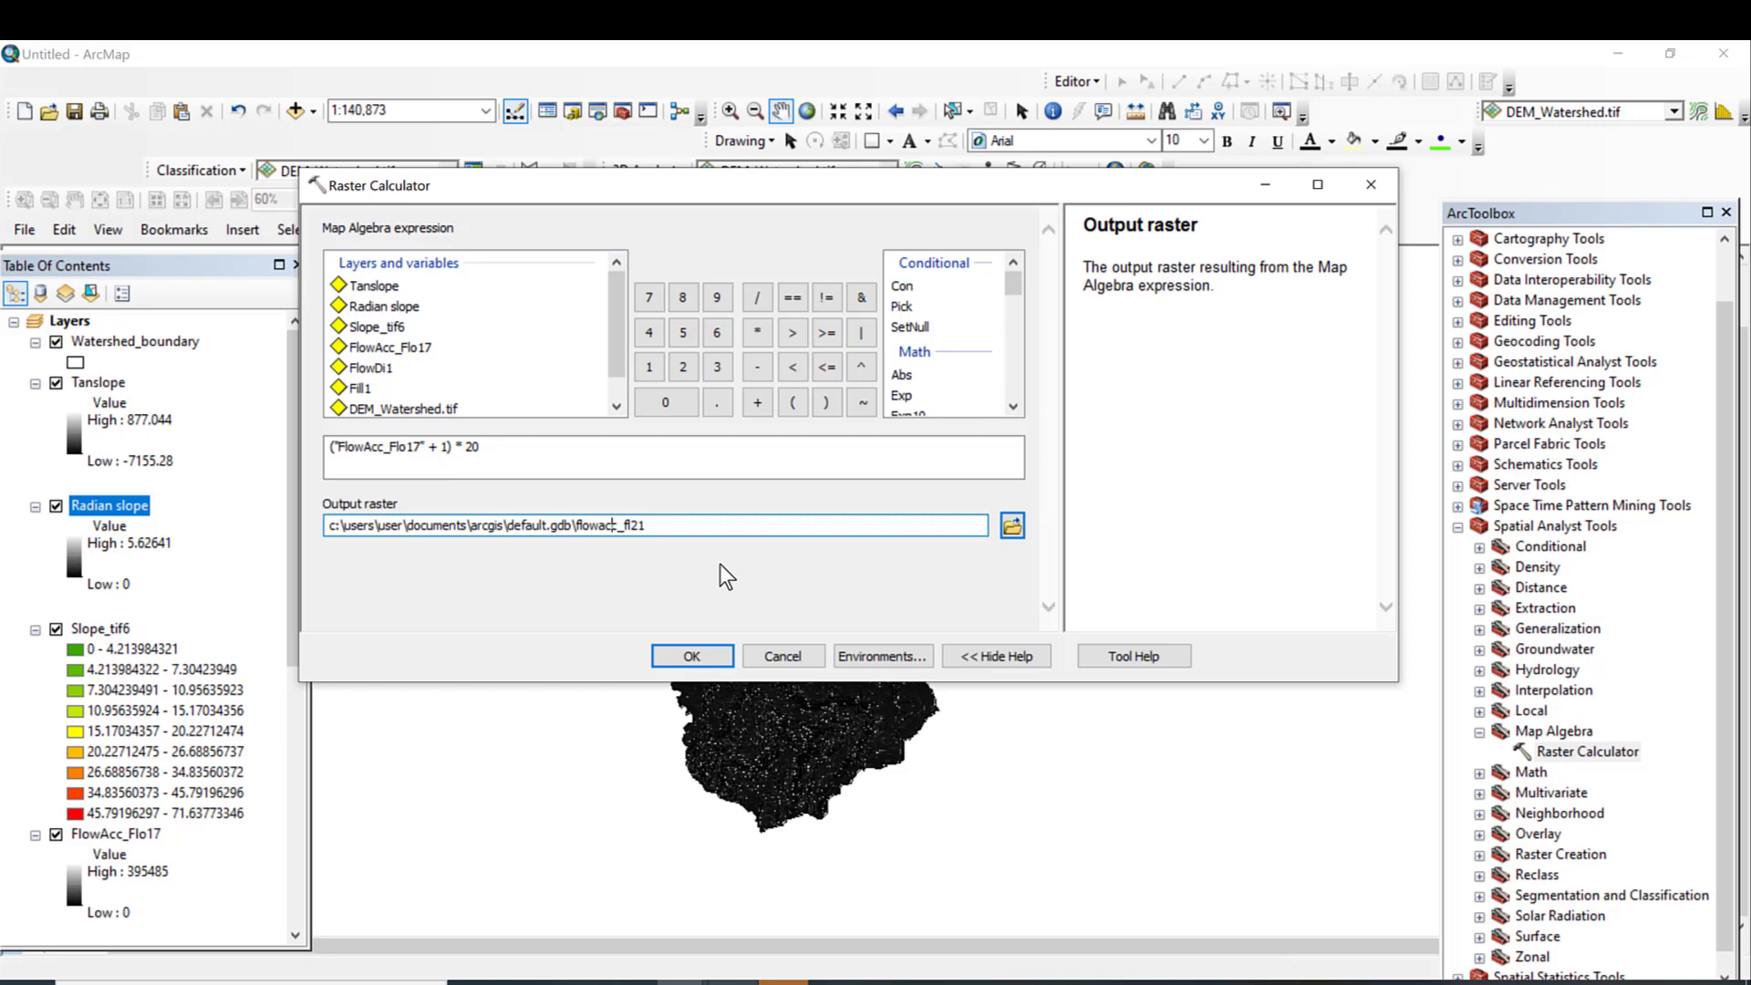
left_click(692, 657)
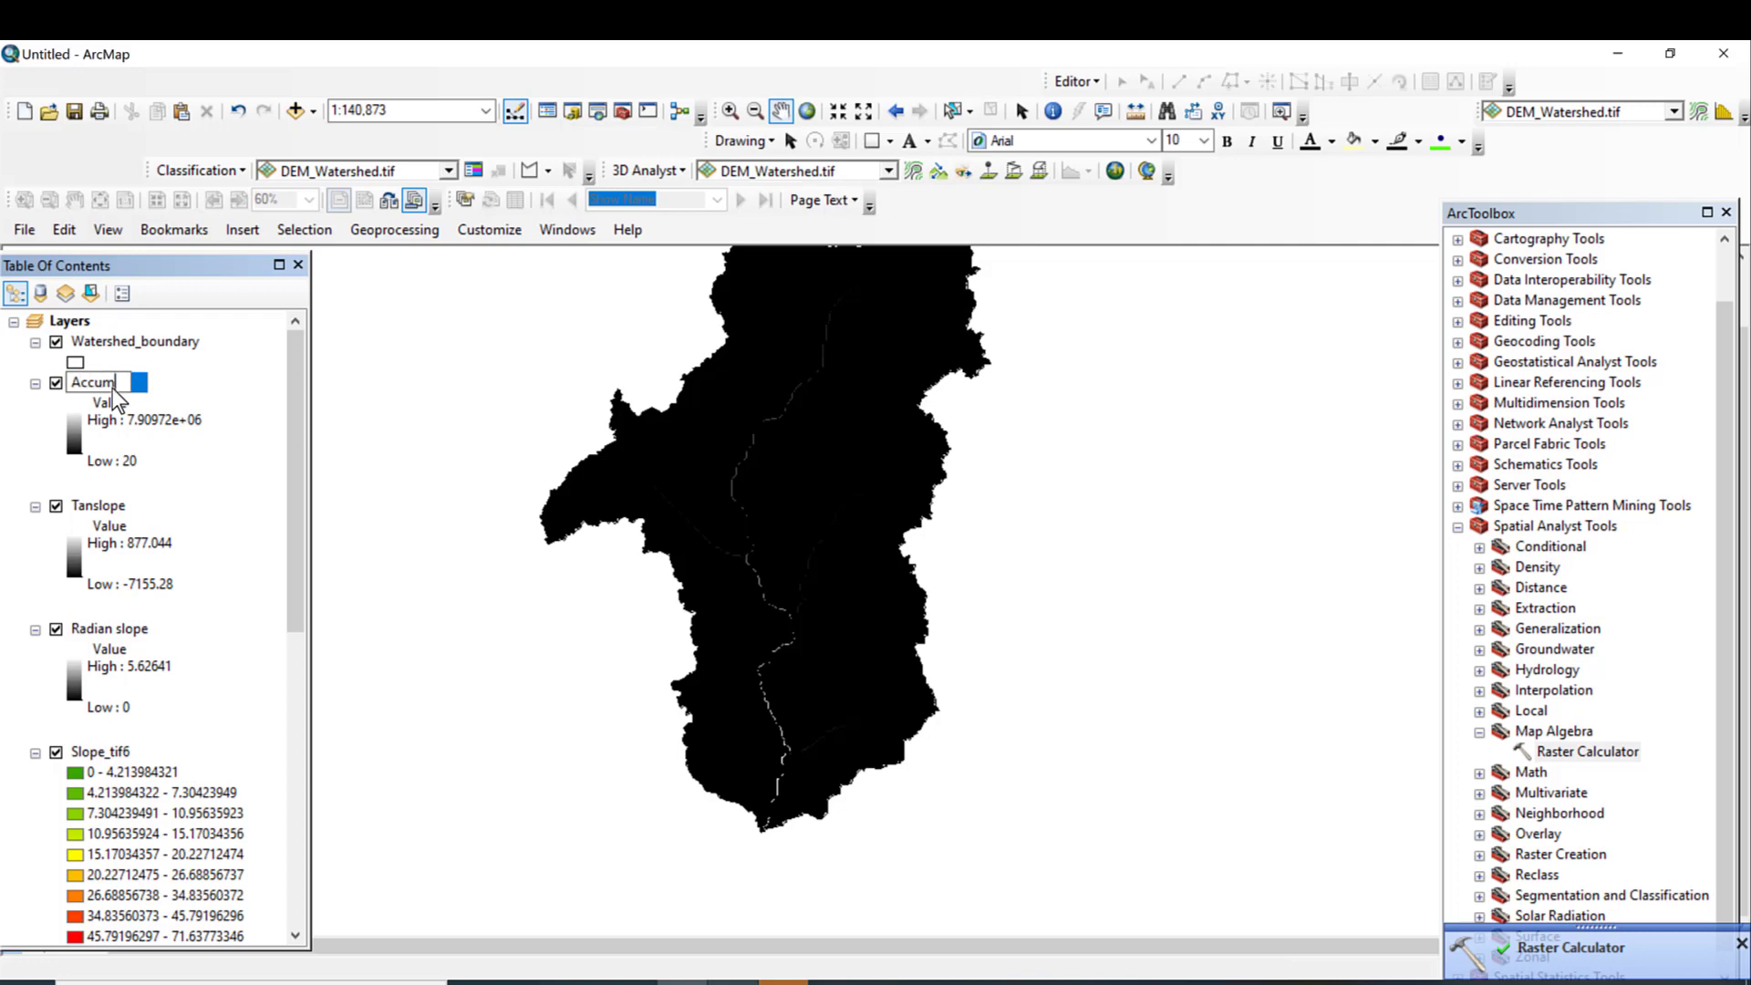
type("on scaled")
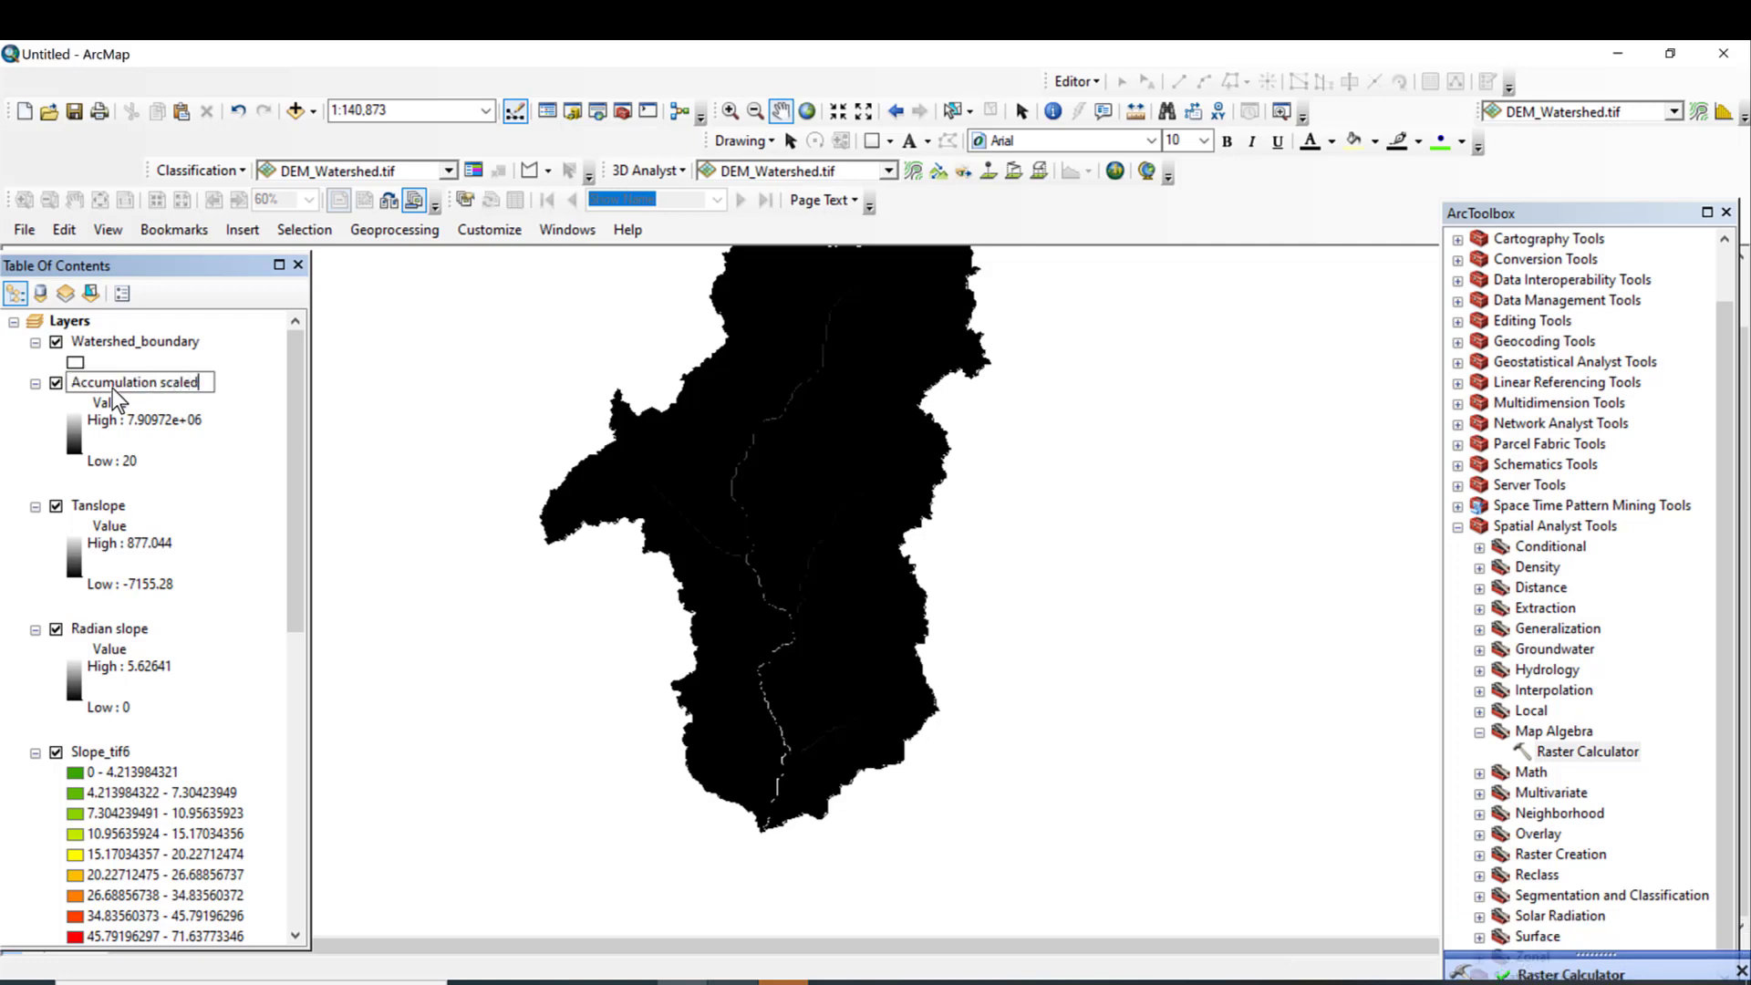
key("Return")
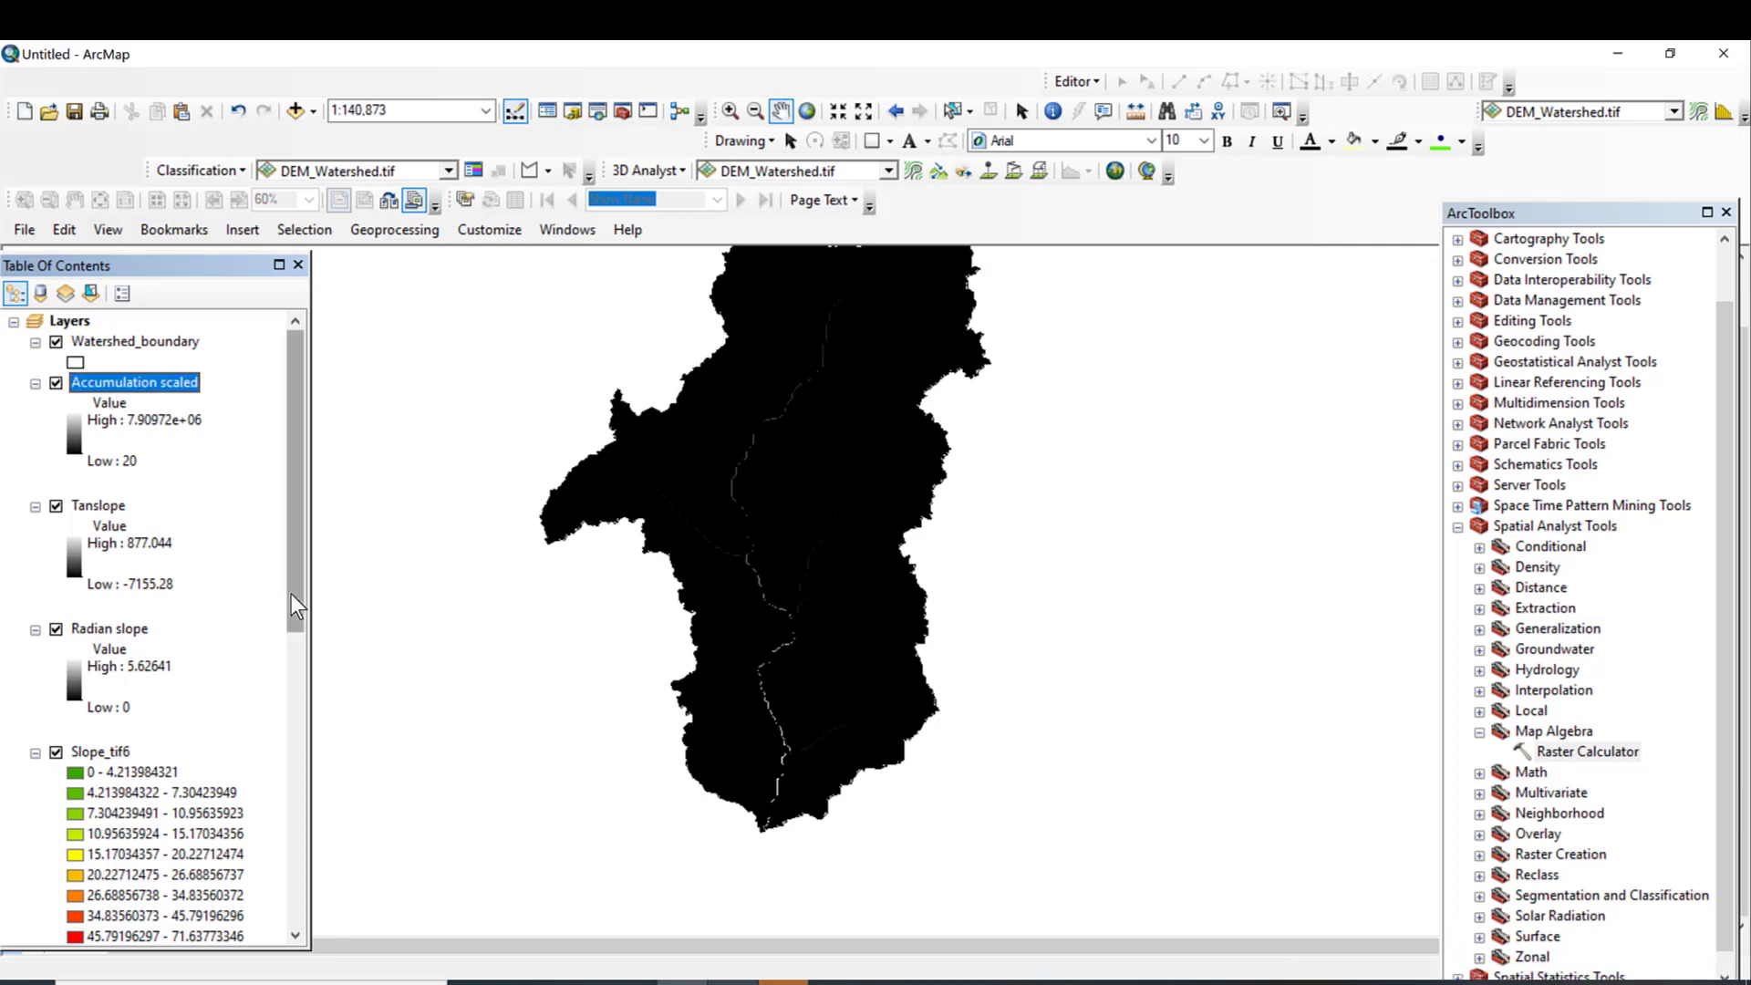
Step: Check the TWI formula in the Word notes and enter Ln("Accumulation scaled" / "Tanslope") in ArcMap's Raster Calculator
left_click(1135, 981)
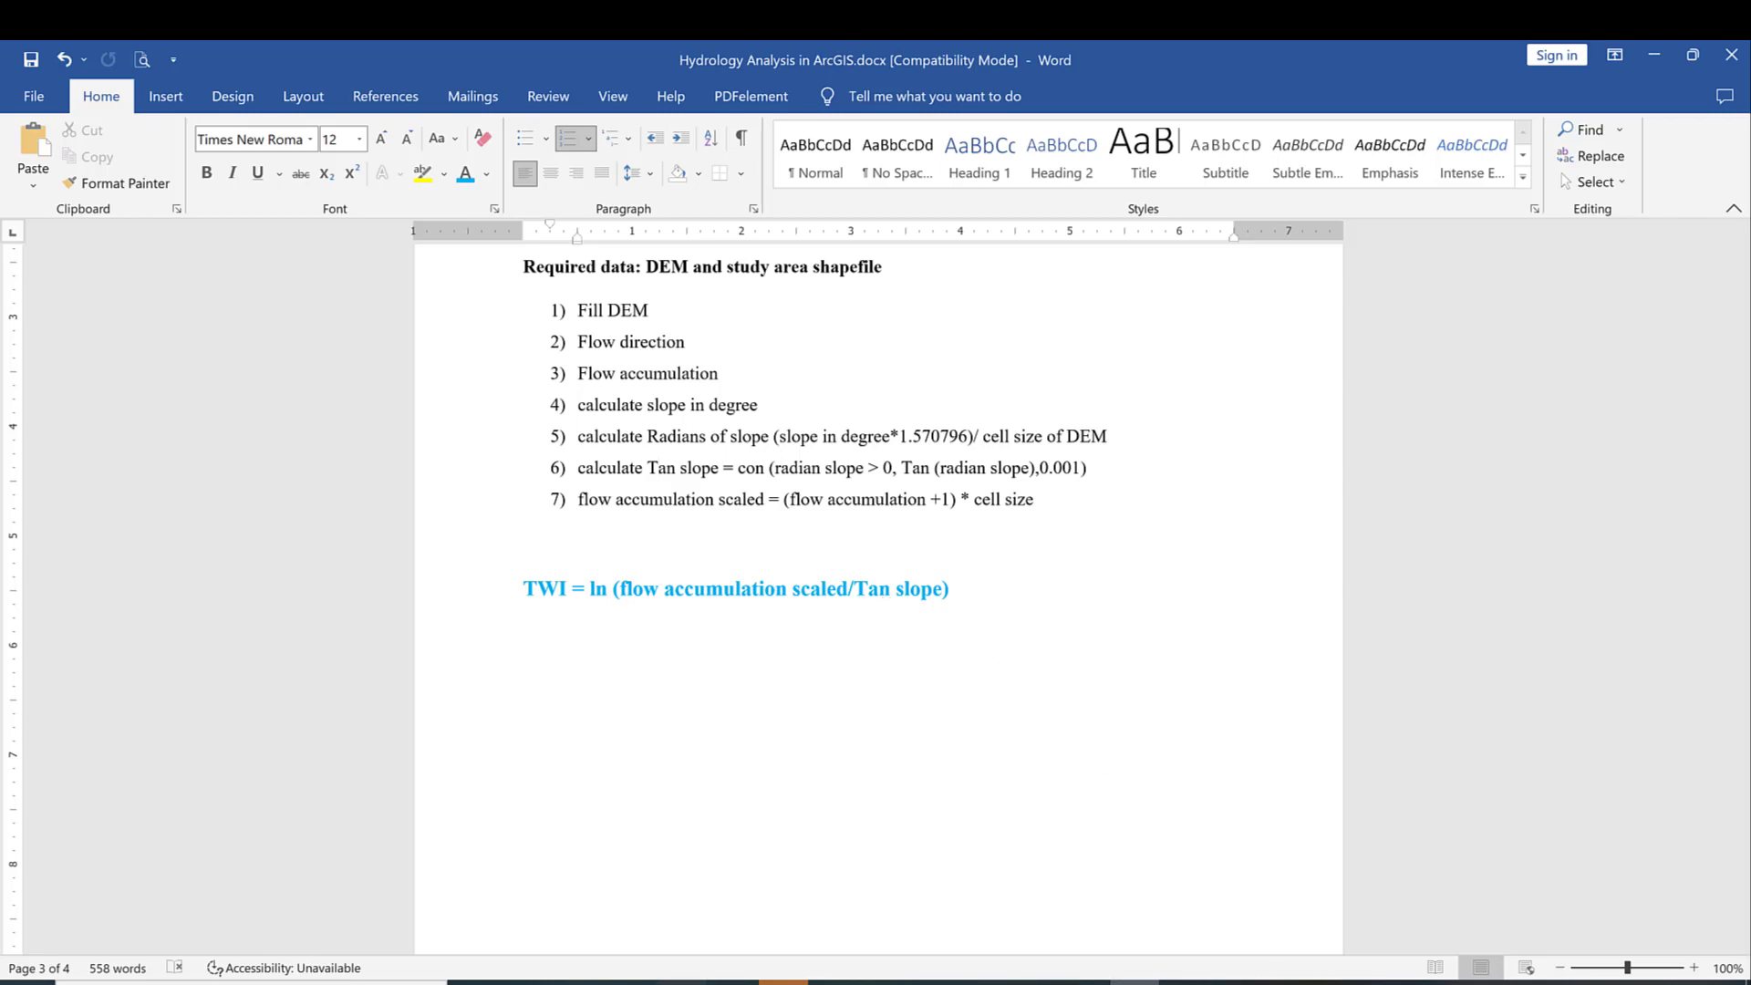
left_click(681, 982)
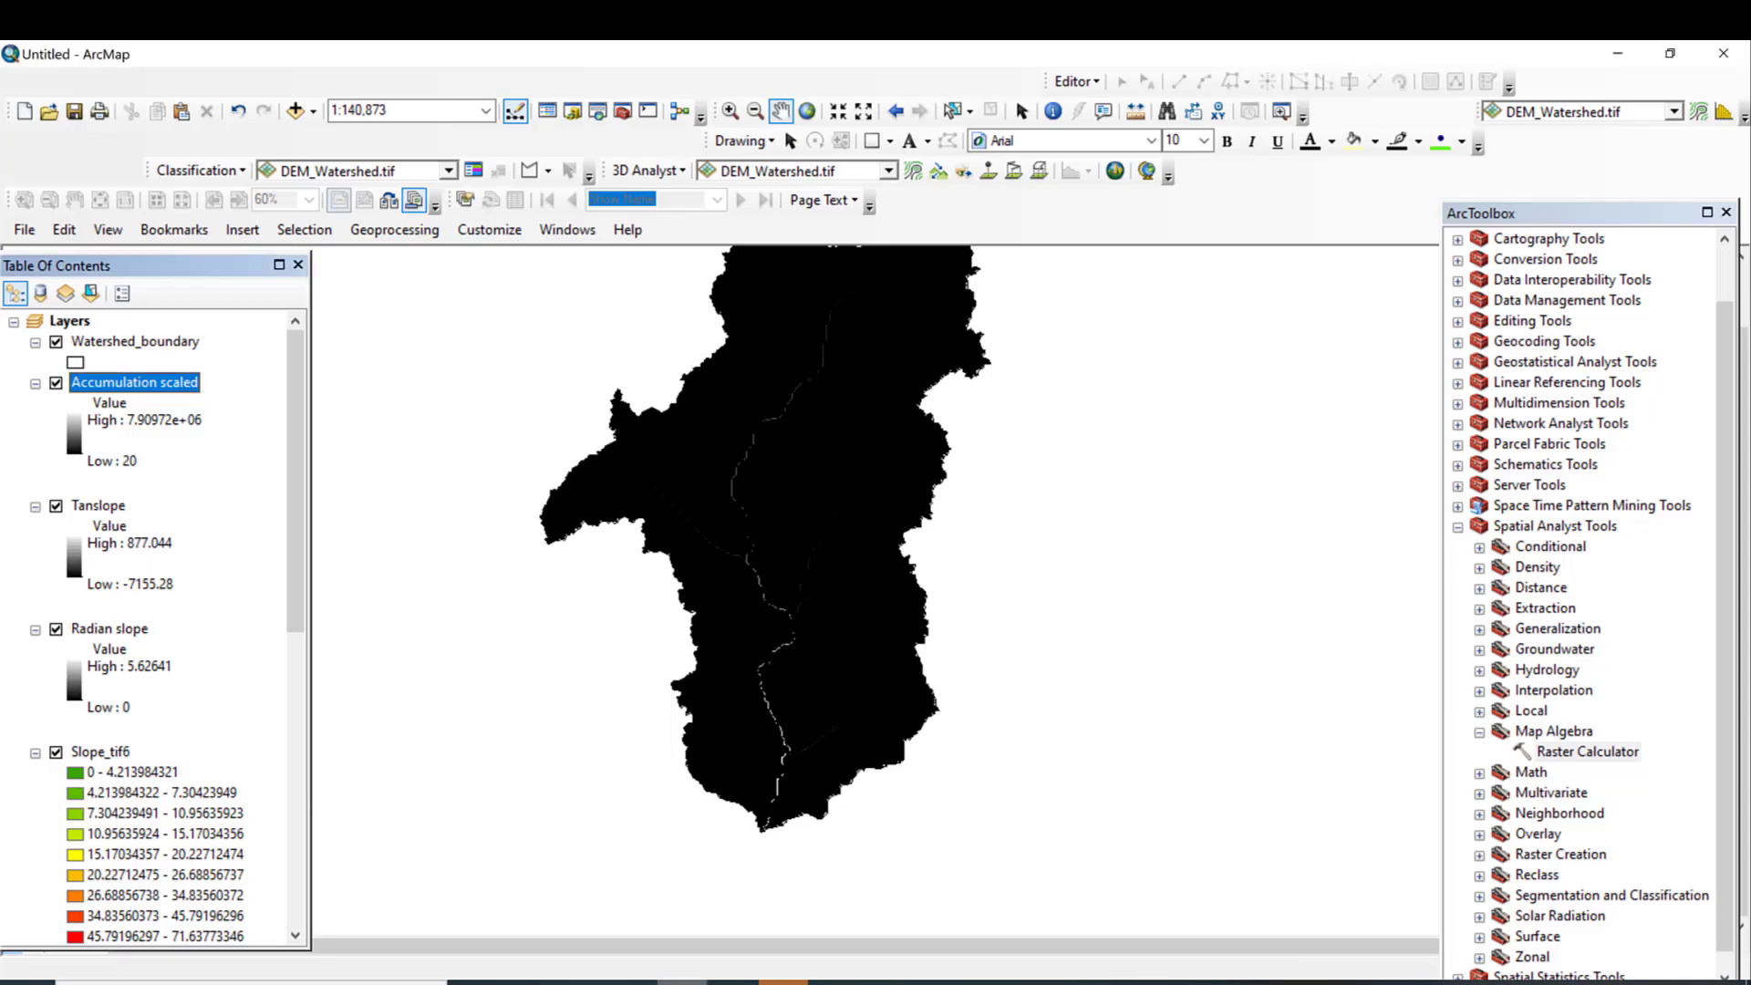
double_click(1588, 753)
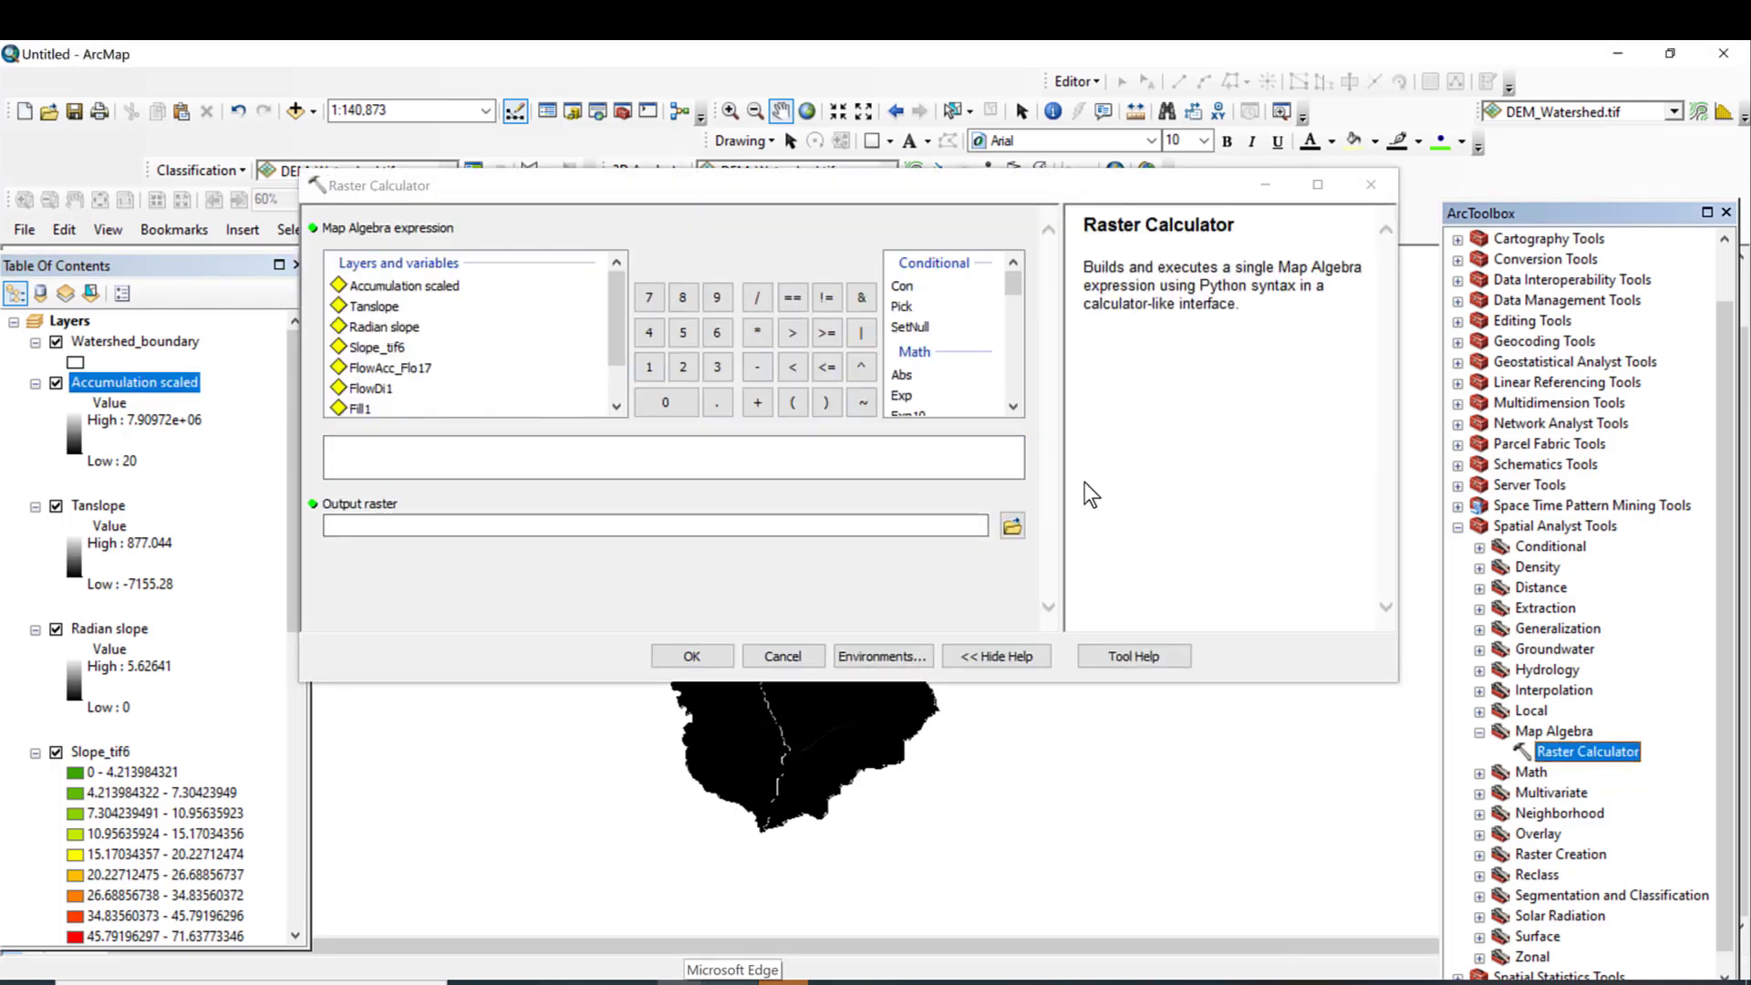
left_click_drag(1009, 290, 1009, 321)
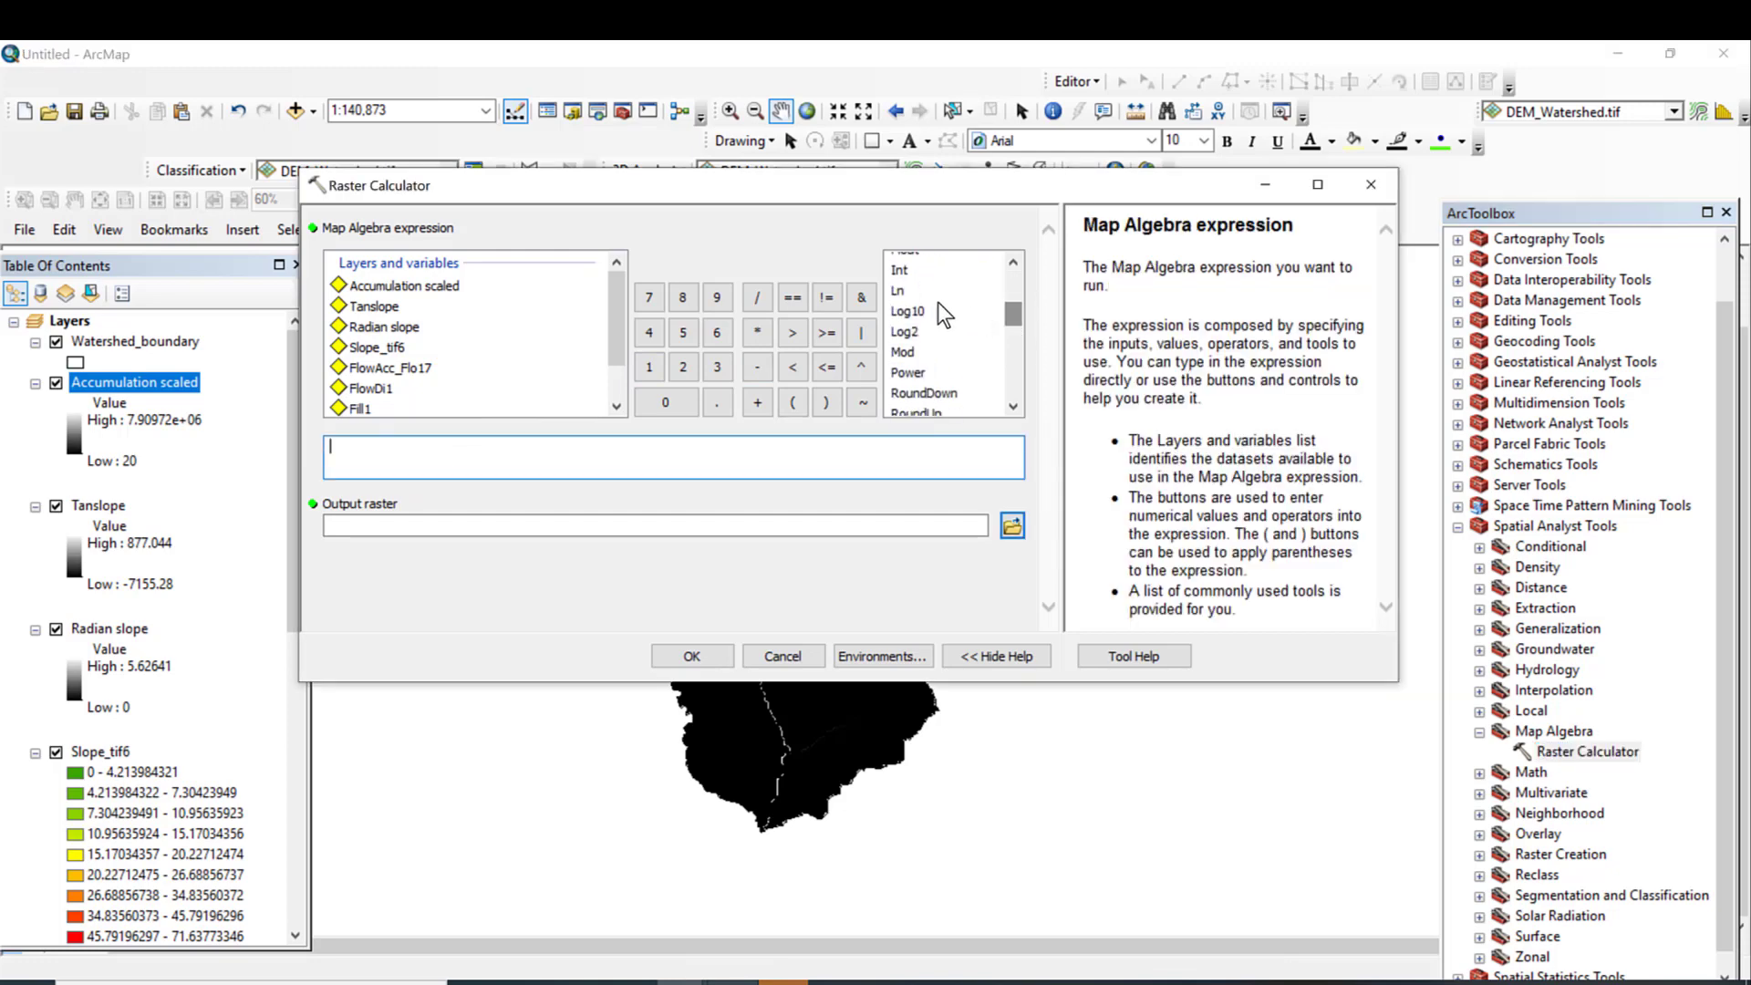
double_click(905, 292)
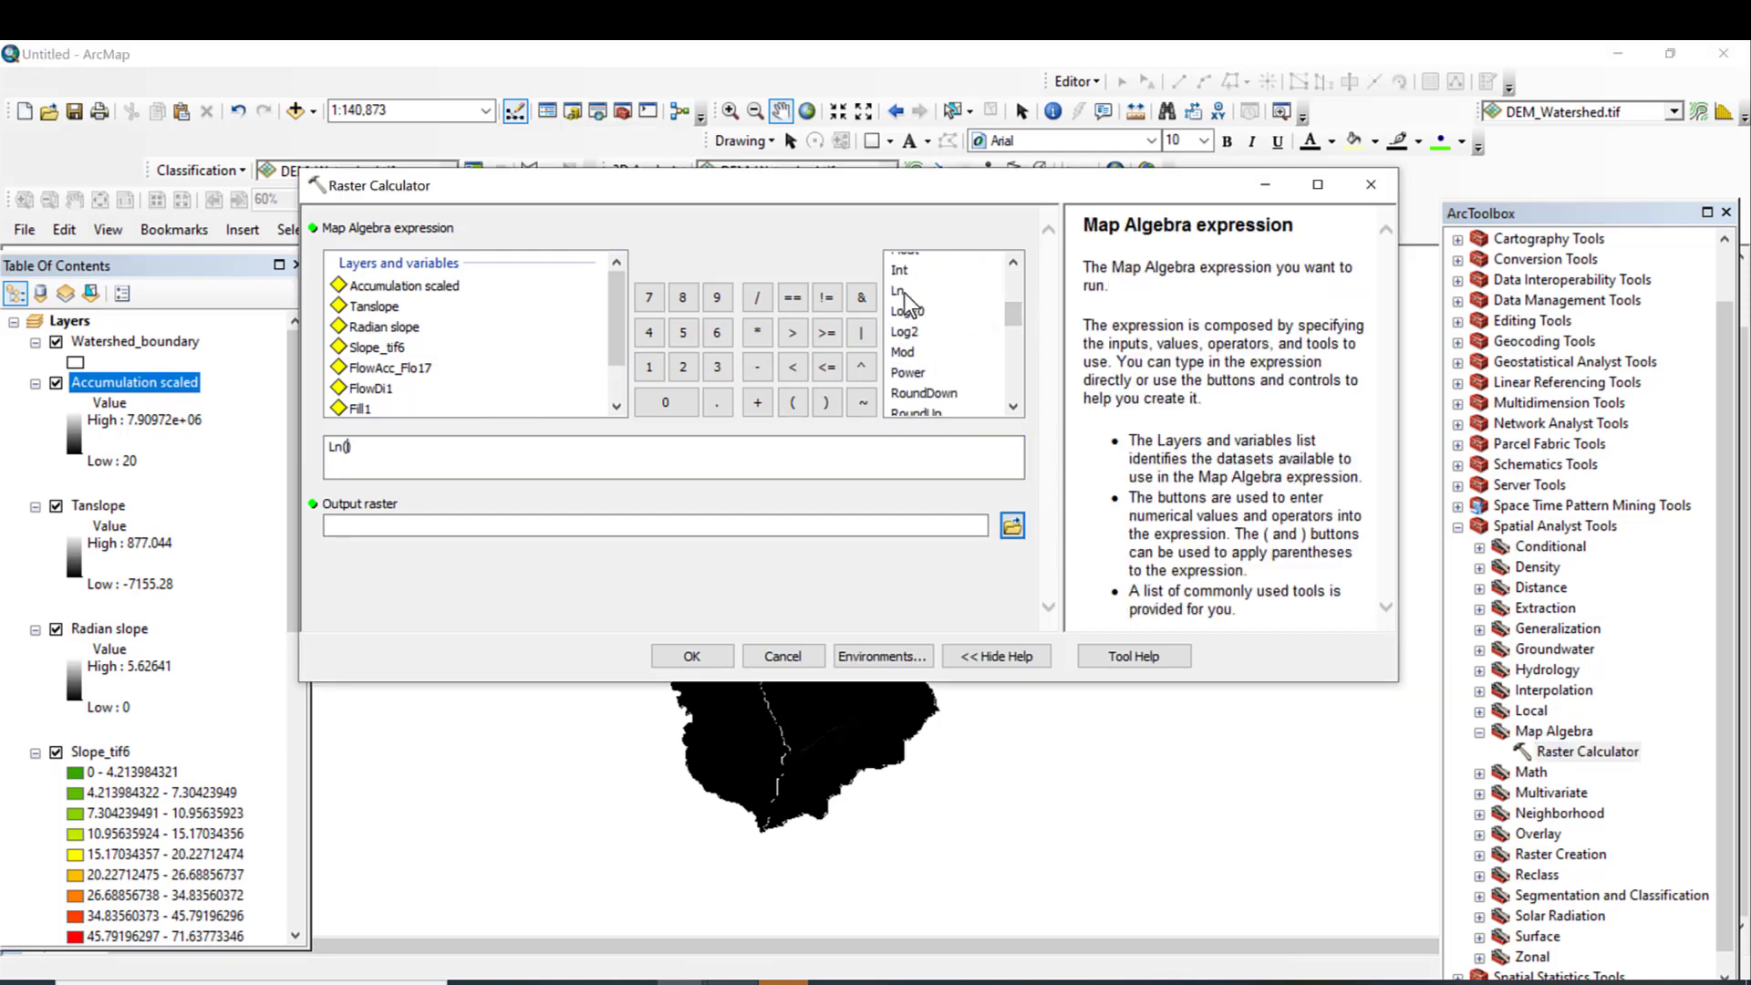
double_click(442, 287)
left_click(757, 299)
double_click(384, 307)
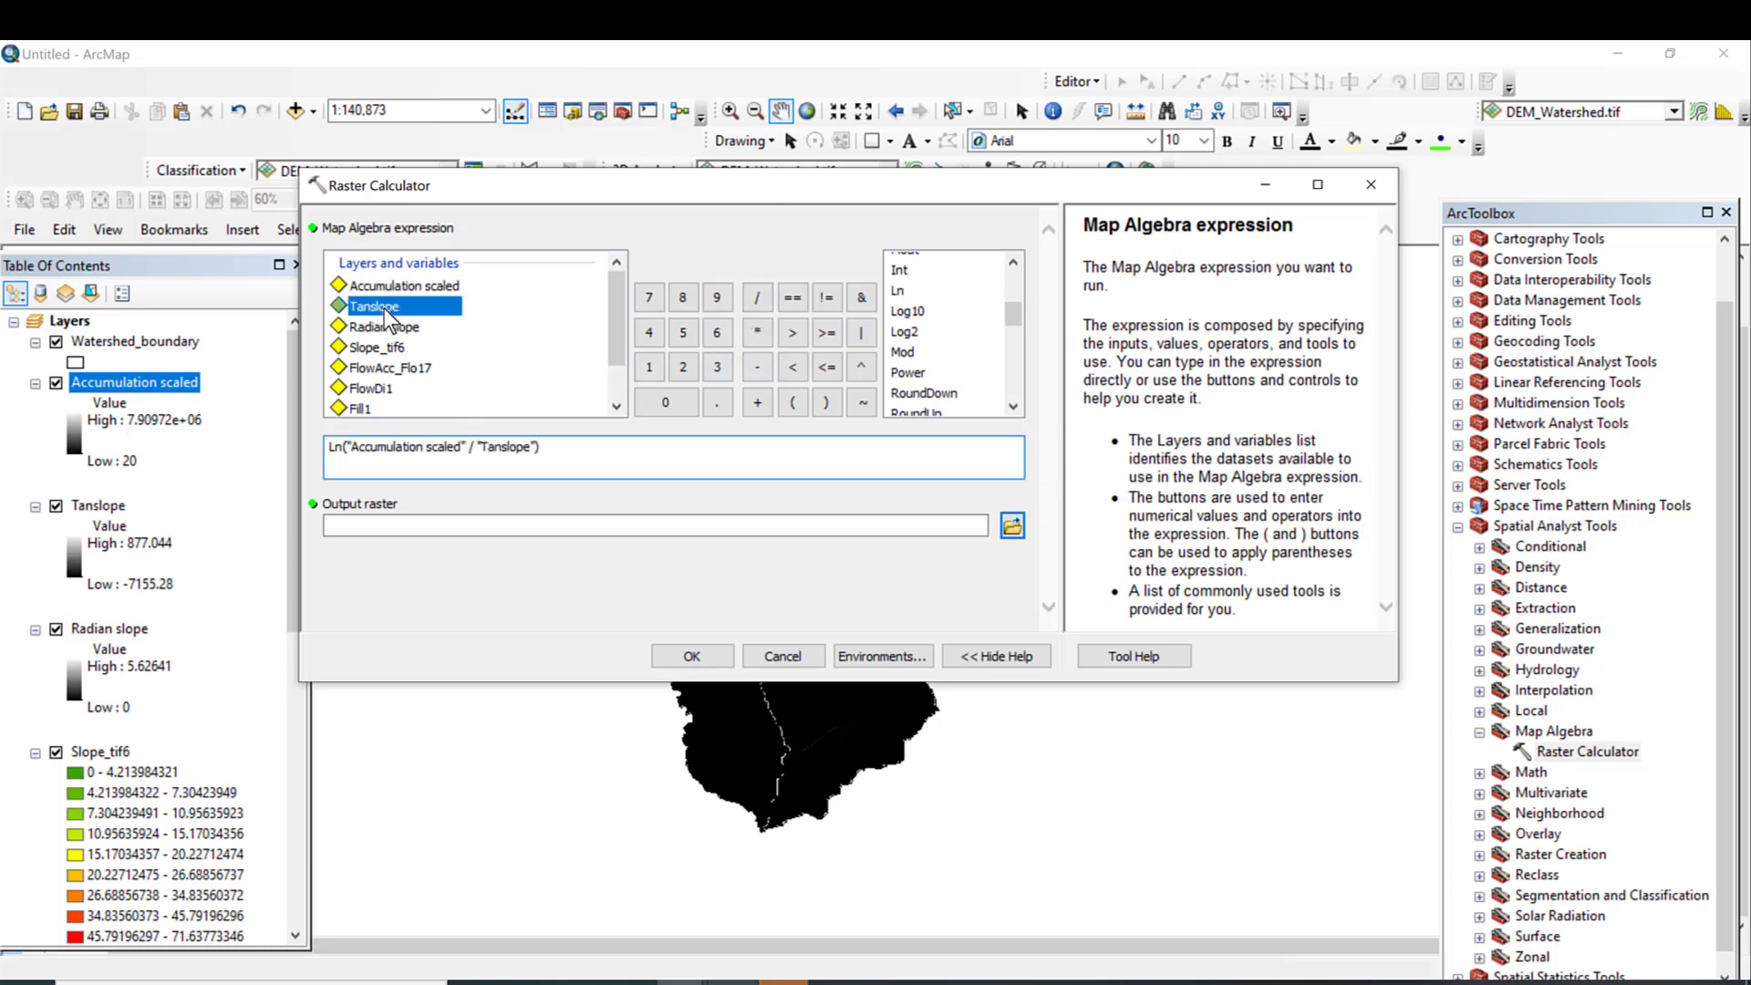
Step: Name the output raster TWI in Default.gdb and run the calculation
left_click(576, 525)
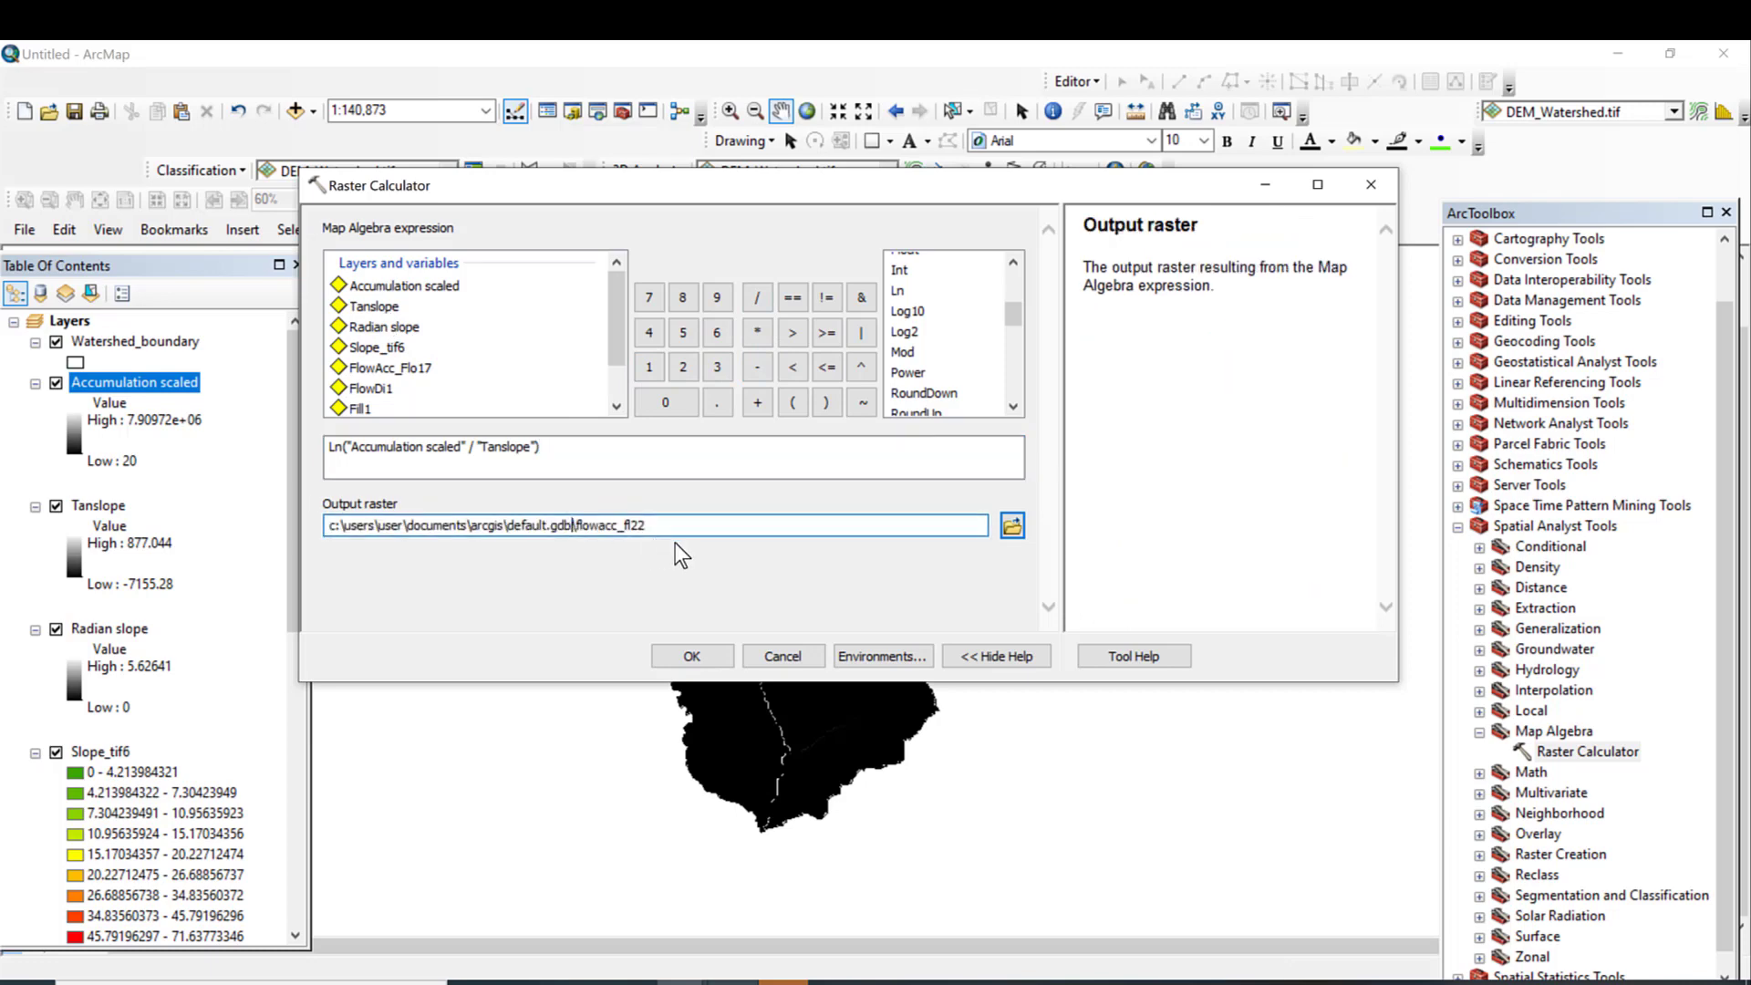
left_click_drag(681, 523, 602, 521)
key("BackSpace")
left_click(583, 570)
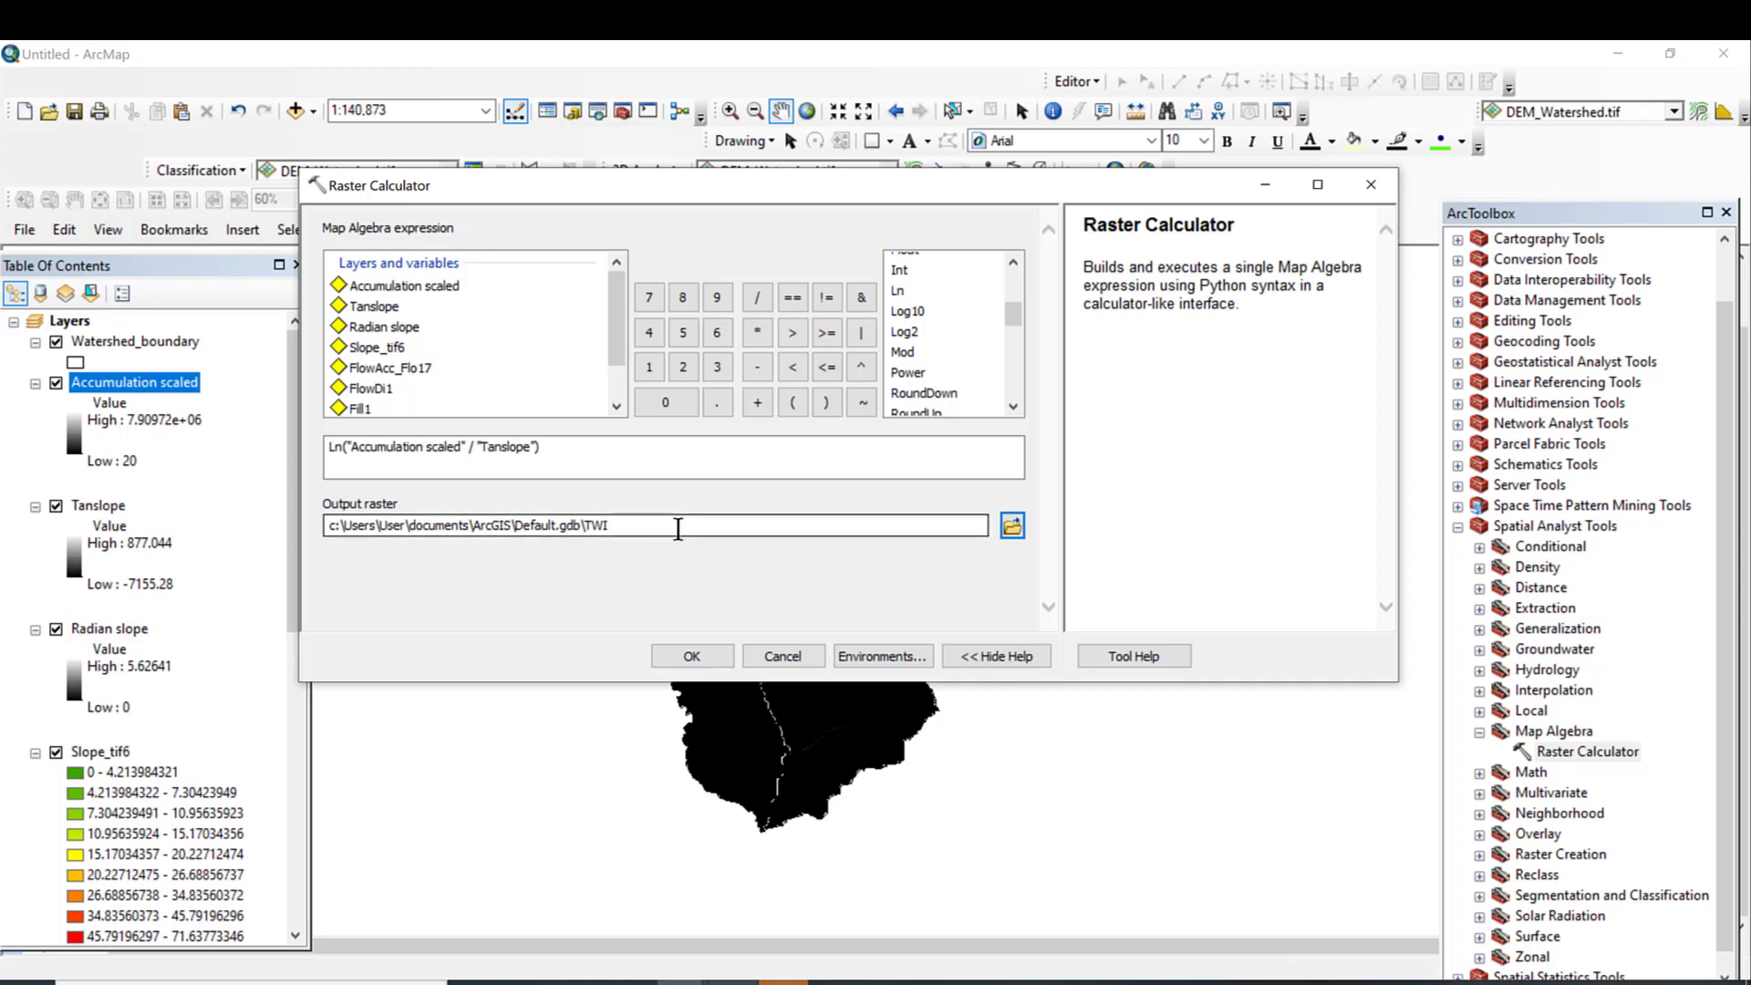
left_click(693, 651)
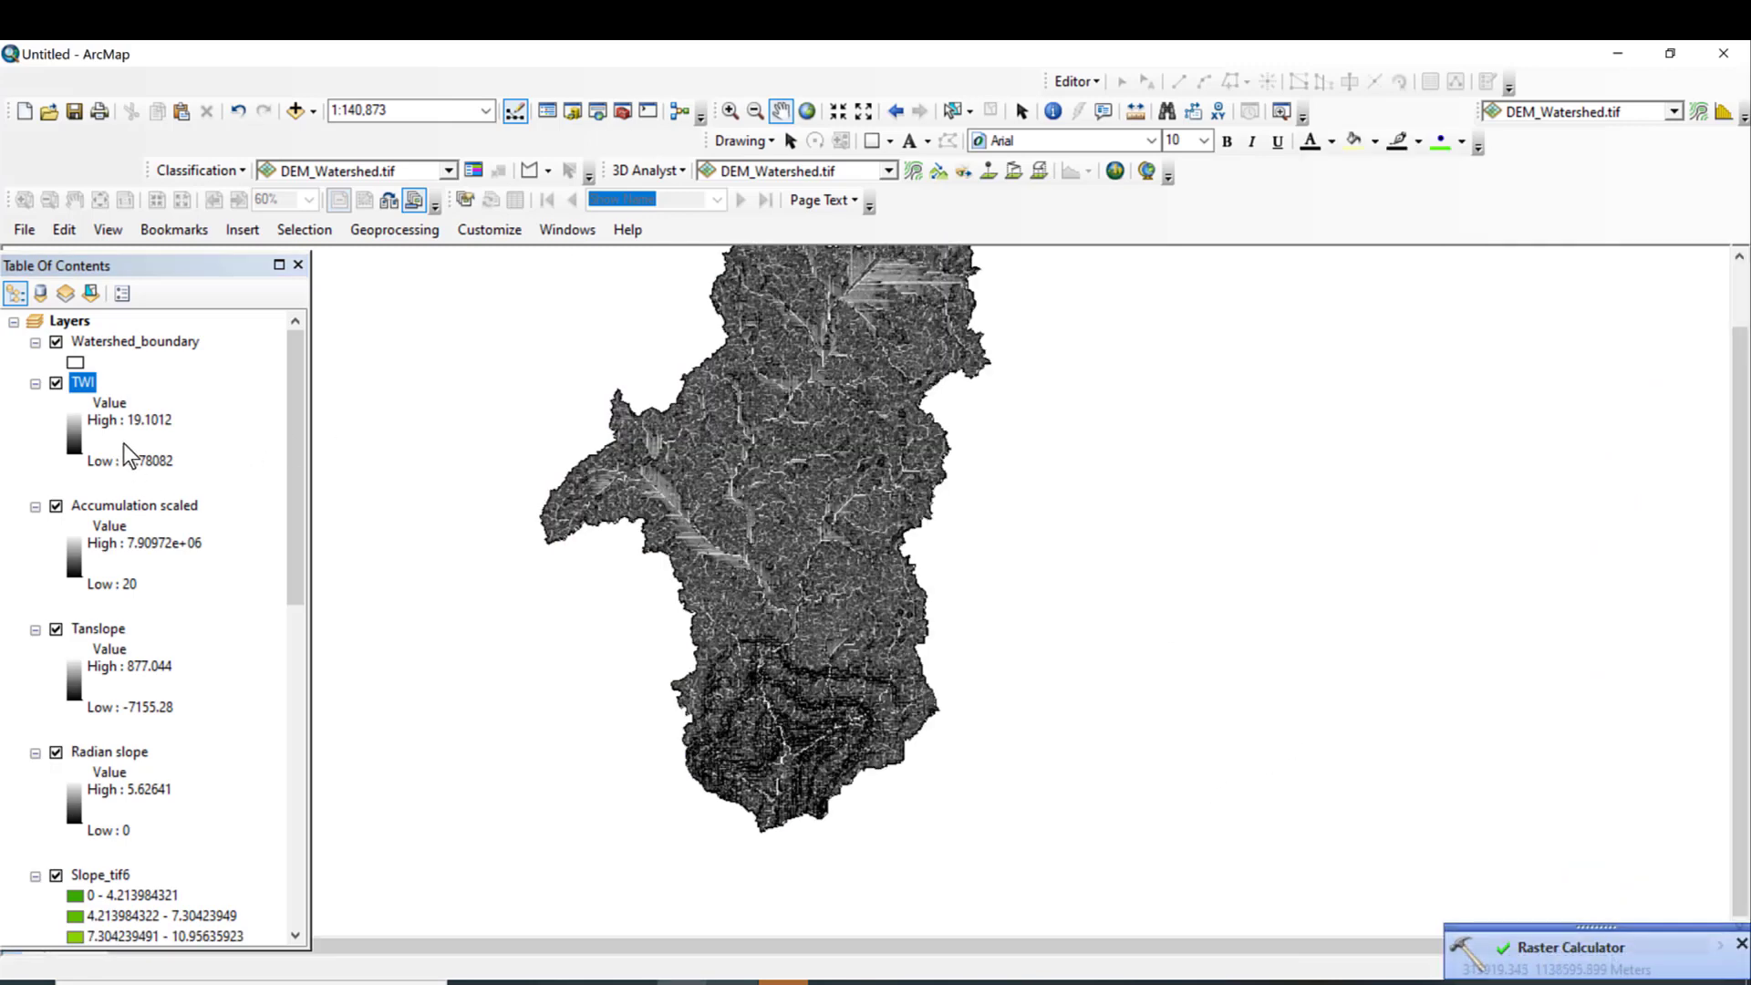
Step: Collapse the legends of all layers from Accumulation scaled down to DEM_Watershed.tif
left_click(34, 506)
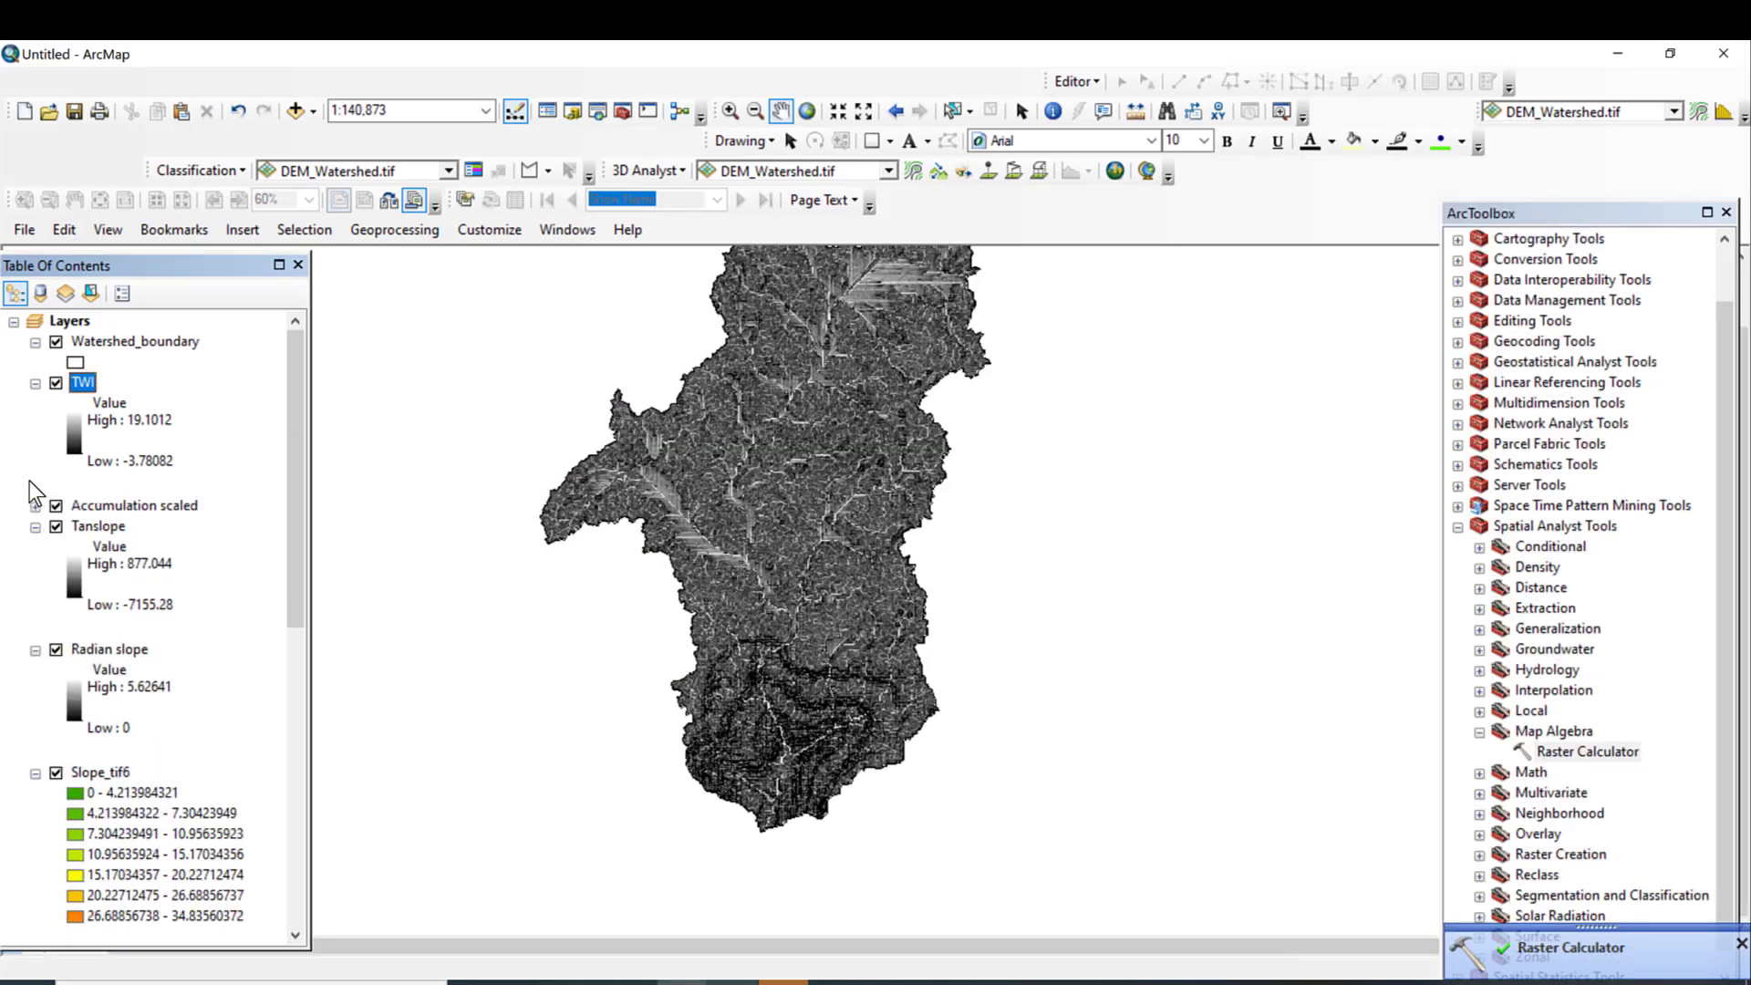
left_click(36, 527)
left_click(35, 547)
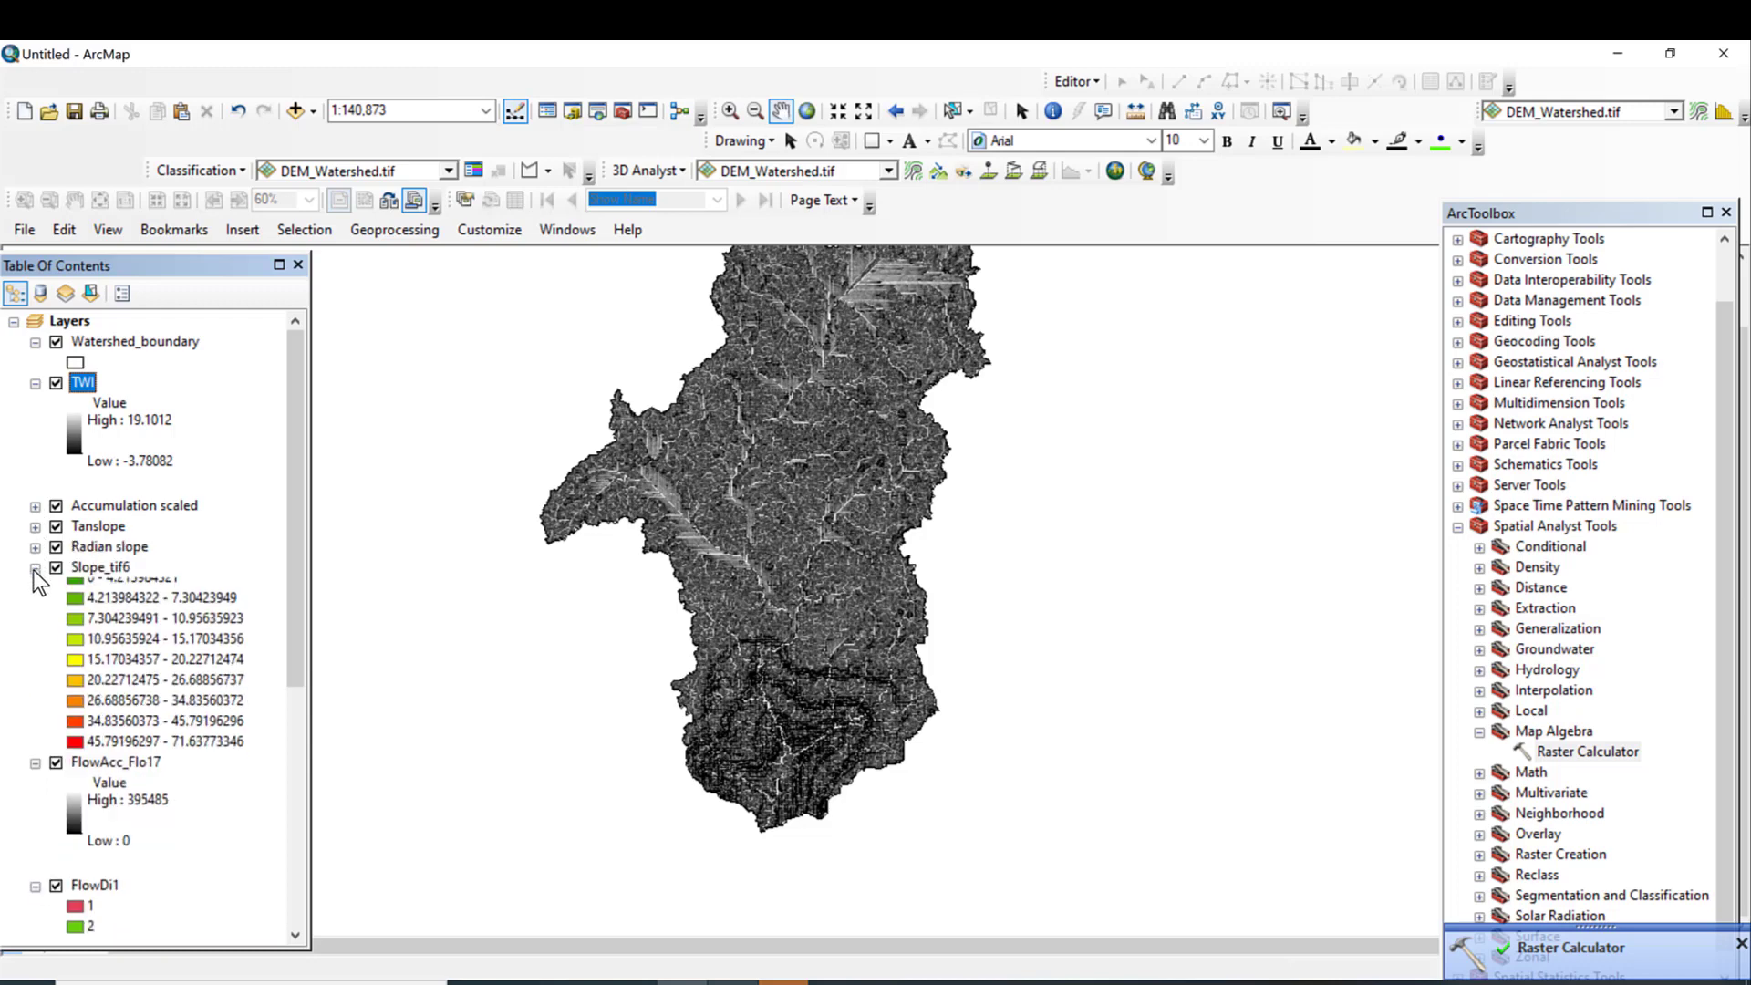
left_click(35, 567)
left_click(34, 588)
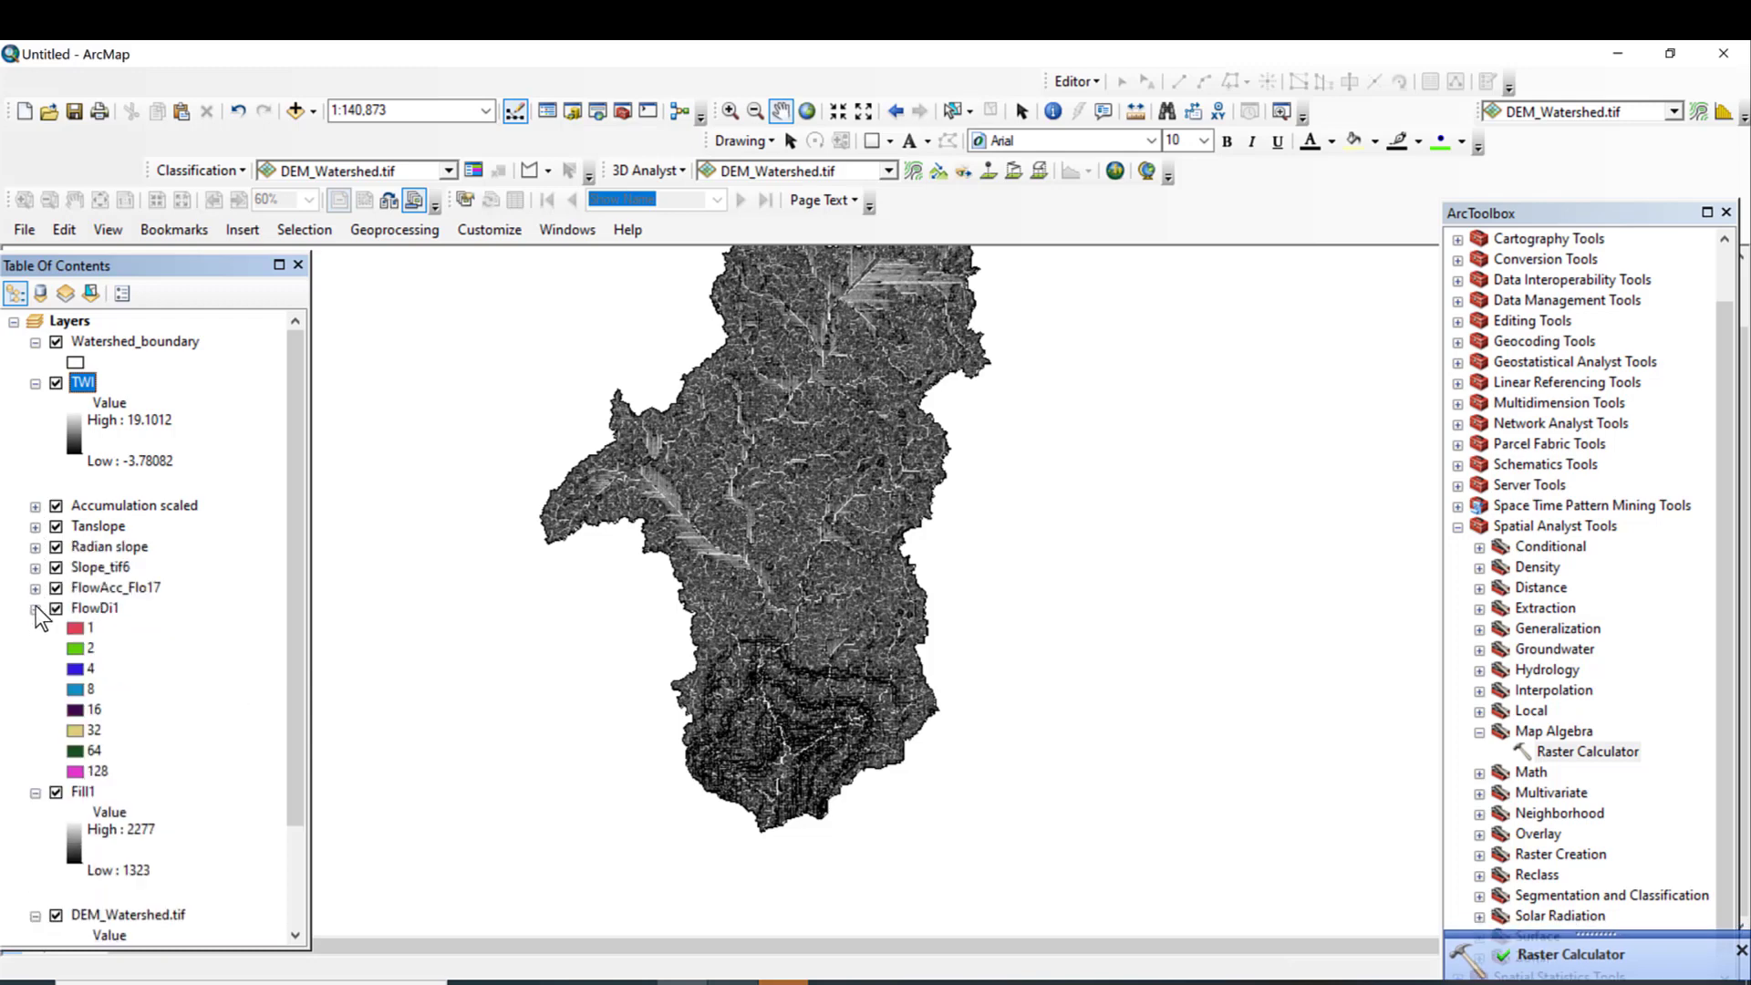
left_click(36, 607)
left_click(35, 628)
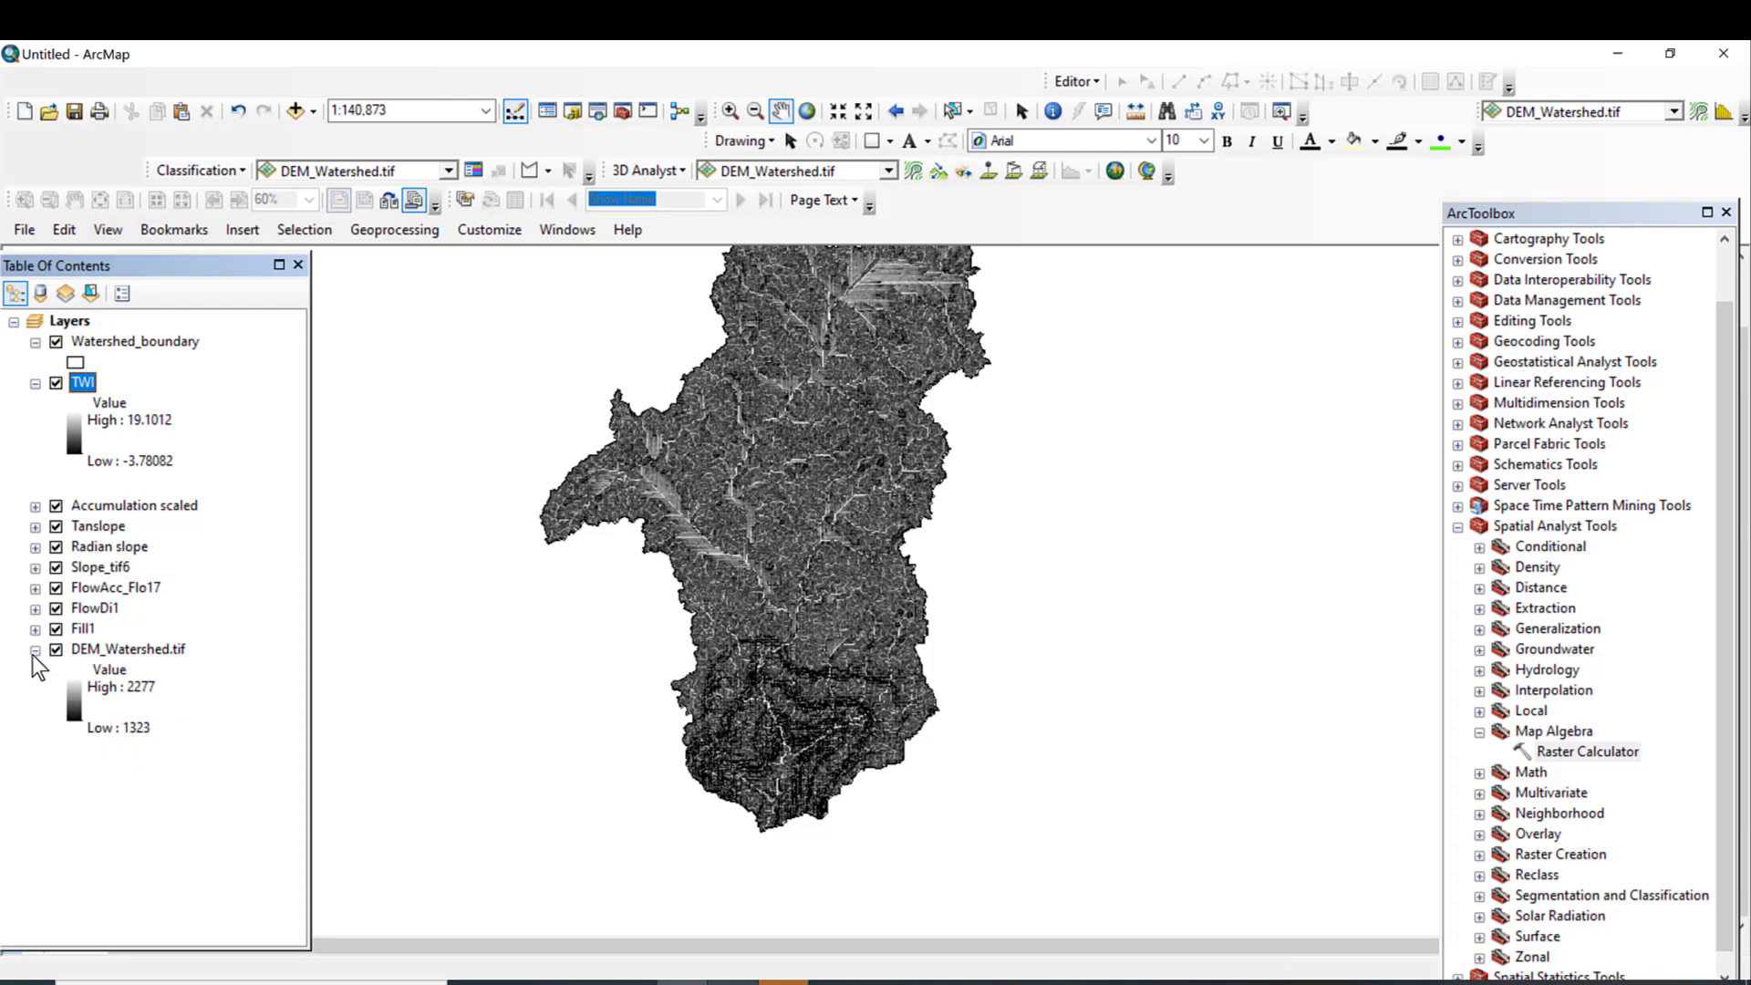
left_click(35, 650)
Step: Hide every raster layer except TWI, from DEM_Watershed.tif up to Accumulation scaled
left_click(56, 650)
left_click(56, 629)
left_click(56, 608)
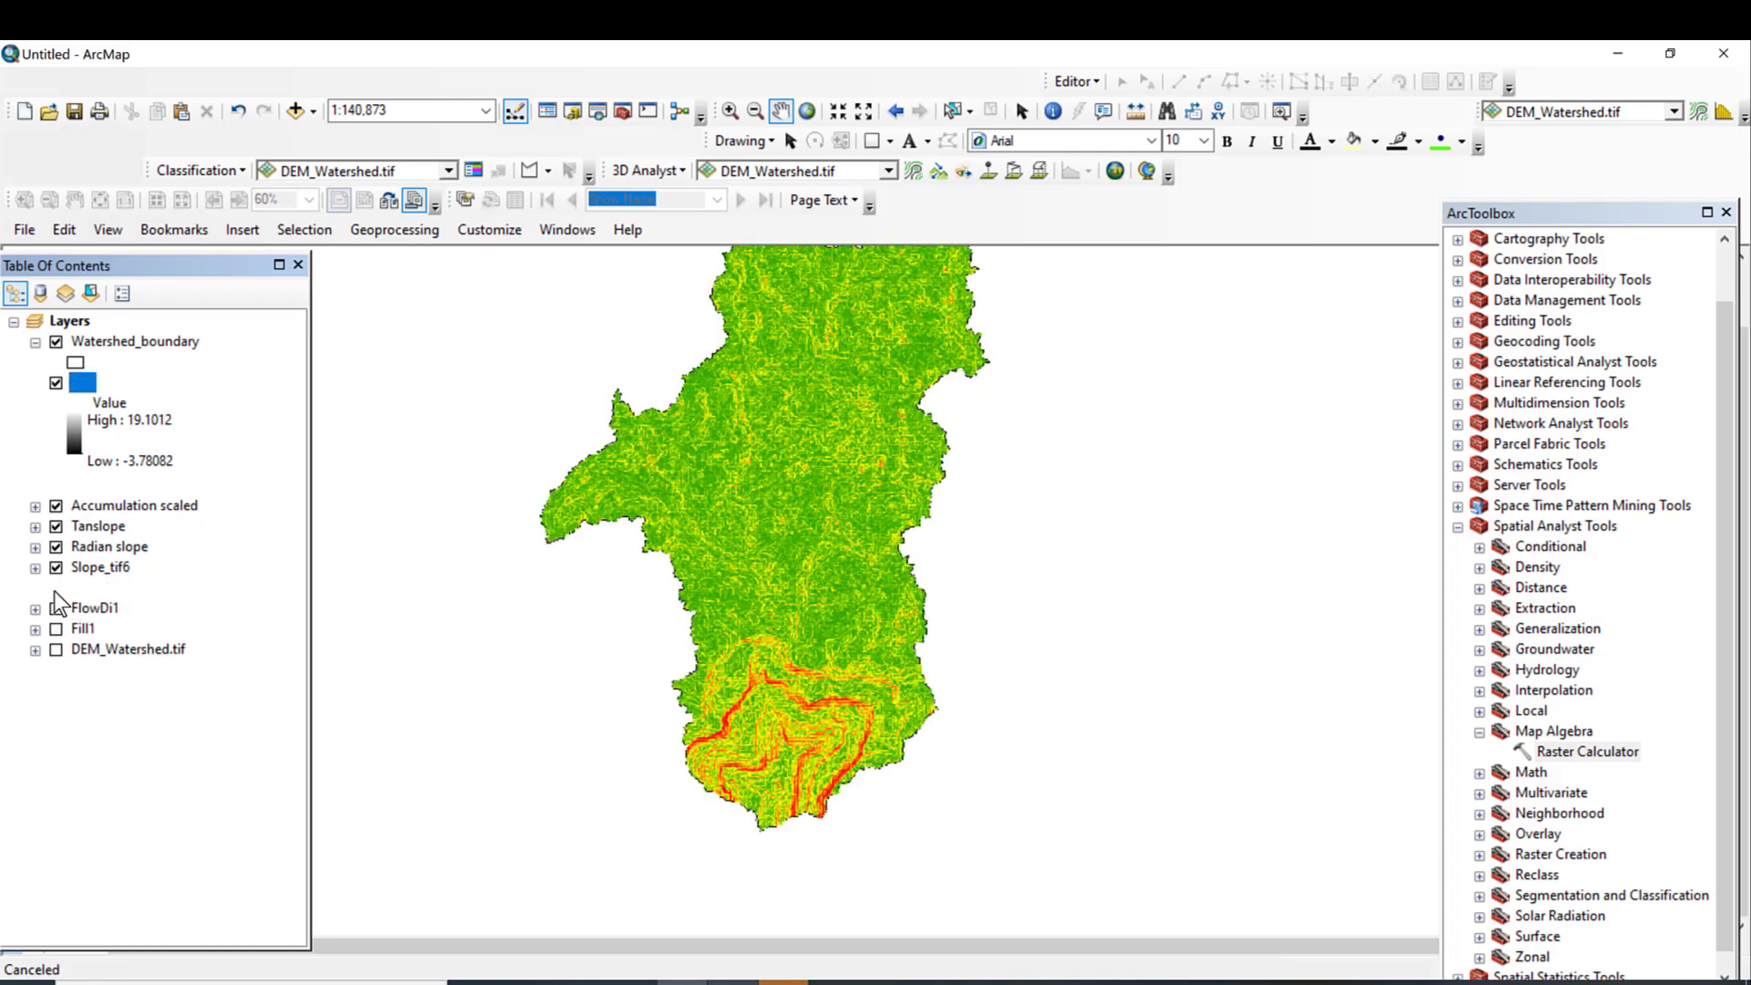
left_click(56, 567)
left_click(56, 546)
left_click(55, 526)
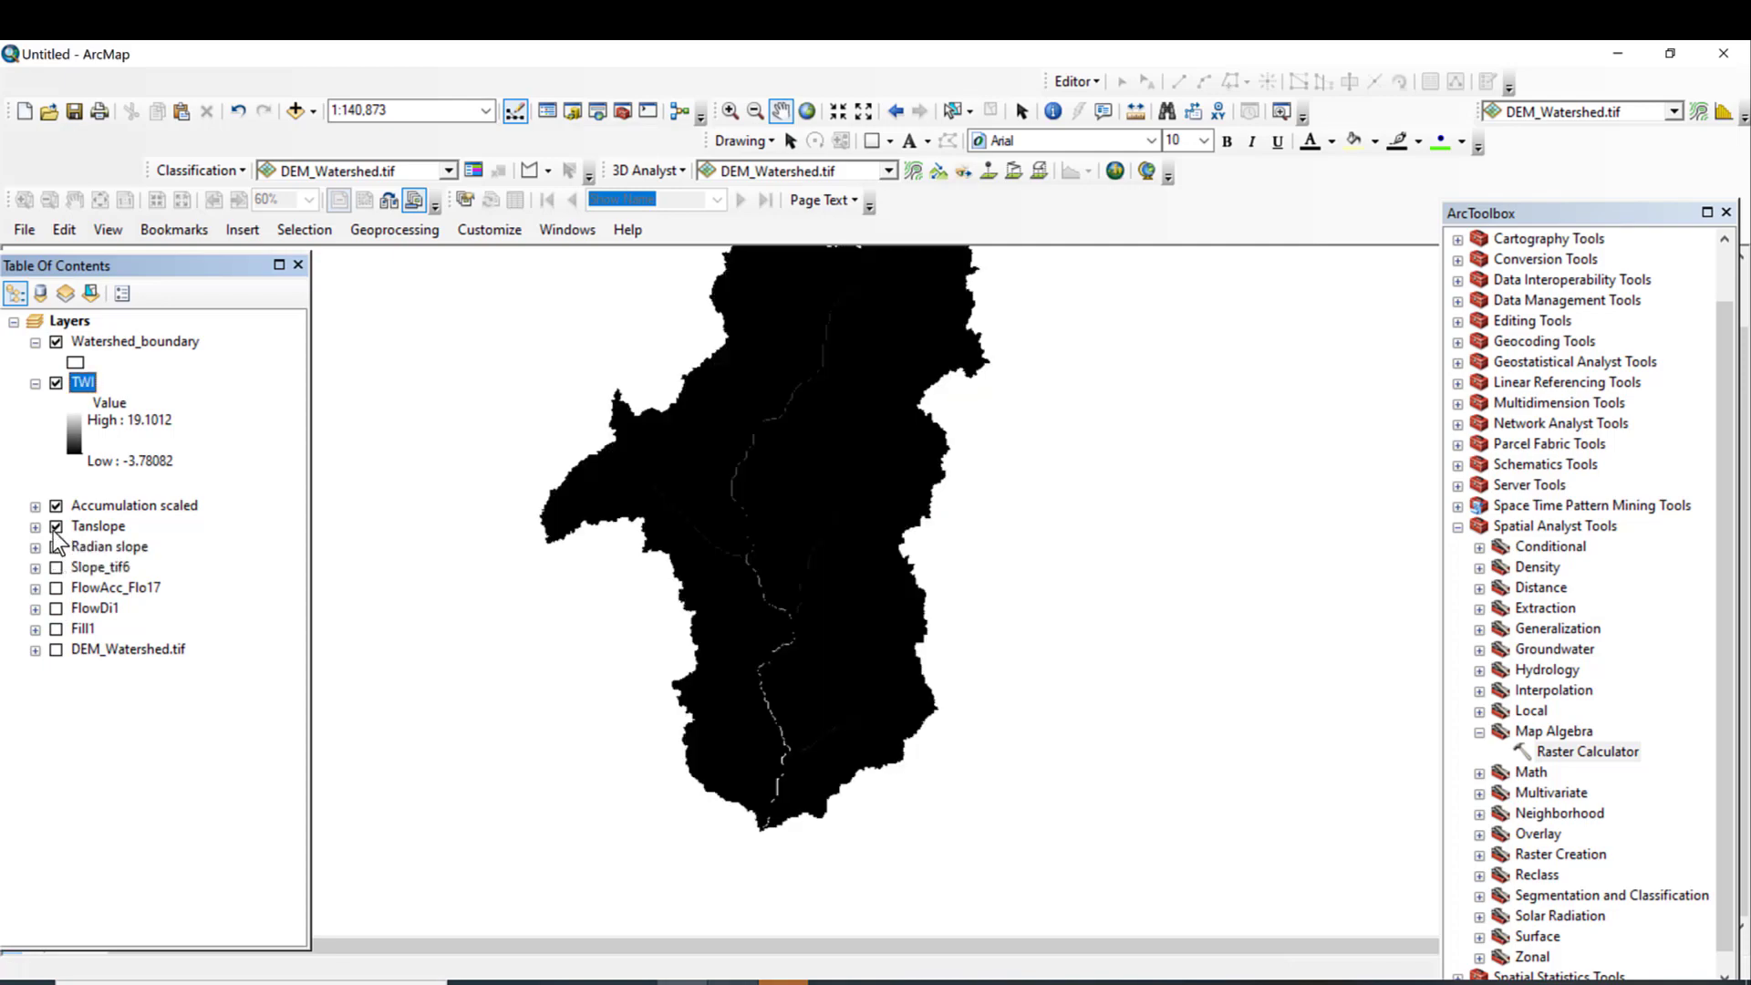
left_click(56, 505)
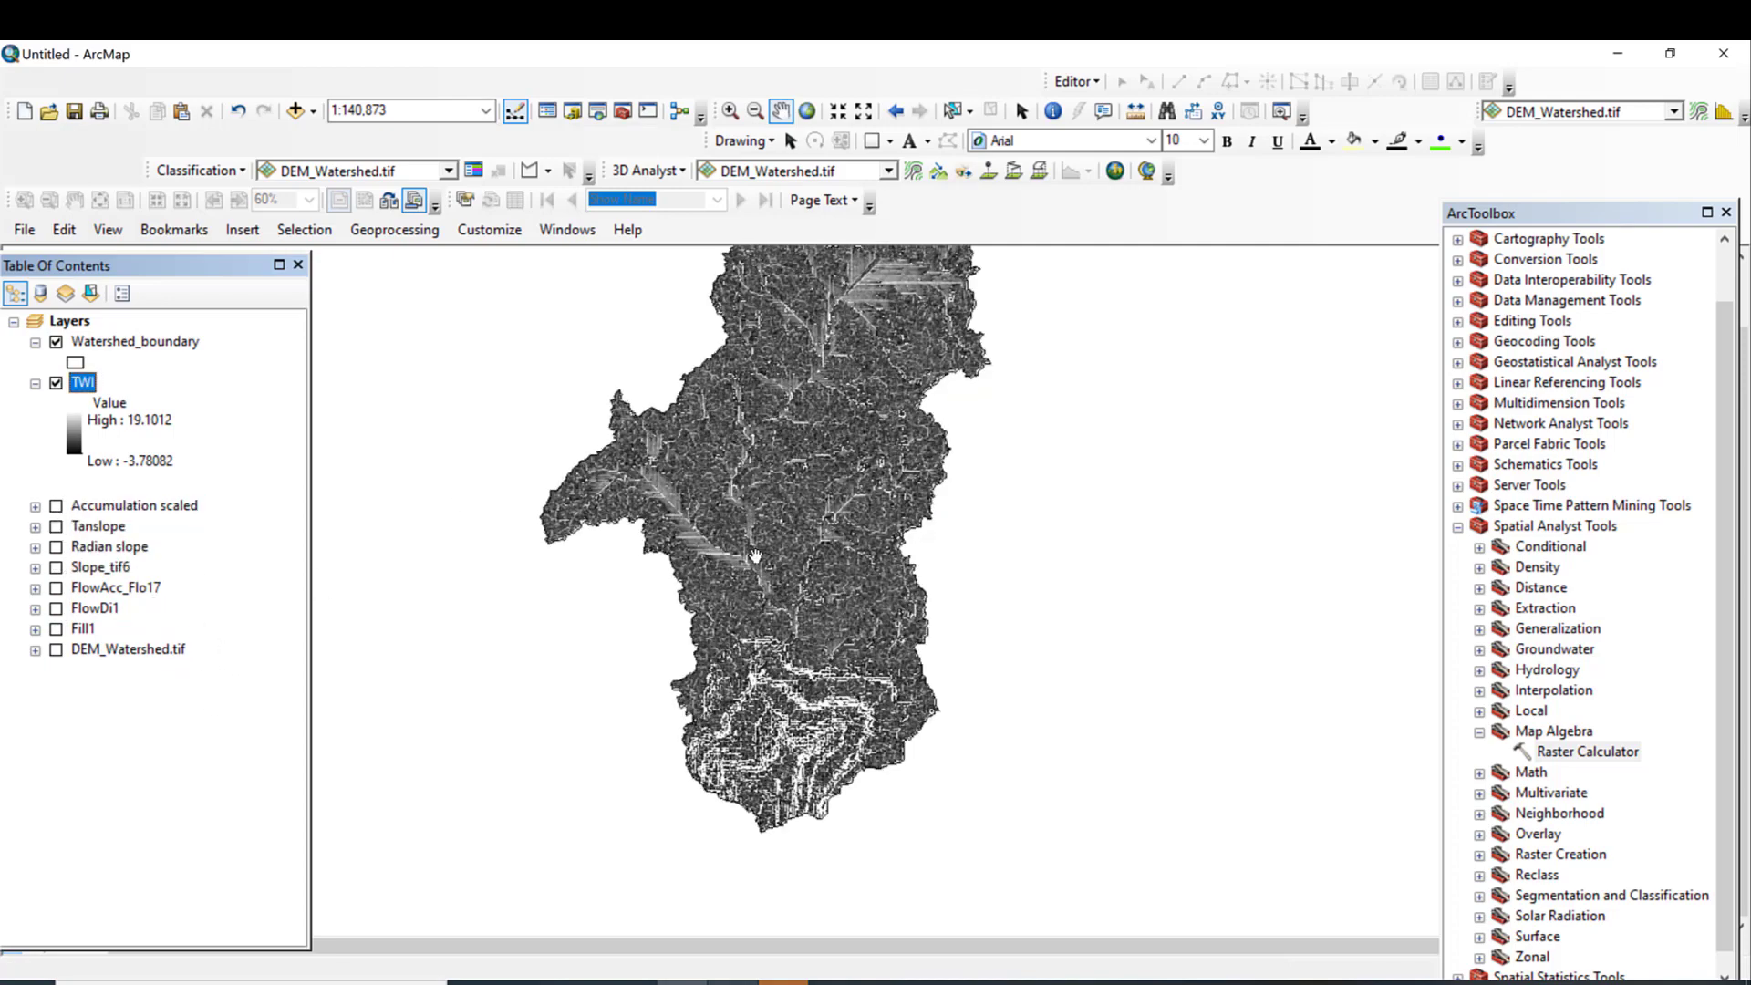
Step: Bring the whole watershed into view and apply the red-yellow-cyan-blue color ramp to the TWI layer
left_click_drag(754, 558, 721, 593)
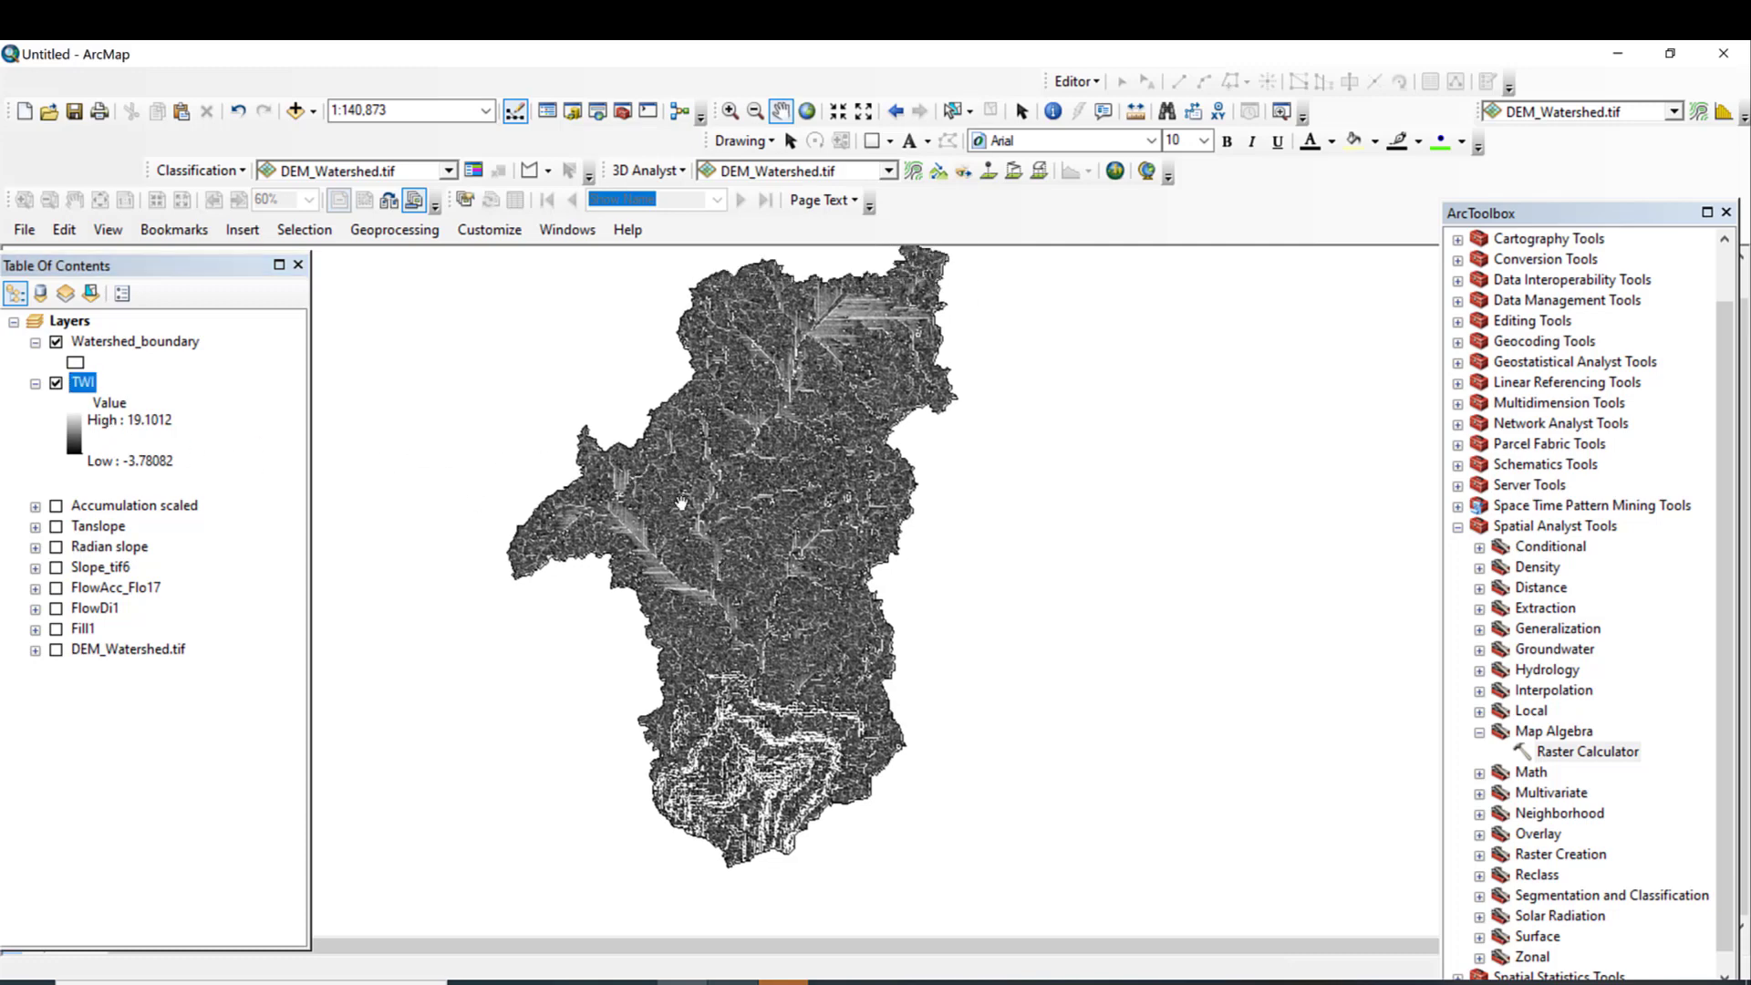
left_click_drag(685, 492, 674, 503)
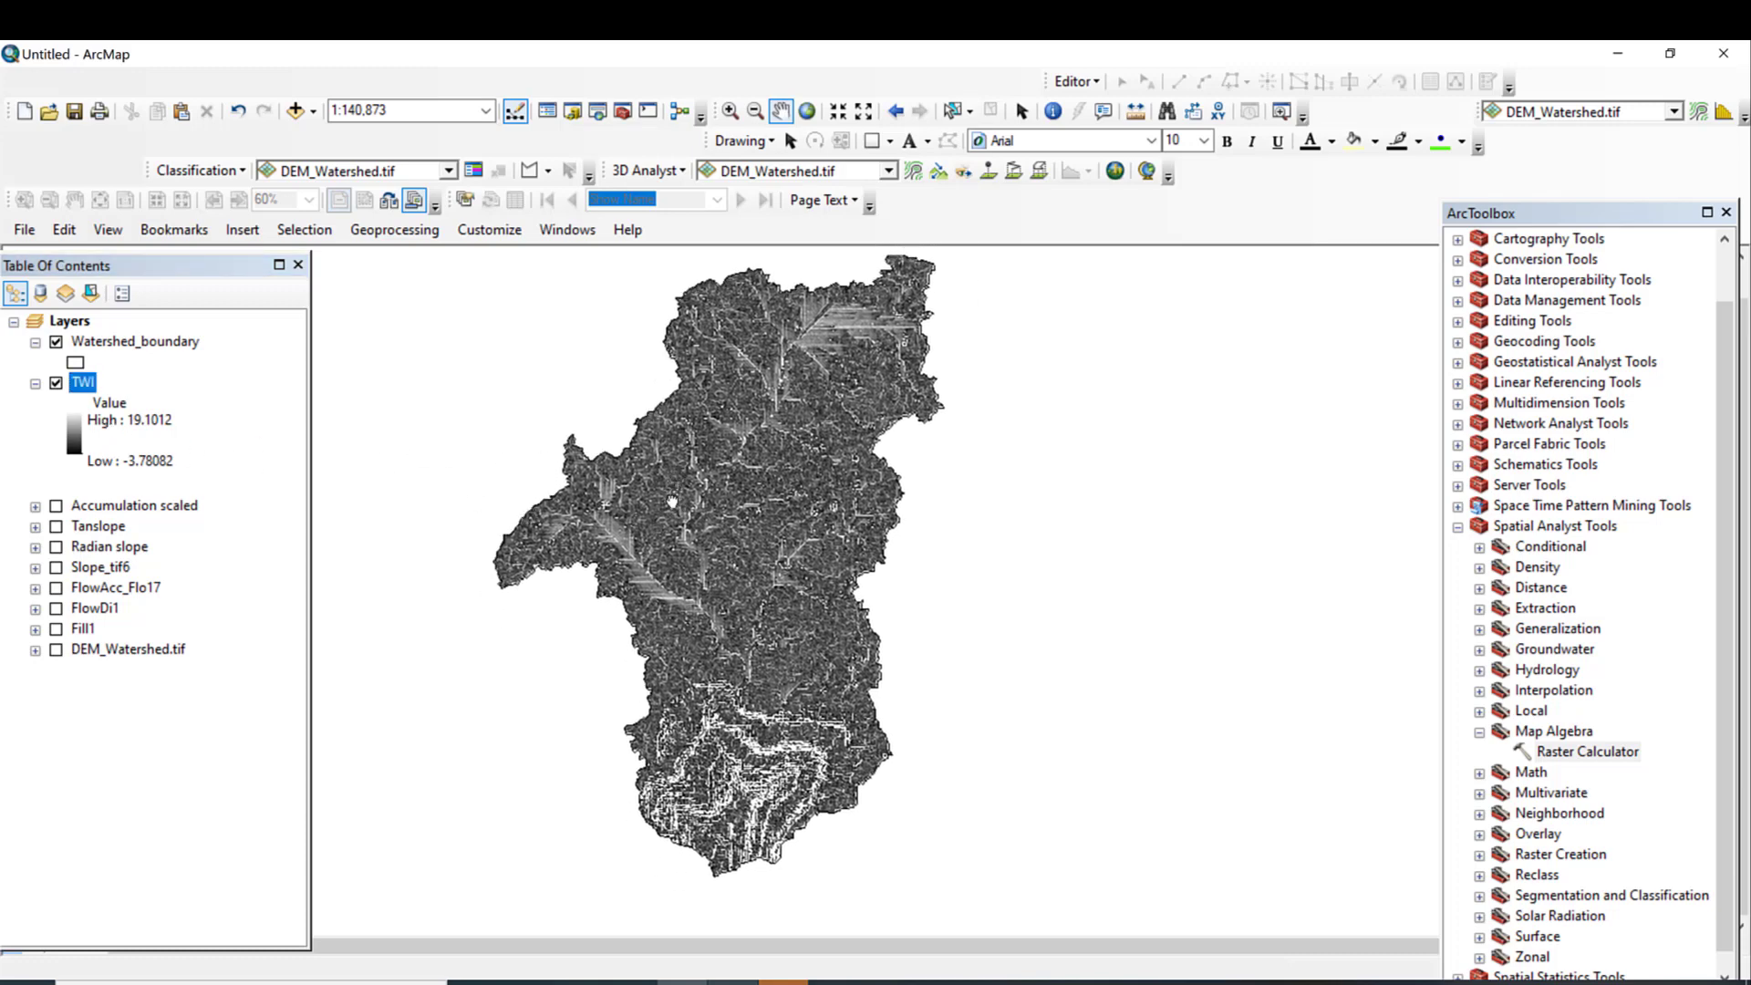
left_click(71, 437)
left_click(232, 513)
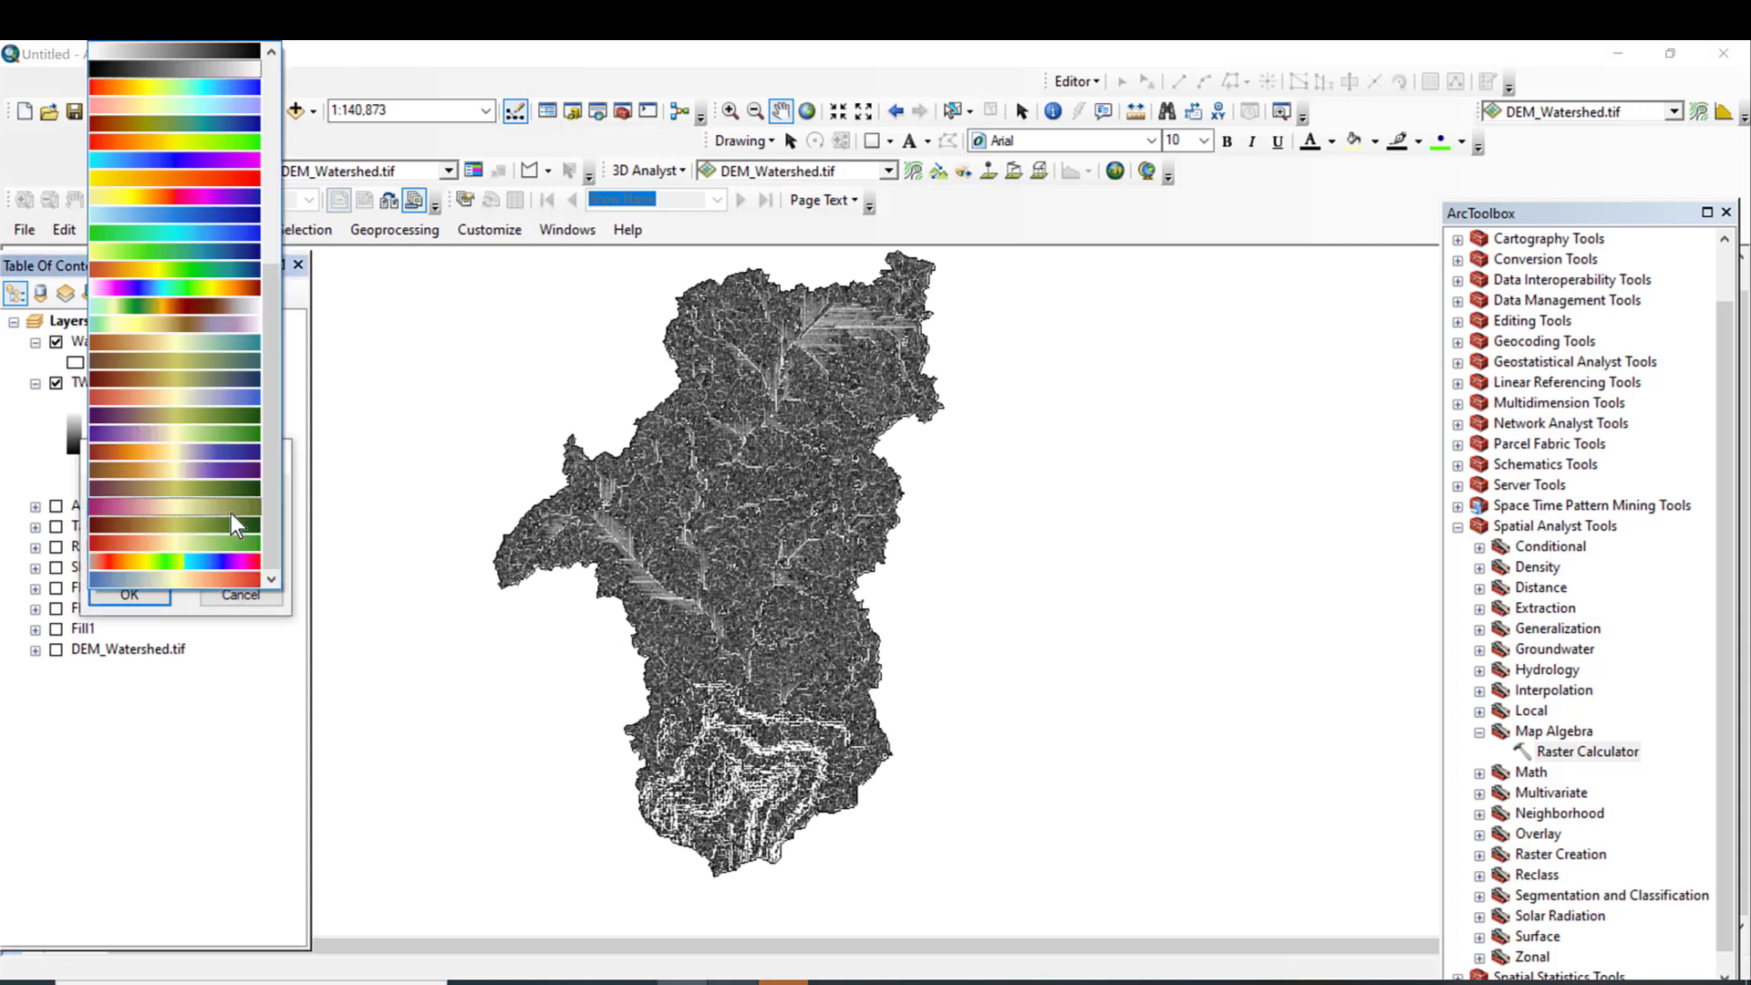
left_click(233, 85)
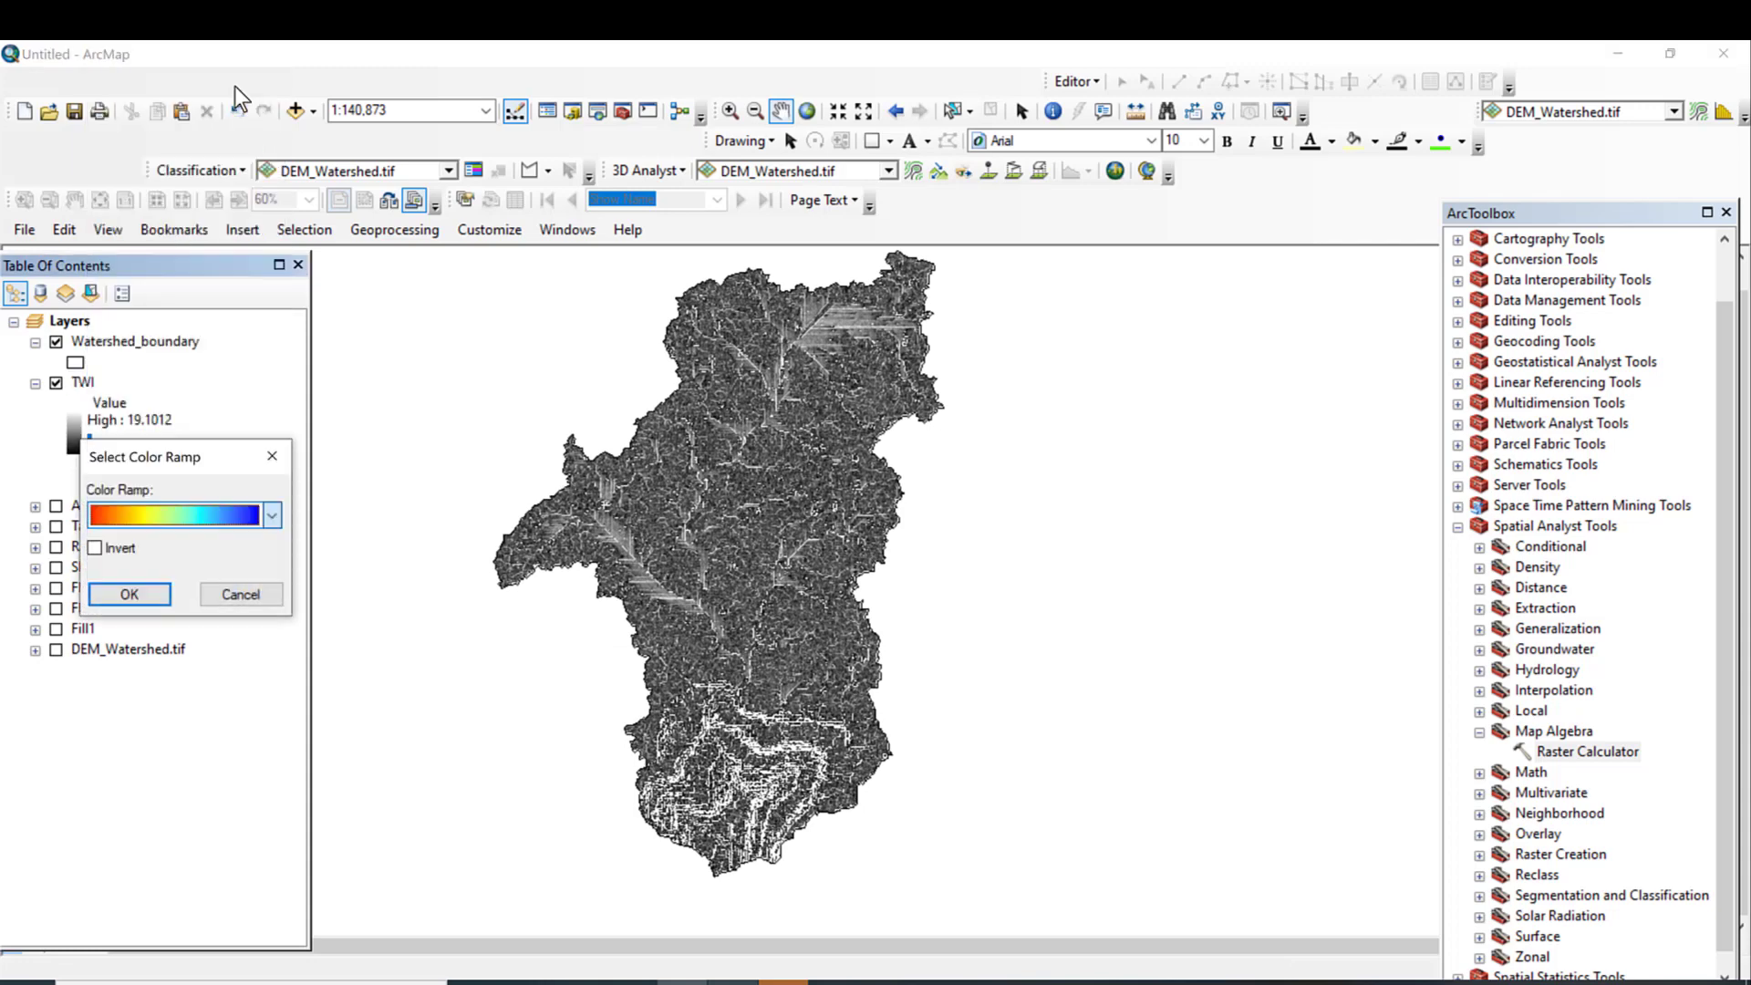
left_click(146, 593)
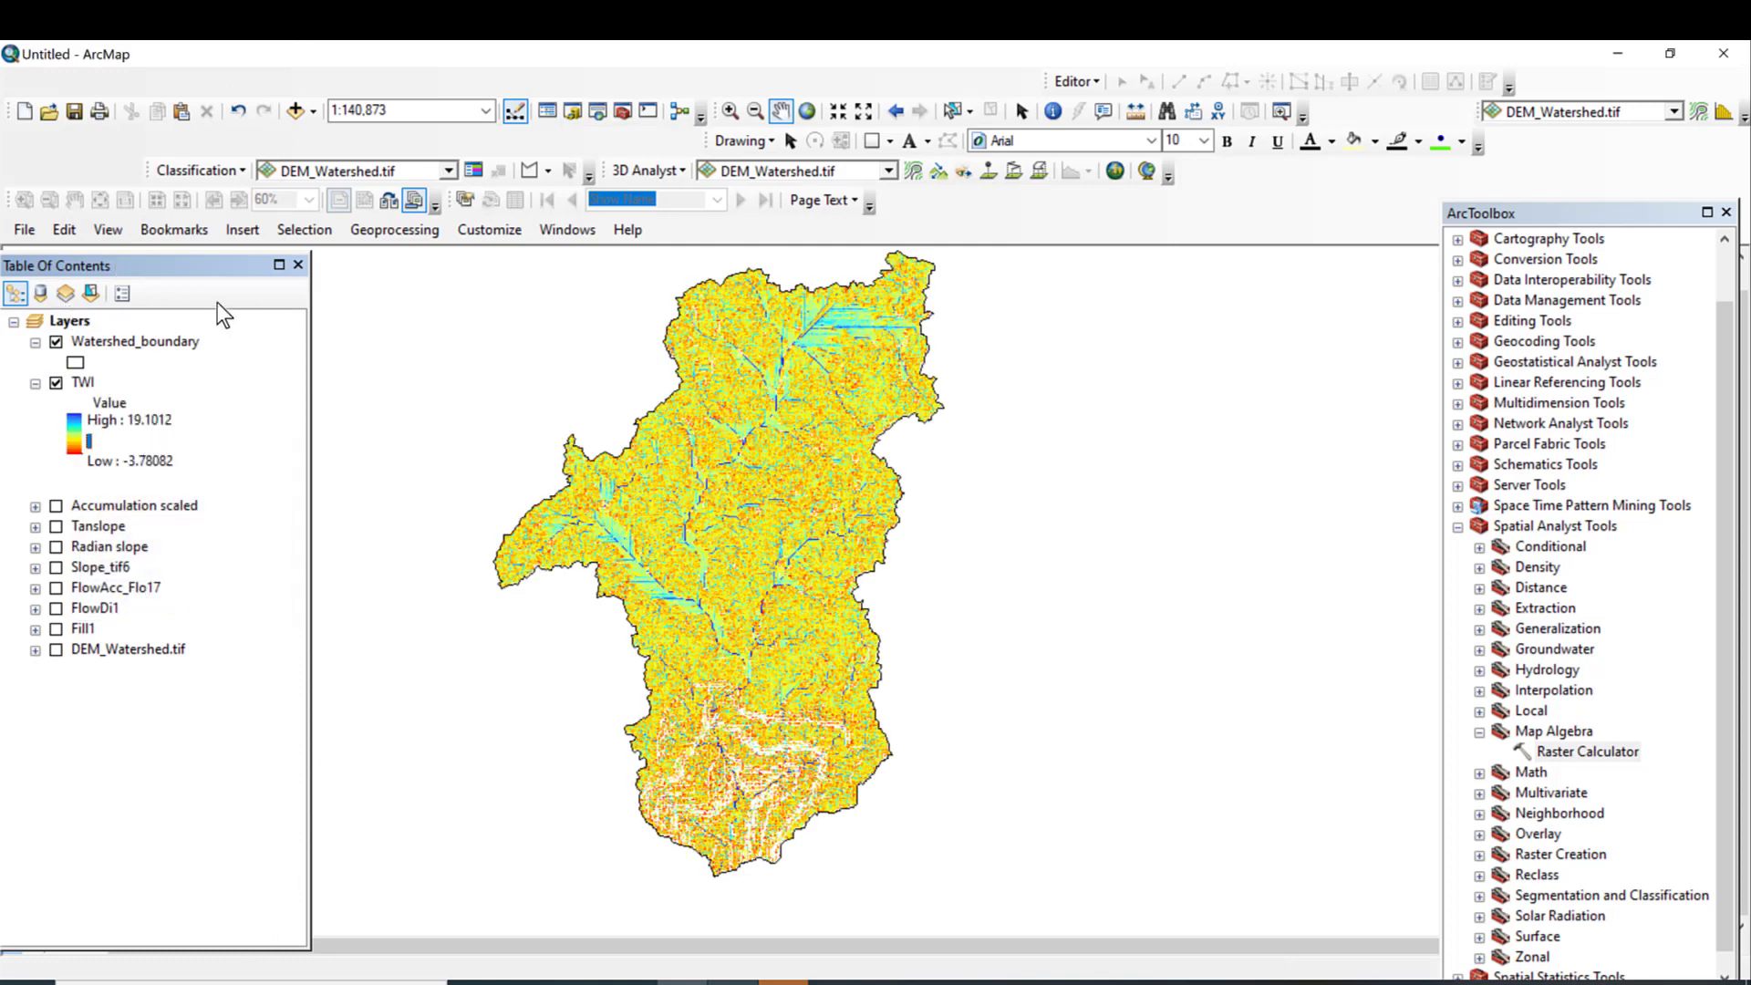
Step: Switch the map to layout view and close ArcToolbox to review the whole map page
left_click_drag(206, 268, 217, 210)
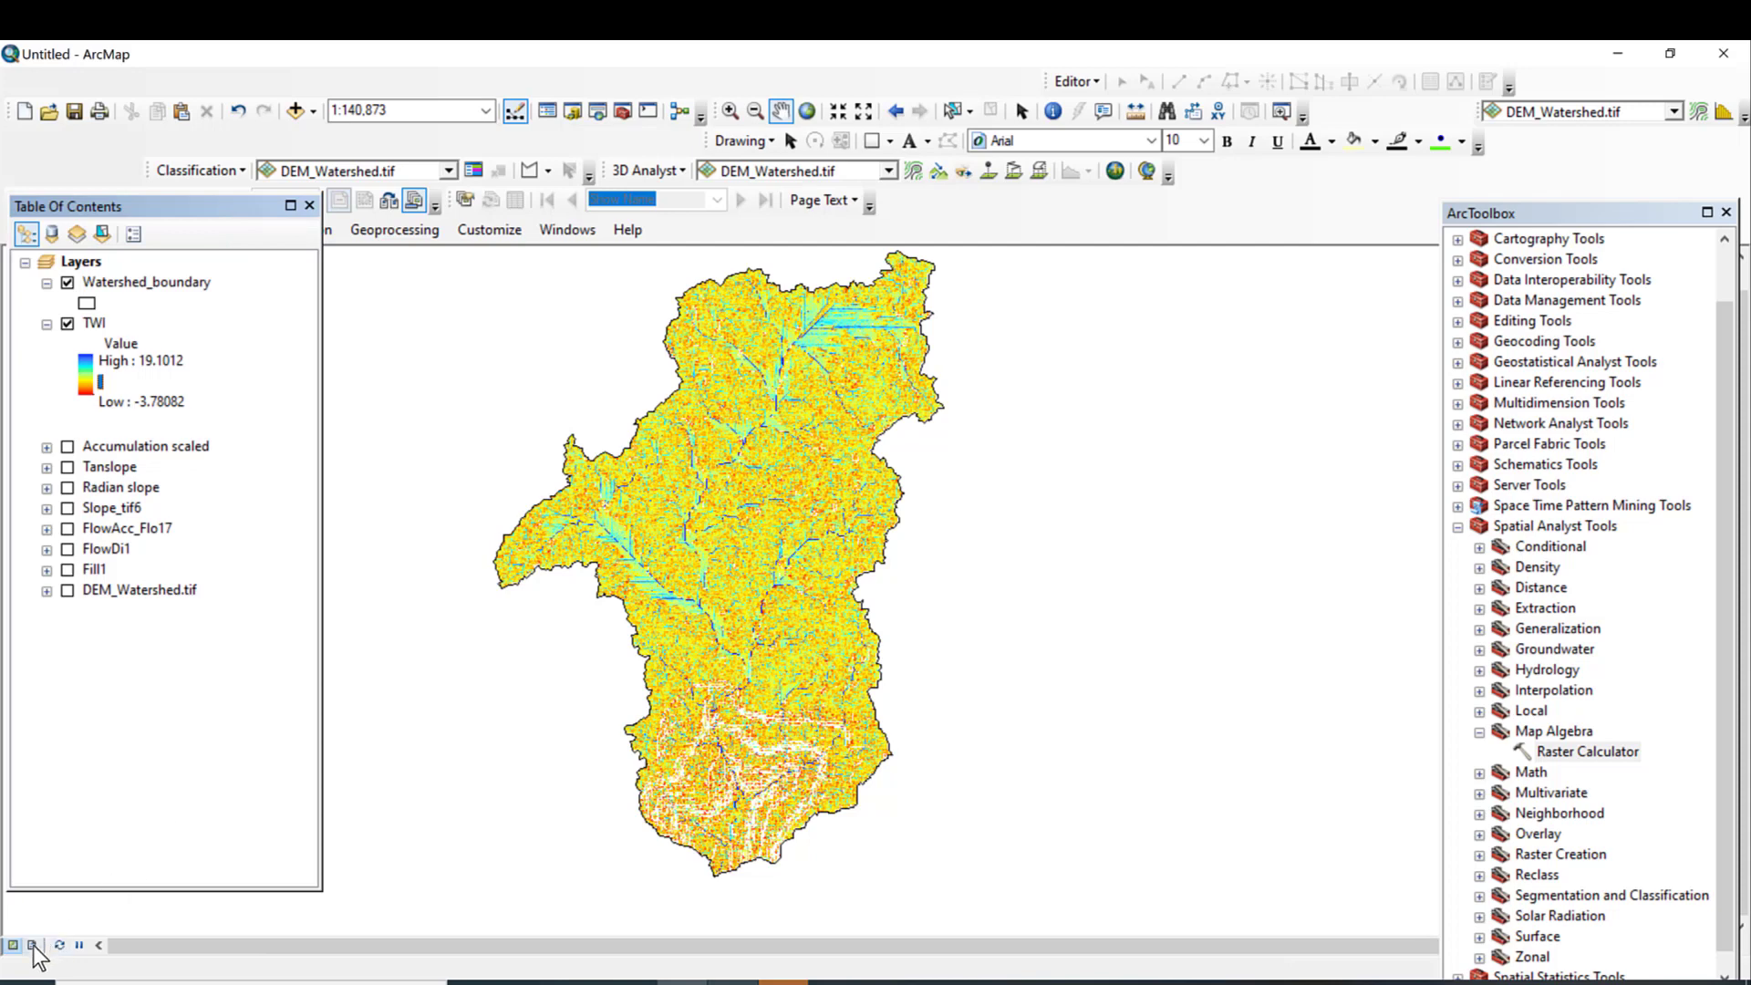
mouse_move(215, 211)
left_mouse_down()
mouse_move(206, 259)
mouse_move(202, 224)
left_mouse_up()
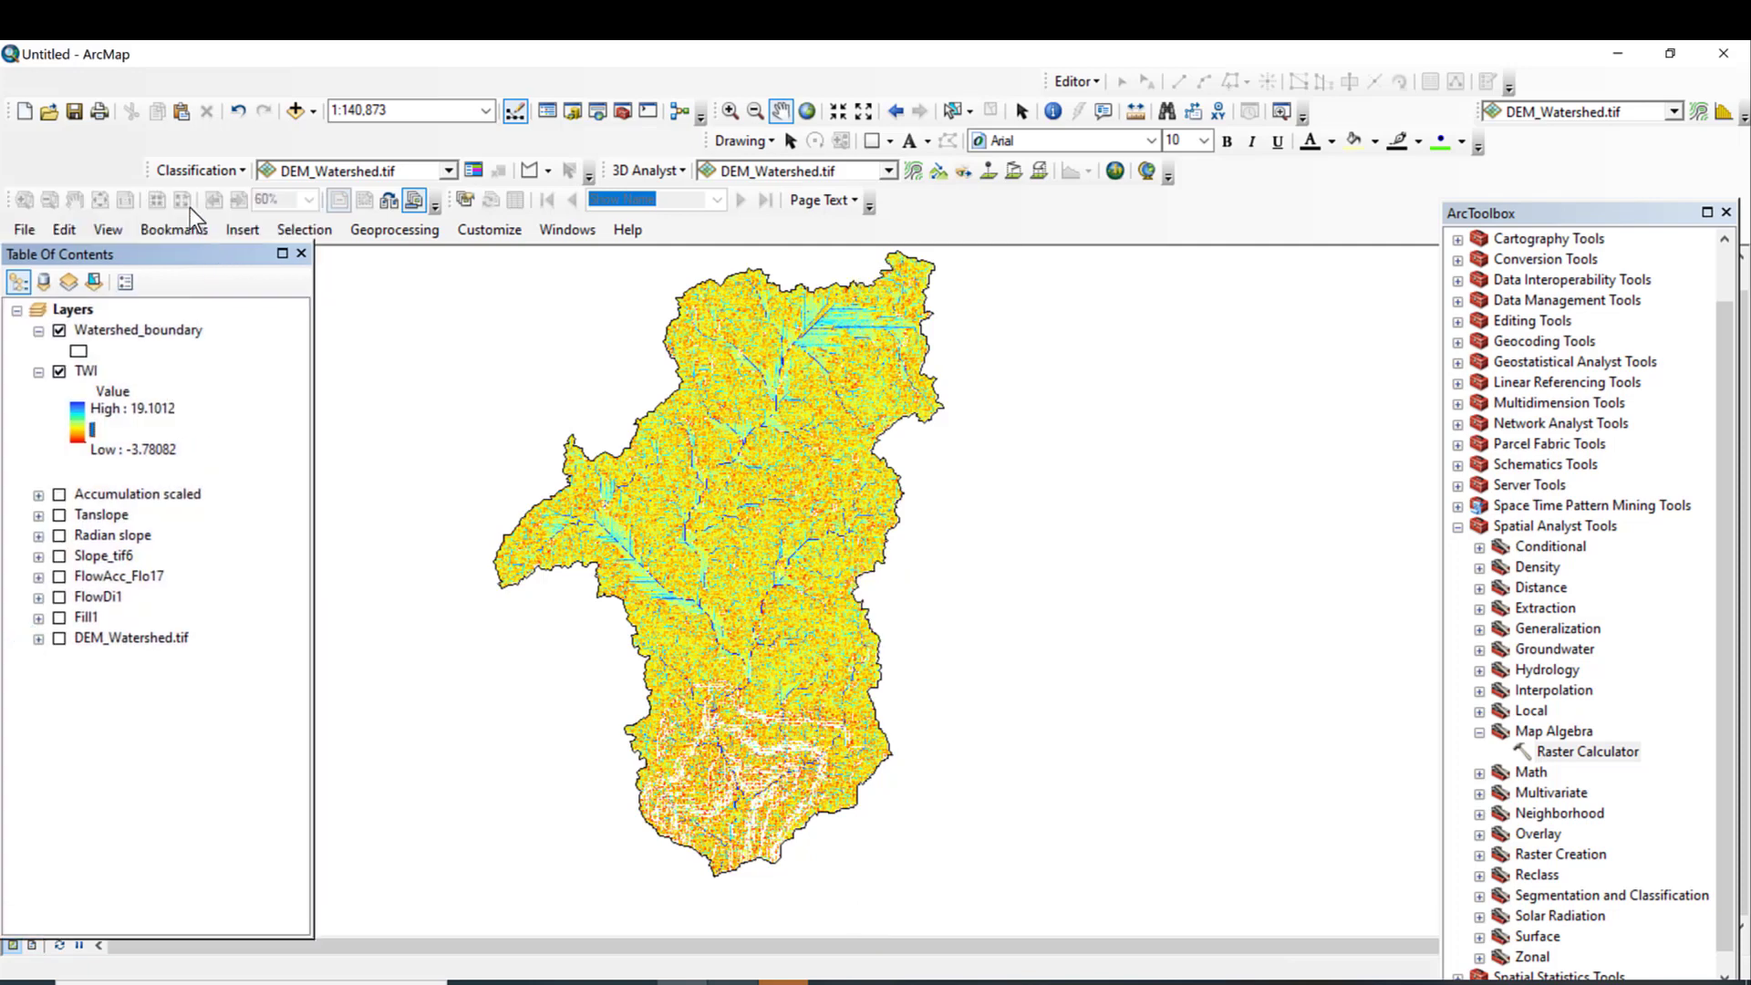
left_click(109, 231)
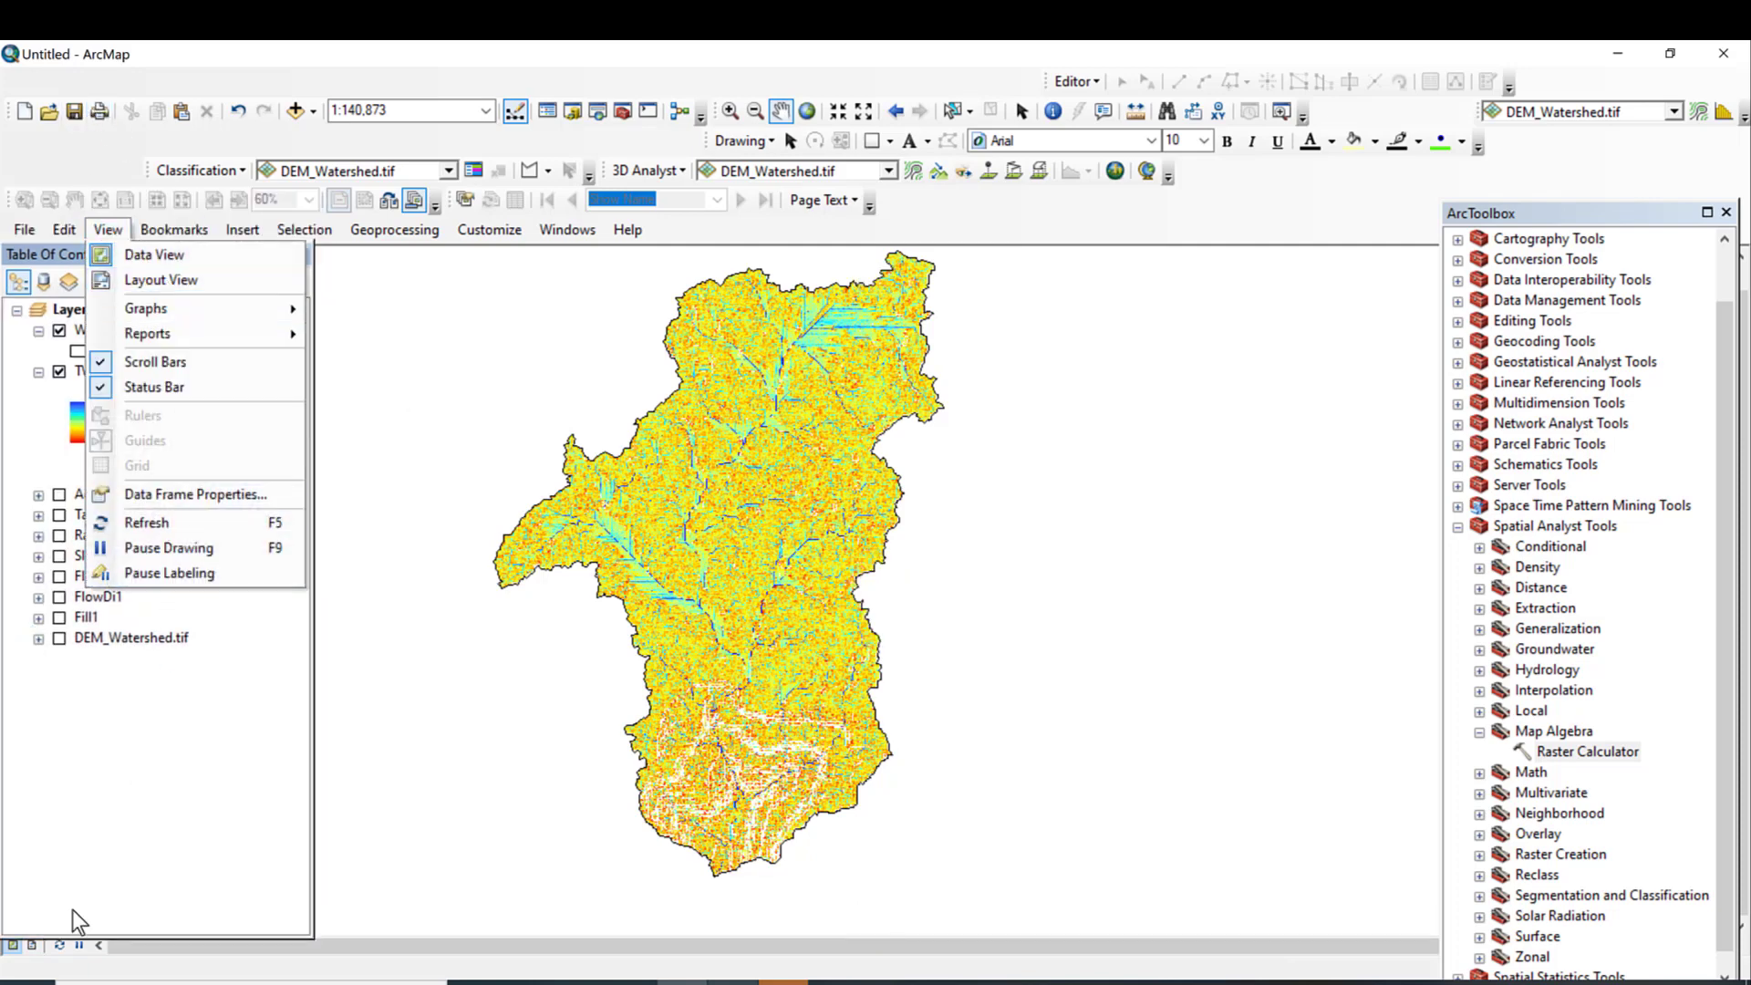
left_click(33, 946)
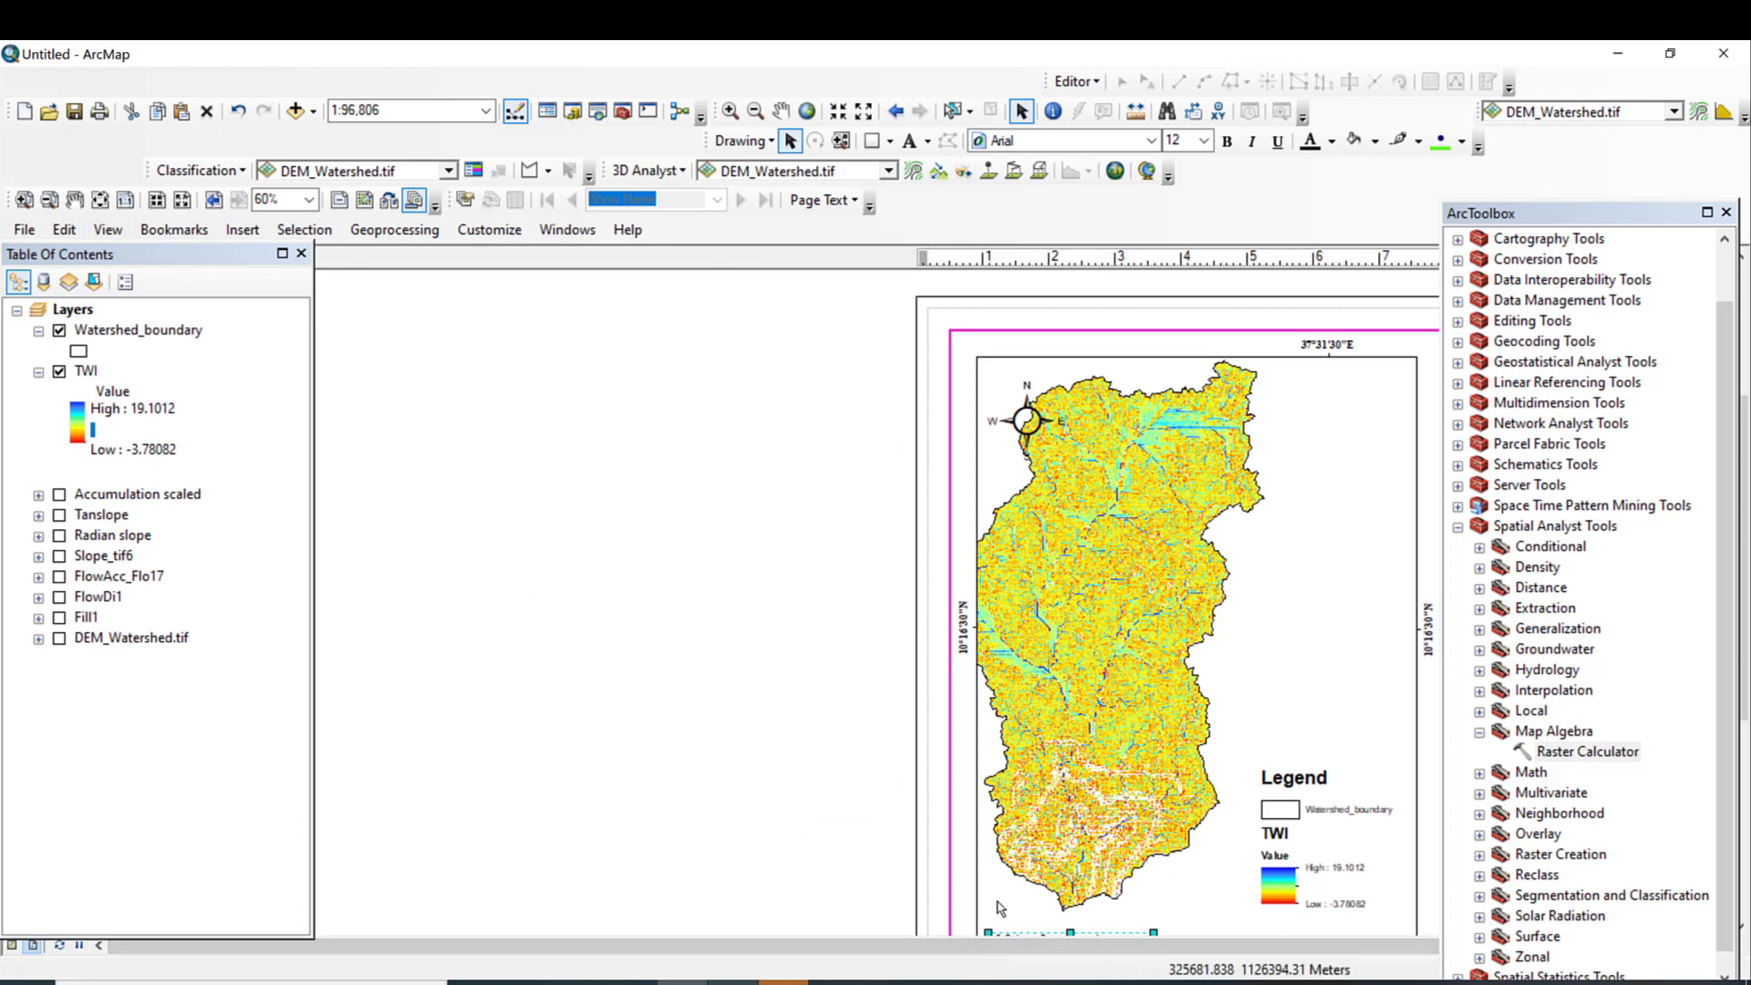
left_click(1726, 212)
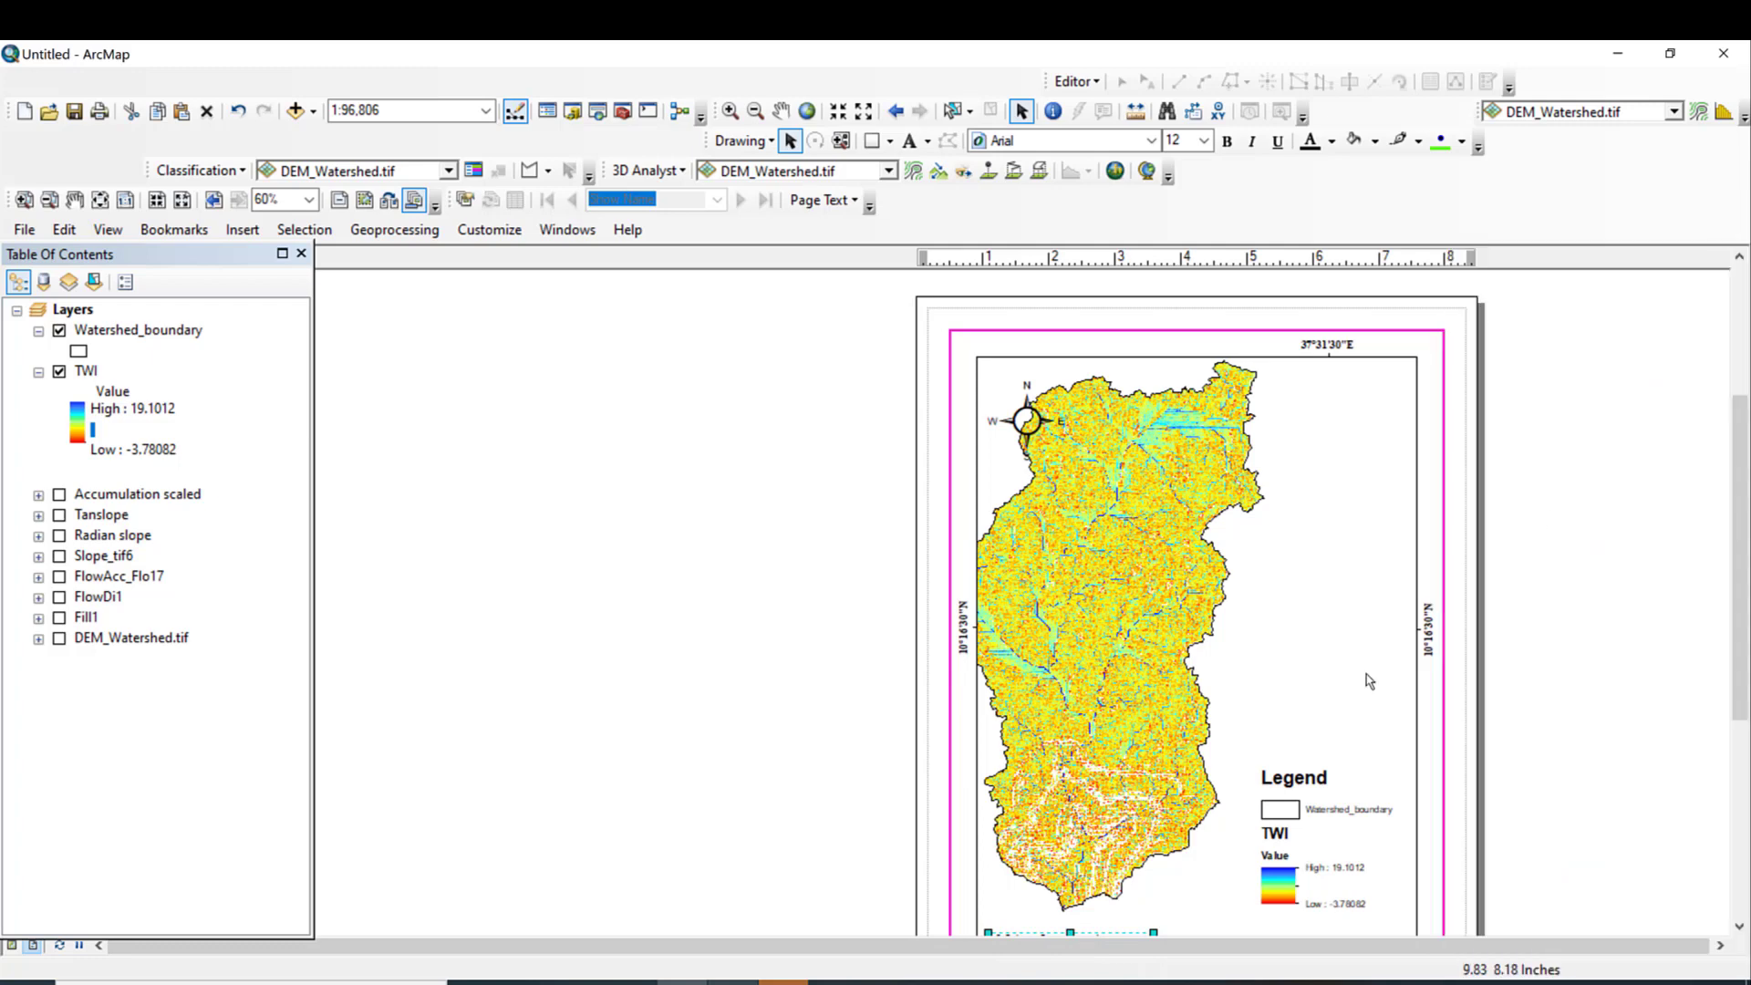
left_click_drag(1738, 587, 1739, 695)
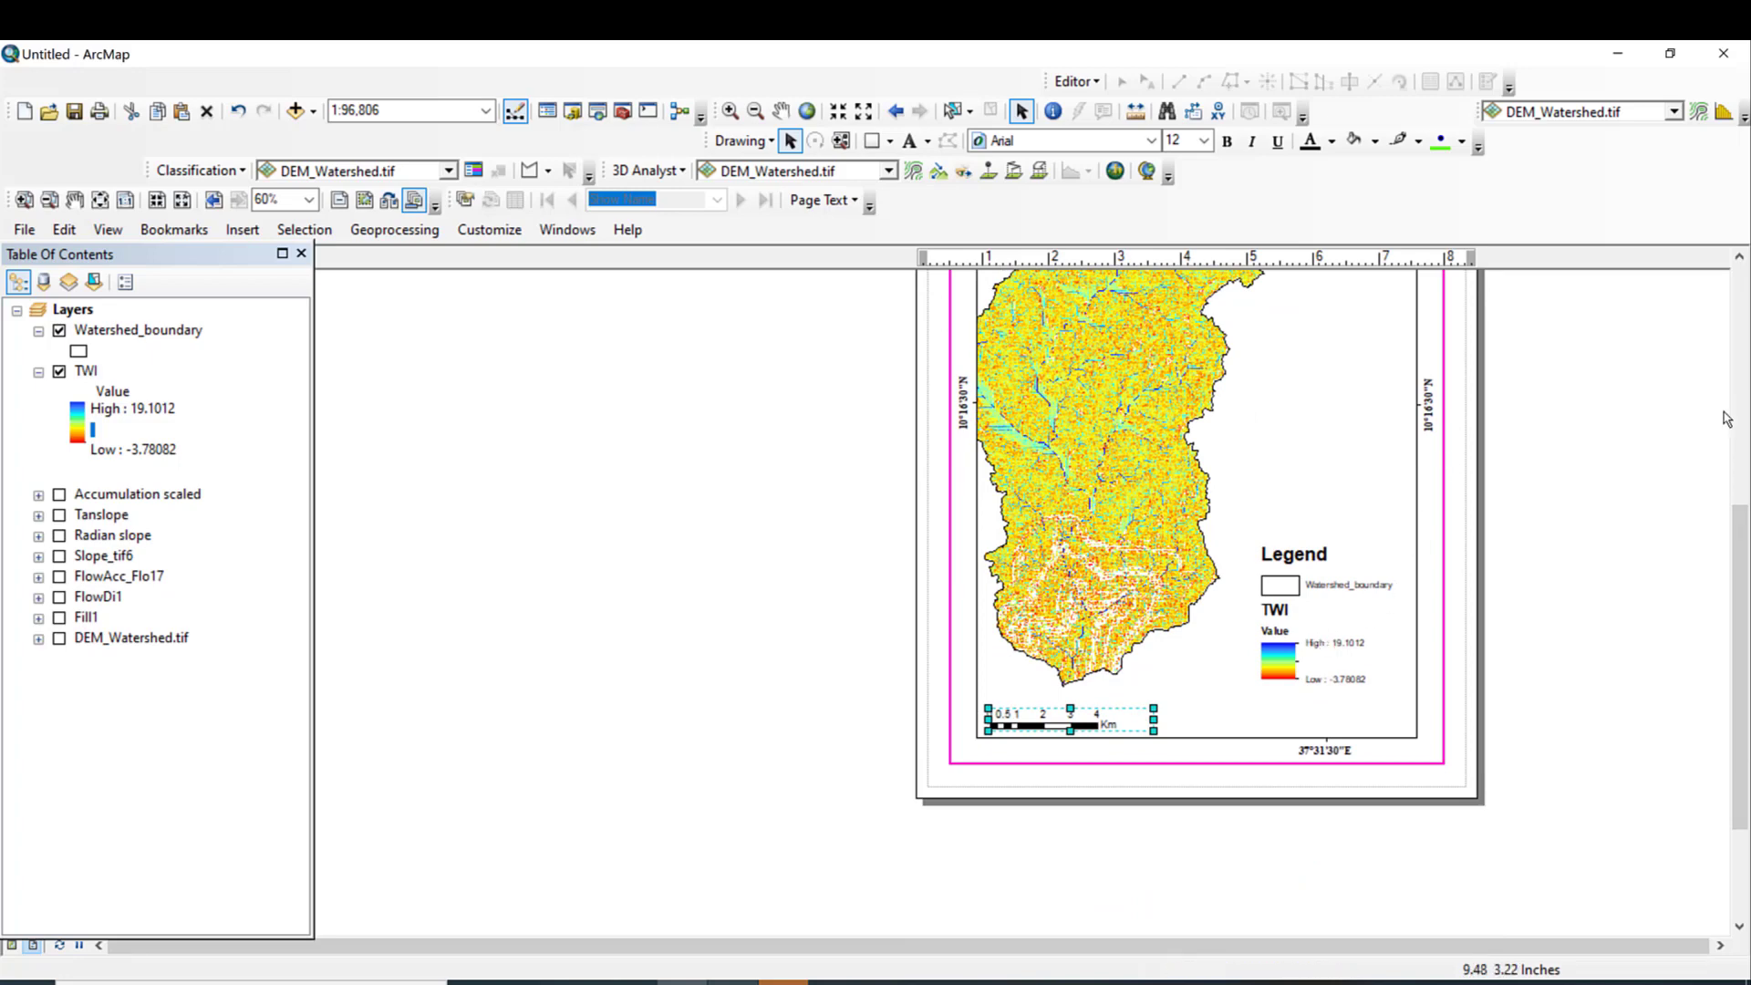
left_click_drag(1741, 554, 1740, 448)
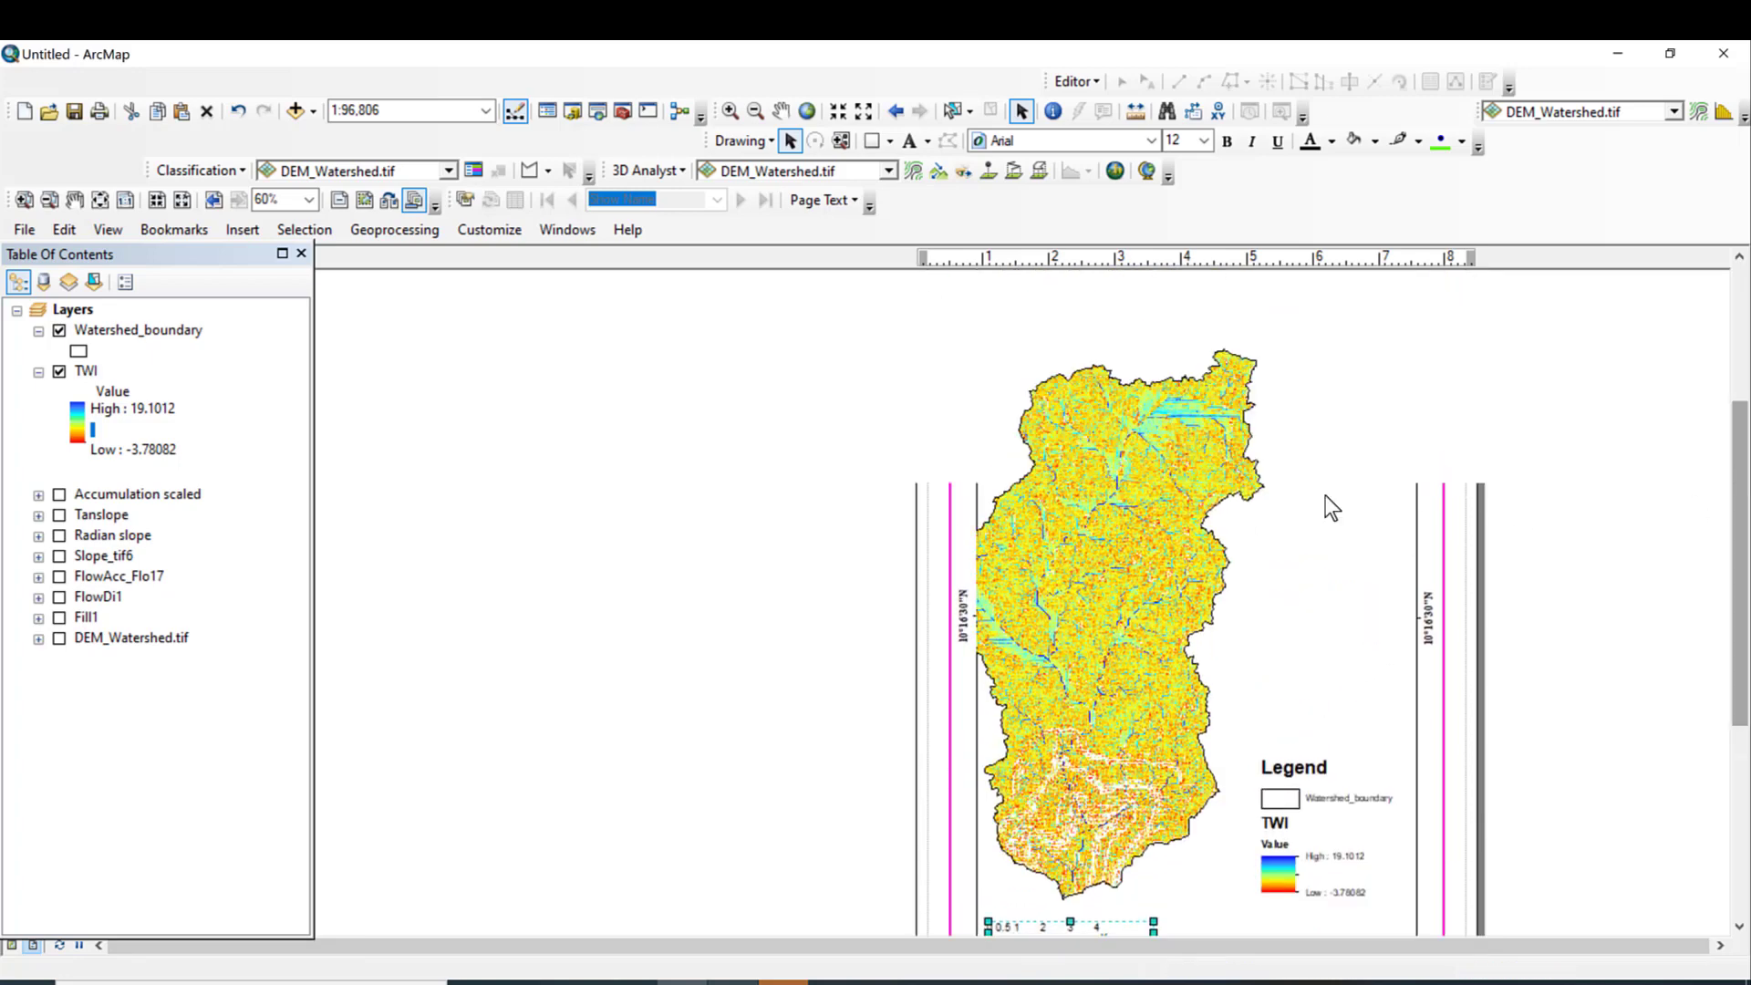
Step: Shift the watershed to the right inside the layout's data frame and move the legend closer to the frame's right edge
left_click(781, 110)
left_click_drag(1095, 673, 1156, 671)
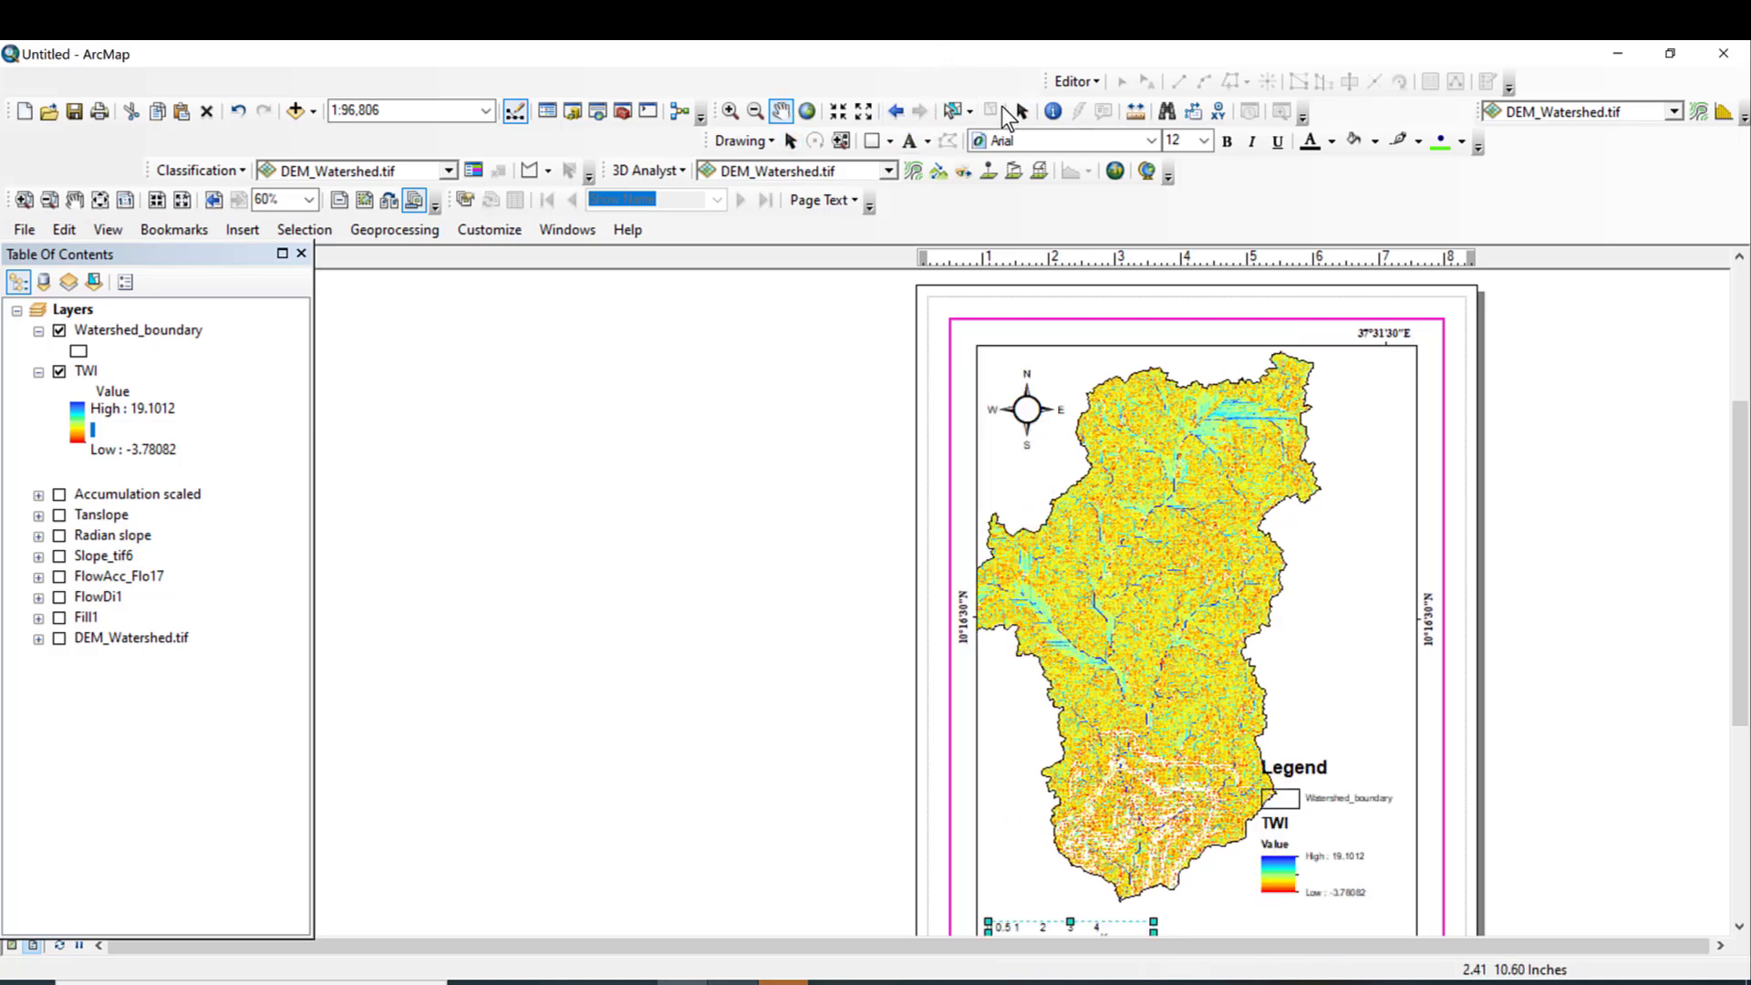
left_click(1021, 110)
left_click(1342, 848)
left_click_drag(1342, 848, 1377, 857)
left_click(780, 111)
left_click_drag(1076, 534, 1161, 622)
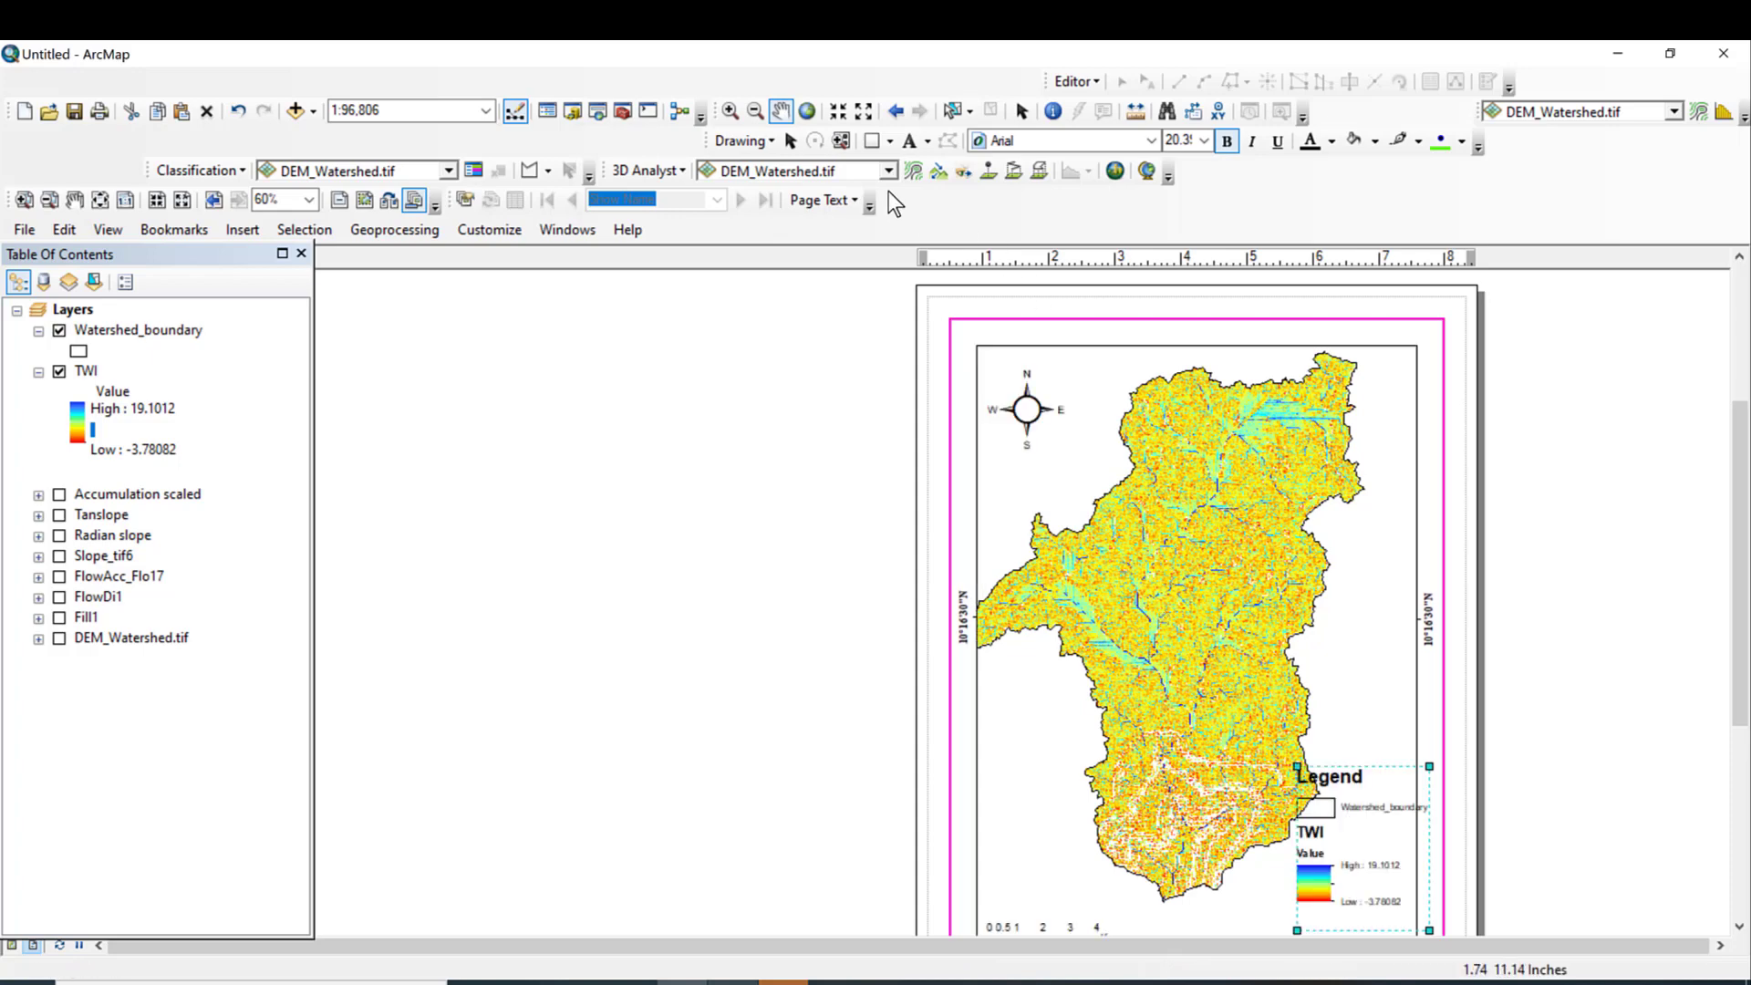
Step: Set the map scale to 1:100,000 and reposition the watershed so it fits inside the data frame
left_click(485, 110)
left_click(410, 178)
left_click_drag(1215, 656, 1236, 654)
Step: Shrink the legend and place it in the empty lower-left area of the map, above the scale bar
left_click_drag(1742, 715, 1742, 779)
left_click(790, 141)
left_click(1355, 725)
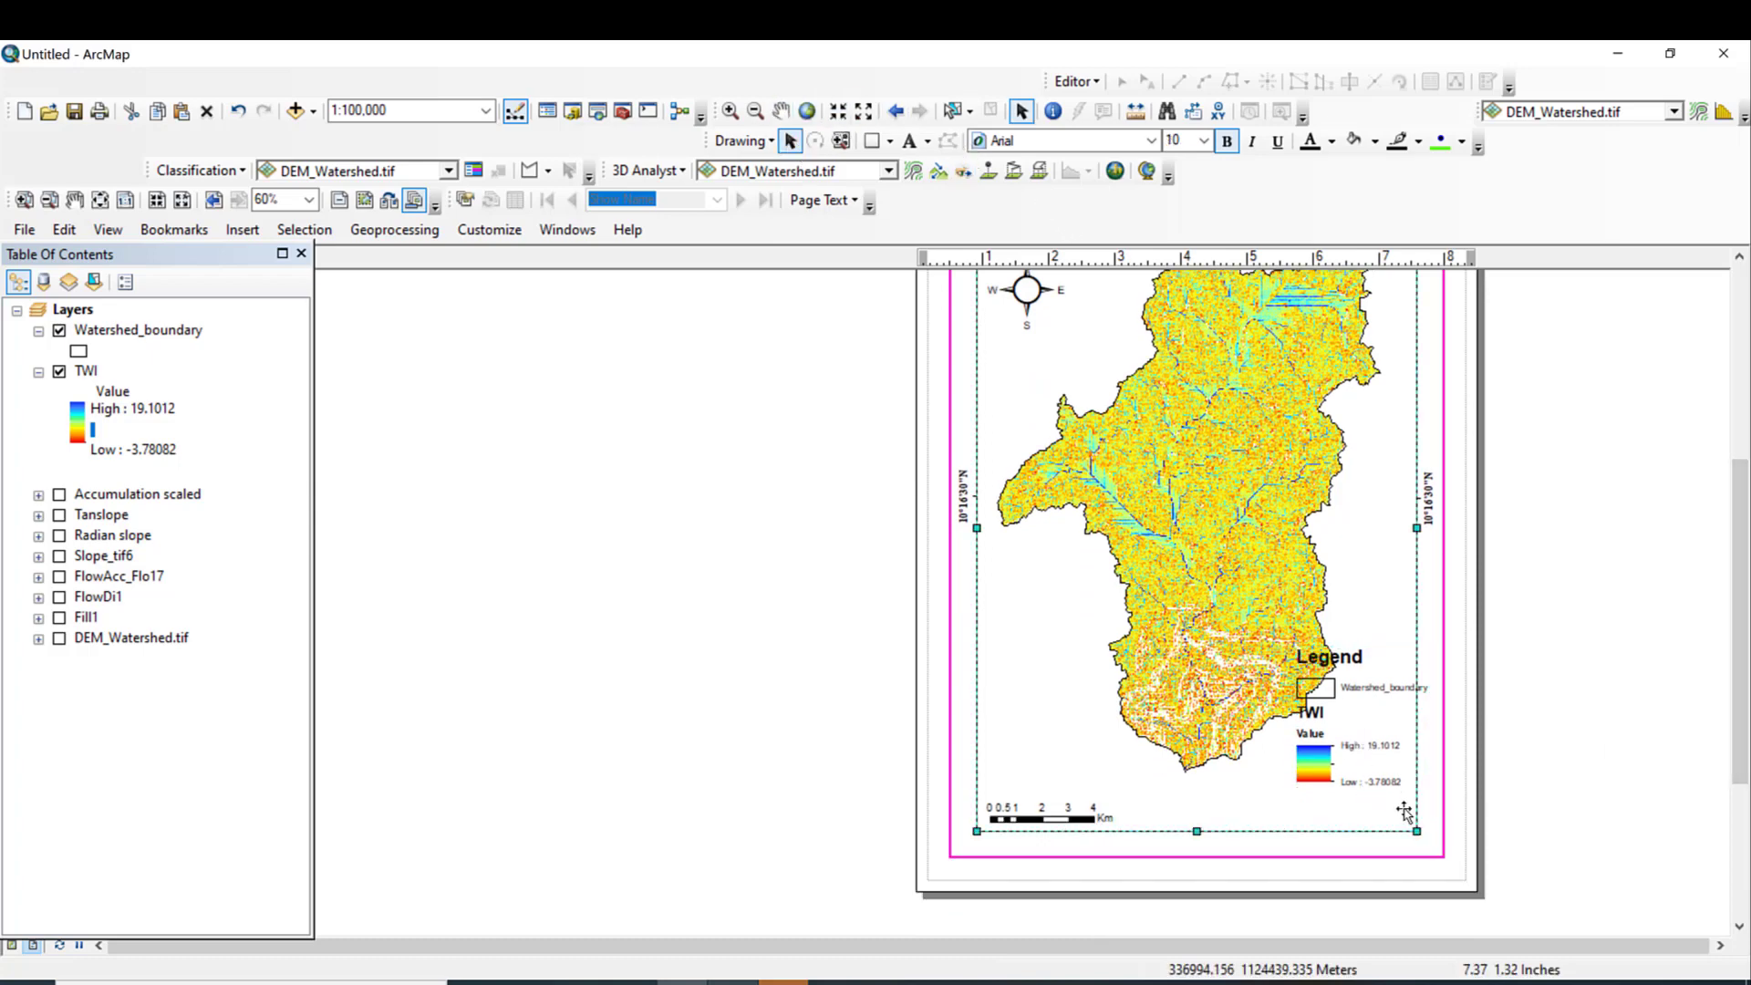
left_click(1351, 719)
left_click_drag(1428, 649, 1391, 695)
left_click_drag(1352, 753, 1040, 722)
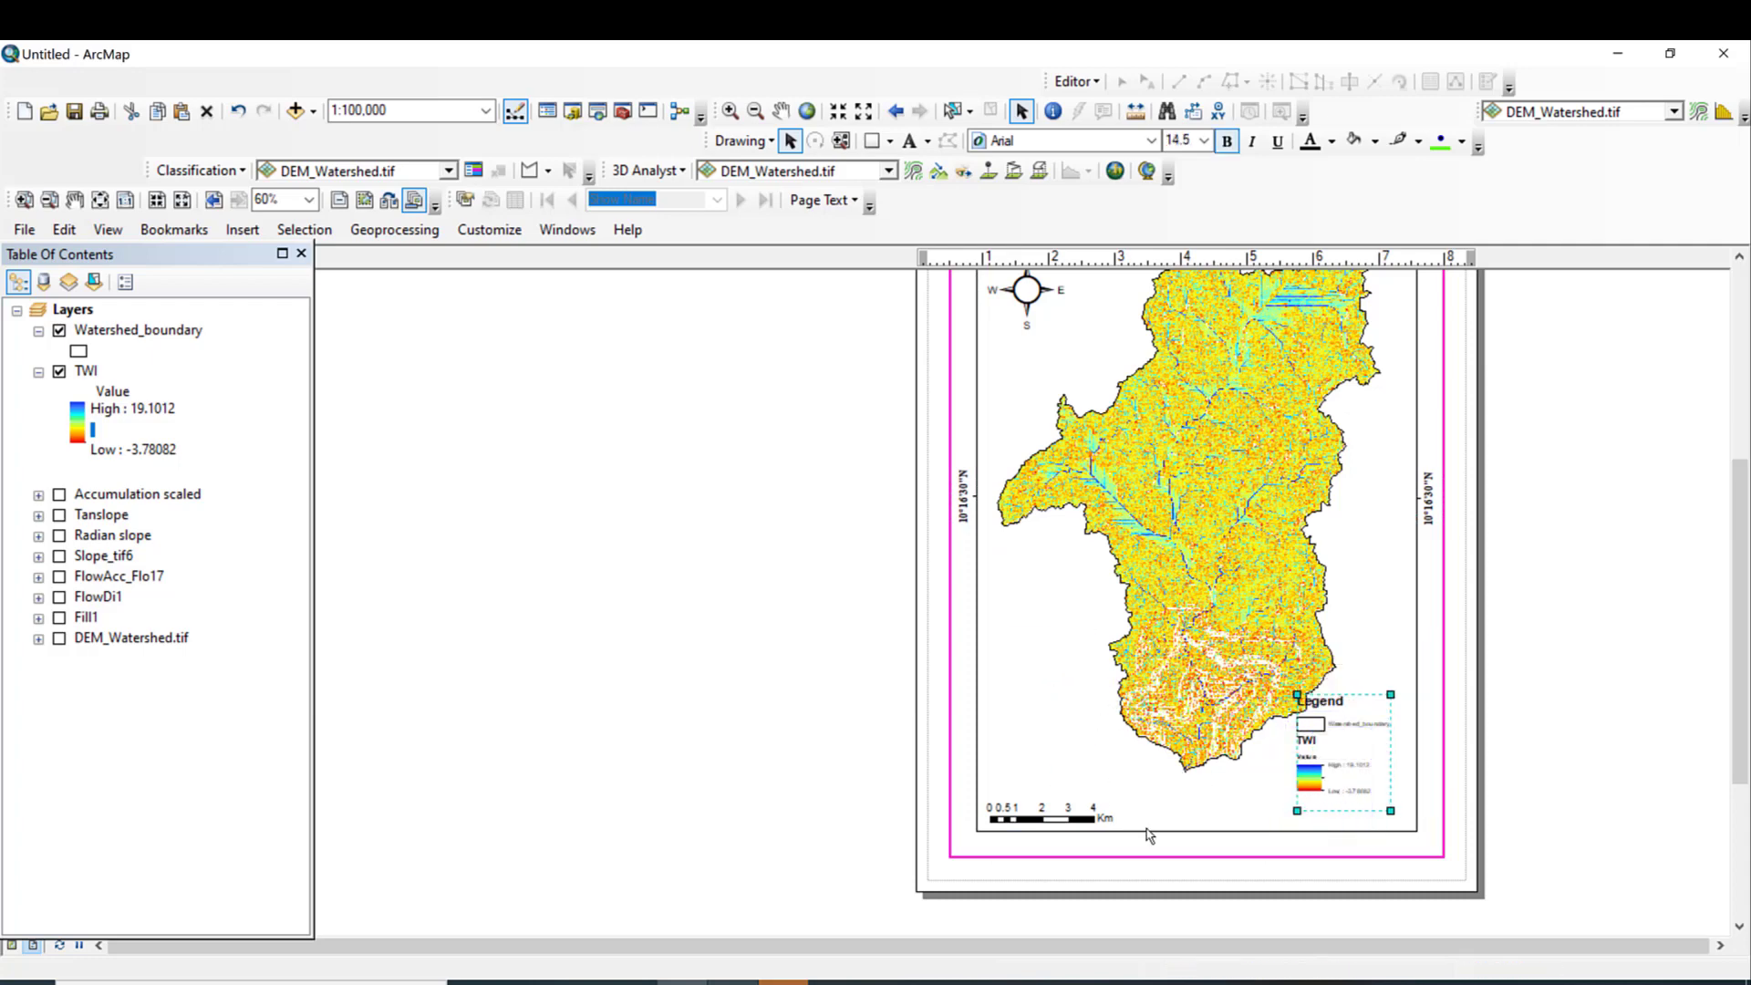
left_click(1178, 771)
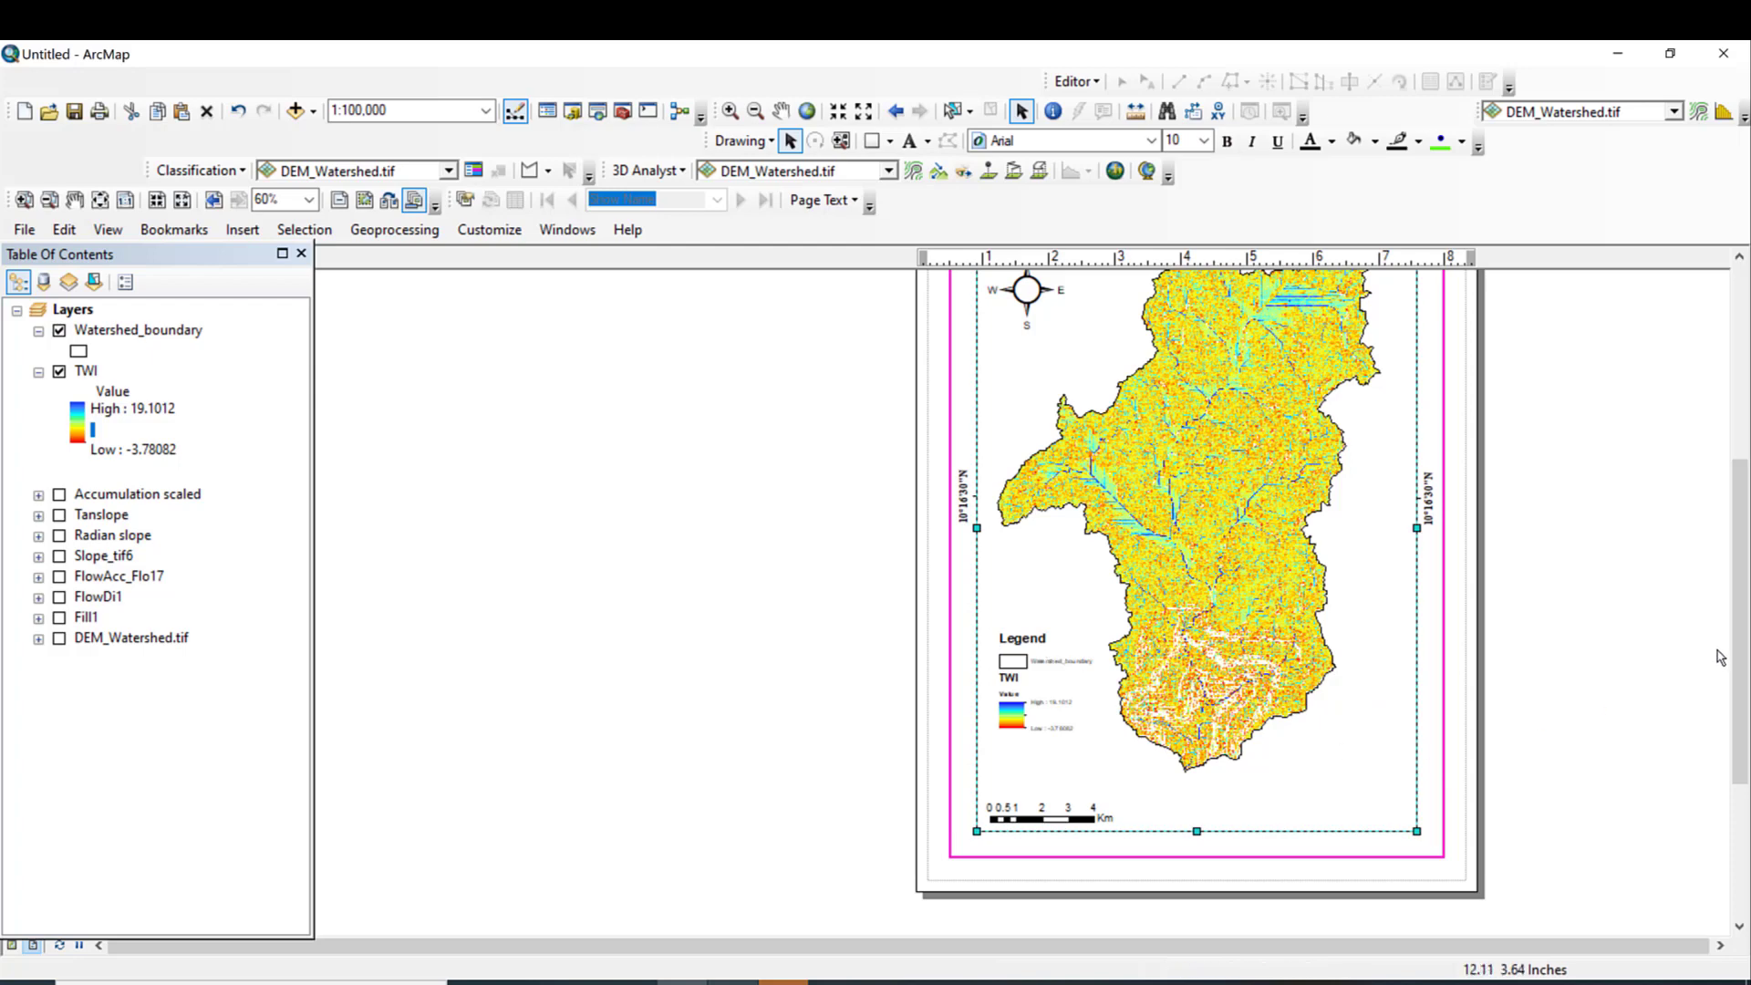
left_click_drag(1741, 688, 1742, 638)
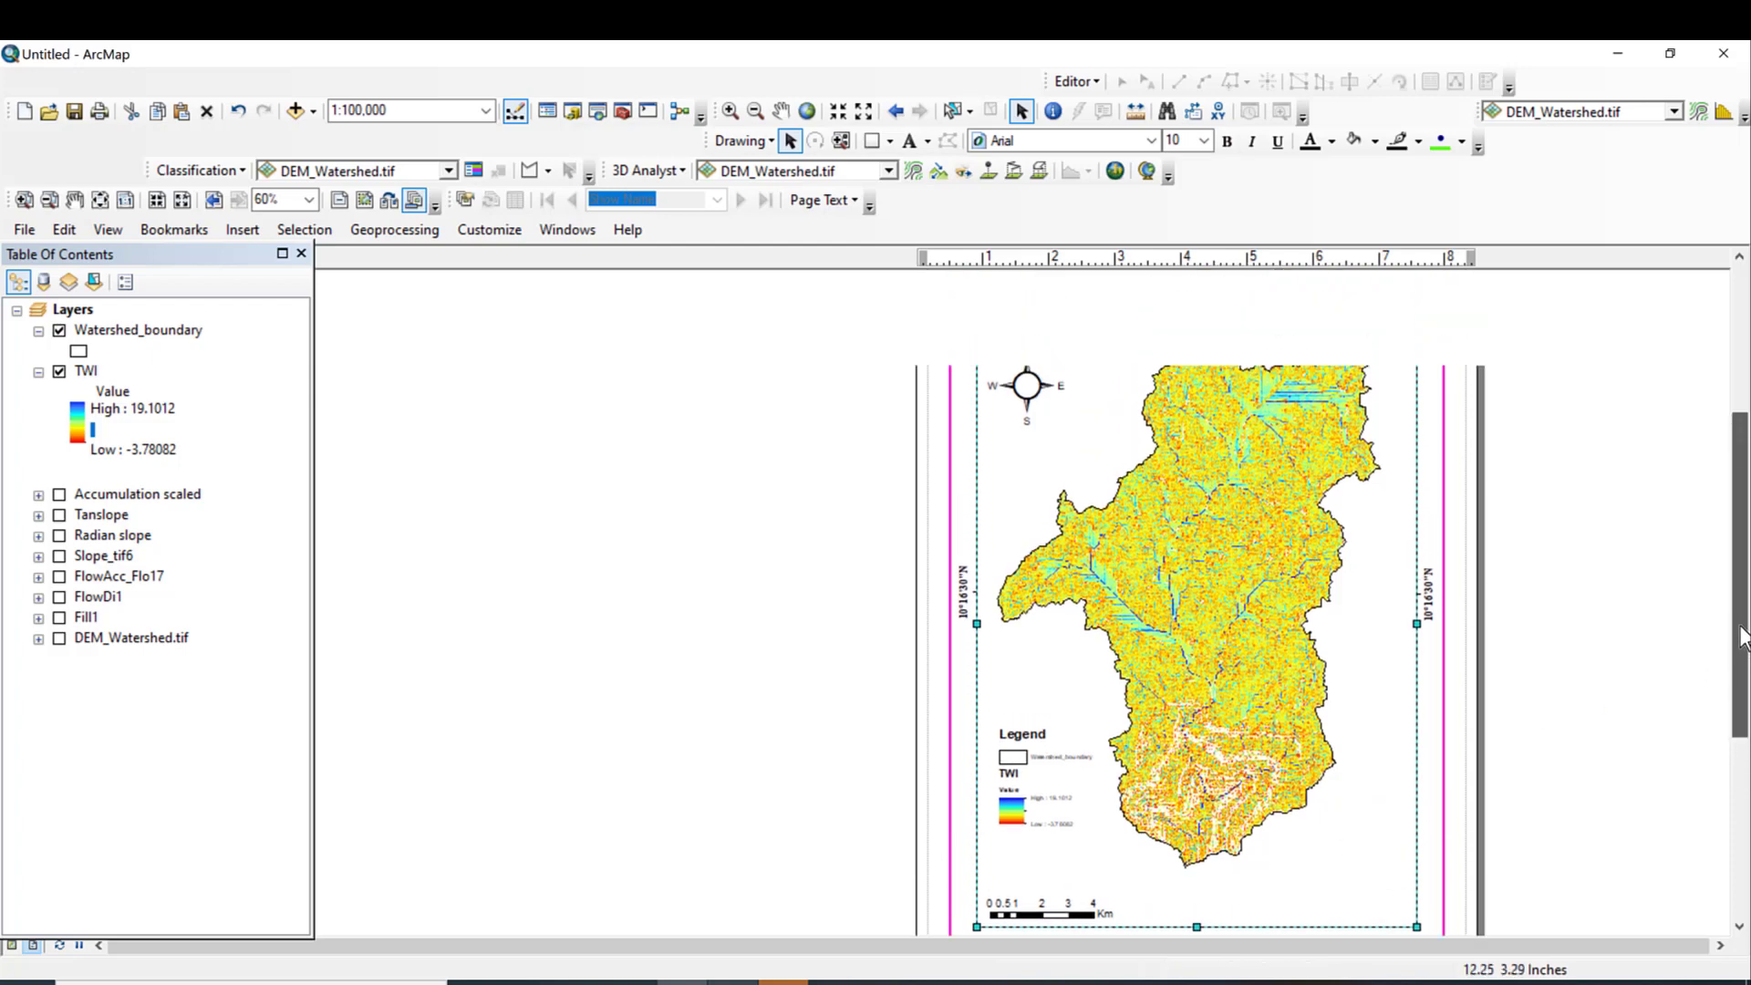
left_click(1677, 552)
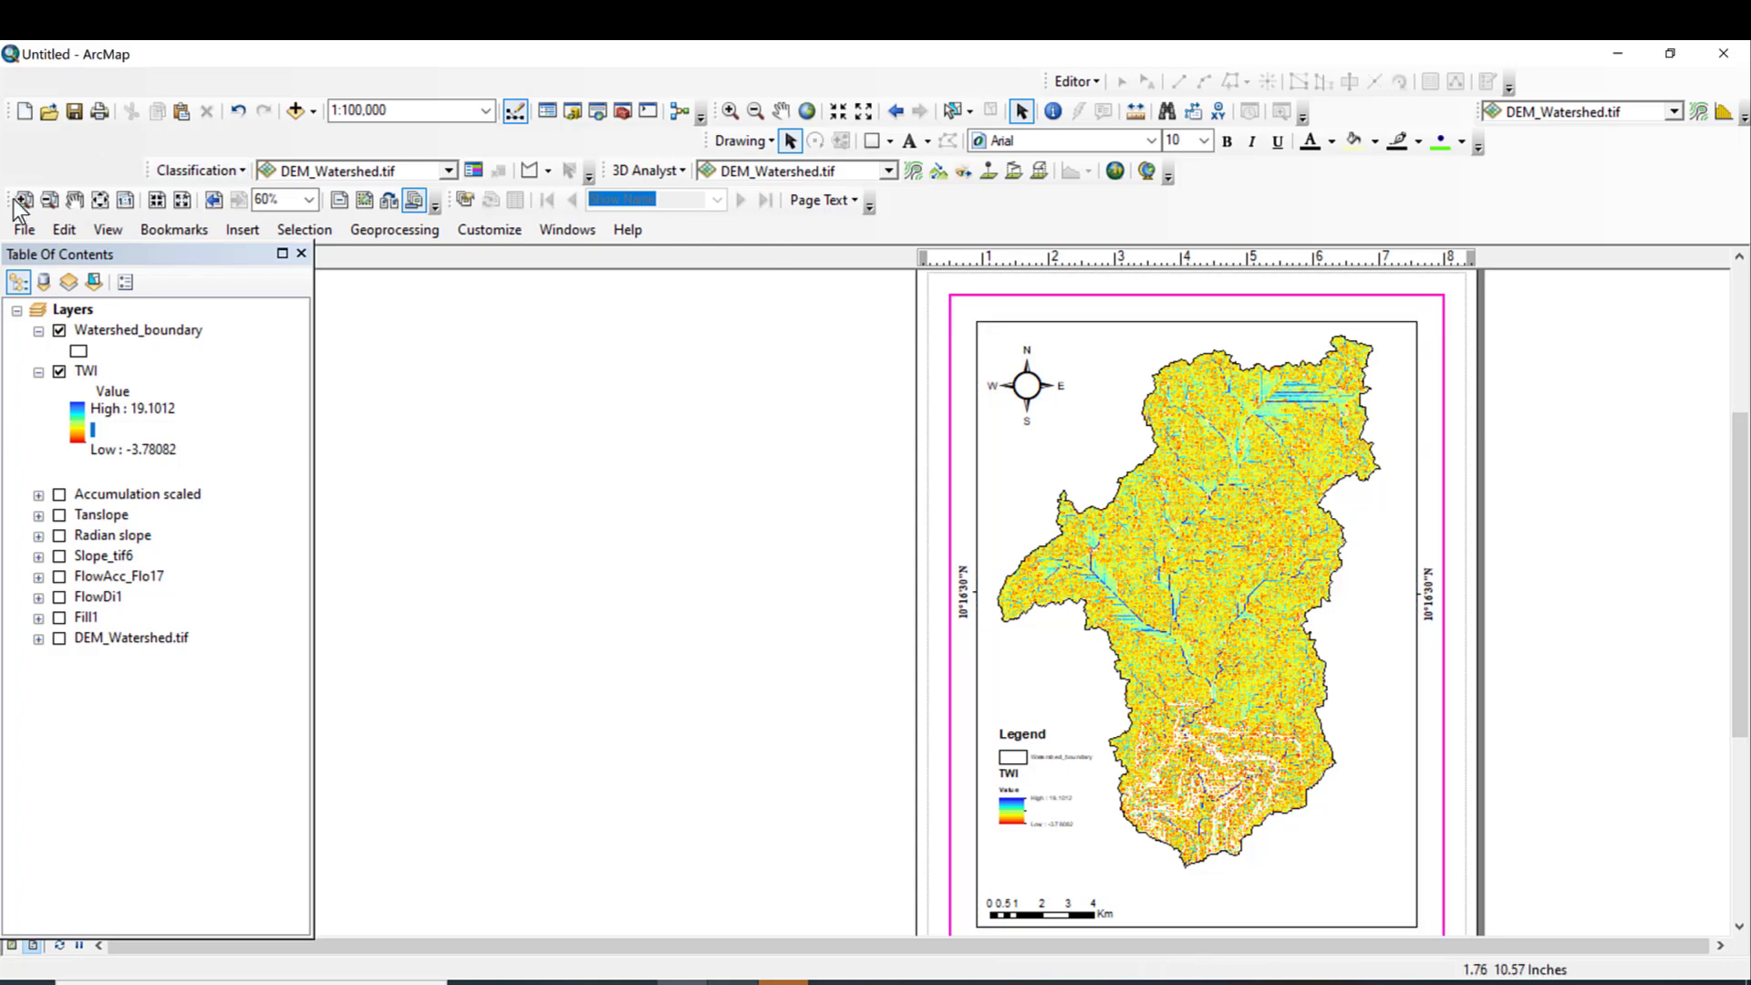
Step: Export the map layout to the Desktop as a JPEG image named TWI
left_click(25, 234)
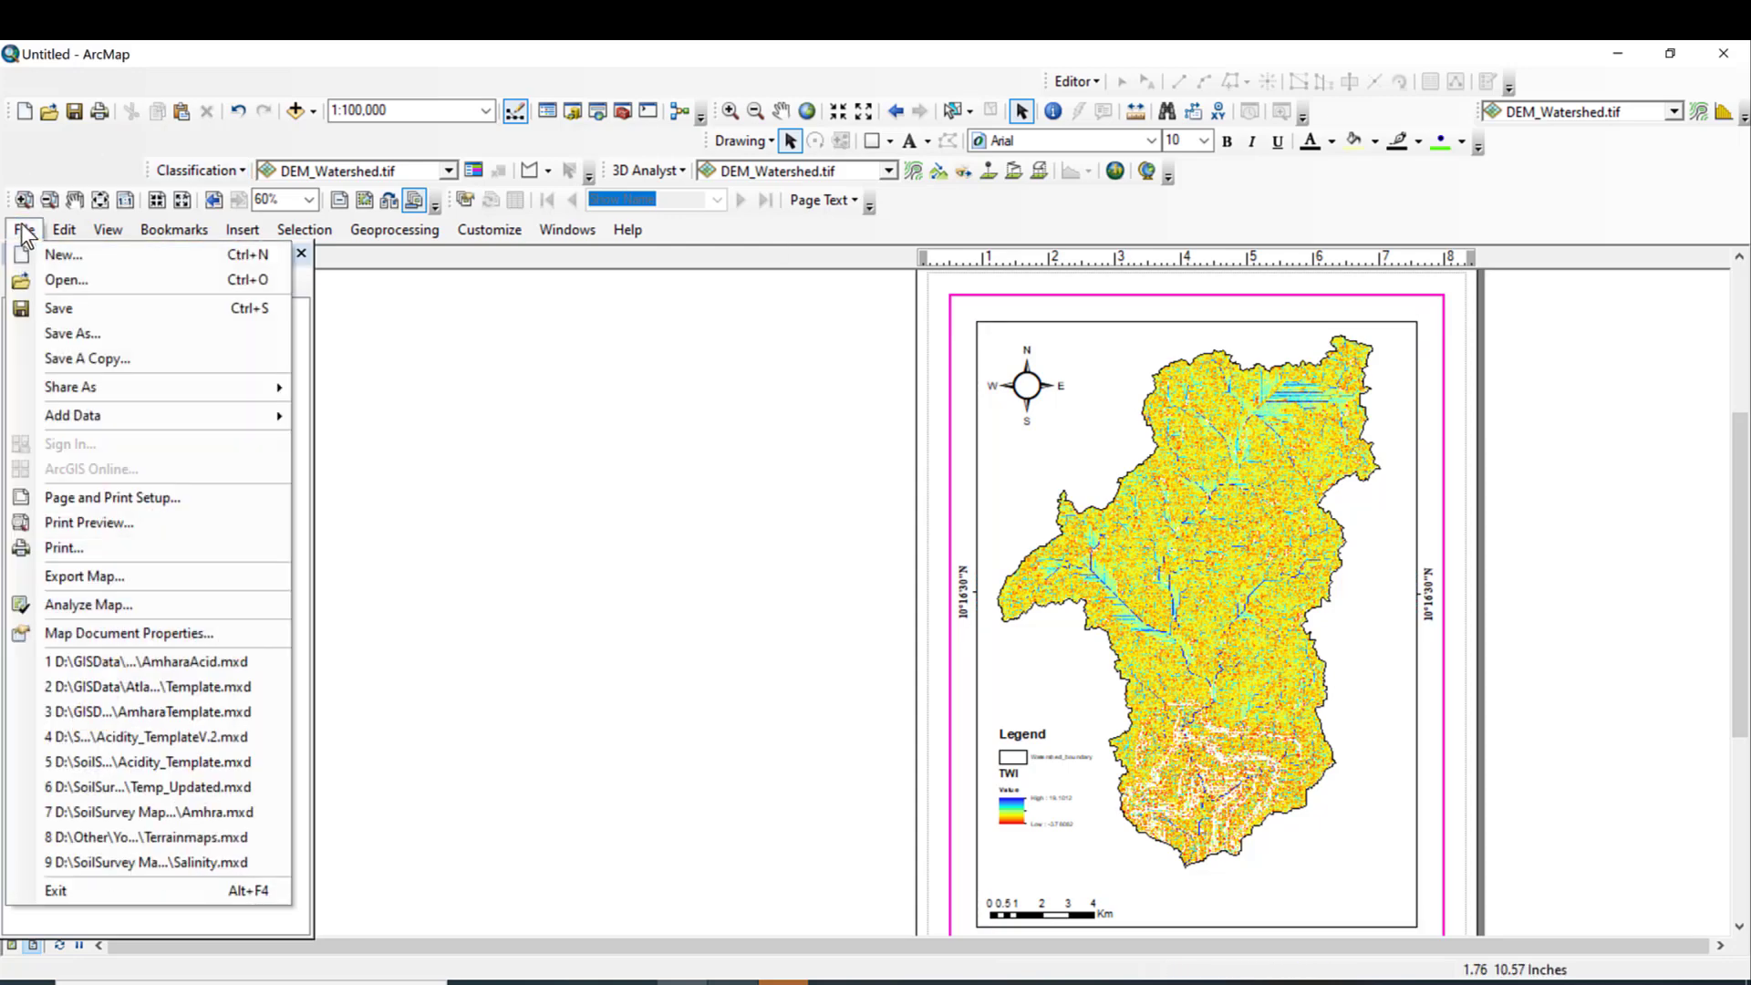
left_click(124, 572)
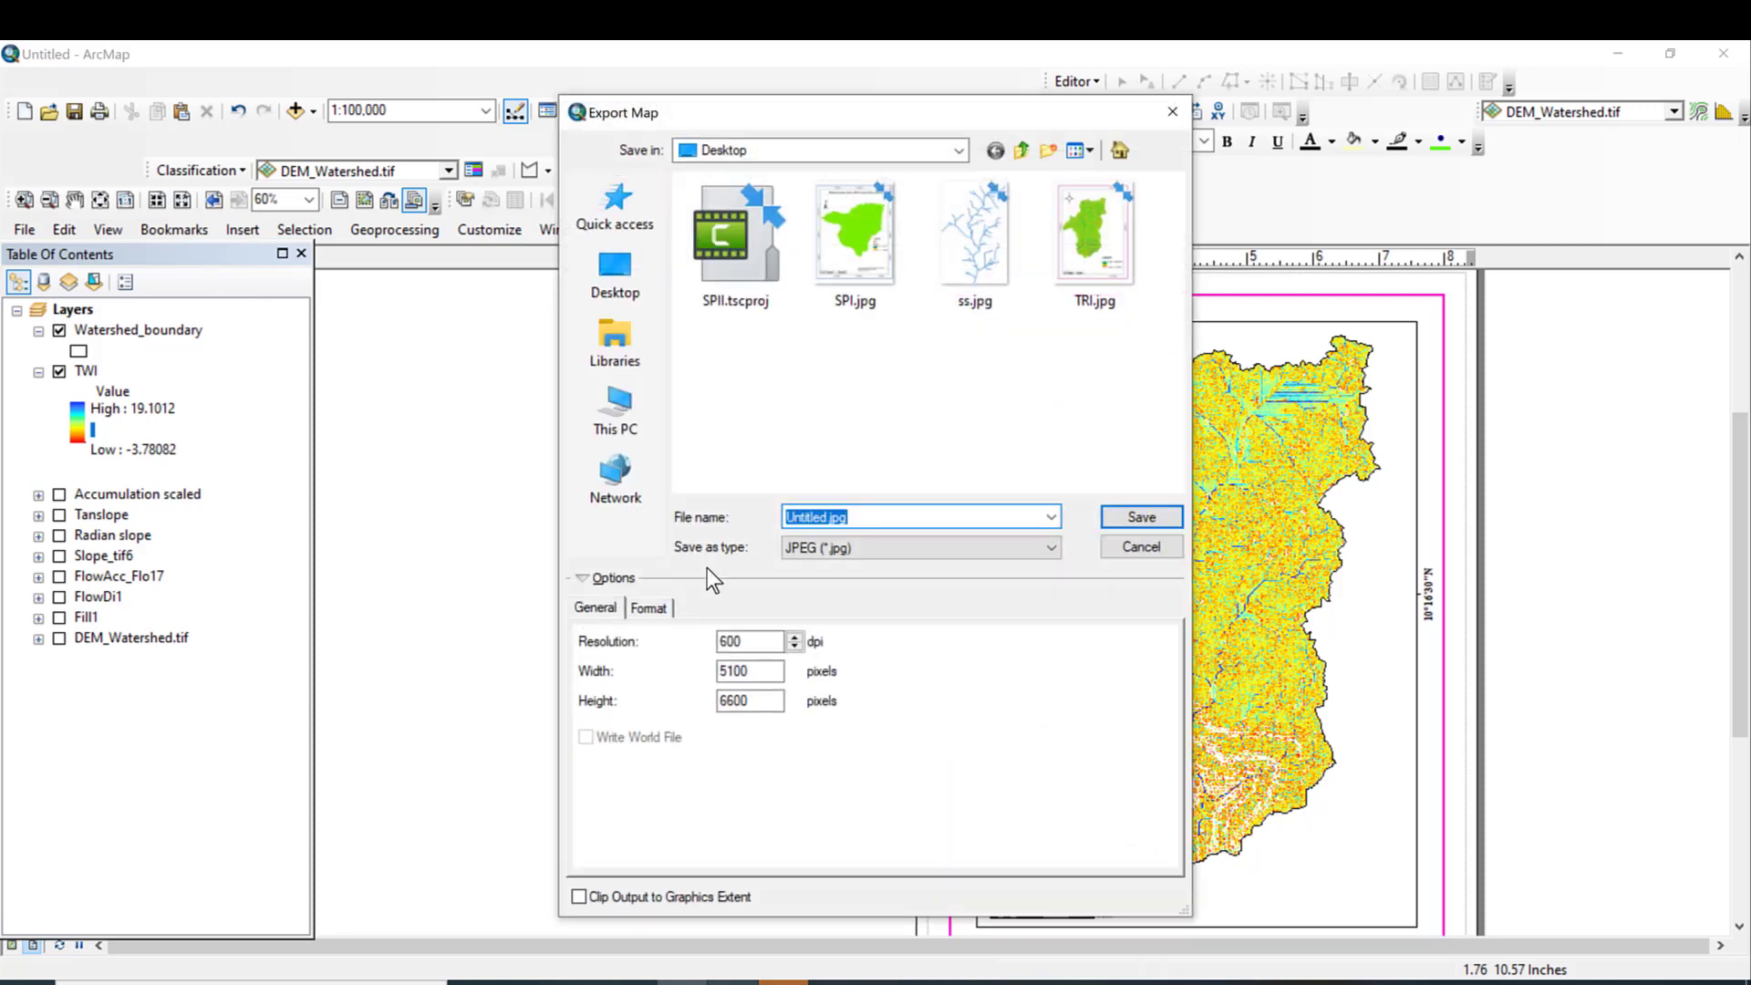
type("TWI")
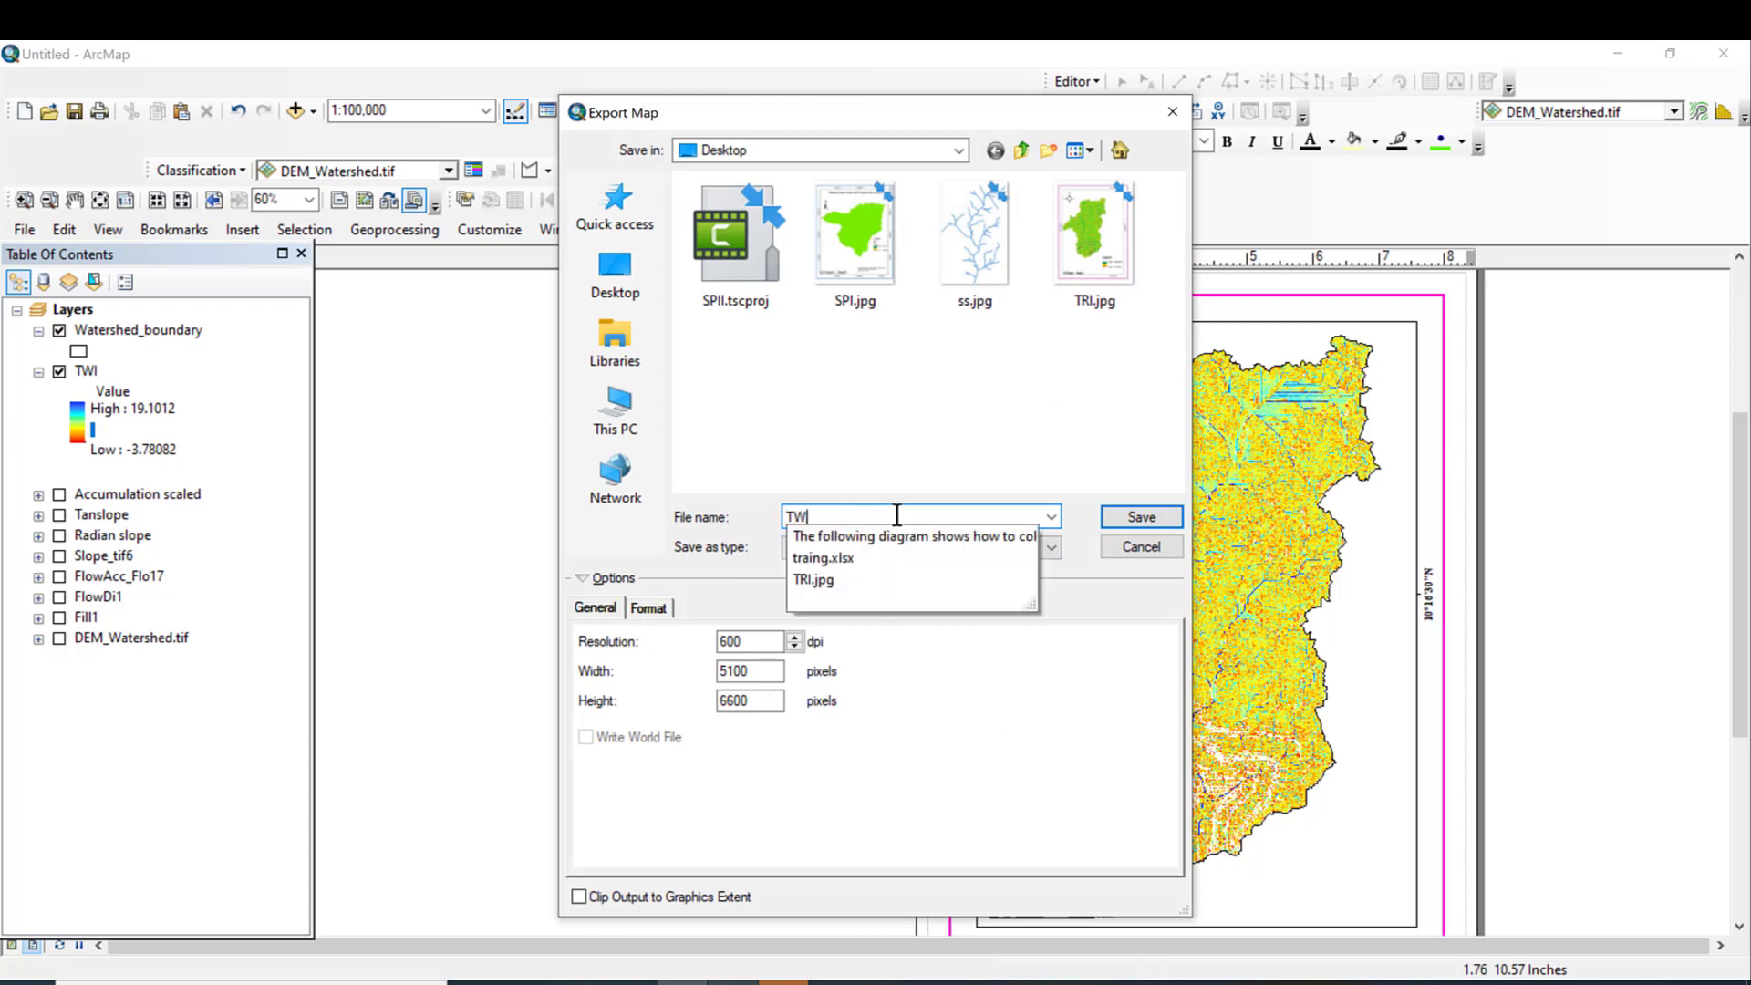
left_click(1136, 517)
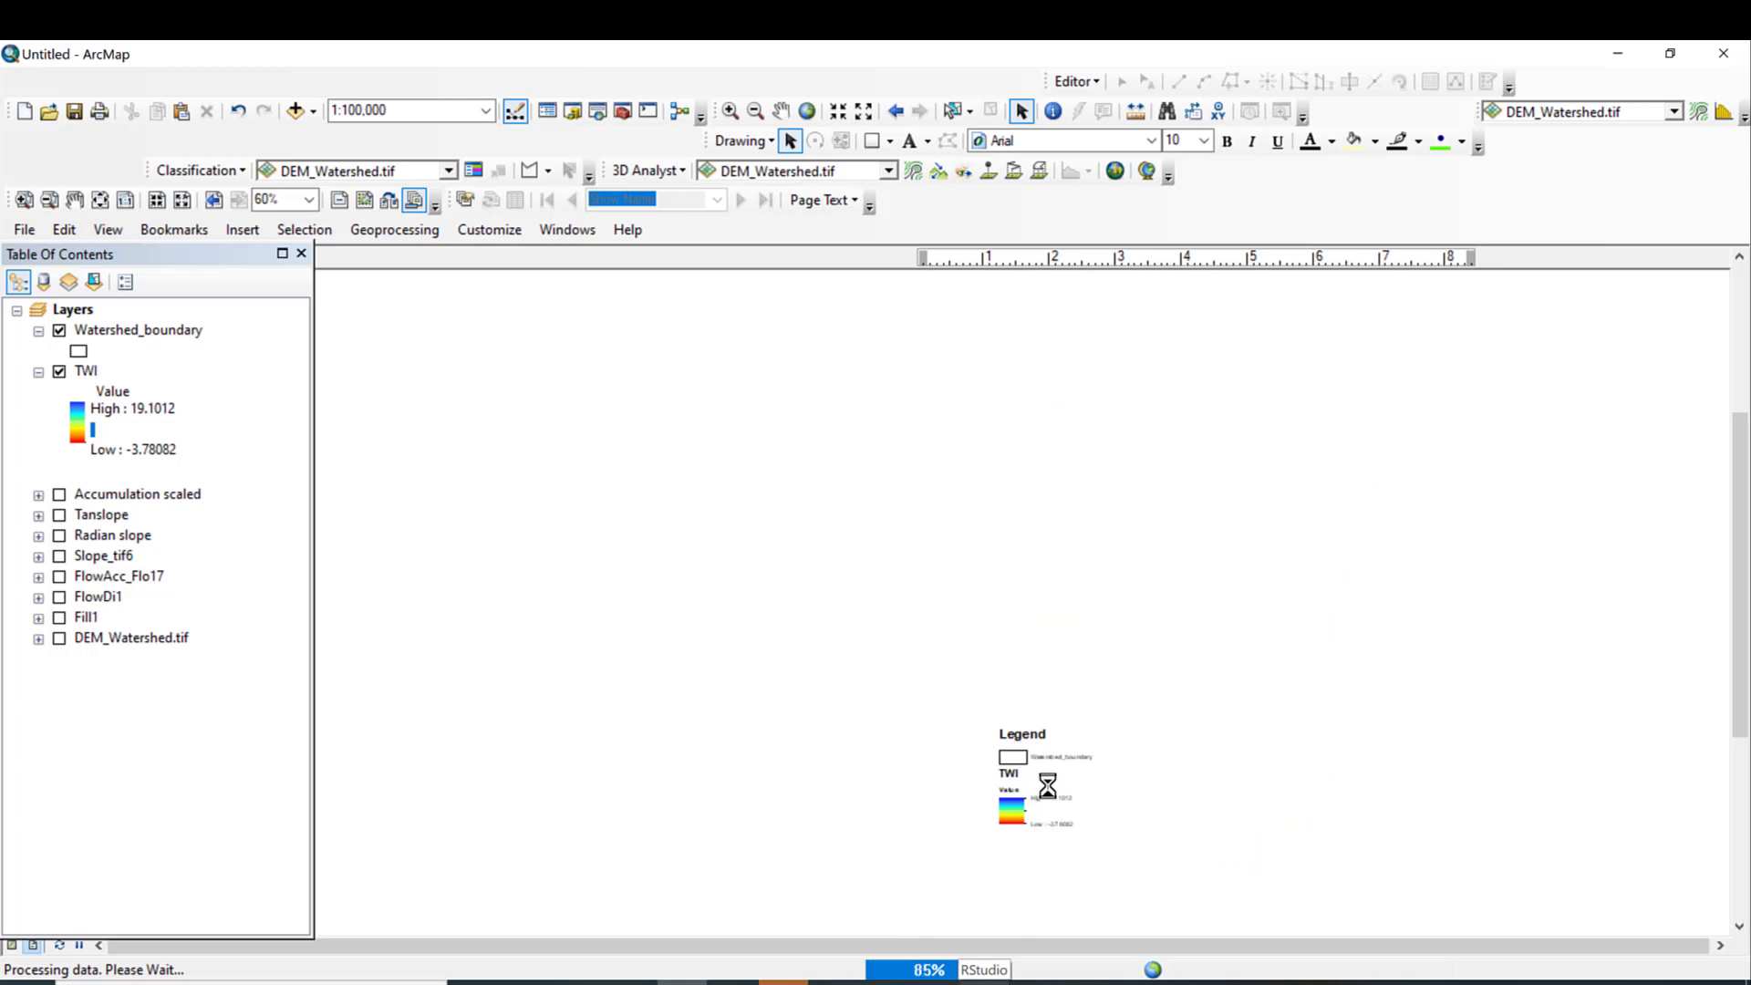
Step: Switch to File Explorer, go to the Desktop folder and open the exported TWI.jpg in the image viewer
mouse_move(577, 976)
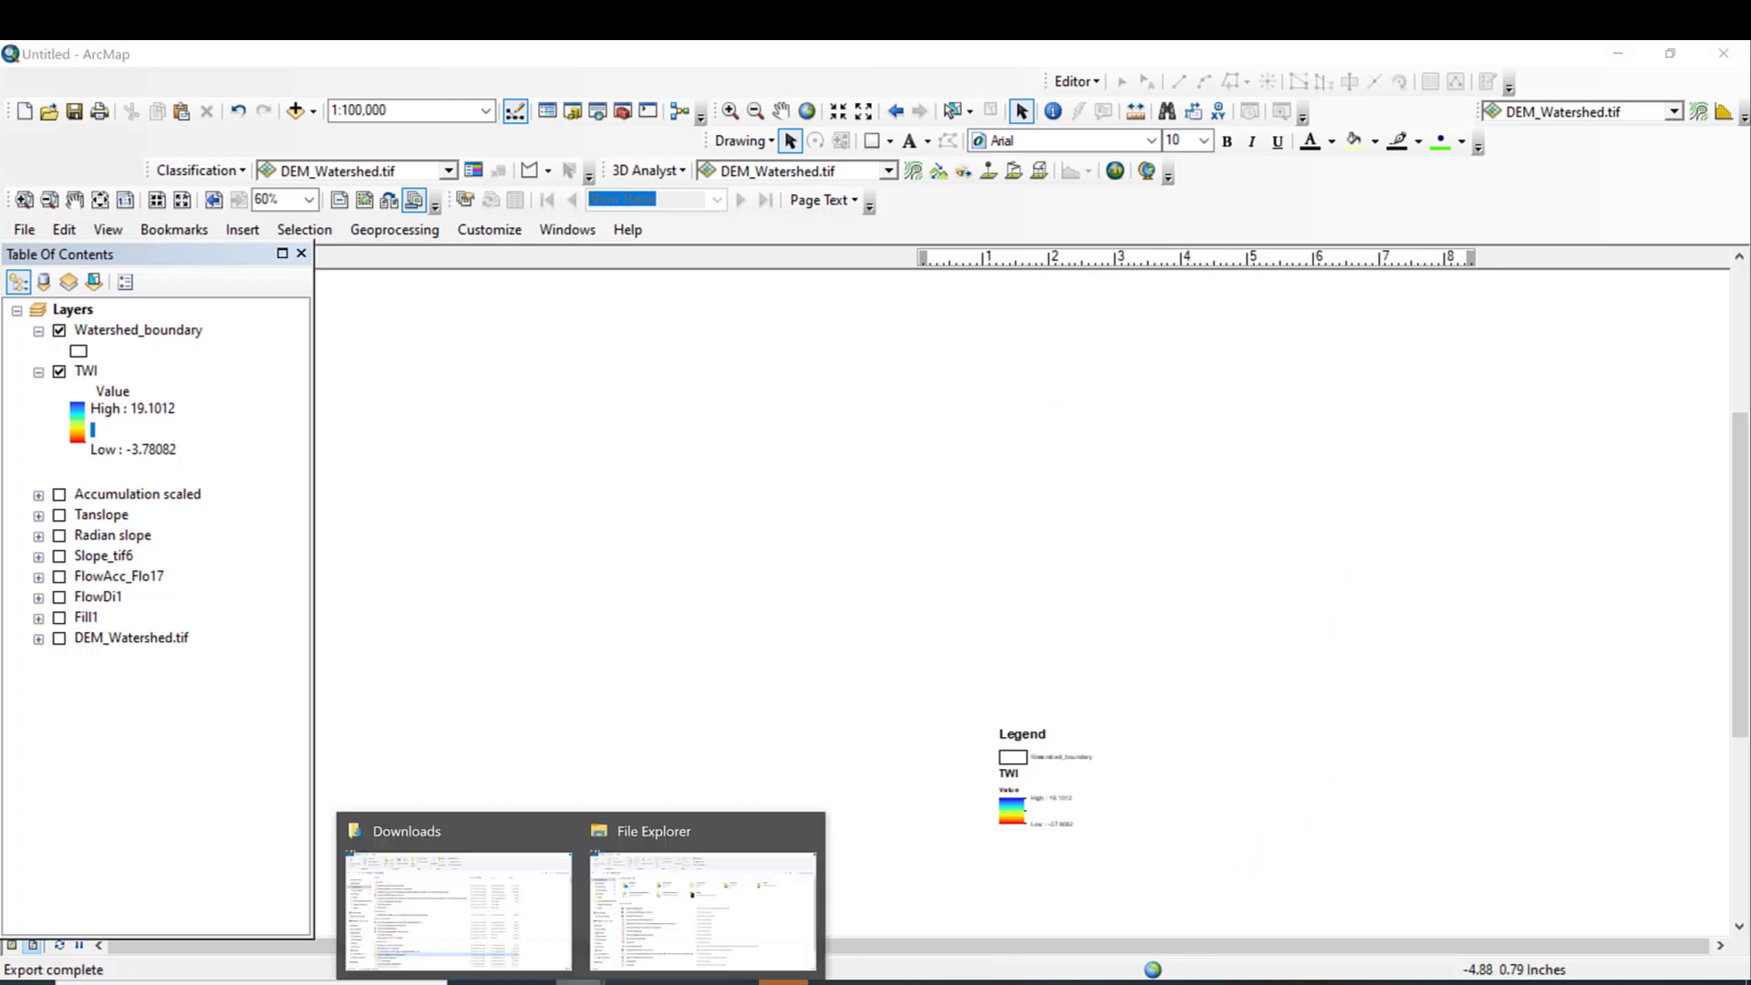
left_click(474, 885)
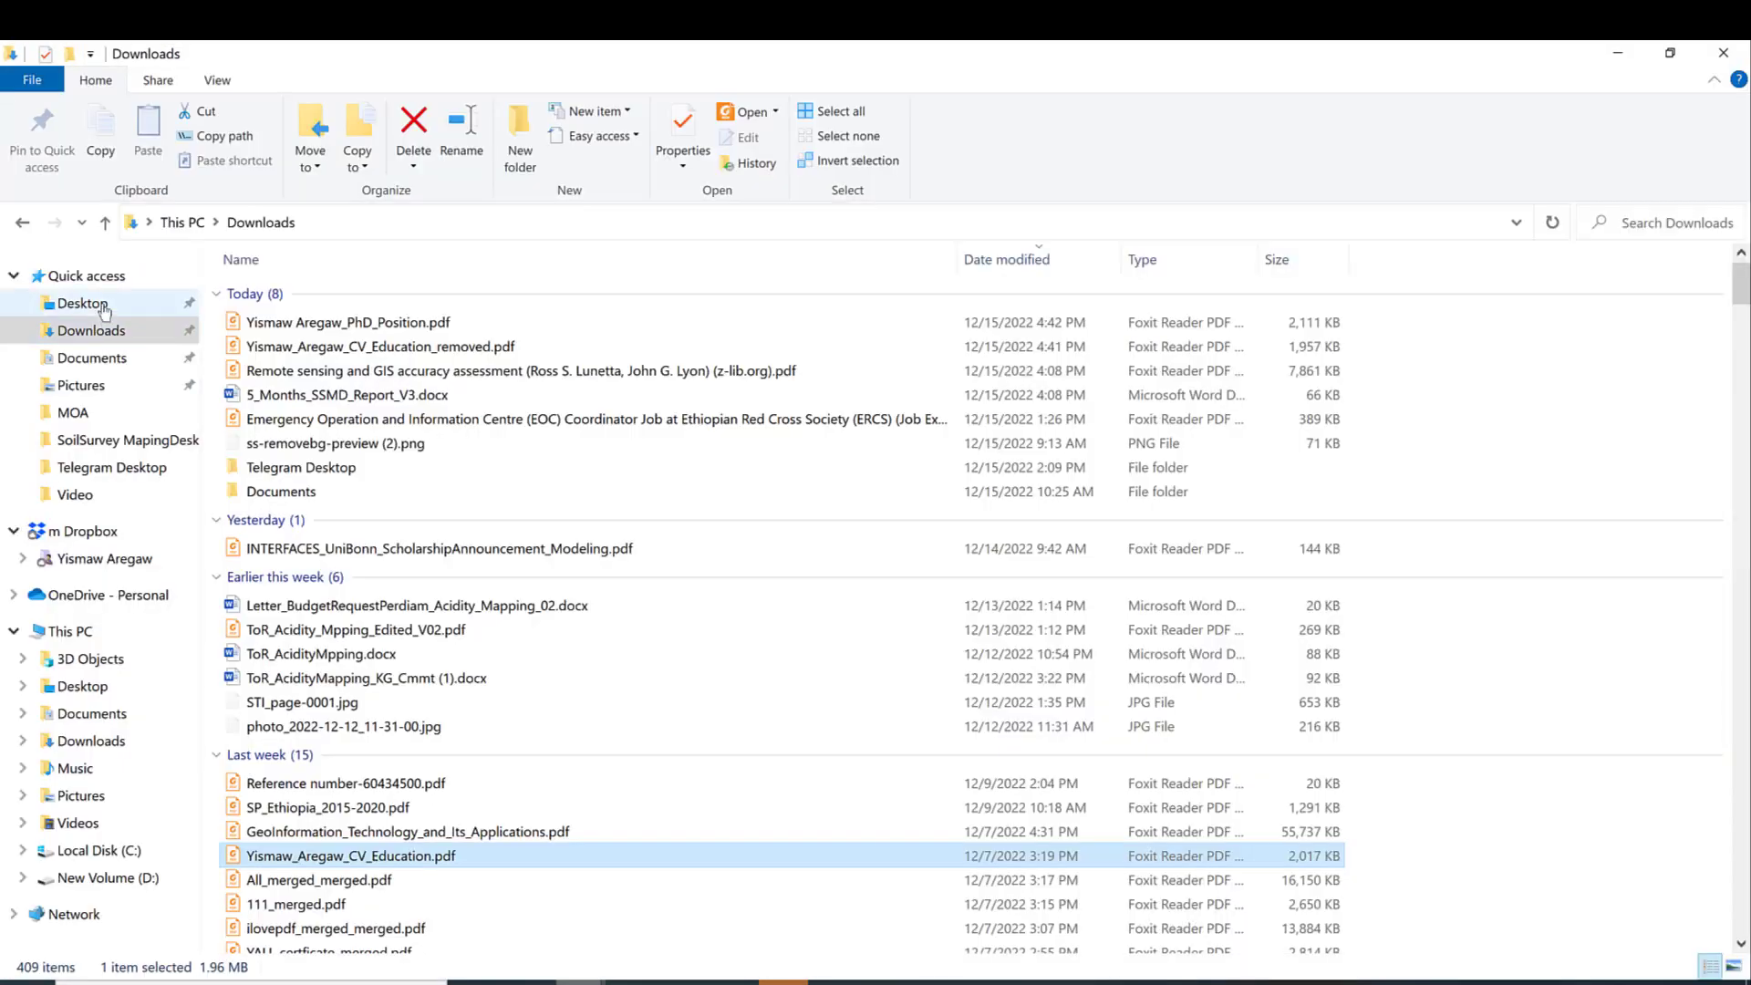
left_click(98, 303)
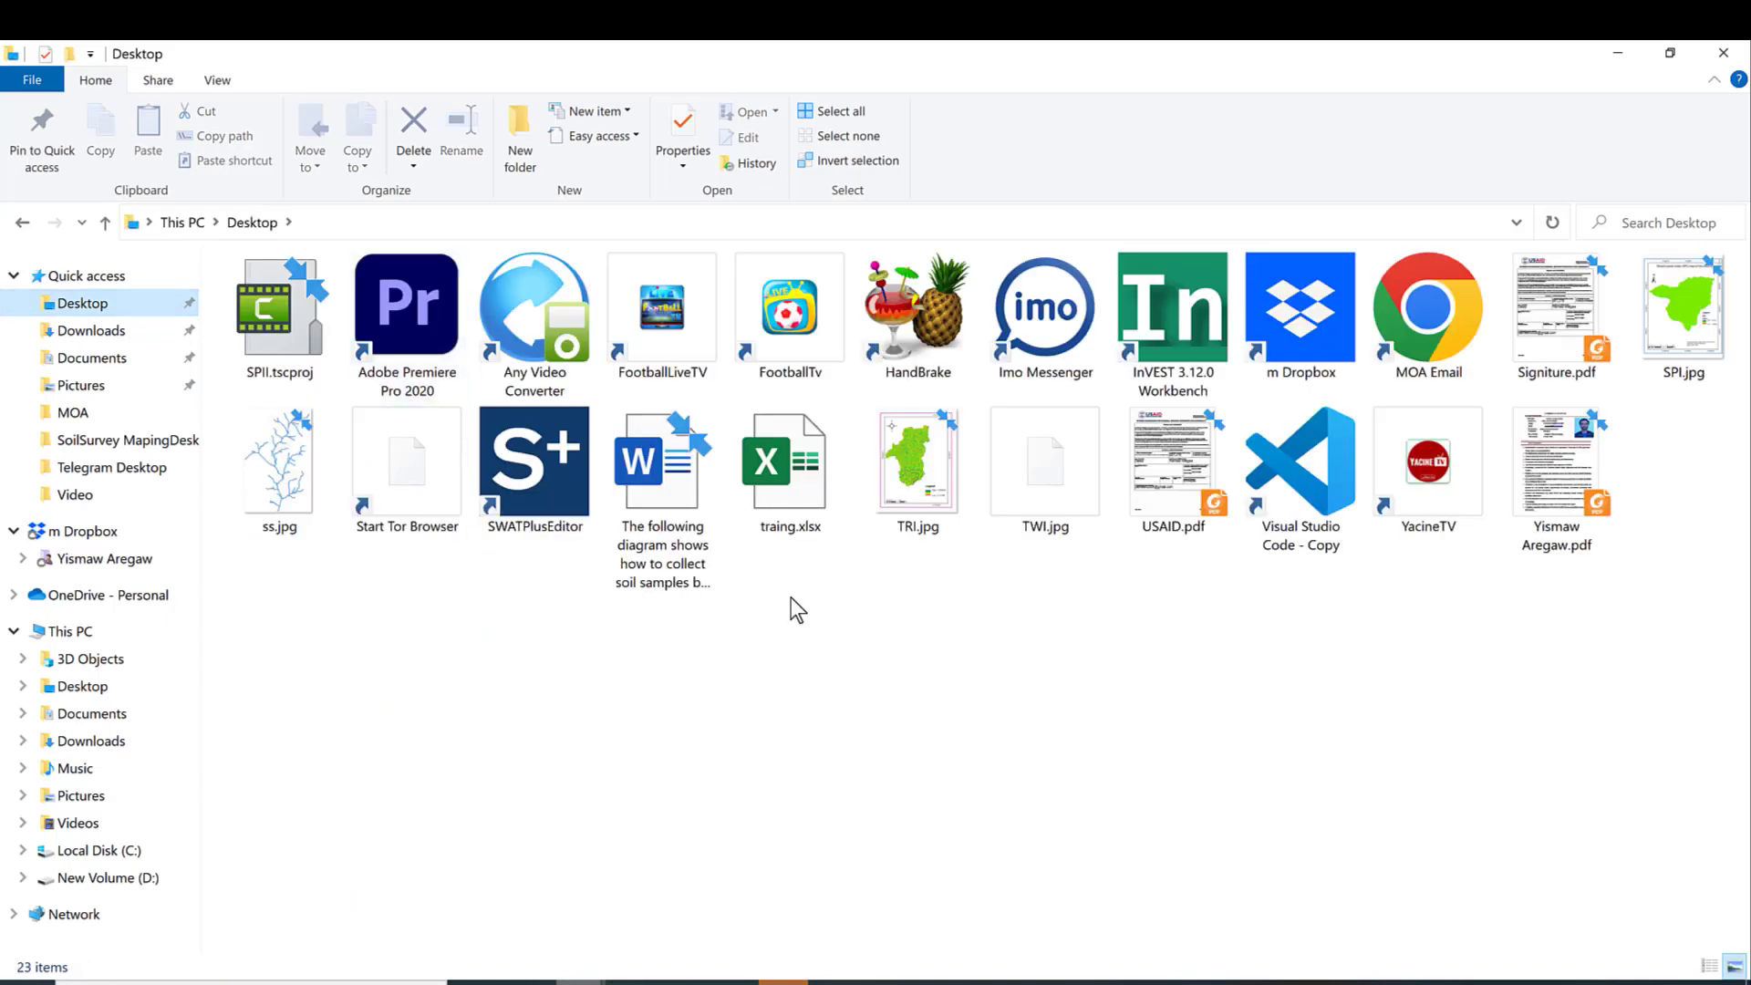
left_click(1038, 462)
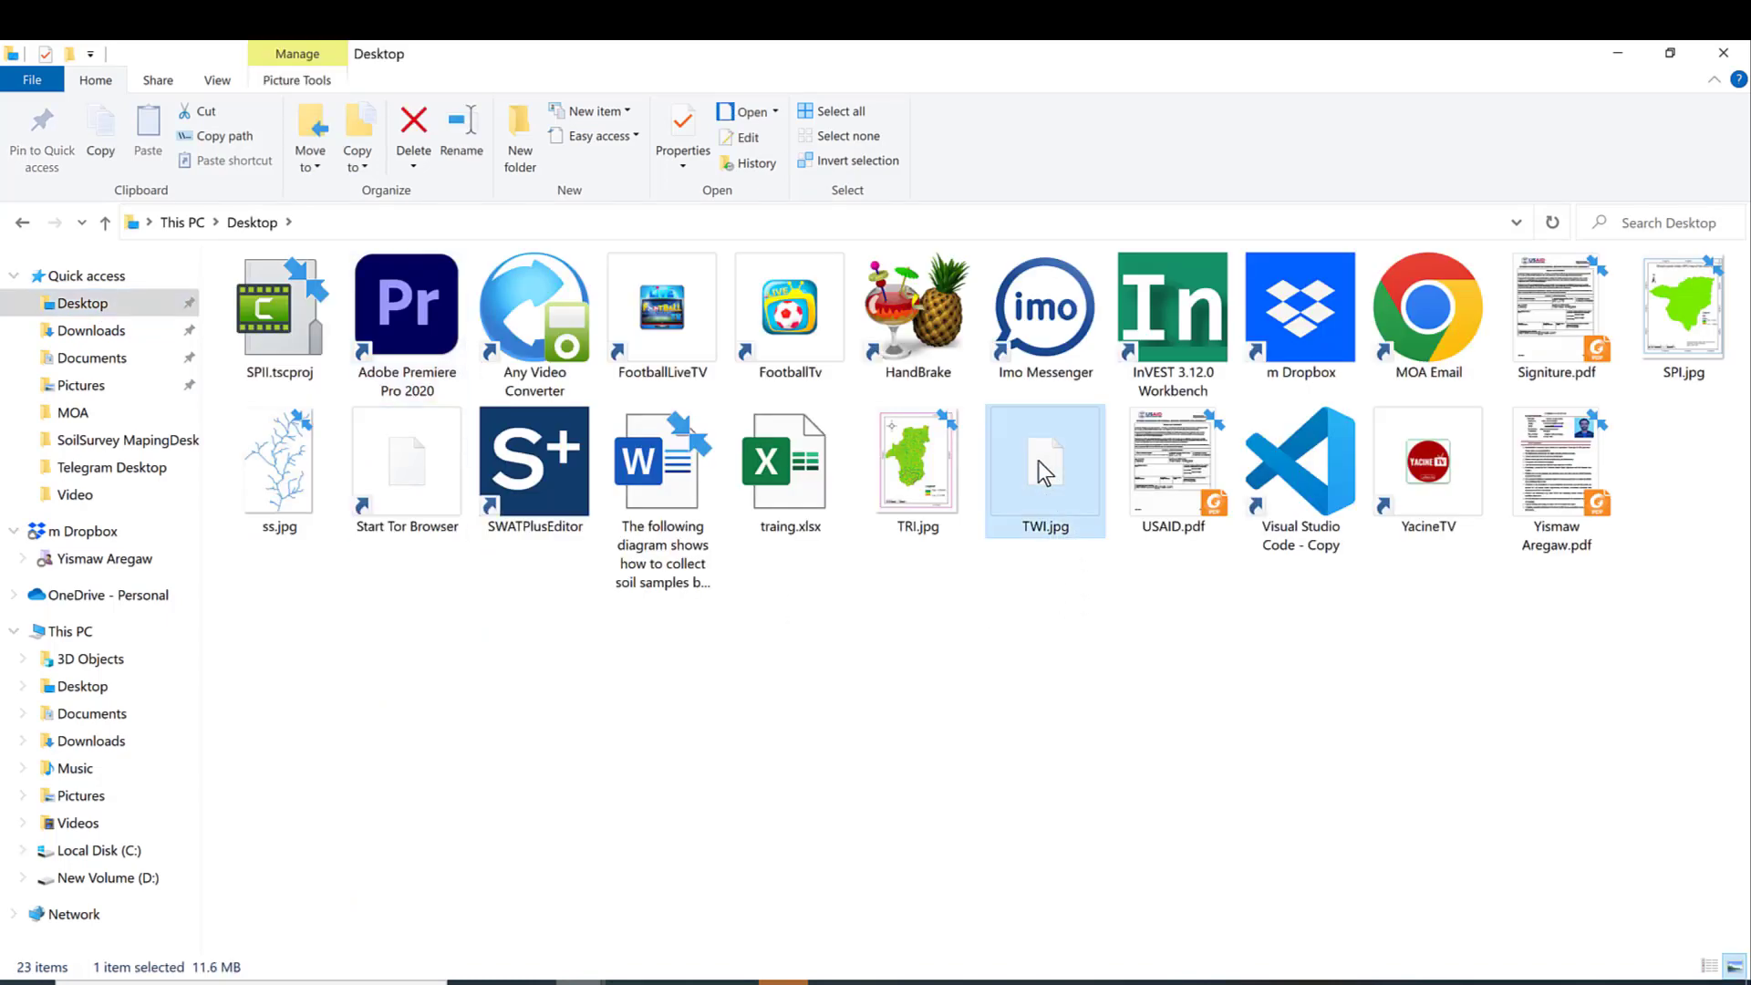
double_click(1037, 462)
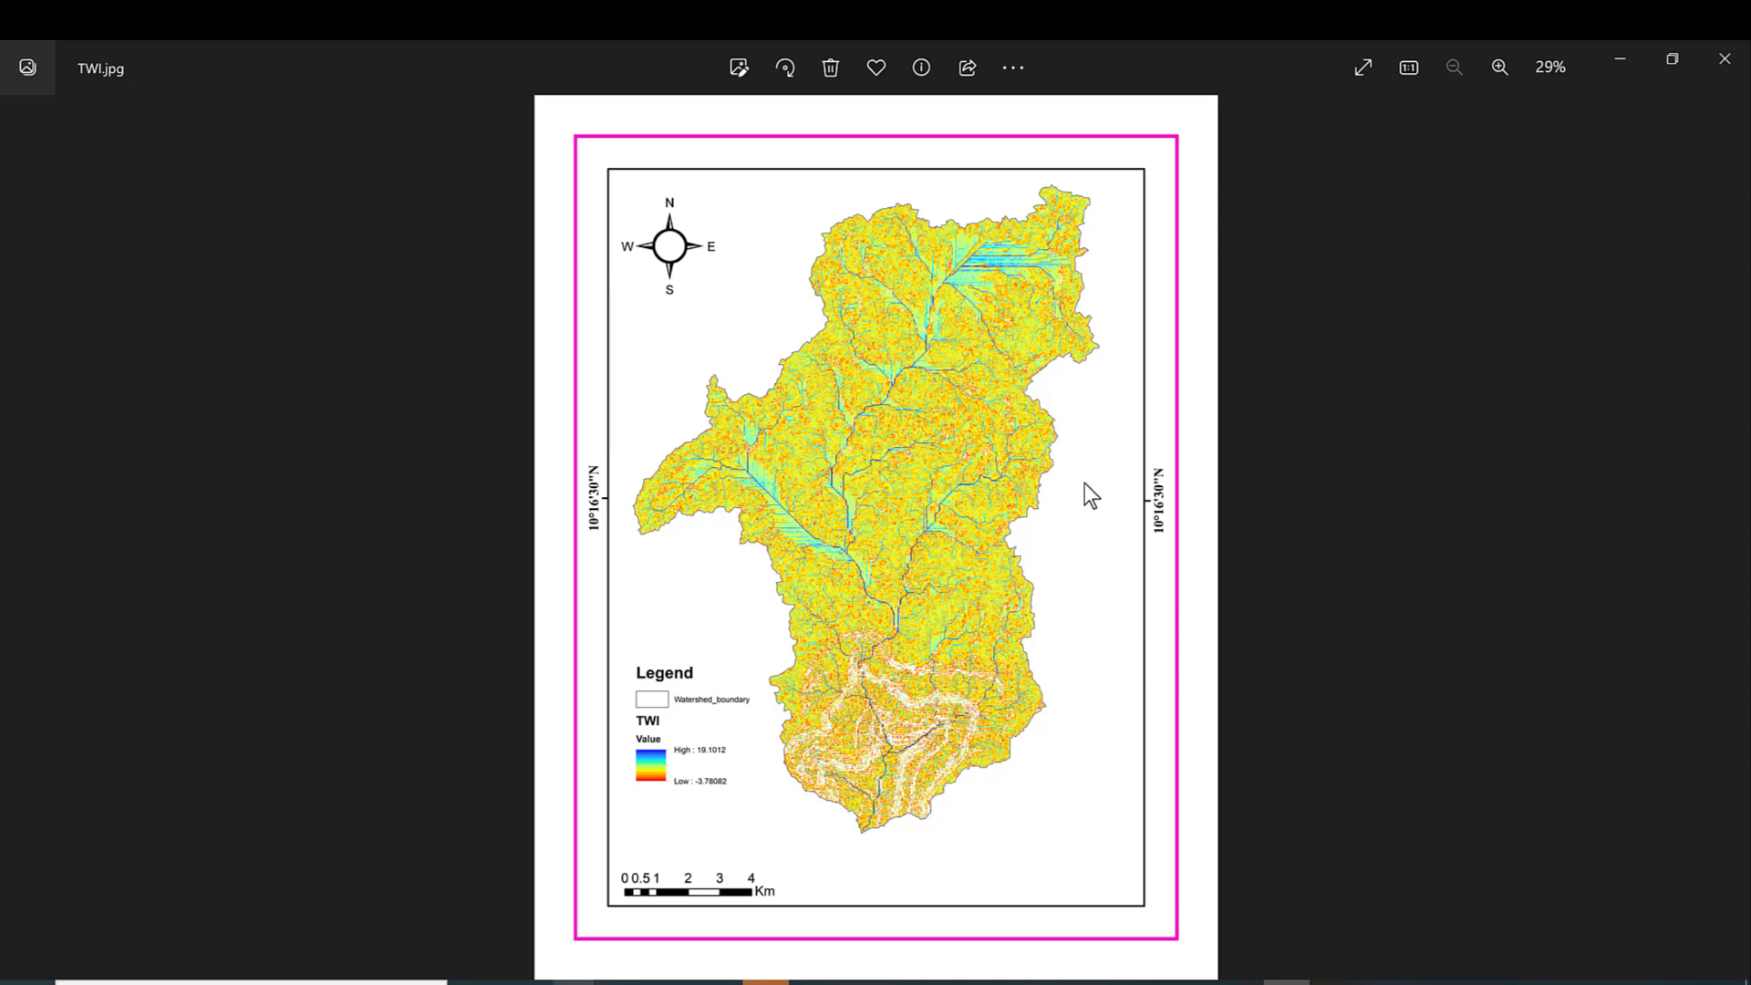
Step: Examine the exported TWI map up close, checking the watershed raster, legend, scale bar and north arrow
scroll(1085, 483, "up", 5)
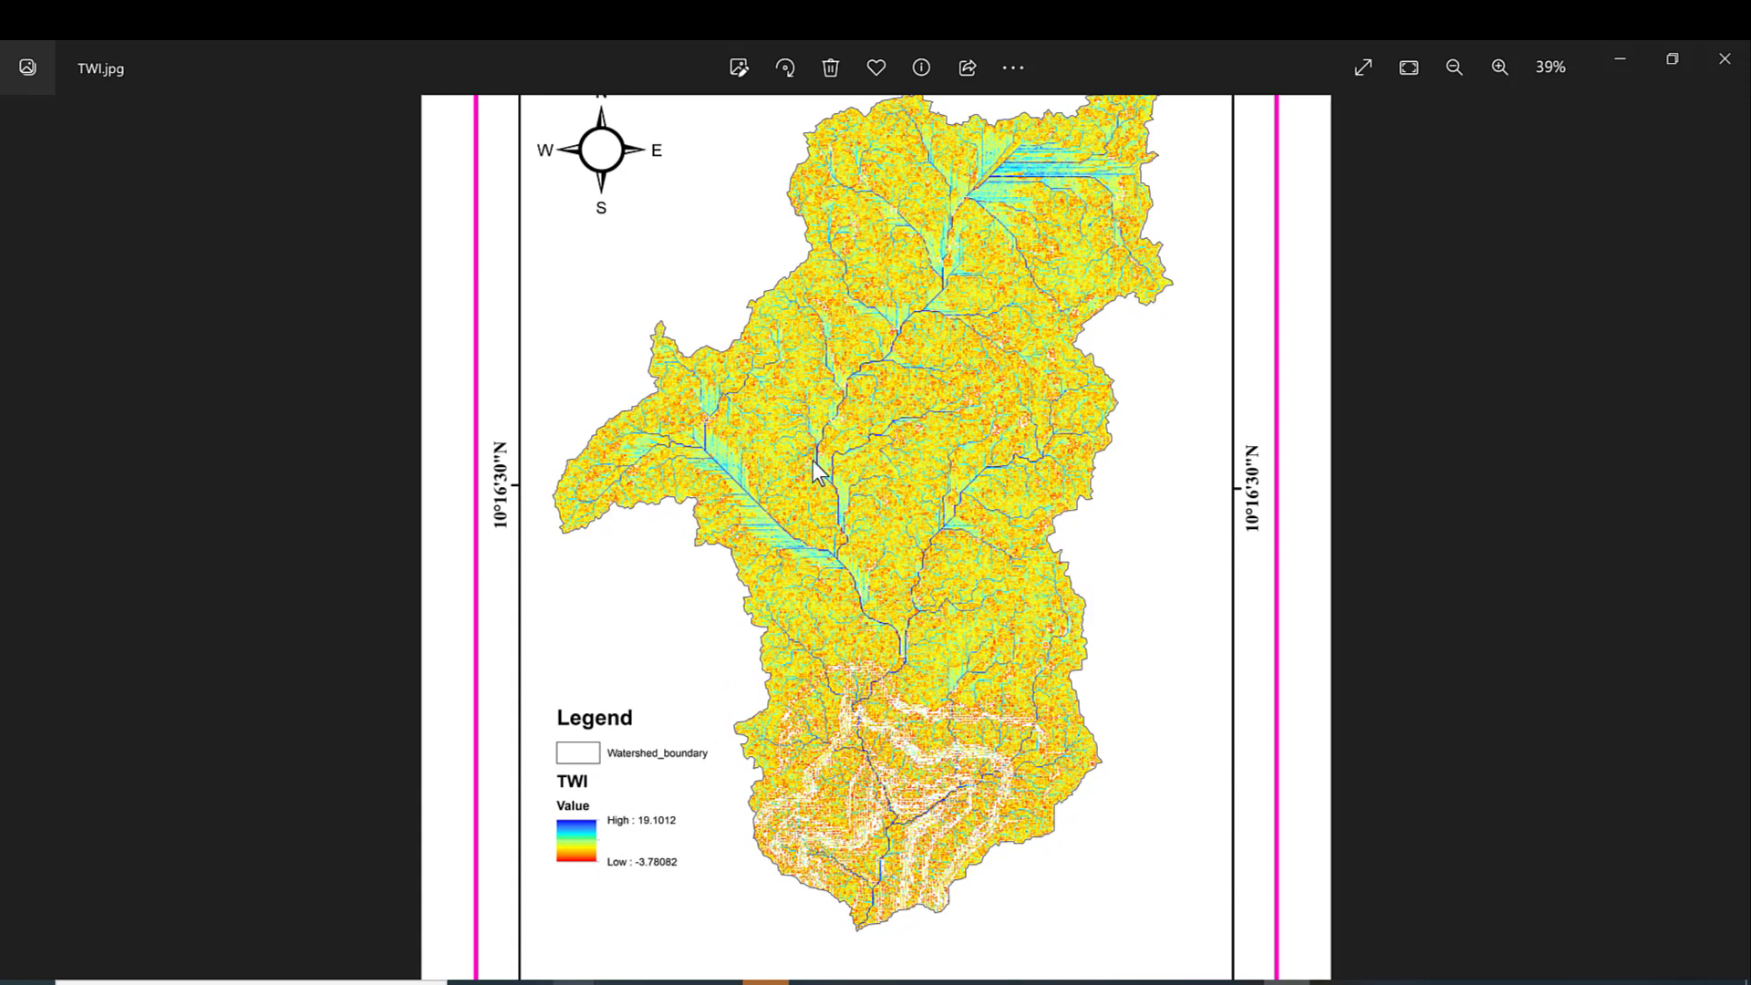
left_click_drag(919, 341, 926, 486)
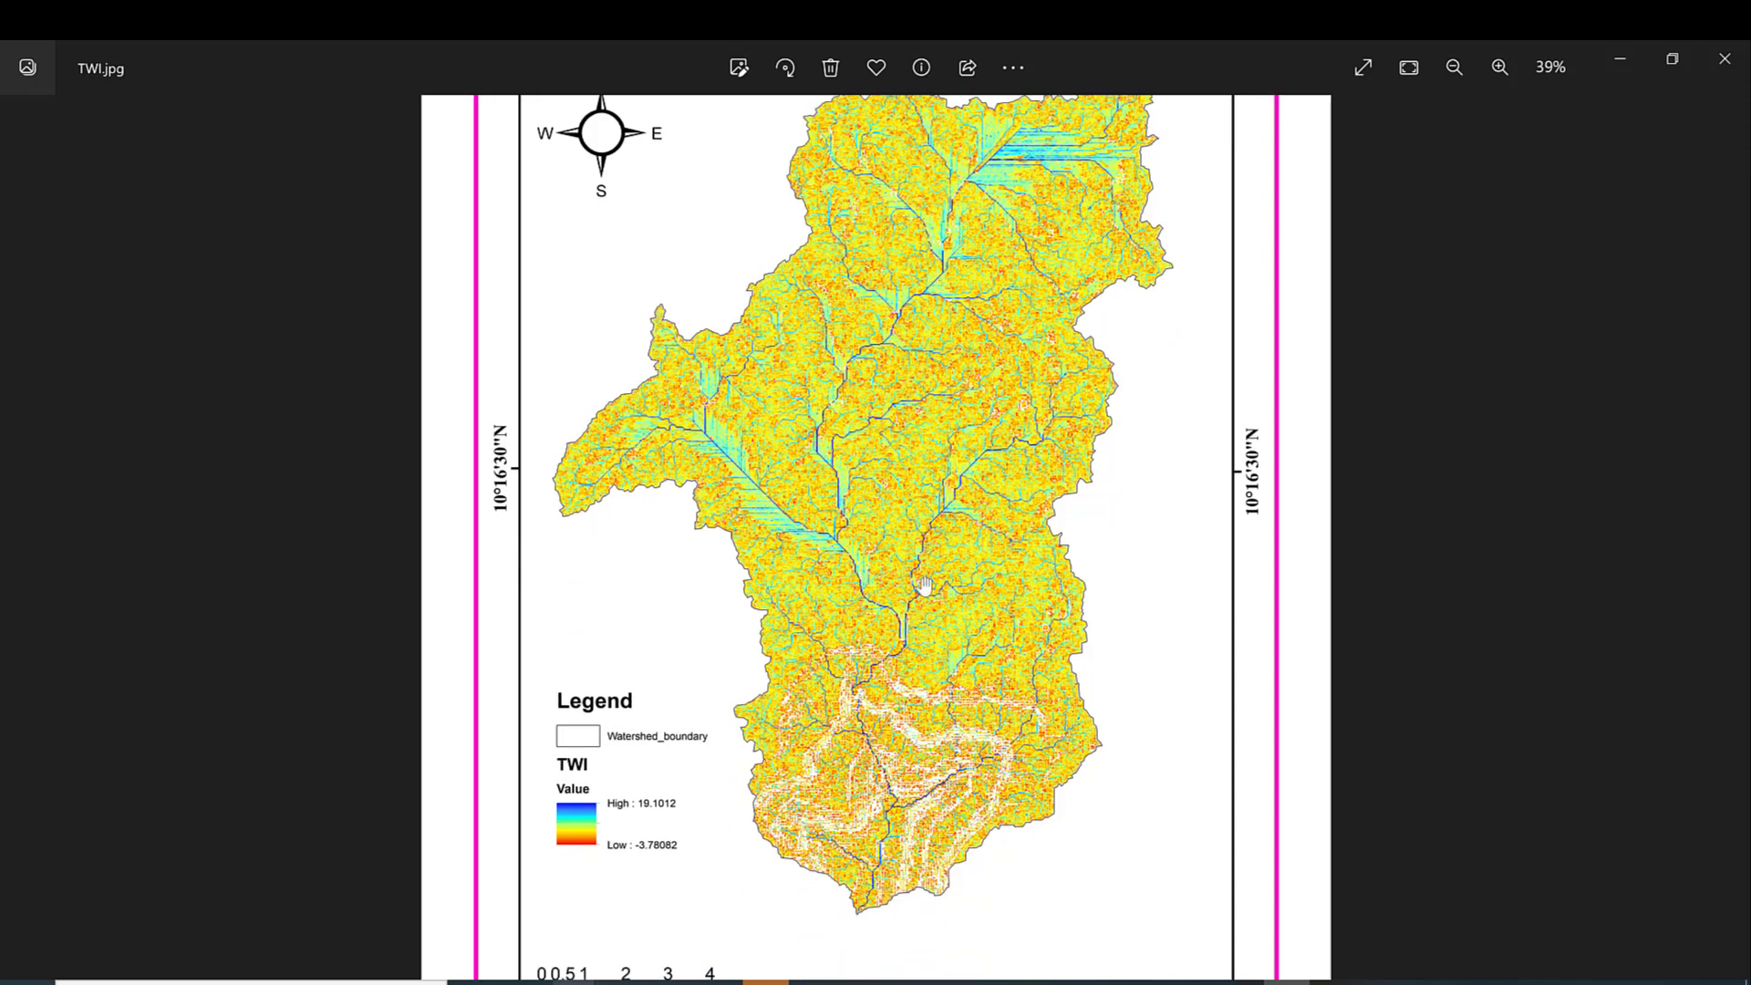
left_click_drag(901, 483, 897, 671)
scroll(886, 548, "down", 3)
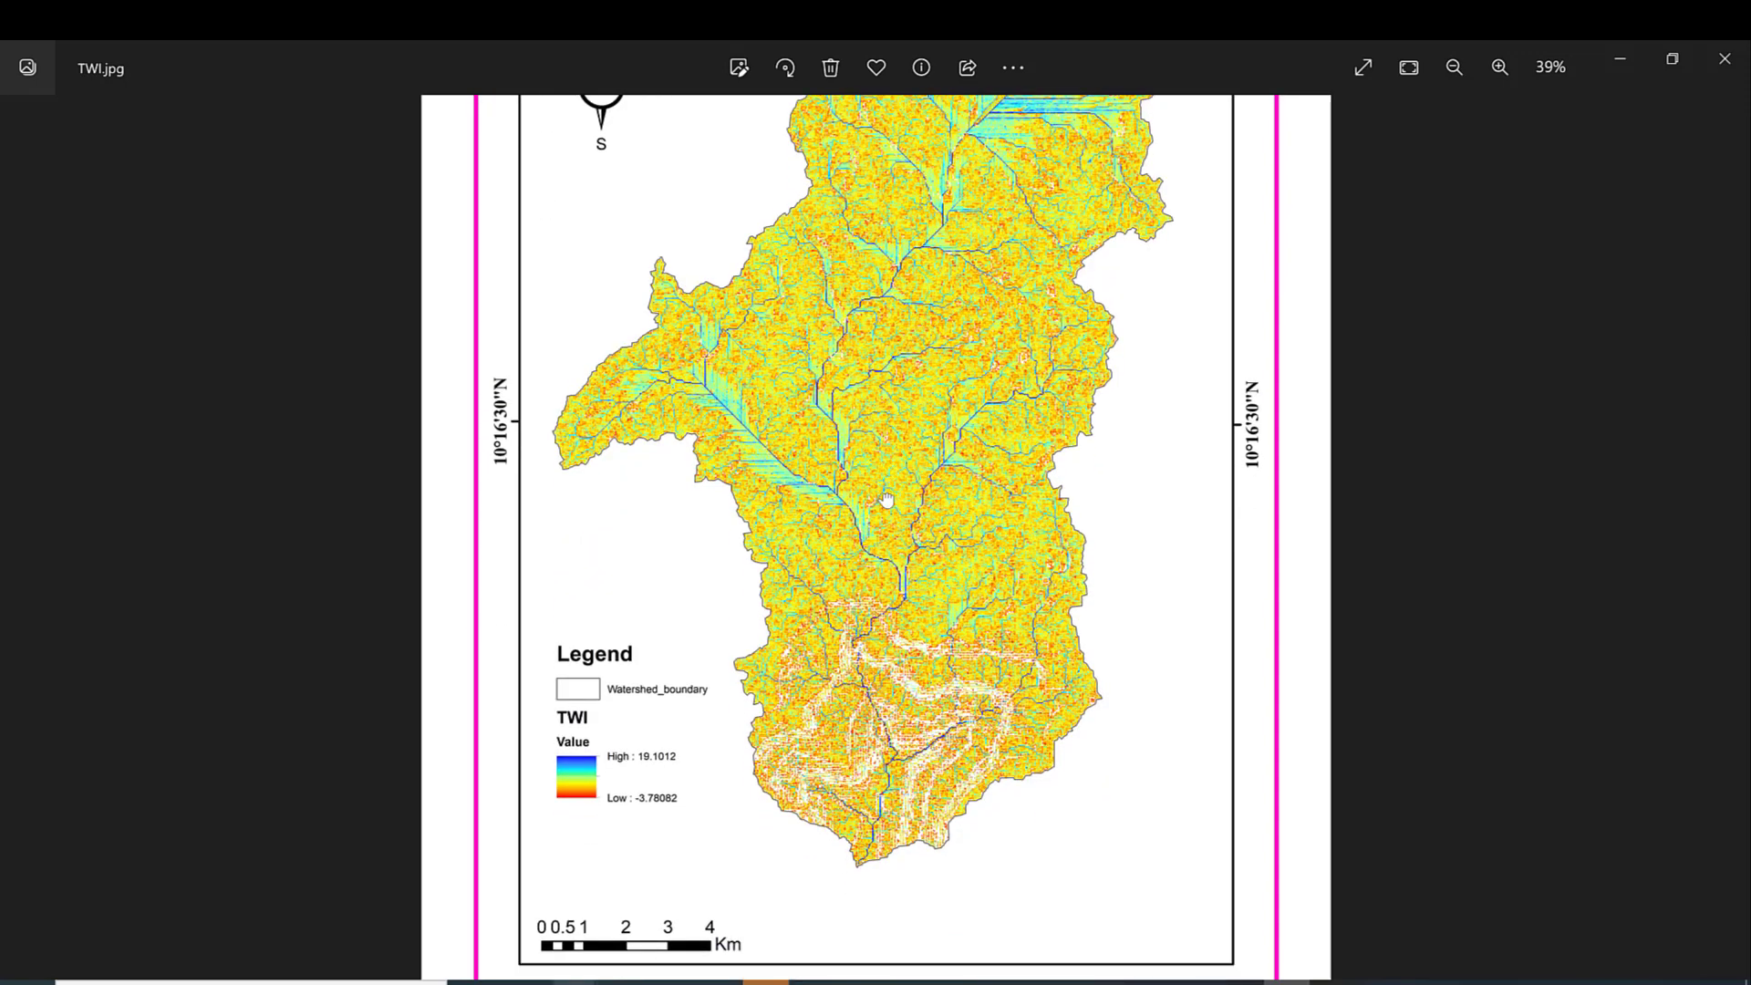
scroll(898, 511, "up", 2)
scroll(866, 465, "down", 2)
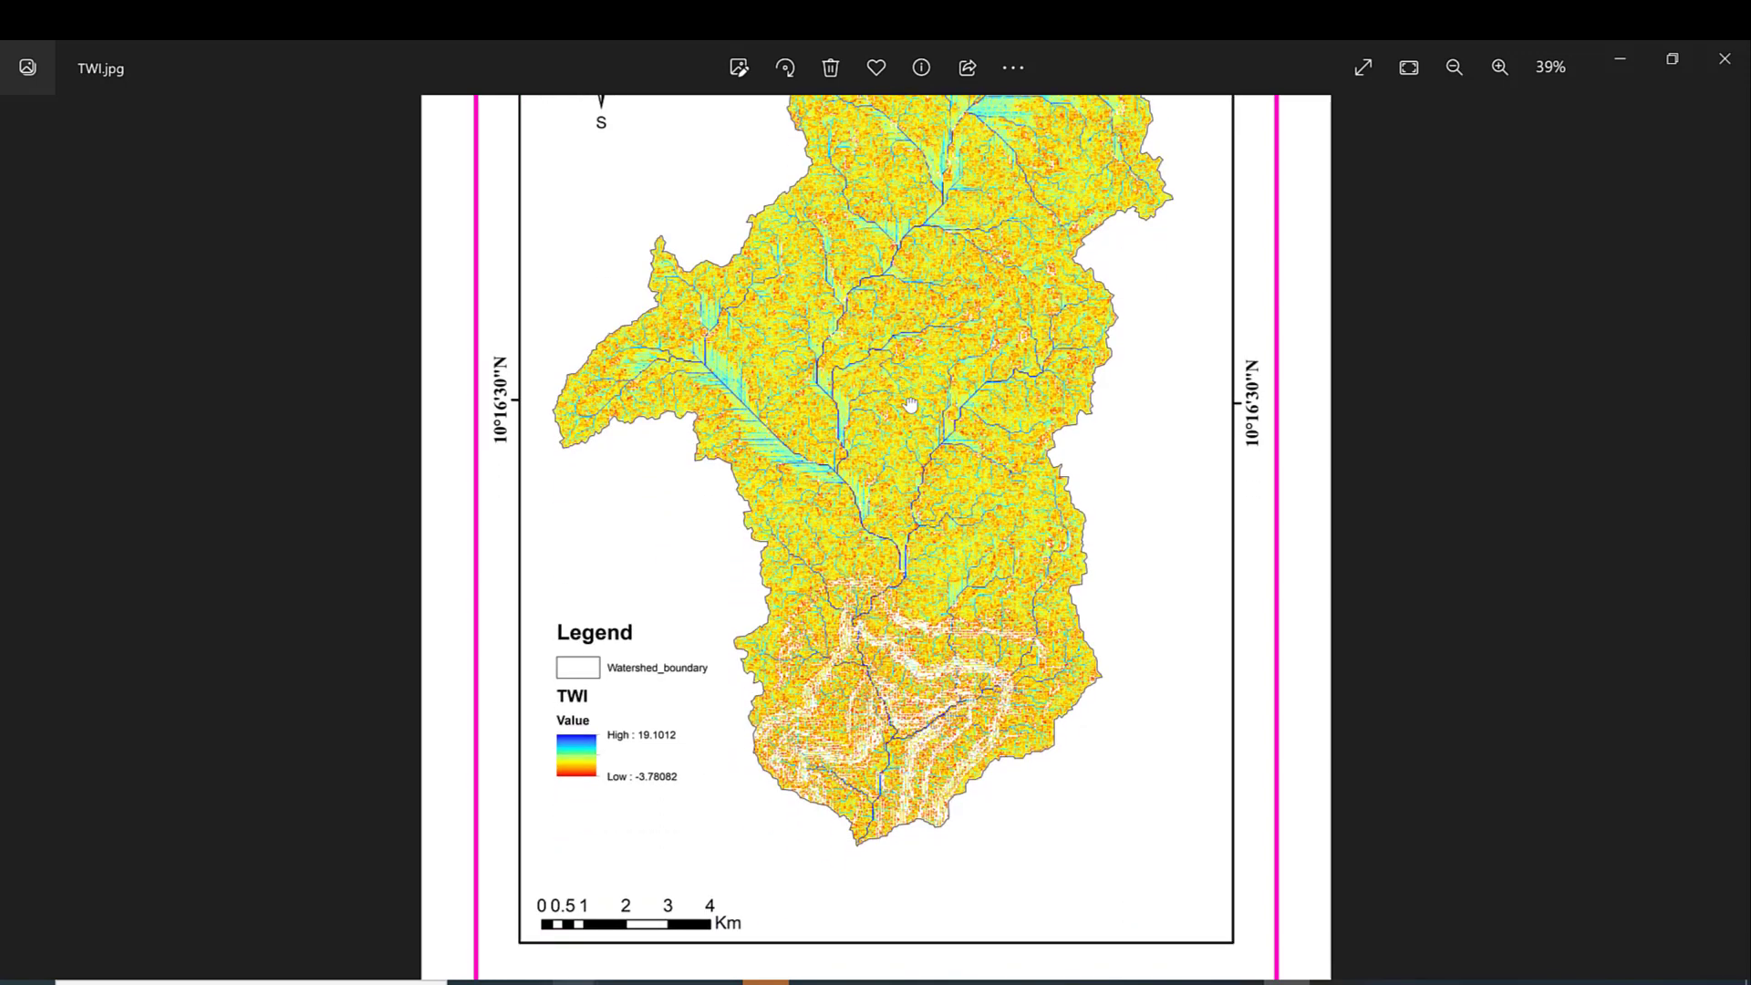
left_click_drag(908, 412, 908, 618)
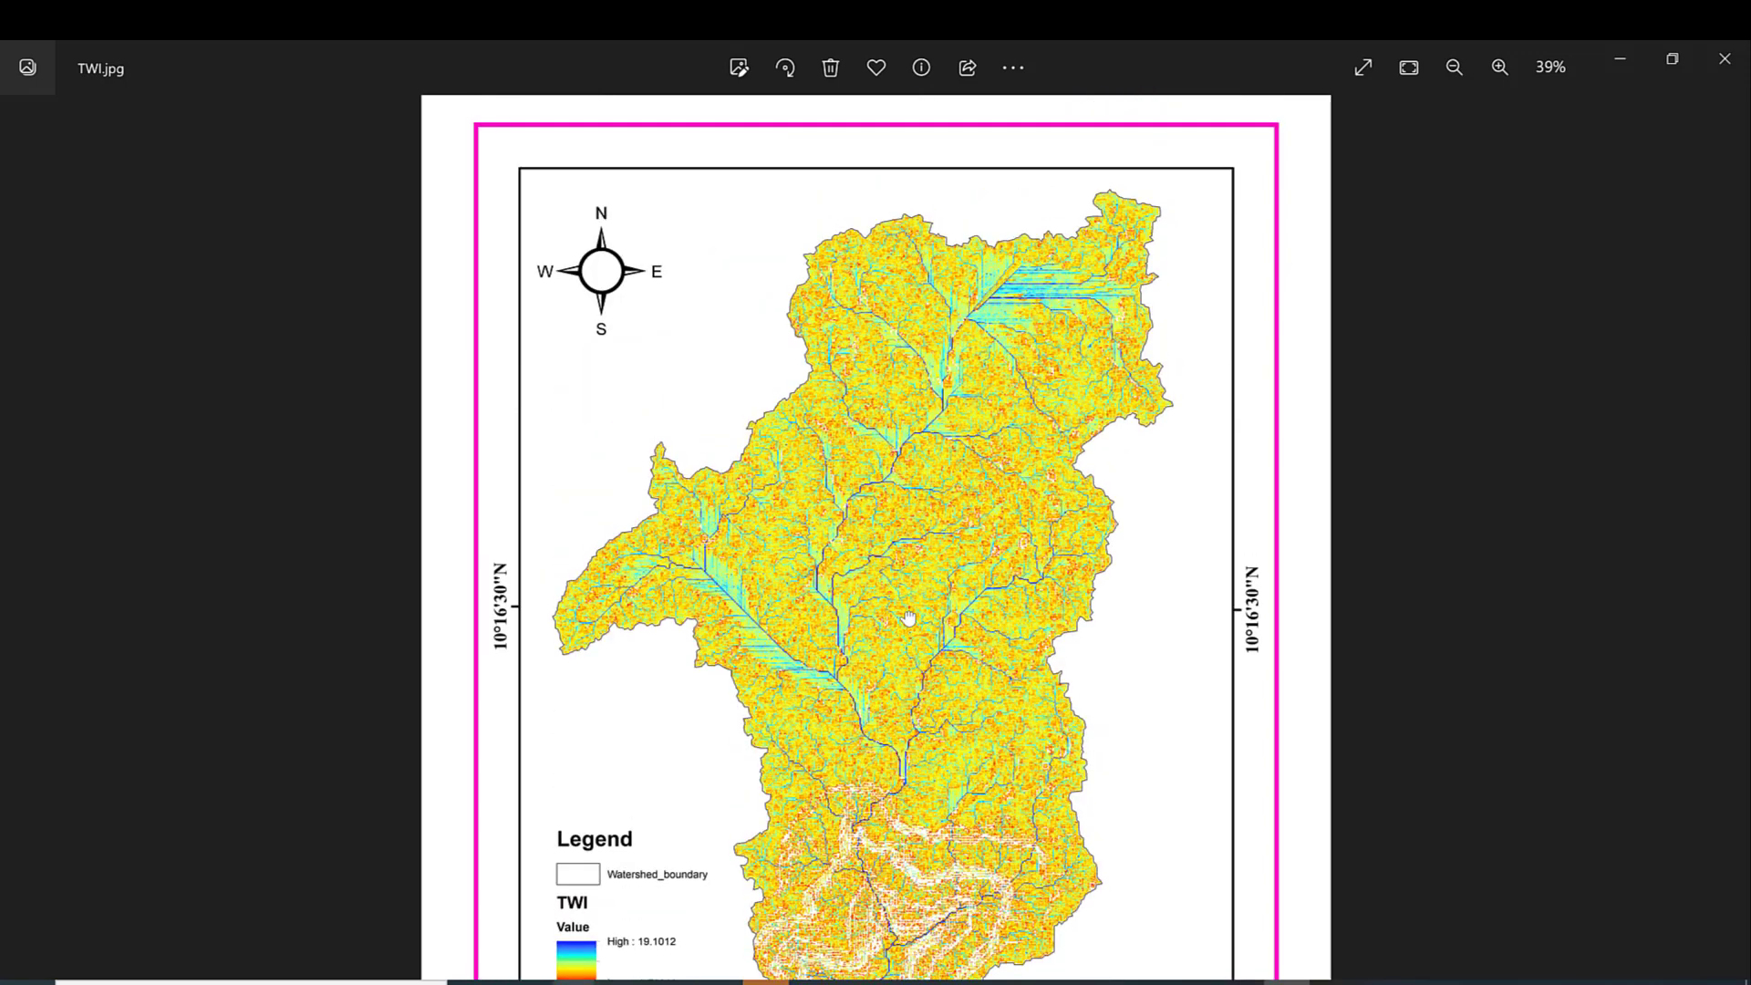